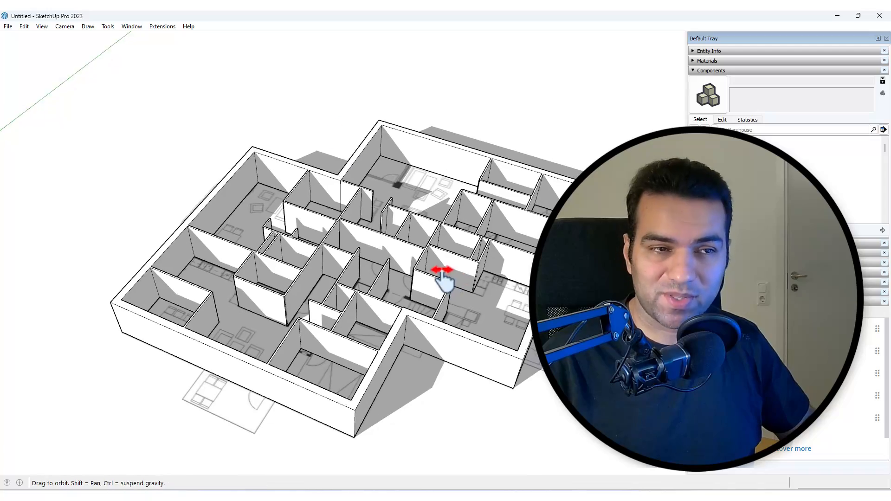
{"action": "middle_click_drag", "start_coordinate": [258, 275], "coordinate": [267, 395]}
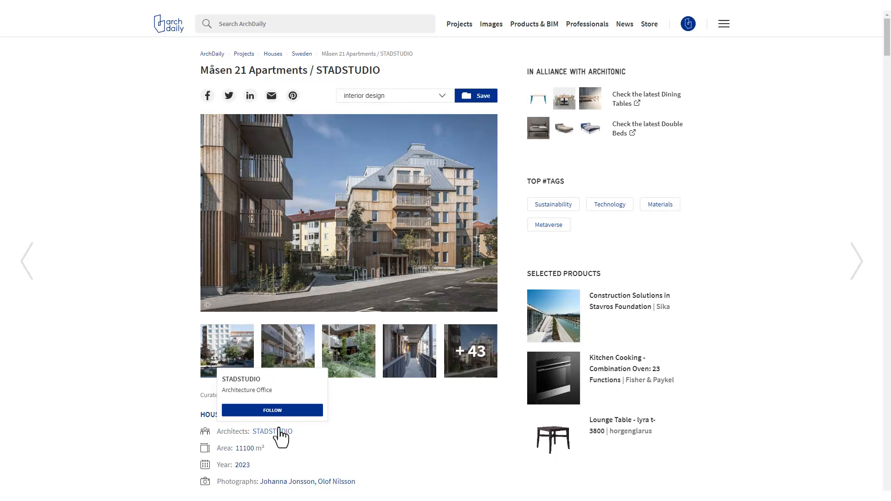
Find the drawings in the Måsen 21 Apartments project gallery and open the second-floor plan
{"action": "scroll", "coordinate": [409, 386], "scroll_direction": "down", "scroll_amount": 9}
{"action": "scroll", "coordinate": [408, 376], "scroll_direction": "down", "scroll_amount": 10}
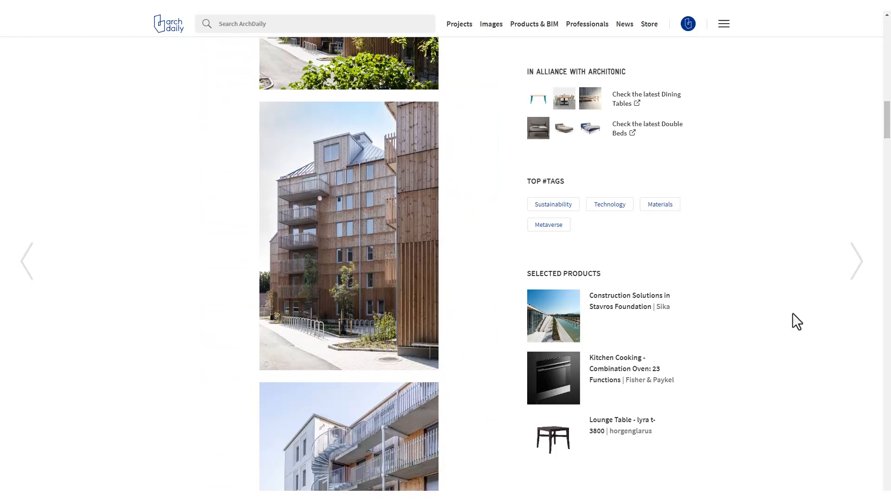
{"action": "left_click_drag", "start_coordinate": [888, 131], "coordinate": [887, 436]}
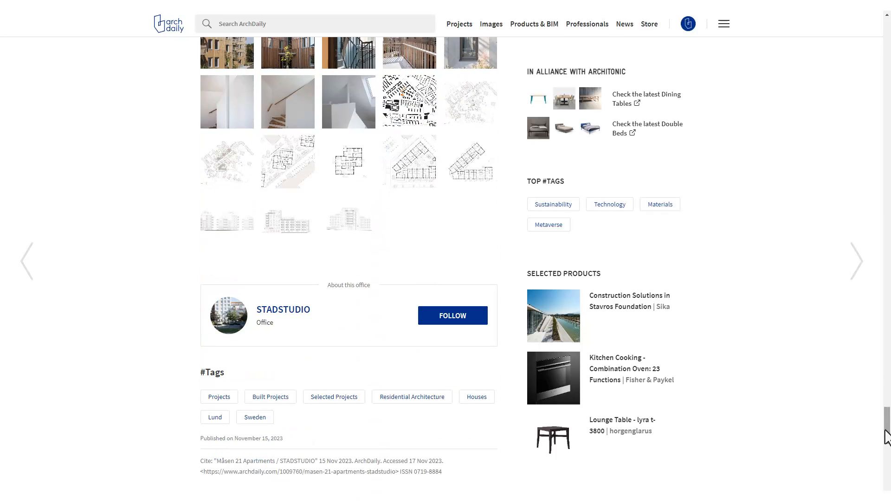
{"action": "left_click", "coordinate": [350, 165]}
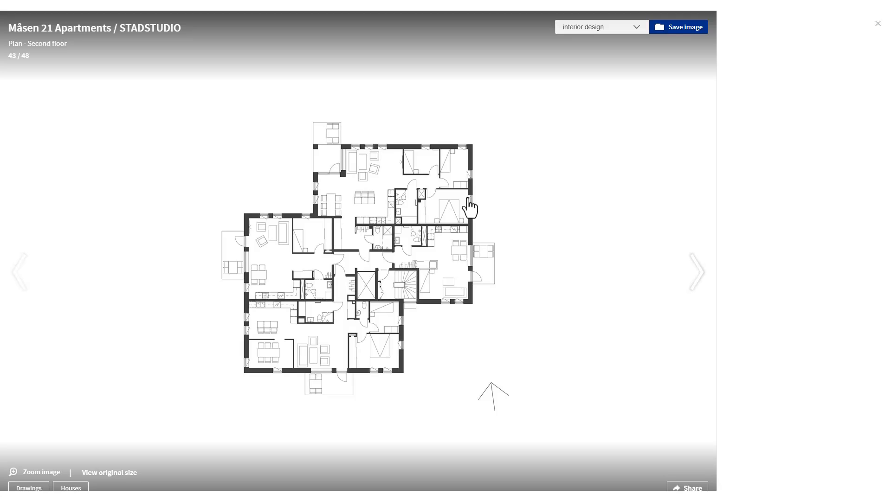
Switch to SketchUp and delete the finished 3D walls, leaving only the imported floor plan image
{"action": "key", "text": "alt+Tab"}
{"action": "key", "text": "alt+Tab"}
{"action": "key", "text": "alt+Tab"}
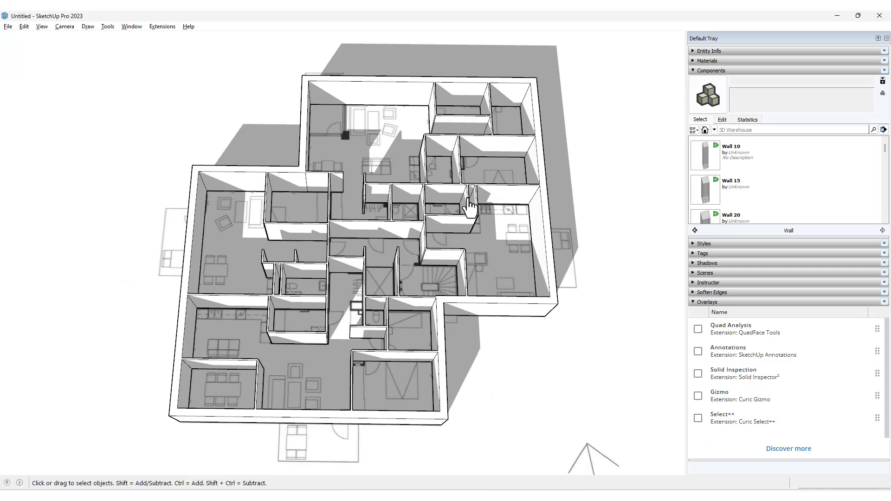
{"action": "scroll", "coordinate": [464, 234], "scroll_direction": "down", "scroll_amount": 6}
{"action": "scroll", "coordinate": [459, 227], "scroll_direction": "up", "scroll_amount": 3}
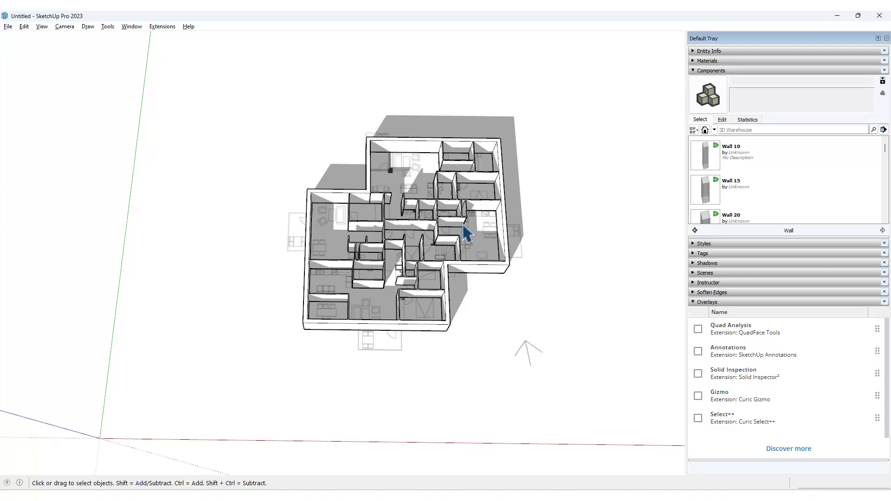
{"action": "left_click", "coordinate": [466, 234]}
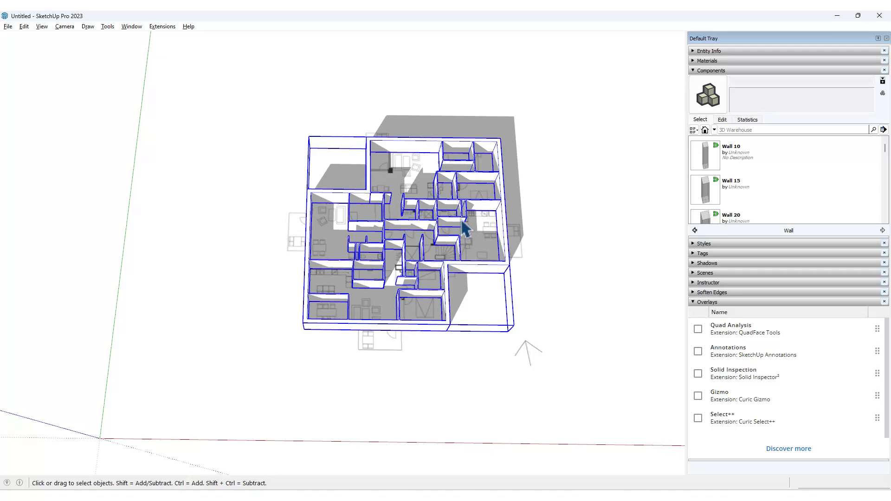
{"action": "scroll", "coordinate": [446, 220], "scroll_direction": "up", "scroll_amount": 5}
{"action": "middle_click_drag", "start_coordinate": [400, 280], "coordinate": [441, 294]}
{"action": "key", "text": "Delete"}
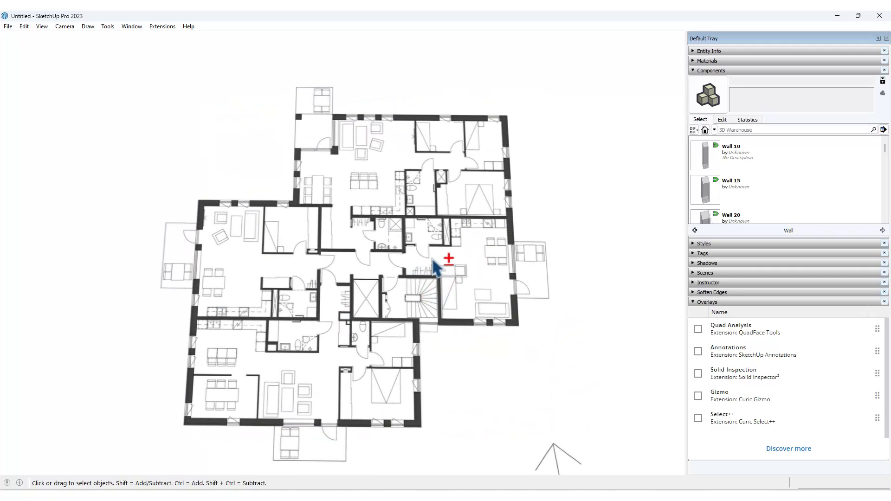
View the floor plan from the top and enlarge the component list to show the whole Wall collection
{"action": "key", "text": "shift+t"}
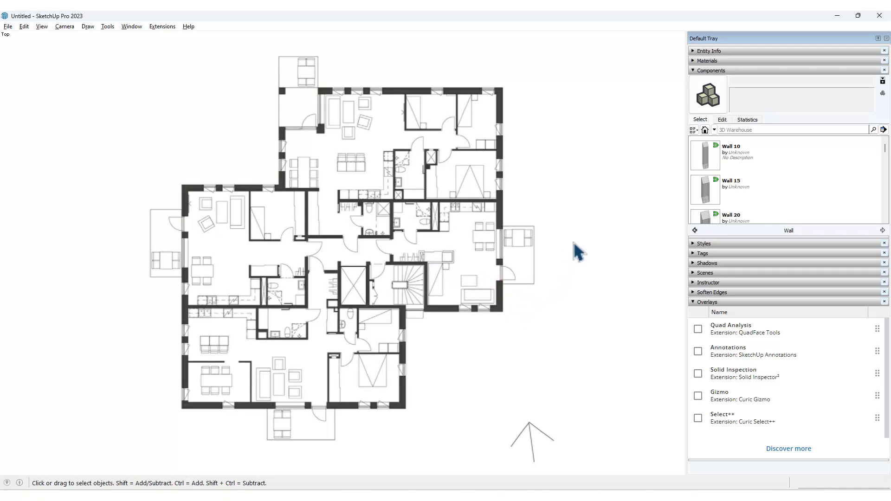
{"action": "left_click_drag", "start_coordinate": [757, 237], "coordinate": [772, 423]}
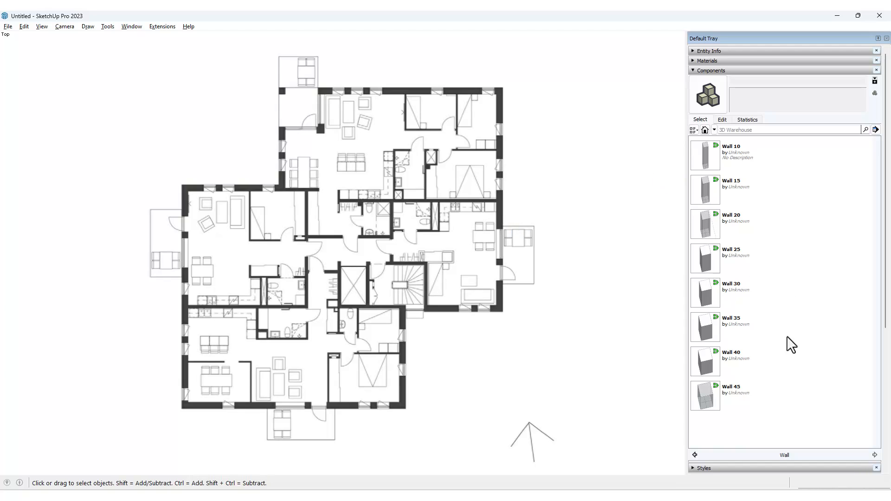
Draw a 0.1 by 0.1 m rectangle on the empty area beside the floor plan
{"action": "middle_click_drag", "start_coordinate": [483, 155], "coordinate": [448, 52]}
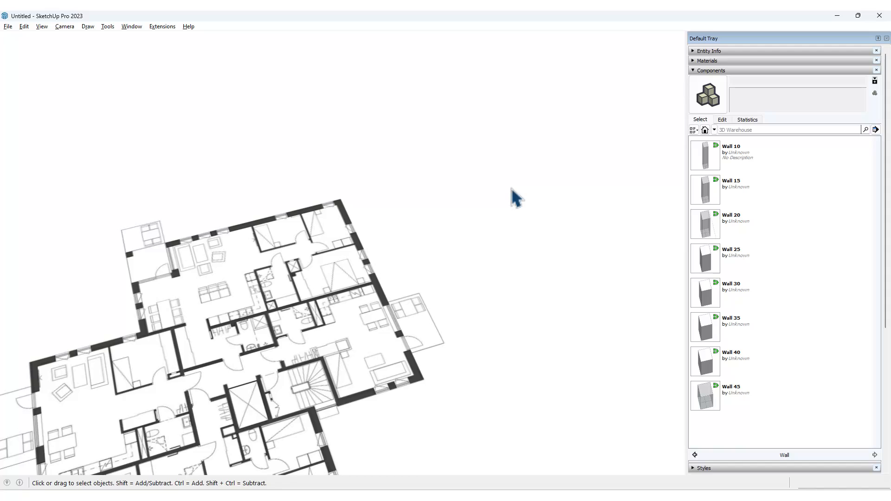
{"action": "key", "text": "r"}
{"action": "scroll", "coordinate": [465, 209], "scroll_direction": "up", "scroll_amount": 3}
{"action": "left_click", "coordinate": [423, 235]}
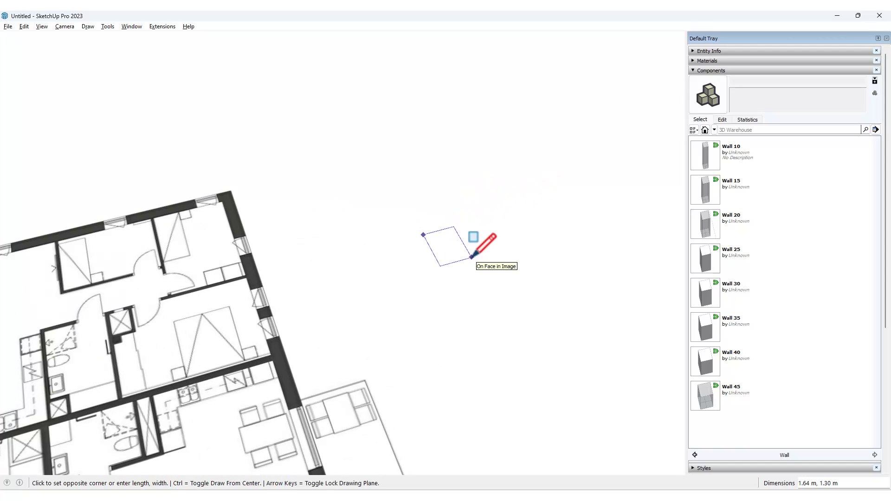
{"action": "type", "text": ".1,.1"}
{"action": "key", "text": "Return"}
{"action": "key", "text": "space"}
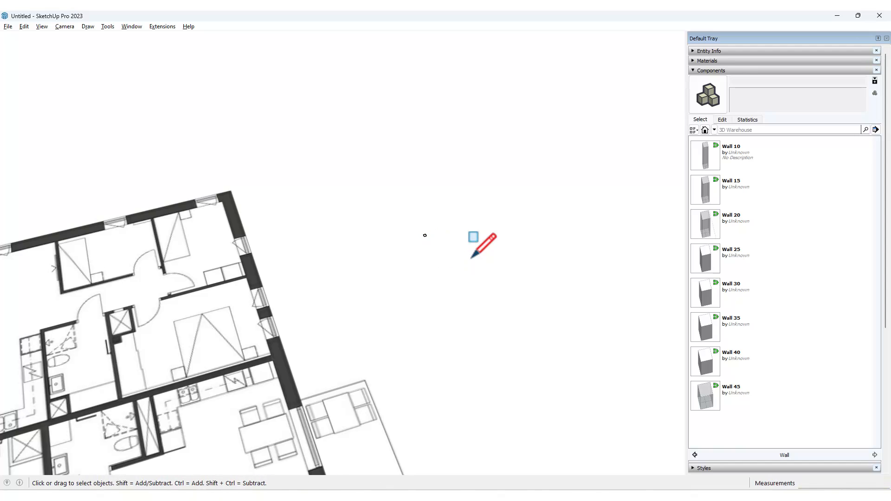
Push/Pull the small square face up 3 m to form a wall column
{"action": "key", "text": "p"}
{"action": "scroll", "coordinate": [424, 239], "scroll_direction": "up", "scroll_amount": 5}
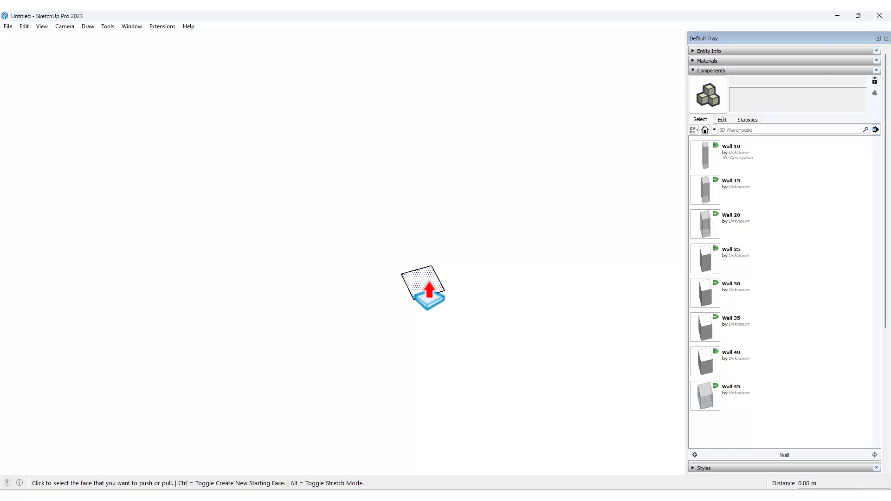
{"action": "left_click", "coordinate": [429, 292]}
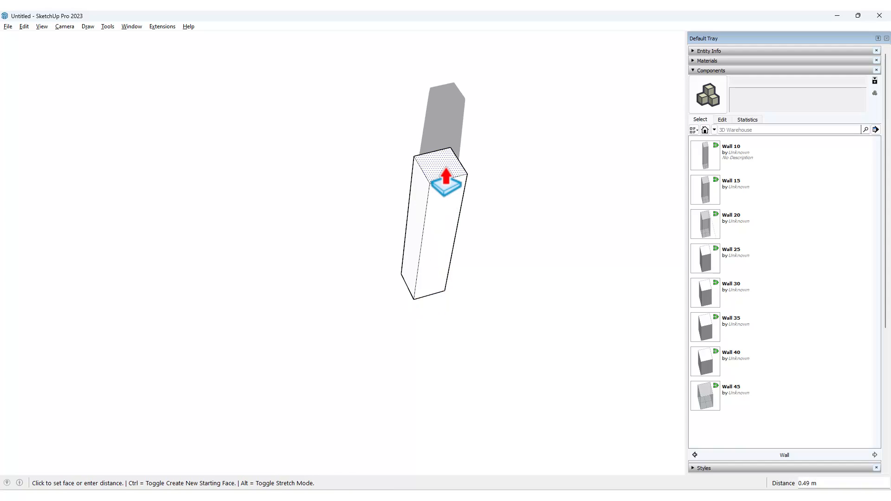
{"action": "type", "text": "3"}
{"action": "key", "text": "Return"}
{"action": "scroll", "coordinate": [446, 183], "scroll_direction": "down", "scroll_amount": 8}
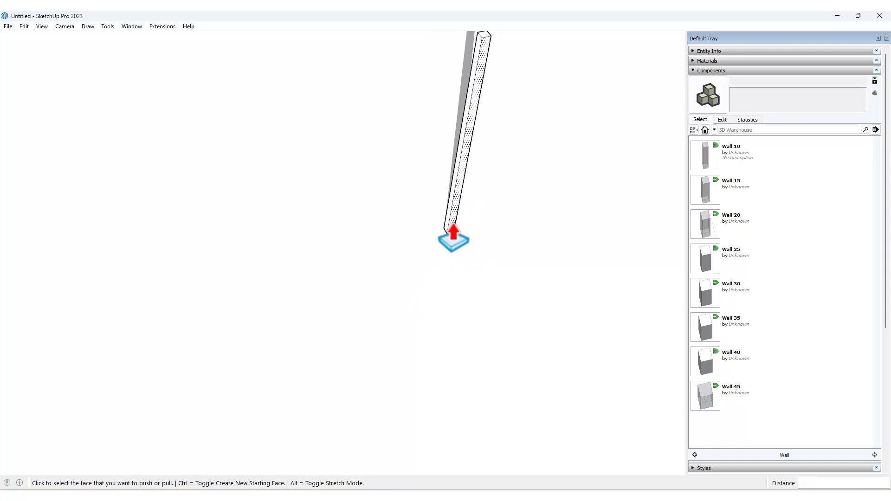
{"action": "scroll", "coordinate": [432, 204], "scroll_direction": "up", "scroll_amount": 4}
{"action": "key", "text": "space"}
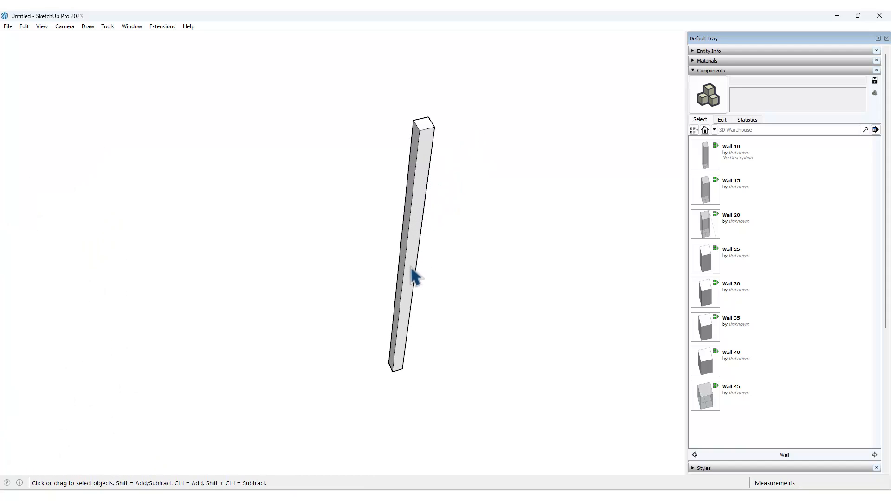
Turn on X-ray display to see through the column down to its base face
{"action": "key", "text": "x"}
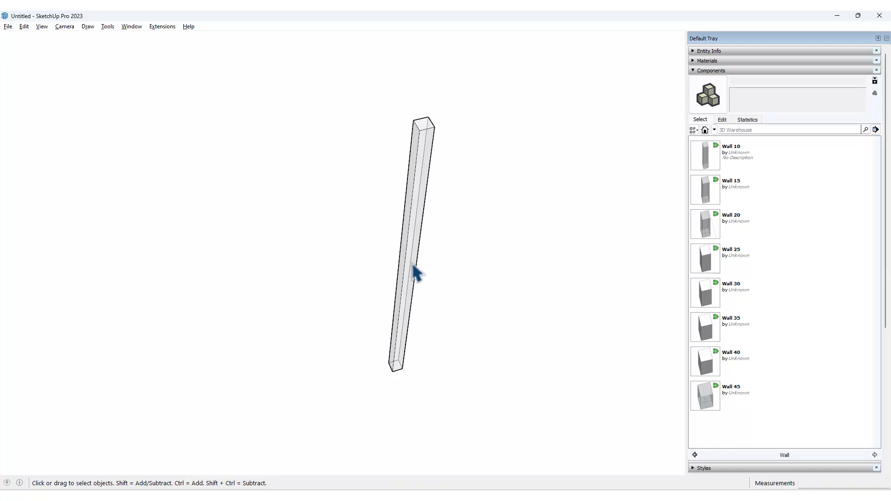
{"action": "scroll", "coordinate": [398, 315], "scroll_direction": "up", "scroll_amount": 1}
{"action": "middle_click_drag", "start_coordinate": [398, 314], "coordinate": [404, 327]}
{"action": "scroll", "coordinate": [398, 369], "scroll_direction": "up", "scroll_amount": 3}
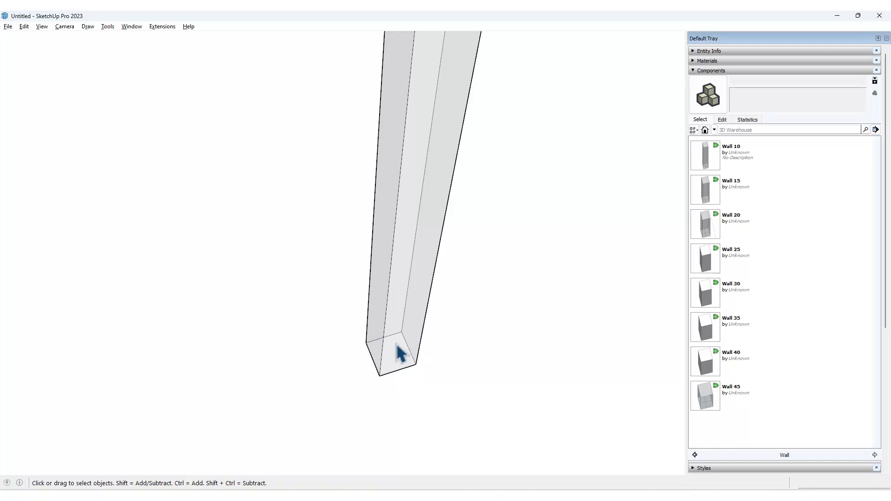
{"action": "middle_click_drag", "start_coordinate": [421, 370], "coordinate": [418, 360]}
{"action": "scroll", "coordinate": [385, 363], "scroll_direction": "up", "scroll_amount": 2}
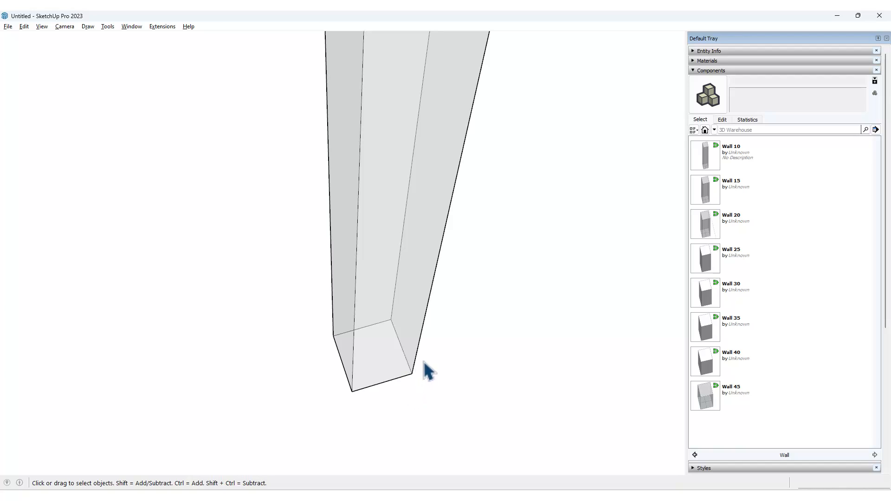
Select the column's geometry and draw two crossing lines between the opposite edge midpoints of its base
{"action": "triple_click", "coordinate": [402, 325]}
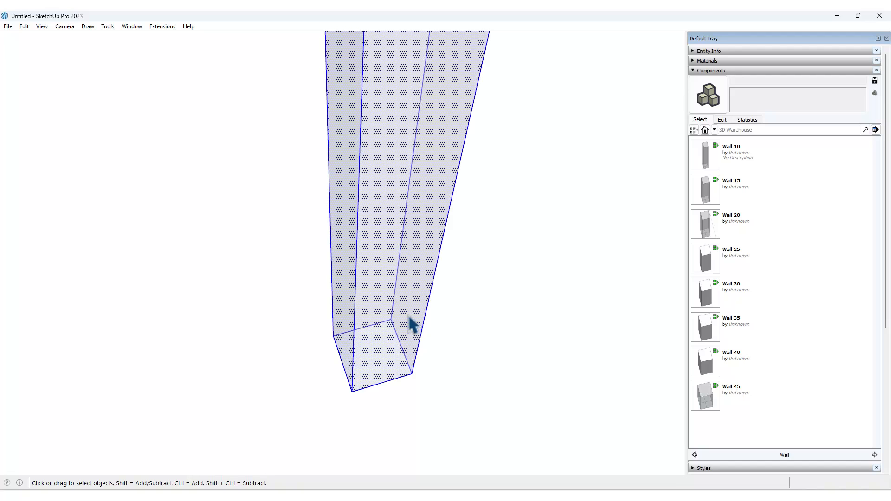
{"action": "left_click", "coordinate": [405, 397]}
{"action": "key", "text": "l"}
{"action": "left_click", "coordinate": [342, 363]}
{"action": "left_click", "coordinate": [401, 346]}
{"action": "left_click", "coordinate": [382, 382]}
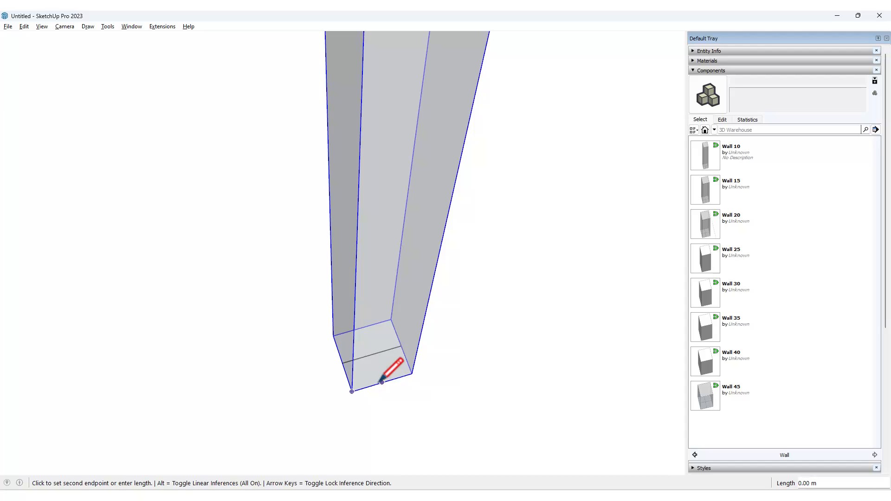
{"action": "left_click", "coordinate": [363, 328]}
{"action": "key", "text": "space"}
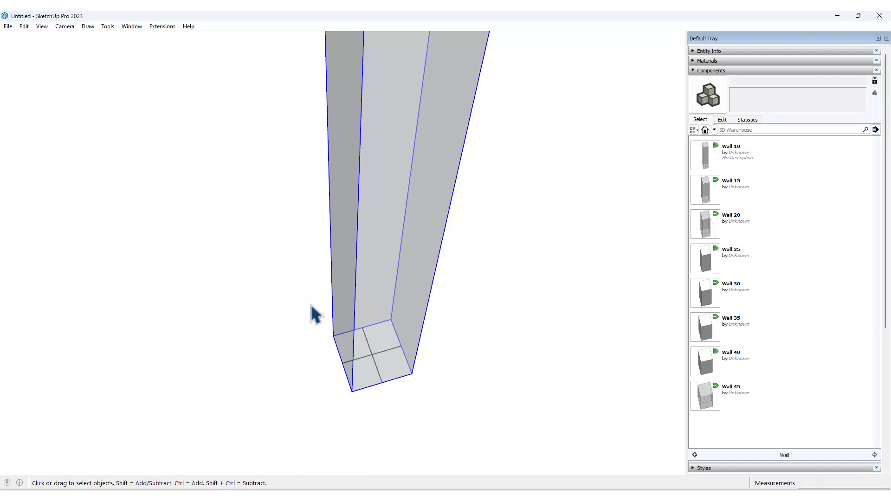
Make the column and its base lines a component named Wall 10, with its axes origin at a base corner
{"action": "left_click_drag", "start_coordinate": [305, 298], "coordinate": [460, 422], "text": "ctrl"}
{"action": "key", "text": "g"}
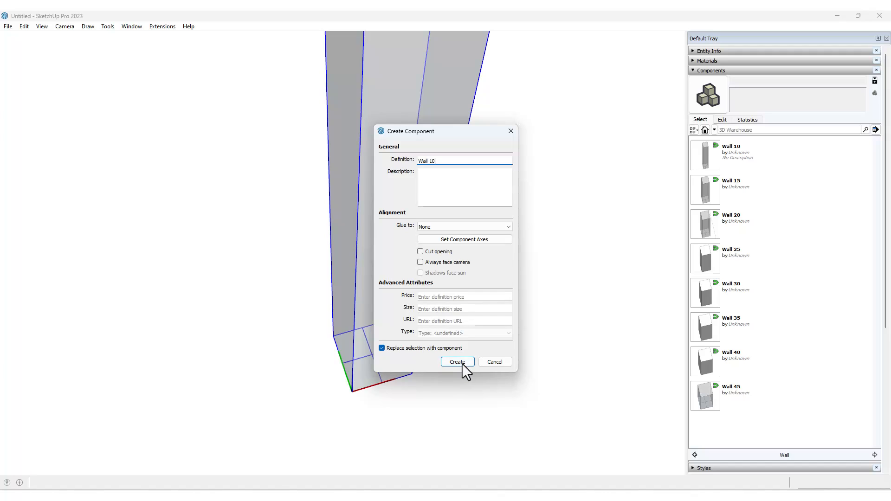
{"action": "left_click", "coordinate": [461, 241]}
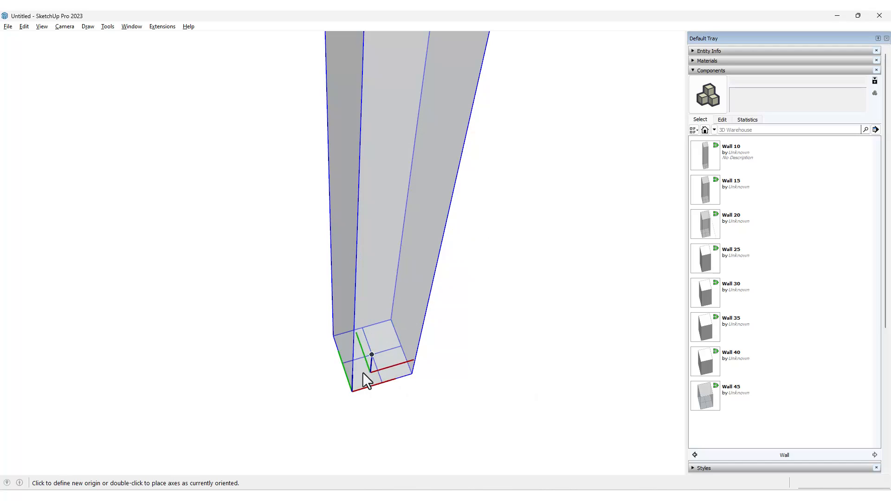
{"action": "left_click", "coordinate": [352, 392]}
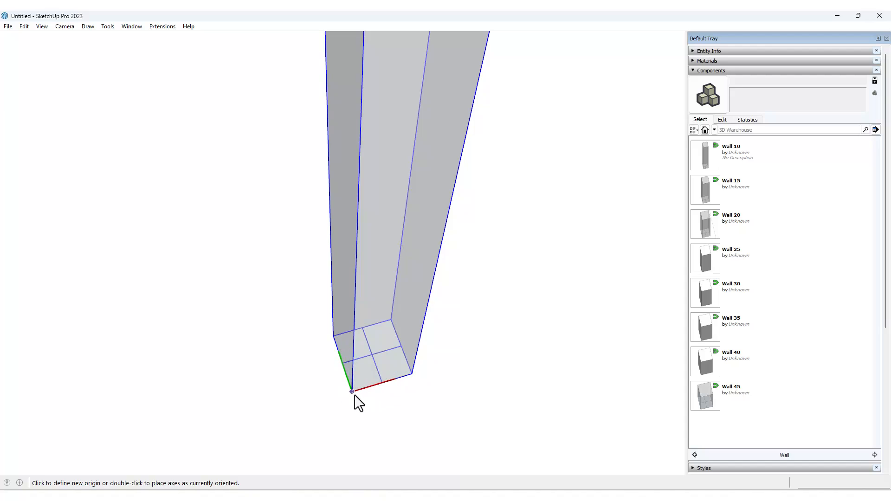
{"action": "left_click", "coordinate": [404, 372]}
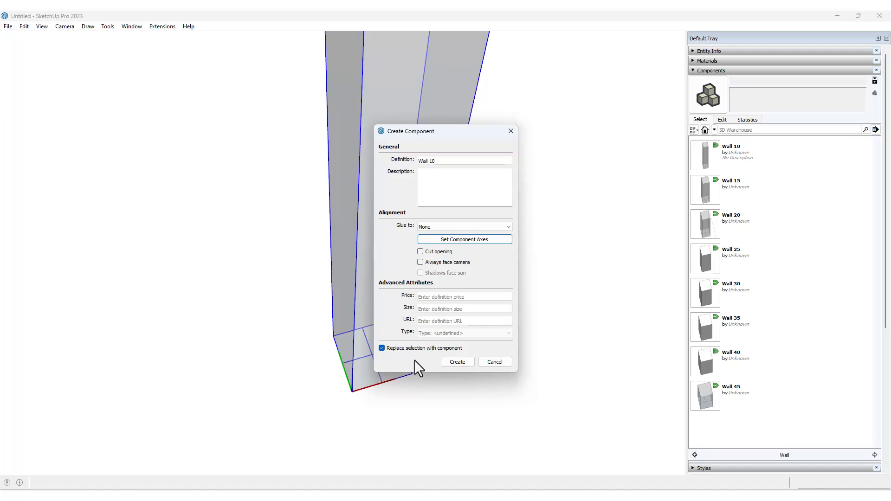
{"action": "left_click", "coordinate": [458, 362]}
Display the Wall 10 column from the top in parallel projection
{"action": "scroll", "coordinate": [385, 371], "scroll_direction": "down", "scroll_amount": 8}
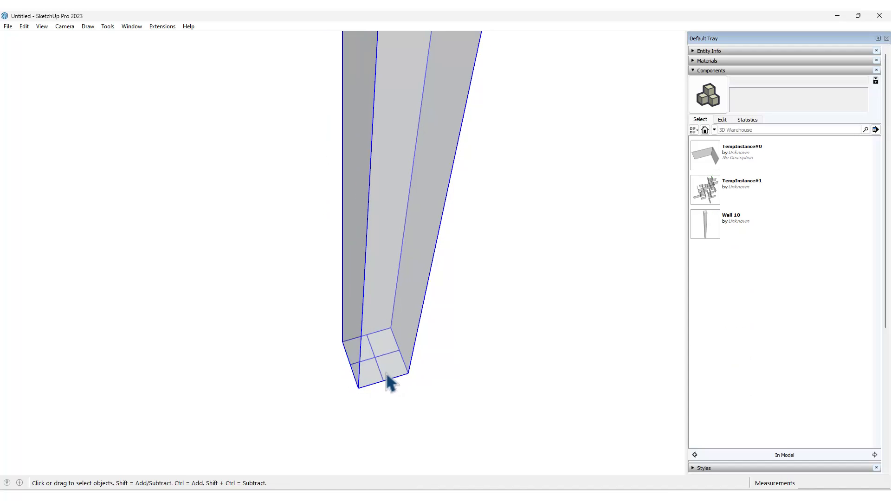
{"action": "middle_click_drag", "start_coordinate": [383, 359], "coordinate": [394, 304]}
{"action": "scroll", "coordinate": [403, 294], "scroll_direction": "up", "scroll_amount": 4}
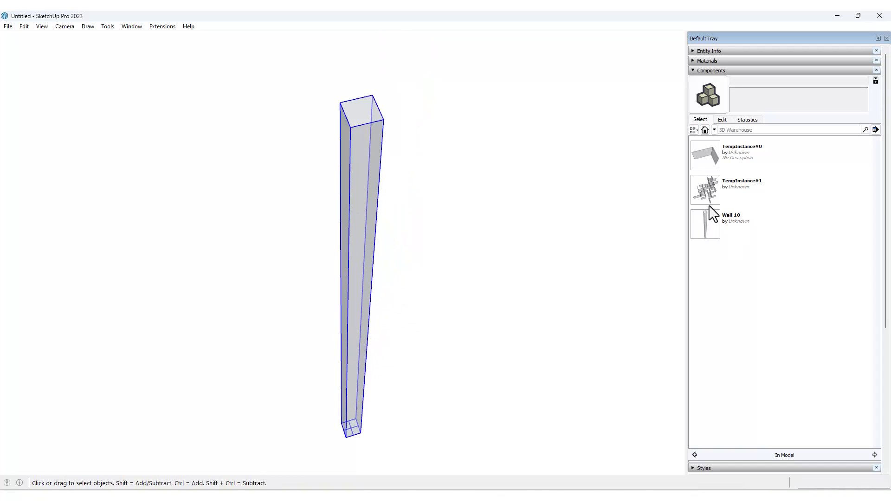
{"action": "scroll", "coordinate": [370, 293], "scroll_direction": "down", "scroll_amount": 3}
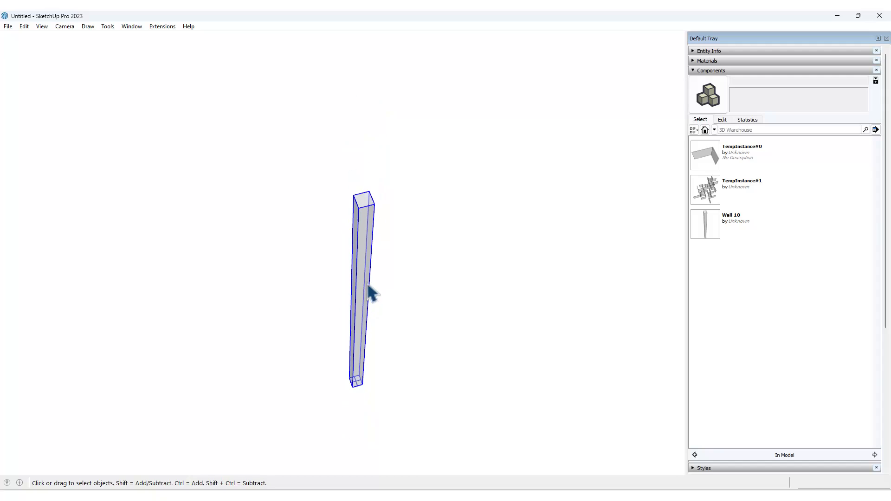
{"action": "middle_click_drag", "start_coordinate": [375, 305], "coordinate": [351, 308]}
{"action": "scroll", "coordinate": [338, 318], "scroll_direction": "up", "scroll_amount": 3}
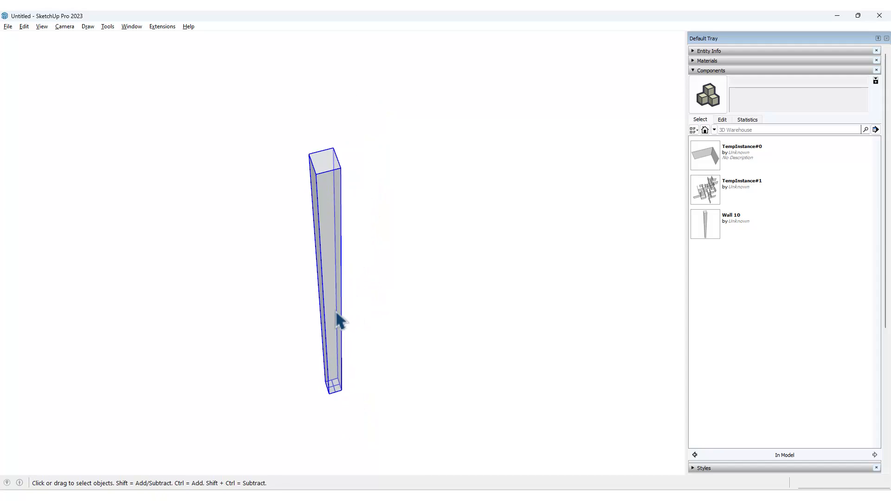
{"action": "key", "text": "F2"}
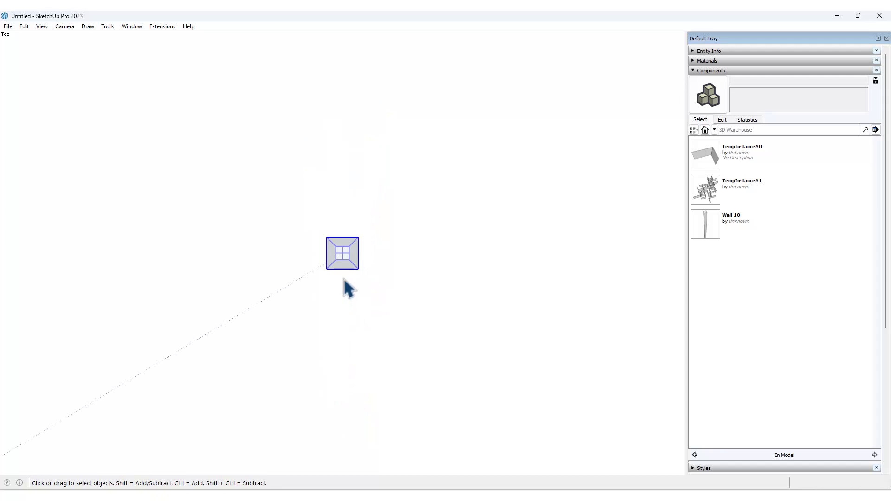
{"action": "key", "text": "shift+p"}
{"action": "scroll", "coordinate": [352, 253], "scroll_direction": "up", "scroll_amount": 2}
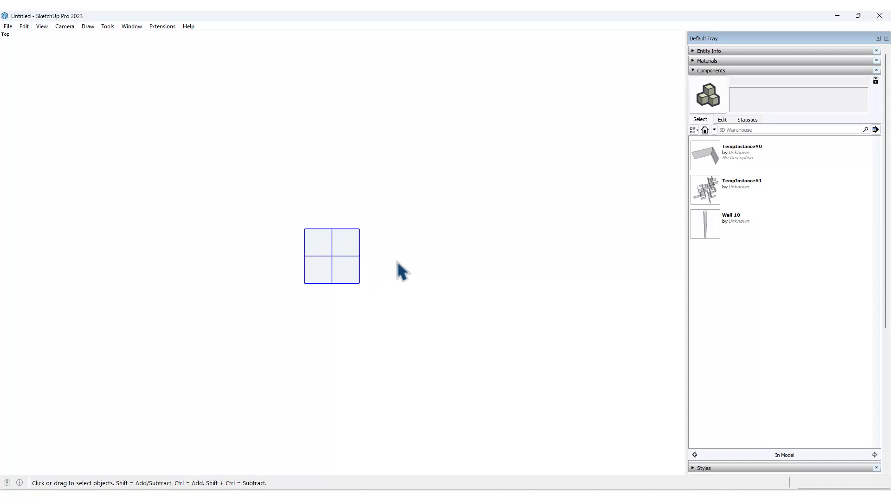
Place a second instance of the Wall 10 component beside the first one
{"action": "left_click", "coordinate": [711, 219]}
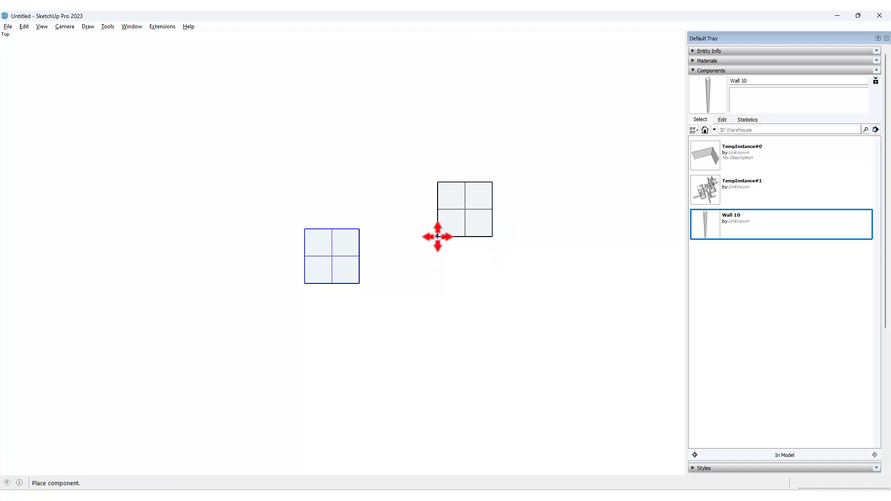
{"action": "left_click", "coordinate": [450, 211]}
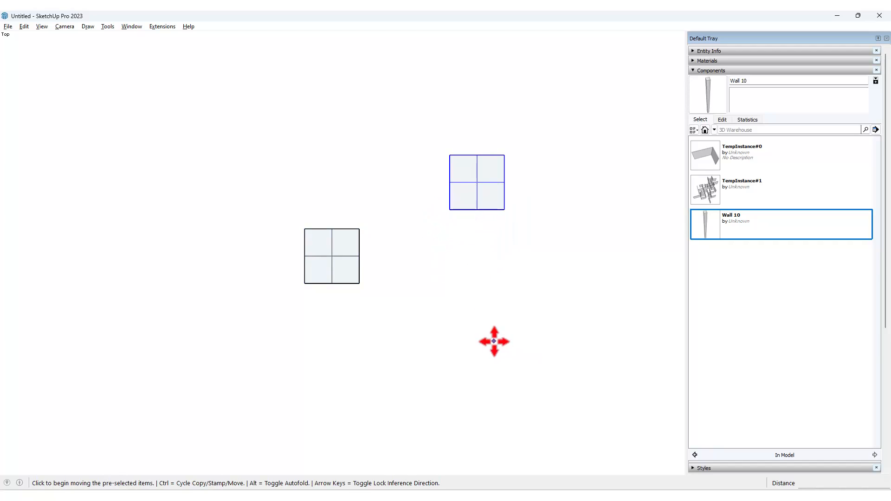
Check the second Wall 10 instance's scale handles and show the Curic Behavior toolbar
{"action": "key", "text": "s"}
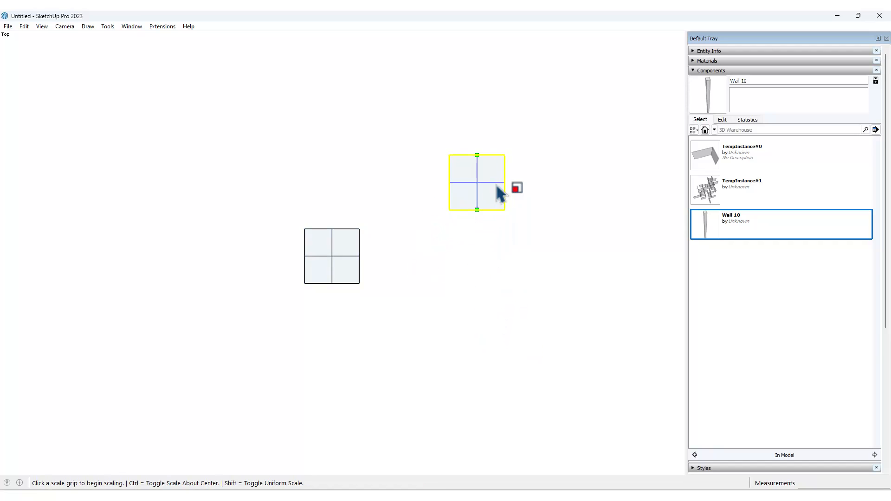
{"action": "key", "text": "space"}
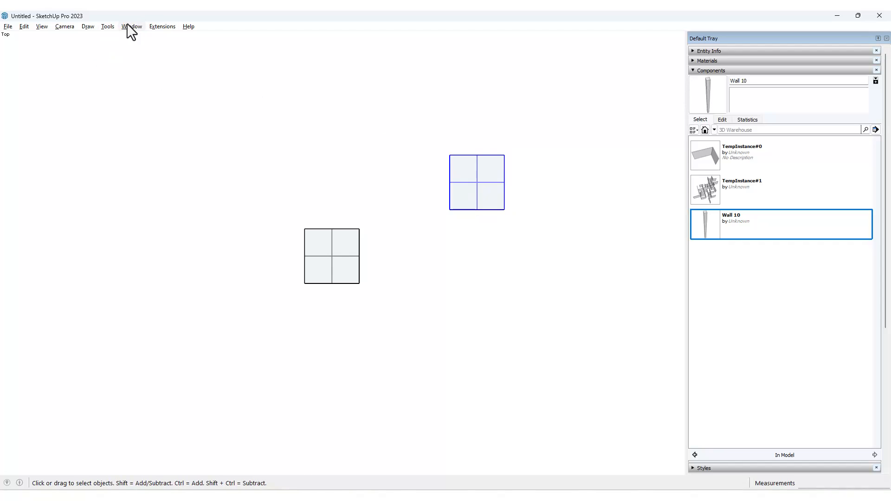
{"action": "left_click", "coordinate": [42, 26]}
{"action": "left_click", "coordinate": [45, 36]}
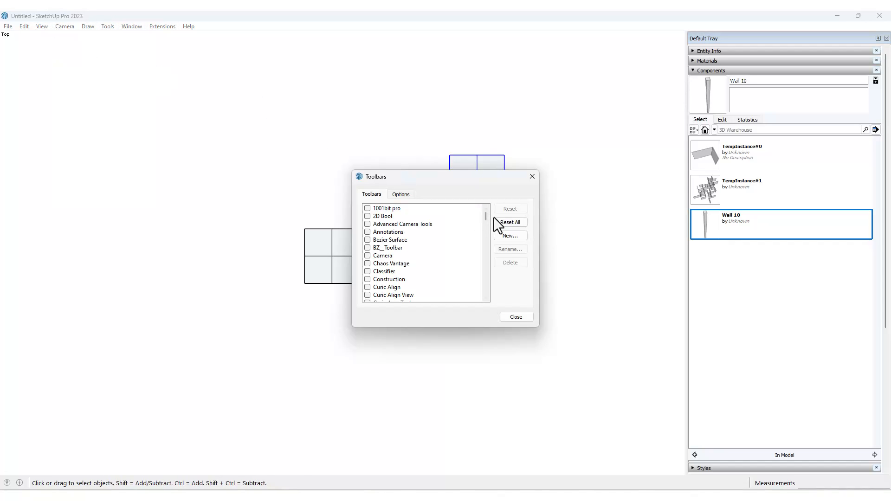
{"action": "left_click", "coordinate": [532, 177]}
{"action": "right_click", "coordinate": [265, 26]}
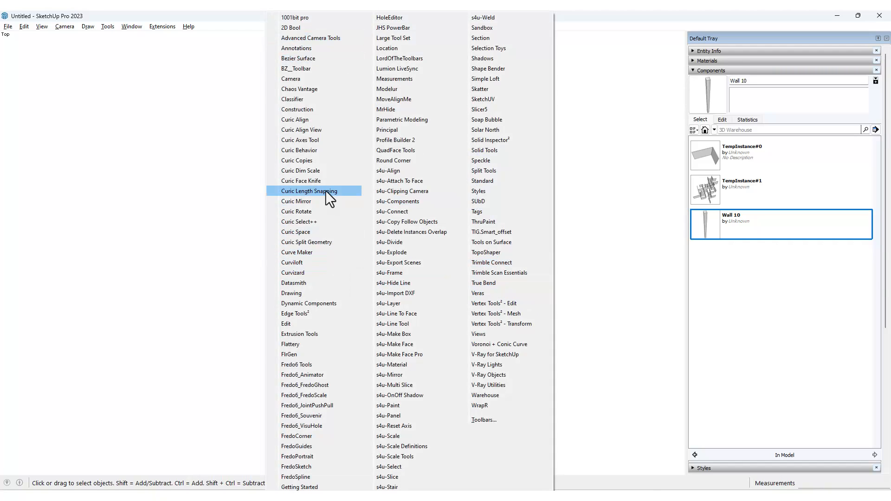
{"action": "left_click", "coordinate": [322, 152]}
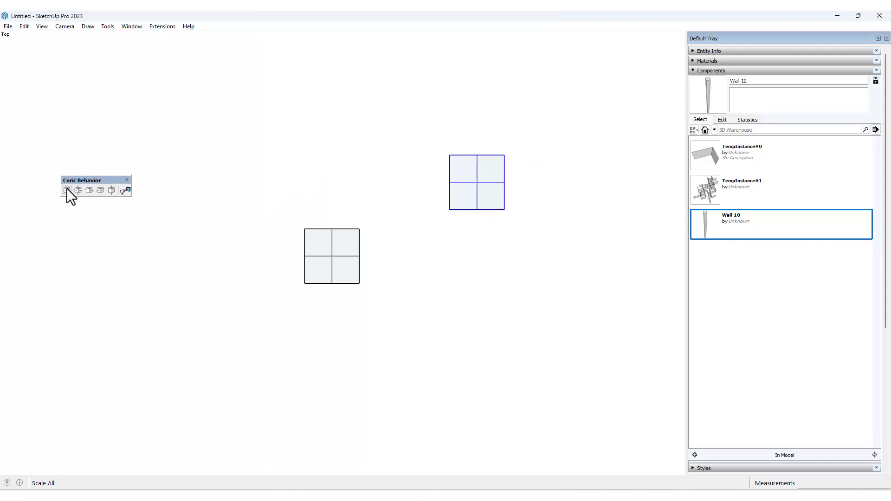
Enable all scale handles for the selected Wall 10 instance with Curic Behavior and hide that toolbar
{"action": "key", "text": "s"}
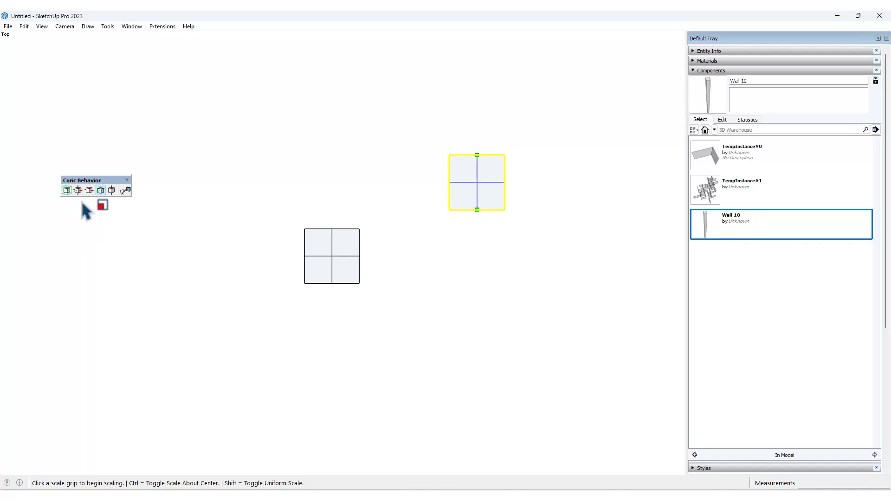
{"action": "left_click", "coordinate": [89, 190]}
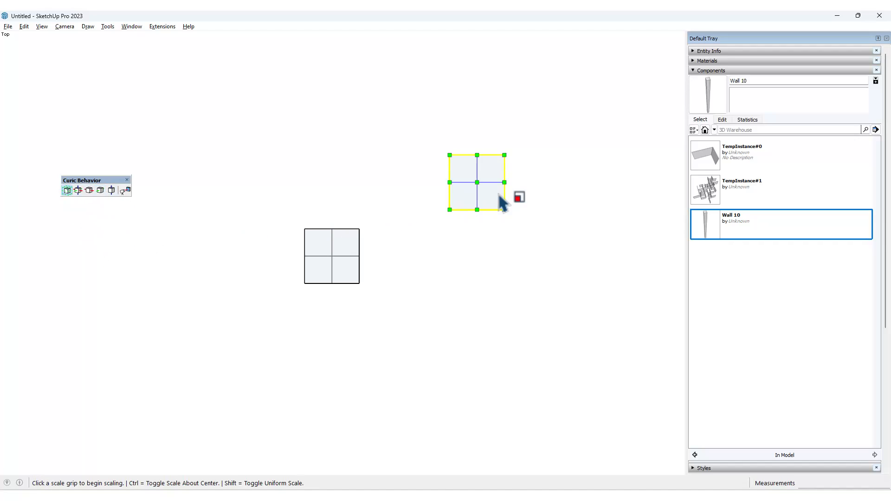
{"action": "key", "text": "space"}
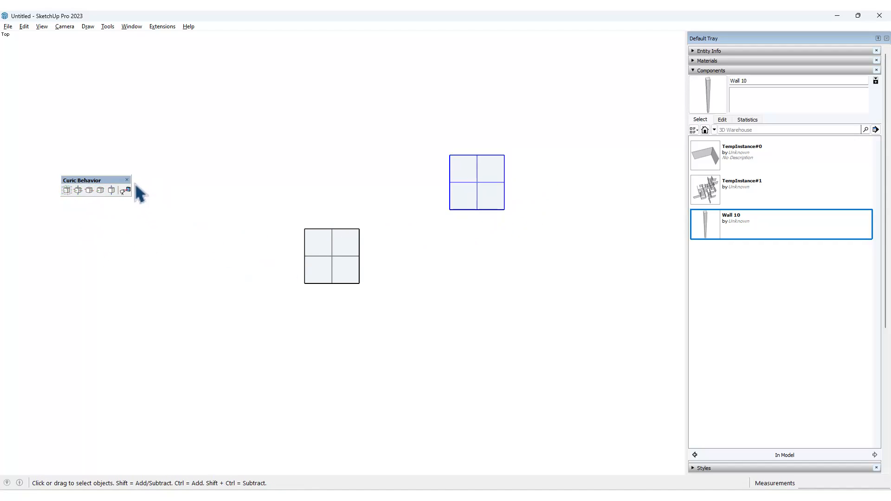
{"action": "left_click", "coordinate": [127, 181]}
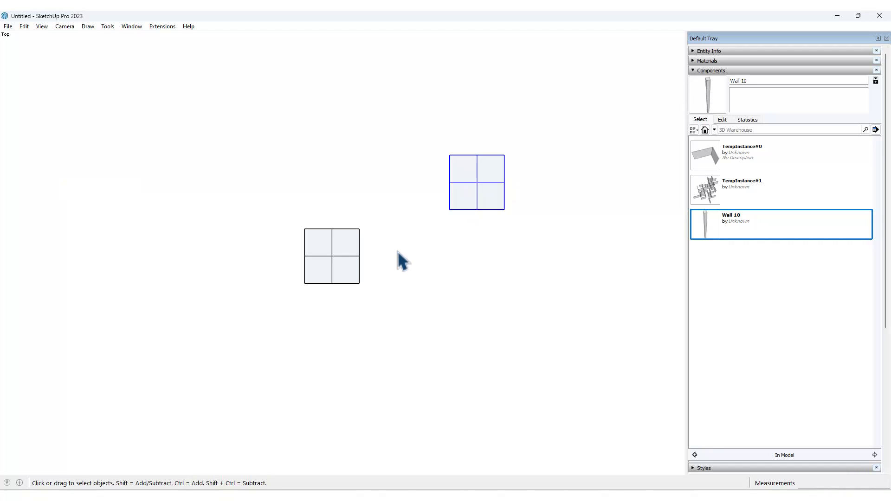
Add the ScaleTool behavior attribute to the Wall 10 component in Component Attributes
{"action": "middle_click_drag", "start_coordinate": [440, 225], "coordinate": [517, 203]}
{"action": "key", "text": "s"}
{"action": "scroll", "coordinate": [478, 181], "scroll_direction": "up", "scroll_amount": 2}
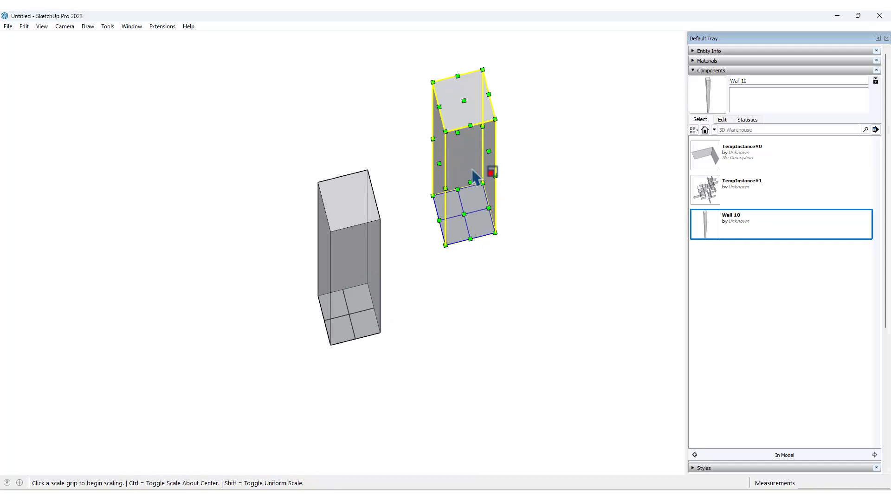
{"action": "key", "text": "F2"}
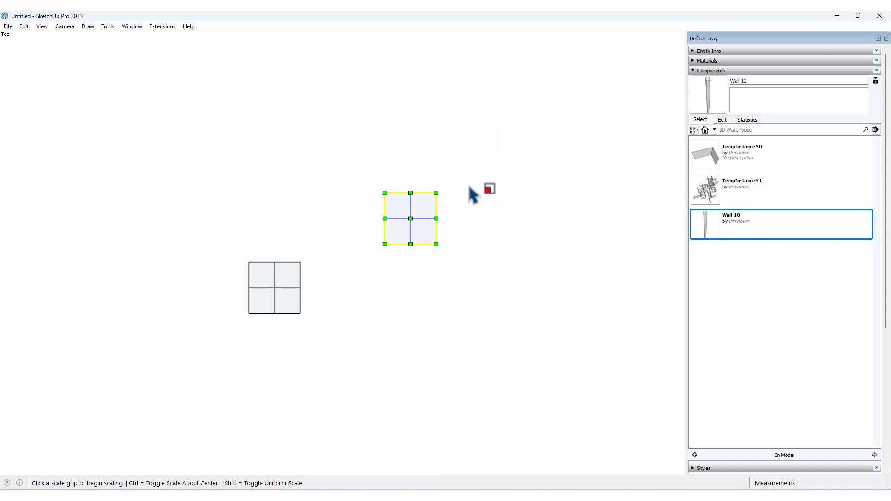
{"action": "scroll", "coordinate": [429, 229], "scroll_direction": "up", "scroll_amount": 2}
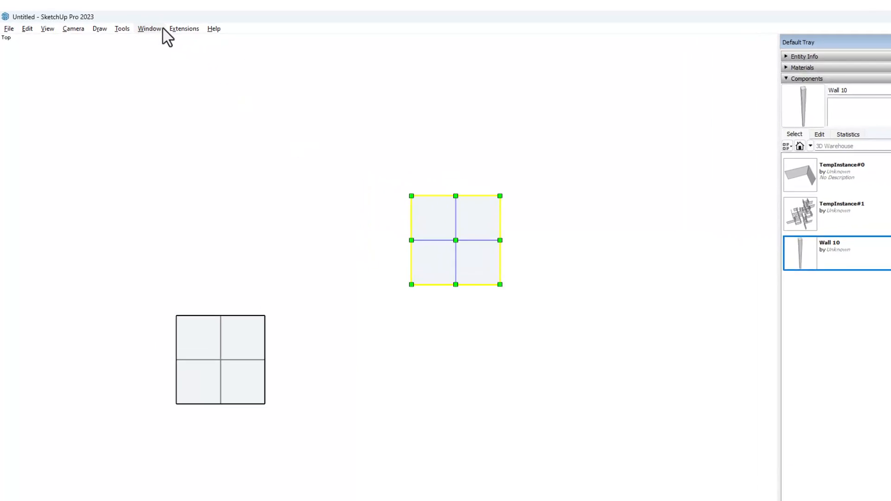
{"action": "left_click", "coordinate": [158, 28]}
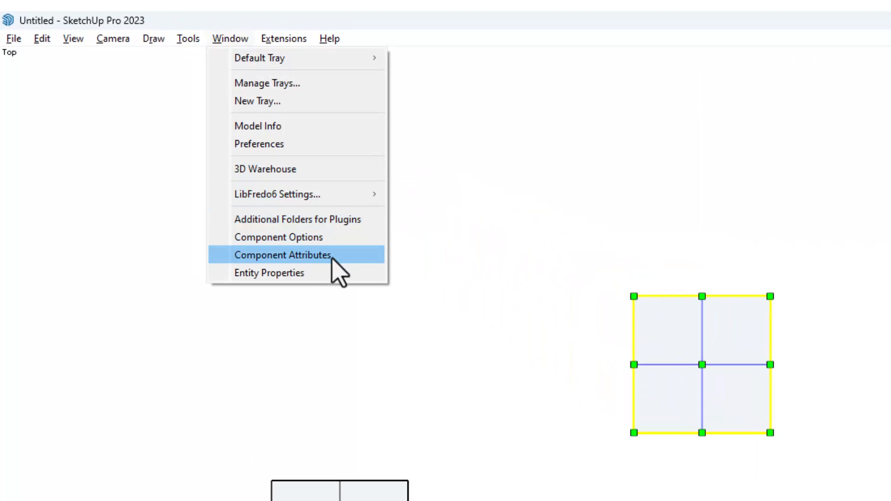
{"action": "left_click", "coordinate": [344, 255]}
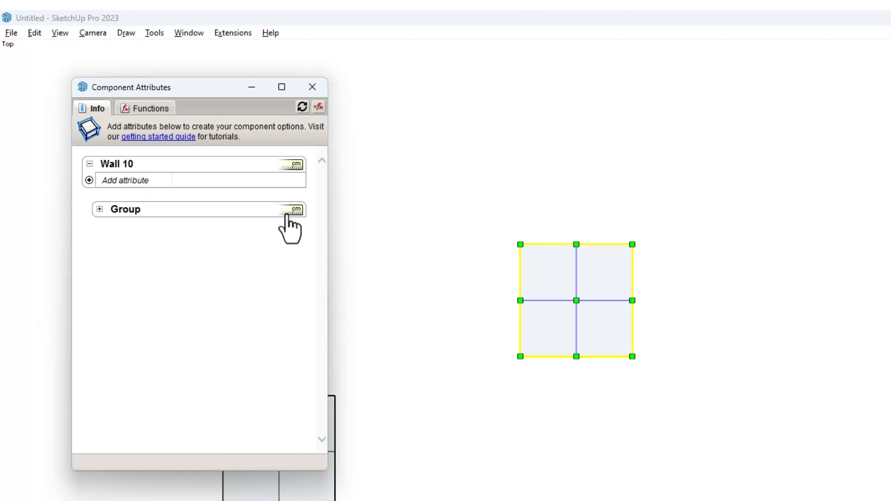
{"action": "middle_click_drag", "start_coordinate": [636, 358], "coordinate": [557, 250]}
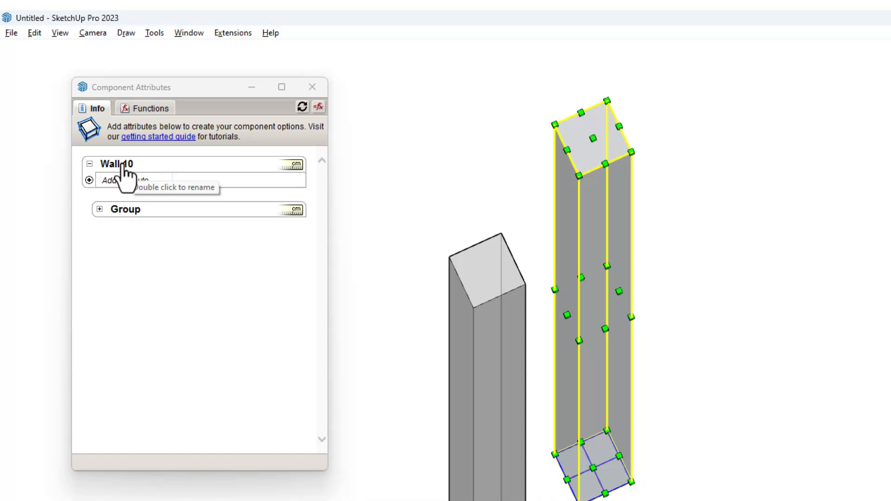
{"action": "left_click", "coordinate": [89, 180]}
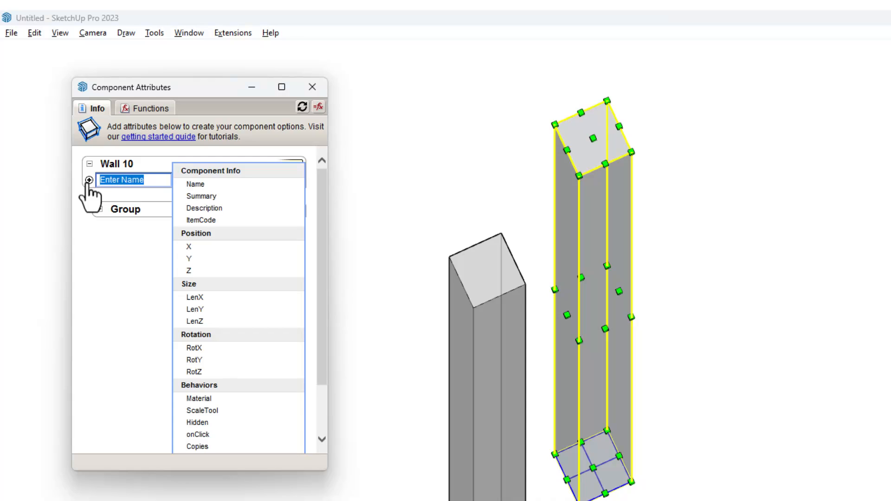
{"action": "left_click", "coordinate": [276, 411]}
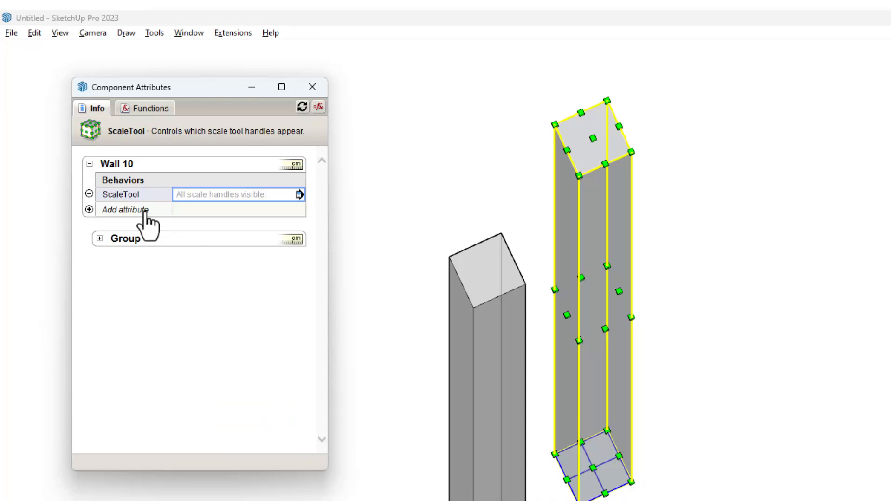
Restrict Wall 10's ScaleTool to scaling along red (X) and green (Y) only, apply it and close Component Attributes
{"action": "left_click", "coordinate": [299, 194]}
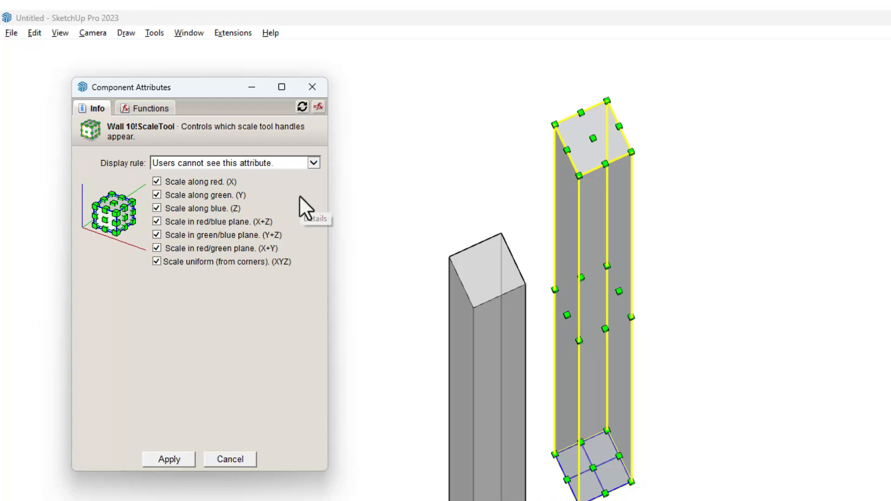
{"action": "left_click", "coordinate": [157, 209]}
{"action": "left_click", "coordinate": [156, 221]}
{"action": "left_click", "coordinate": [155, 234]}
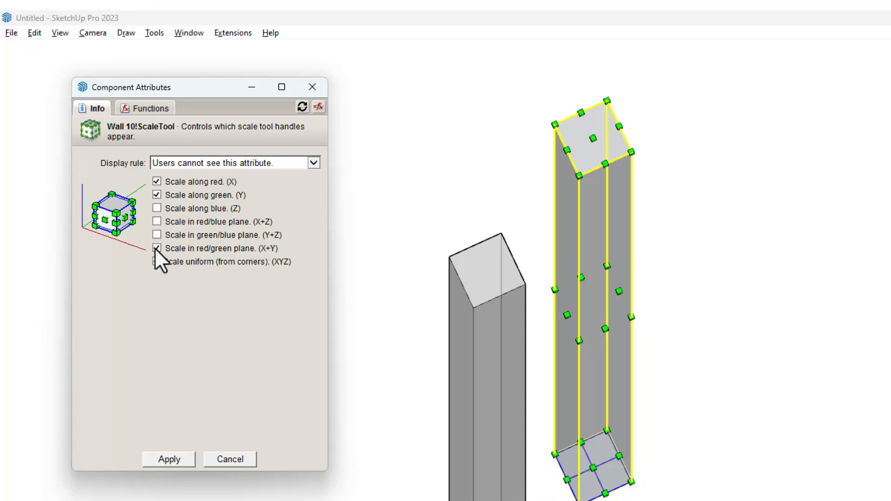
{"action": "left_click", "coordinate": [156, 249]}
{"action": "left_click", "coordinate": [156, 261]}
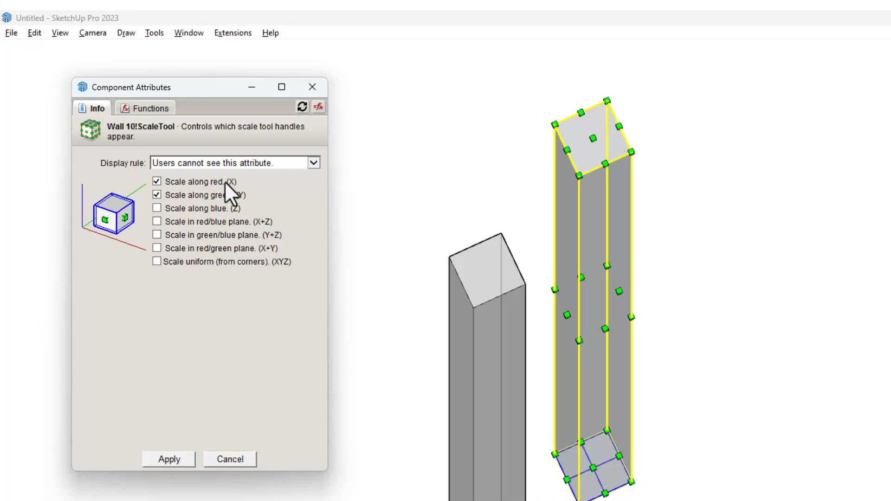
{"action": "left_click", "coordinate": [187, 459]}
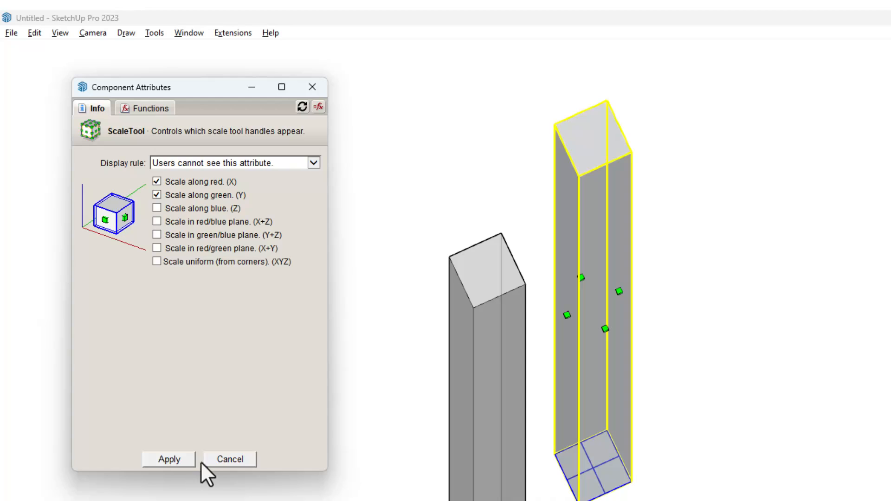
{"action": "left_click", "coordinate": [234, 460]}
{"action": "left_click", "coordinate": [312, 87]}
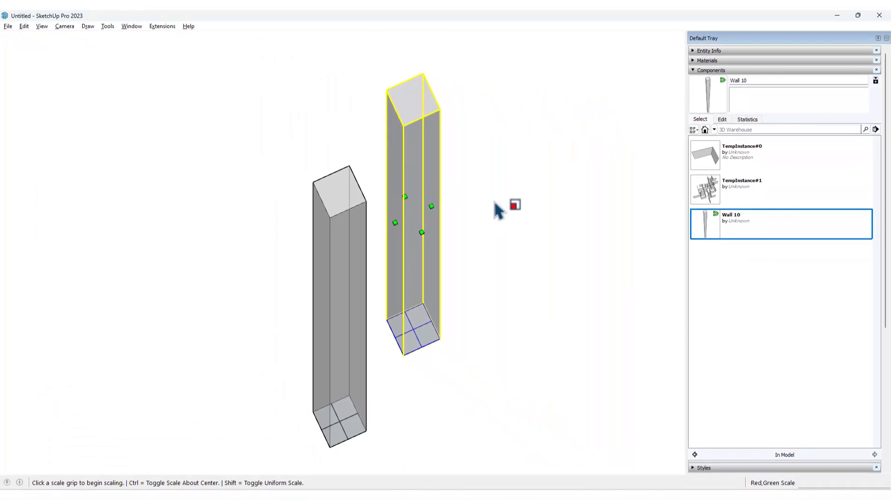
Try stretching the second Wall 10 instance along the green axis to about 25 times its depth in top view, and undo the scaling
{"action": "middle_click_drag", "start_coordinate": [495, 202], "coordinate": [430, 273]}
{"action": "key", "text": "F2"}
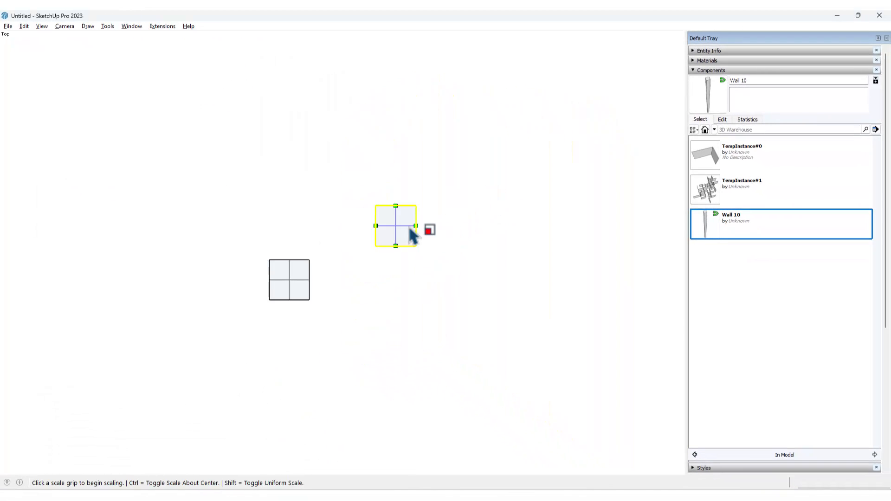
{"action": "key", "text": "space"}
{"action": "scroll", "coordinate": [395, 218], "scroll_direction": "up", "scroll_amount": 3}
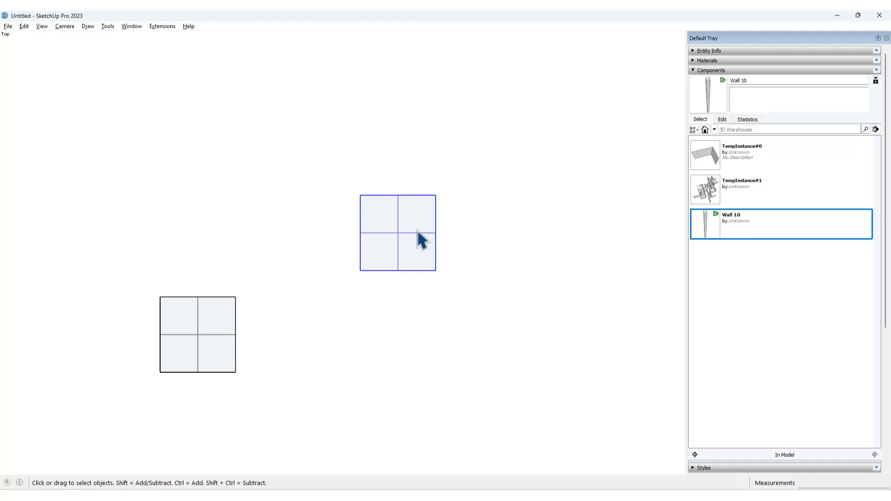
{"action": "key", "text": "s"}
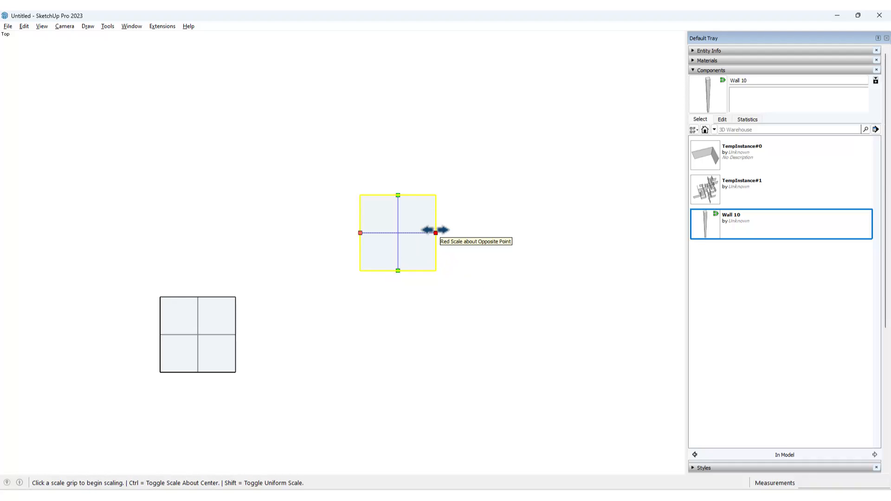
{"action": "left_click", "coordinate": [398, 271]}
{"action": "scroll", "coordinate": [392, 342], "scroll_direction": "down", "scroll_amount": 5}
{"action": "scroll", "coordinate": [387, 380], "scroll_direction": "down", "scroll_amount": 3}
{"action": "middle_click_drag", "start_coordinate": [387, 379], "coordinate": [388, 109], "text": "shift"}
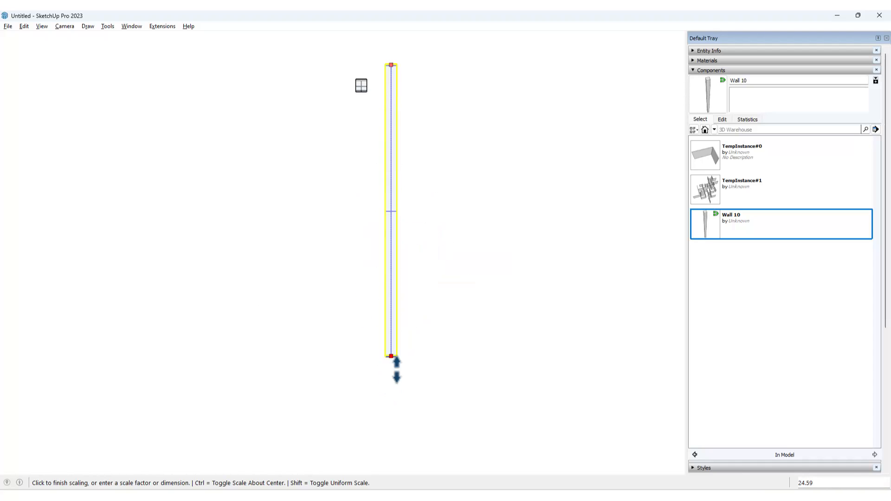
{"action": "left_click", "coordinate": [391, 369]}
{"action": "key", "text": "space"}
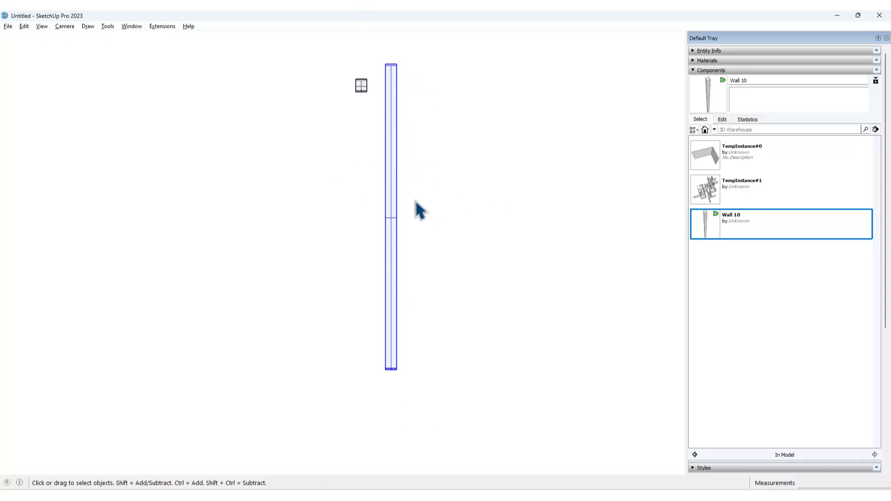
{"action": "key", "text": "shift+t"}
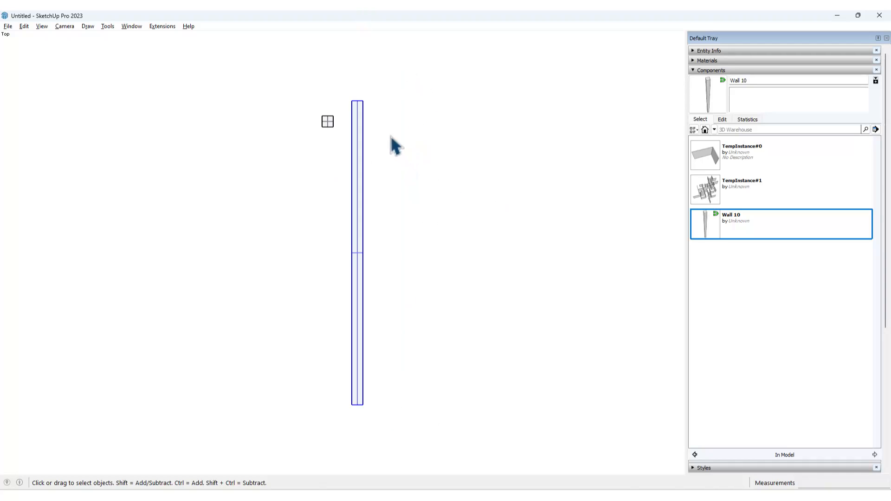
{"action": "key", "text": "ctrl+z"}
Examine the available scale handles on both Wall 10 instances in top view
{"action": "middle_click_drag", "start_coordinate": [369, 113], "coordinate": [371, 158], "text": "shift"}
{"action": "scroll", "coordinate": [350, 160], "scroll_direction": "up", "scroll_amount": 3}
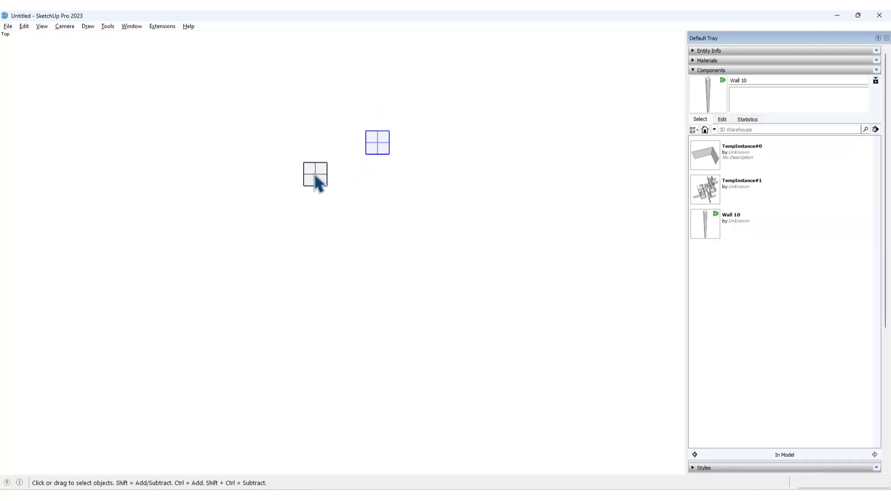
{"action": "key", "text": "s"}
{"action": "scroll", "coordinate": [316, 162], "scroll_direction": "up", "scroll_amount": 3}
{"action": "key", "text": "space"}
{"action": "key", "text": "s"}
{"action": "key", "text": "space"}
{"action": "left_click", "coordinate": [328, 183]}
{"action": "key", "text": "s"}
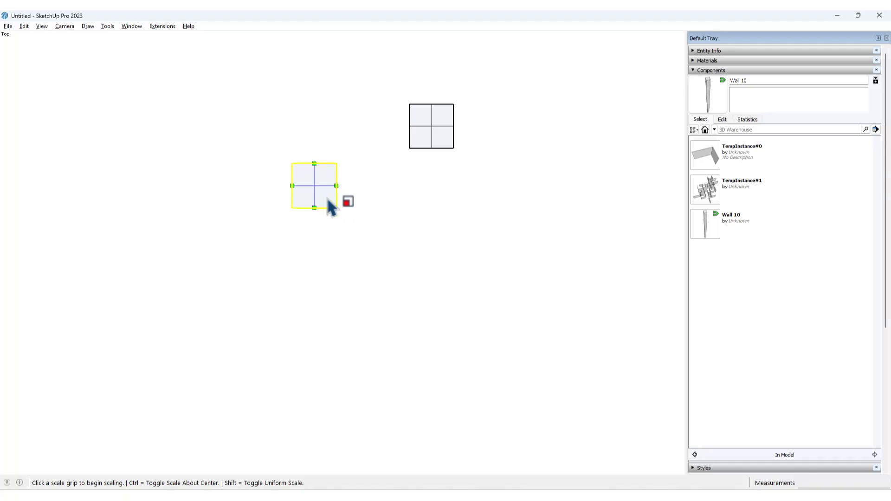
{"action": "key", "text": "space"}
Delete one of the two Wall 10 instances and copy the remaining one about 0.31 m along the red axis
{"action": "key", "text": "Delete"}
{"action": "left_click", "coordinate": [335, 181]}
{"action": "middle_click_drag", "start_coordinate": [335, 181], "coordinate": [419, 155]}
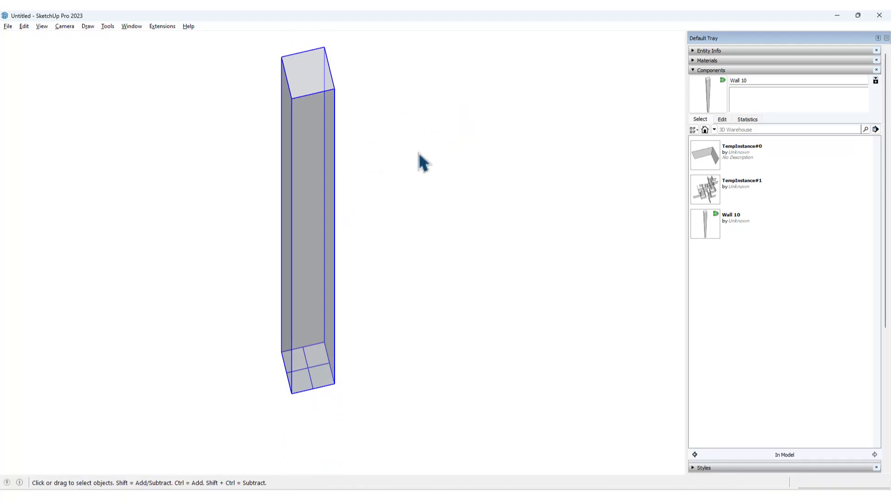
{"action": "scroll", "coordinate": [392, 194], "scroll_direction": "down", "scroll_amount": 2}
{"action": "key", "text": "m"}
{"action": "key", "text": "ctrl"}
{"action": "left_click", "coordinate": [369, 299]}
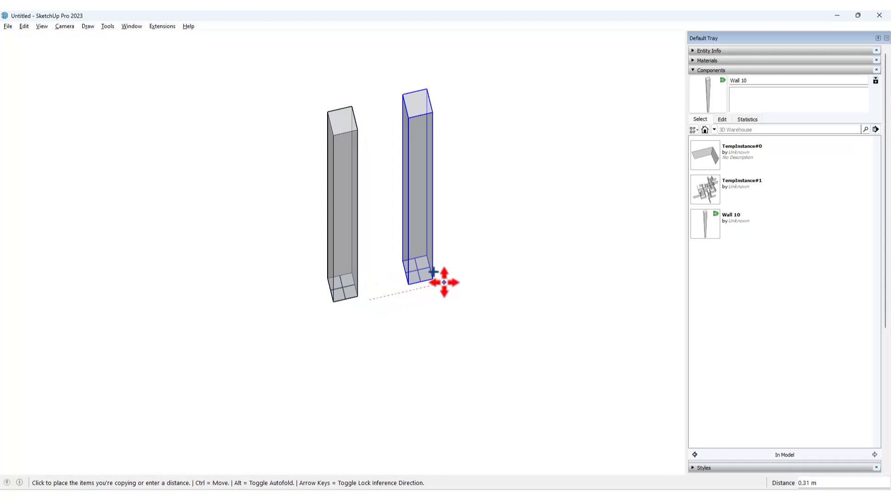
{"action": "left_click", "coordinate": [444, 282]}
{"action": "key", "text": "space"}
{"action": "scroll", "coordinate": [439, 121], "scroll_direction": "up", "scroll_amount": 3}
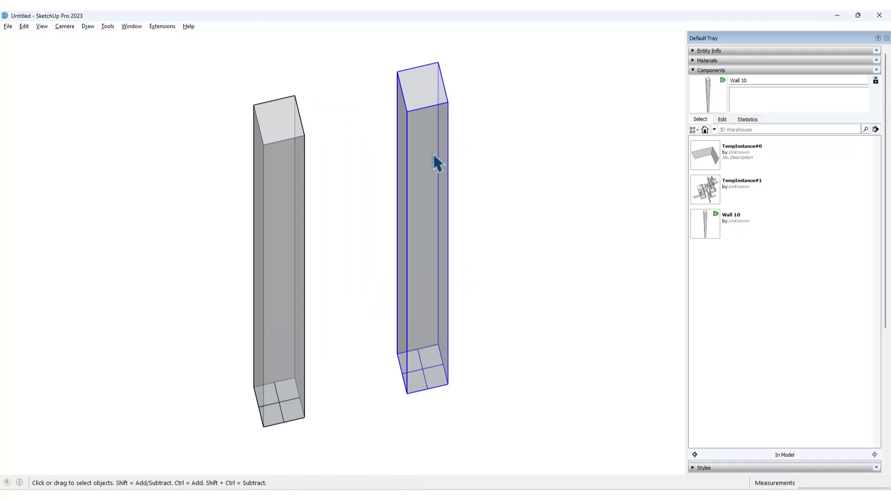
Make the copied Wall 10 column a unique component
{"action": "right_click", "coordinate": [434, 235]}
{"action": "left_click", "coordinate": [414, 159]}
{"action": "right_click", "coordinate": [415, 160]}
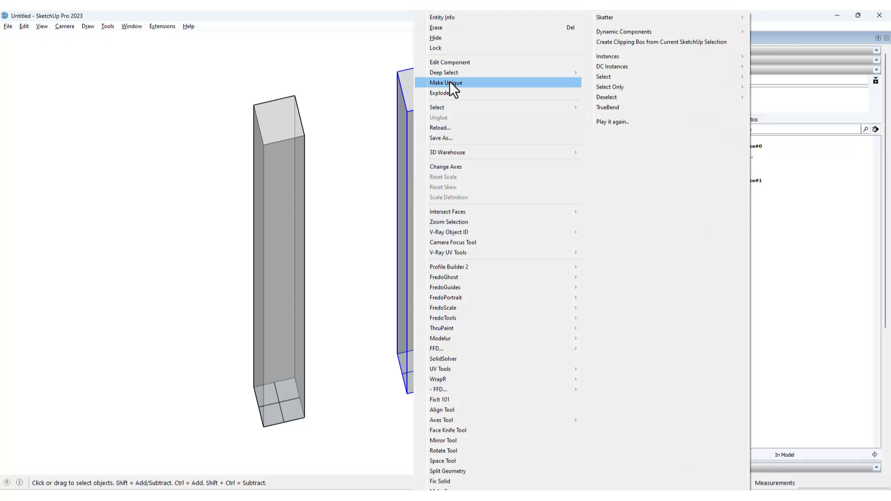
{"action": "left_click", "coordinate": [450, 81]}
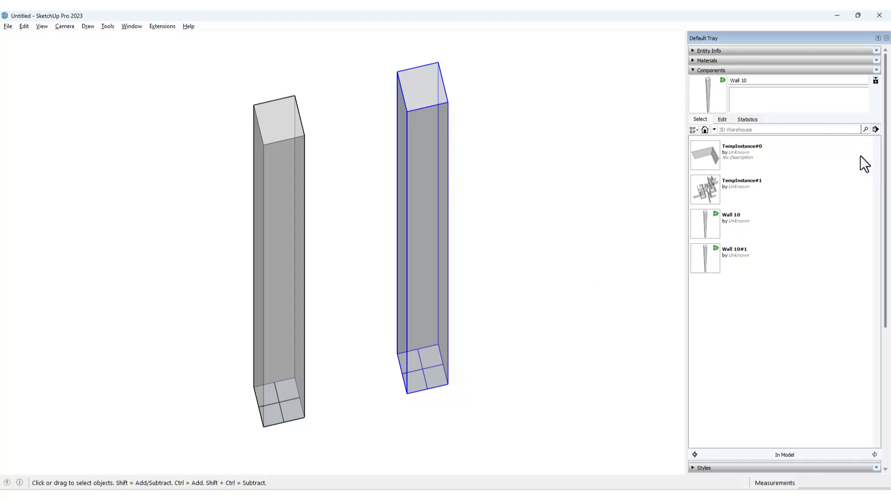
Rename the unique column's component definition to Wall 15 and copy it along the red axis for a total of seven Wall 15 columns
{"action": "left_click", "coordinate": [709, 52]}
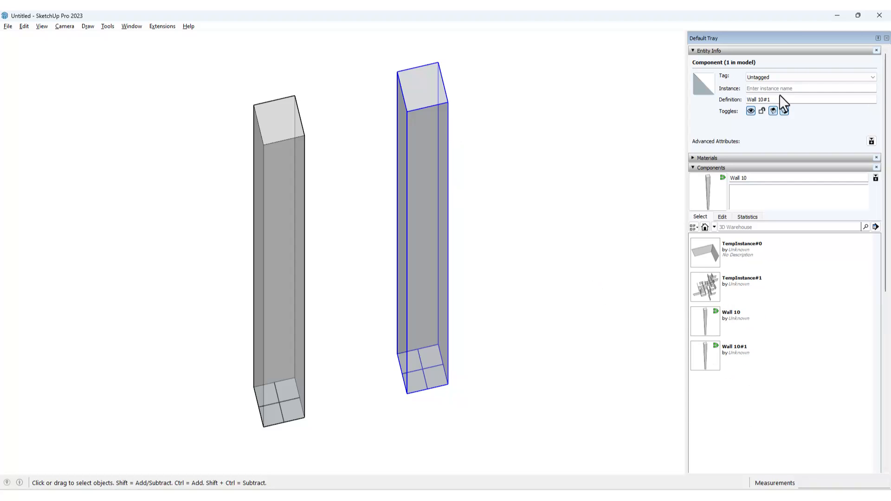
{"action": "left_click_drag", "start_coordinate": [781, 99], "coordinate": [762, 100]}
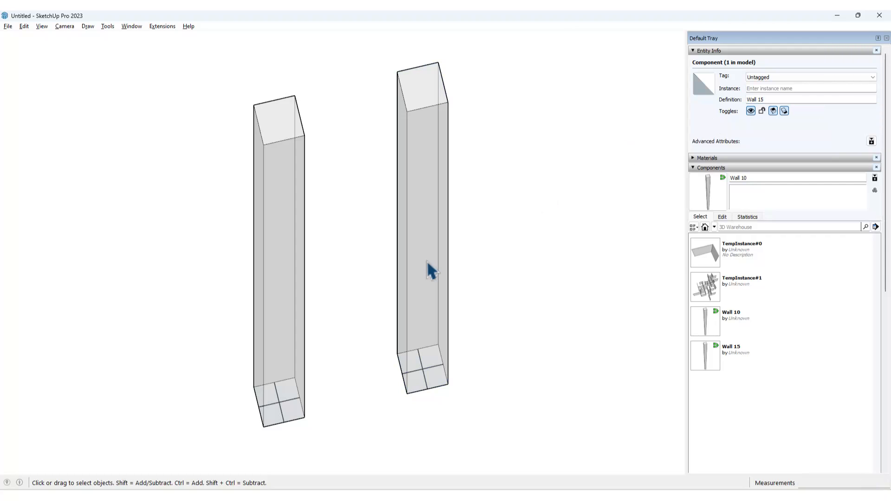
{"action": "scroll", "coordinate": [381, 285], "scroll_direction": "down", "scroll_amount": 3}
{"action": "key", "text": "m"}
{"action": "key", "text": "ctrl"}
{"action": "left_click", "coordinate": [431, 340]}
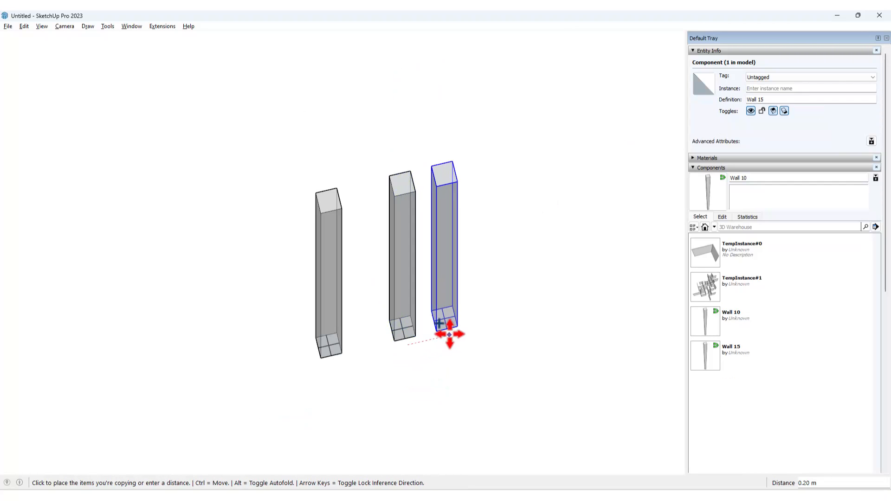
{"action": "left_click", "coordinate": [472, 379]}
Make the third, fourth and fifth columns in the row each a unique component
{"action": "left_click", "coordinate": [329, 314]}
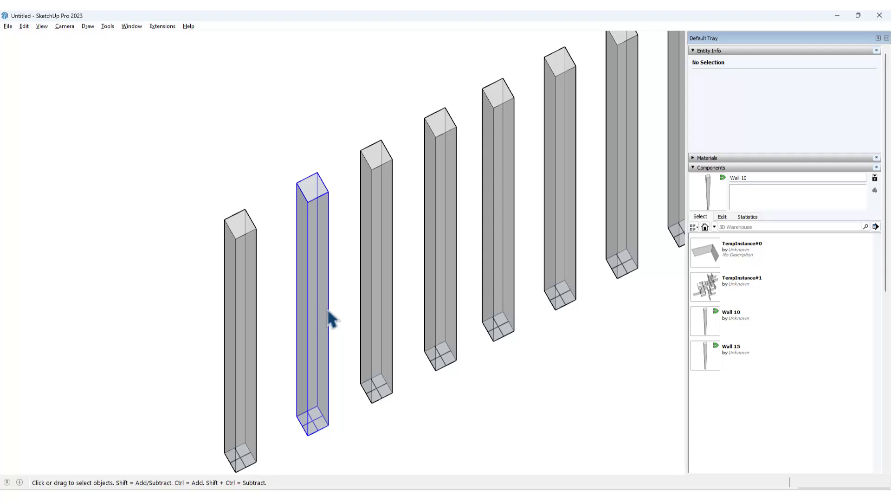
{"action": "middle_click_drag", "start_coordinate": [329, 314], "coordinate": [325, 306]}
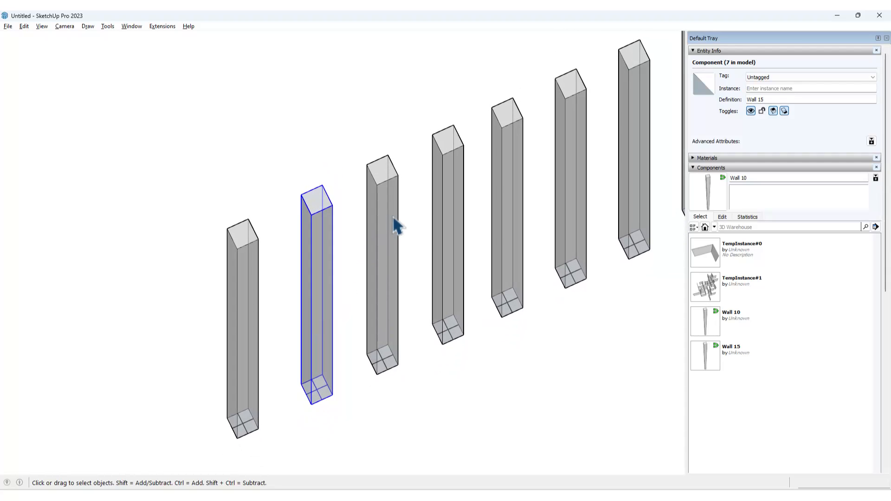
{"action": "left_click", "coordinate": [395, 226]}
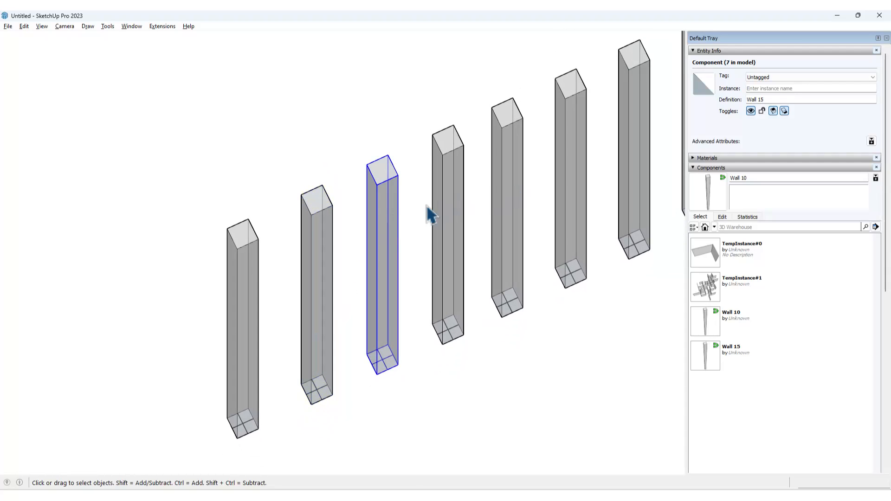
{"action": "right_click", "coordinate": [382, 196]}
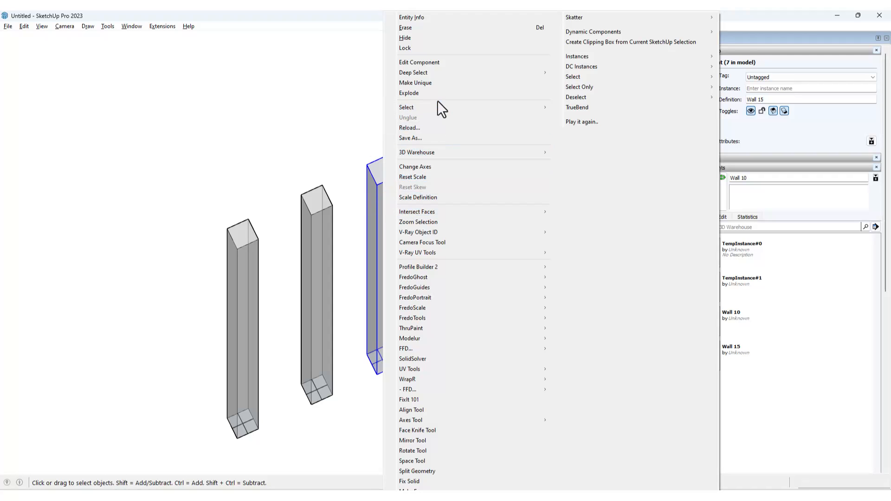
{"action": "left_click", "coordinate": [441, 84]}
{"action": "right_click", "coordinate": [450, 166]}
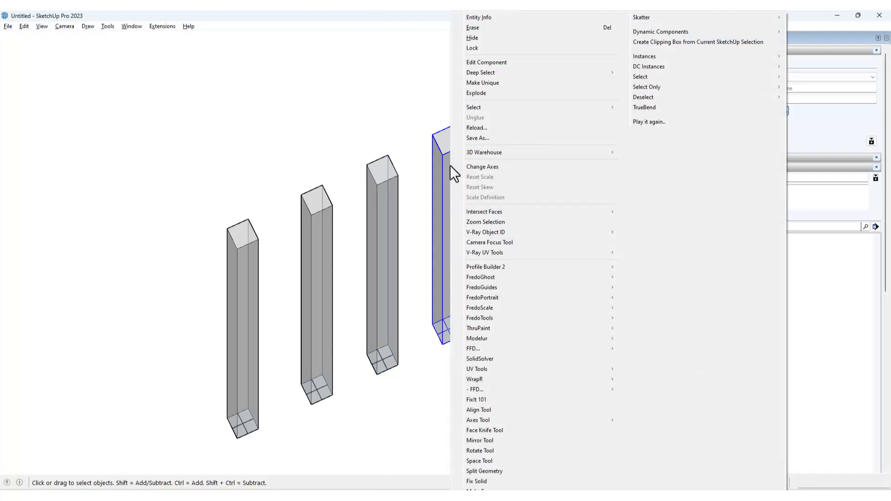
{"action": "left_click", "coordinate": [485, 84]}
{"action": "right_click", "coordinate": [518, 130]}
{"action": "left_click", "coordinate": [550, 82]}
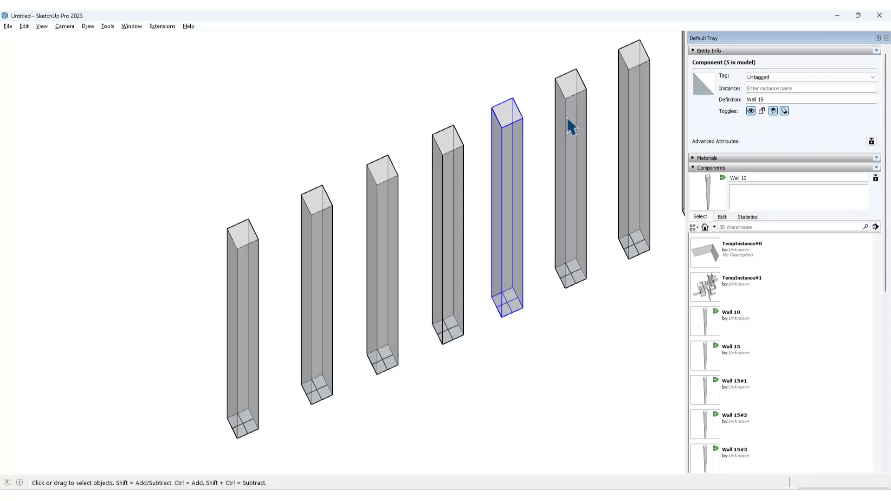
Make the sixth, seventh and eighth columns in the row each a unique component
{"action": "right_click", "coordinate": [557, 123]}
{"action": "left_click", "coordinate": [593, 83]}
{"action": "middle_click_drag", "start_coordinate": [549, 124], "coordinate": [454, 175], "text": "shift"}
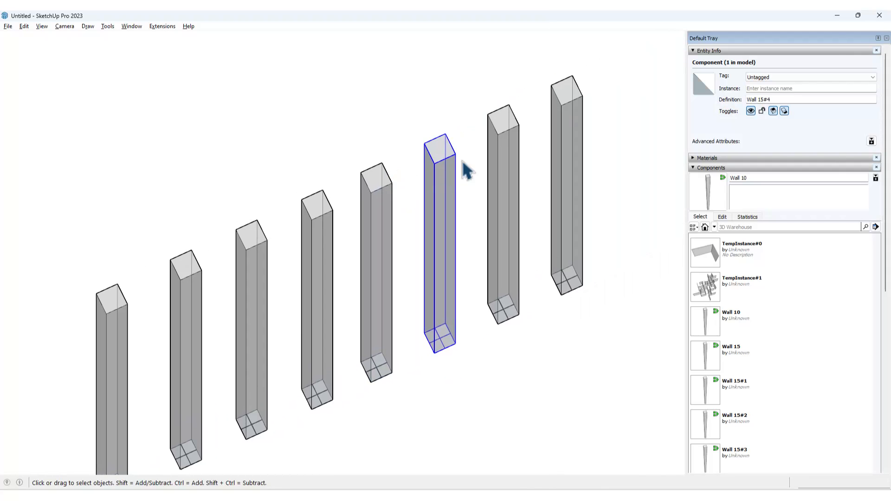
{"action": "right_click", "coordinate": [505, 132]}
{"action": "left_click", "coordinate": [546, 83]}
{"action": "right_click", "coordinate": [555, 121]}
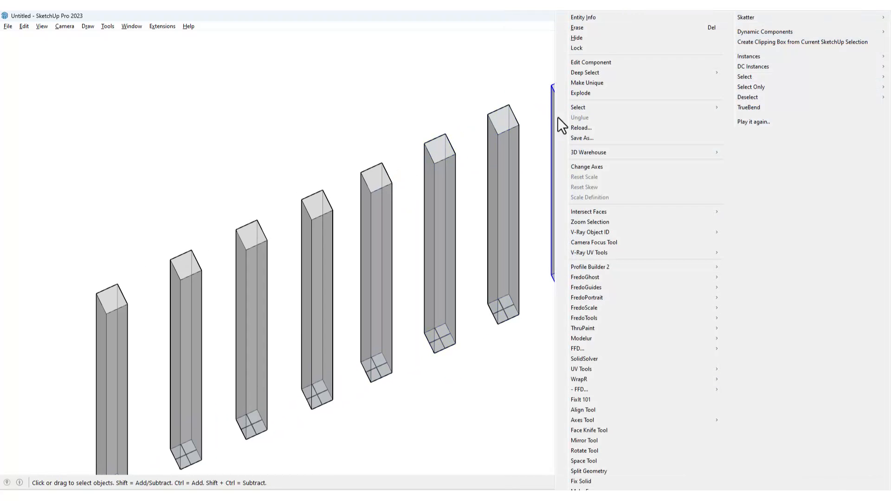
{"action": "left_click", "coordinate": [580, 83]}
Rename the component definitions of the third, fourth and fifth columns to Wall 20, Wall 25 and Wall 30
{"action": "left_click", "coordinate": [244, 252]}
{"action": "middle_click_drag", "start_coordinate": [245, 252], "coordinate": [318, 244], "text": "shift"}
{"action": "left_click_drag", "start_coordinate": [770, 99], "coordinate": [759, 101]}
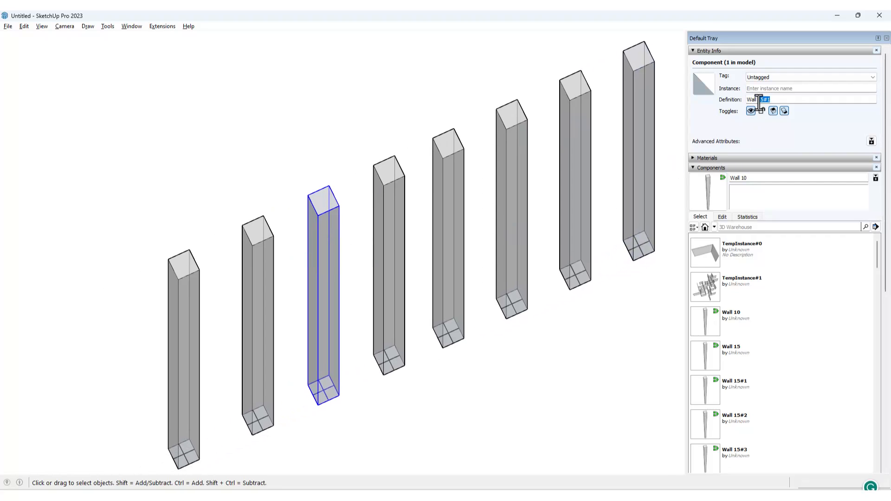
{"action": "type", "text": "20"}
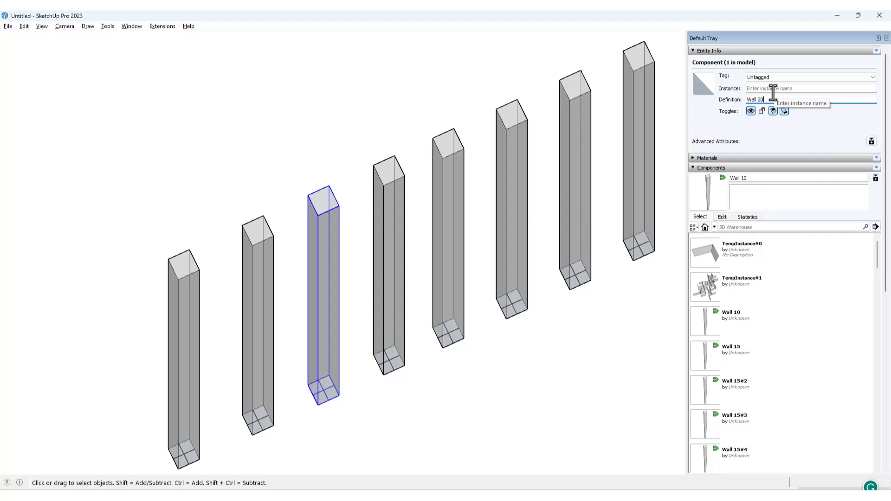
{"action": "left_click", "coordinate": [399, 225]}
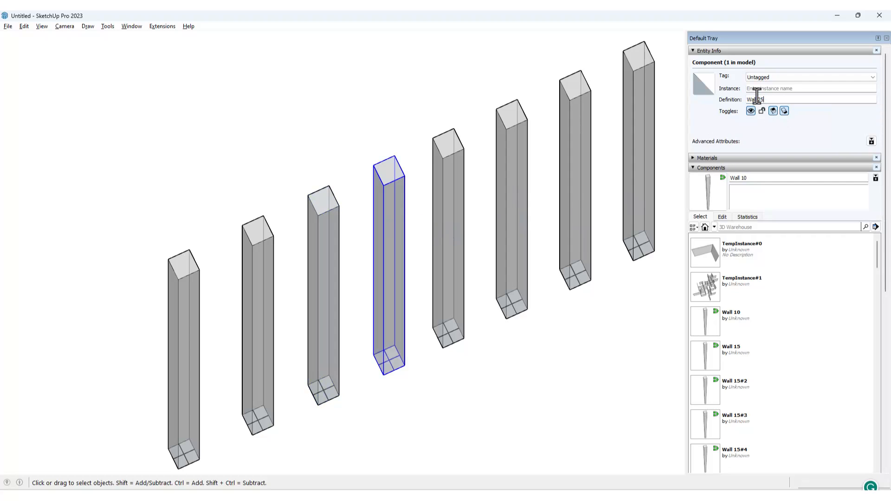
{"action": "left_click", "coordinate": [437, 193]}
{"action": "double_click", "coordinate": [758, 100]}
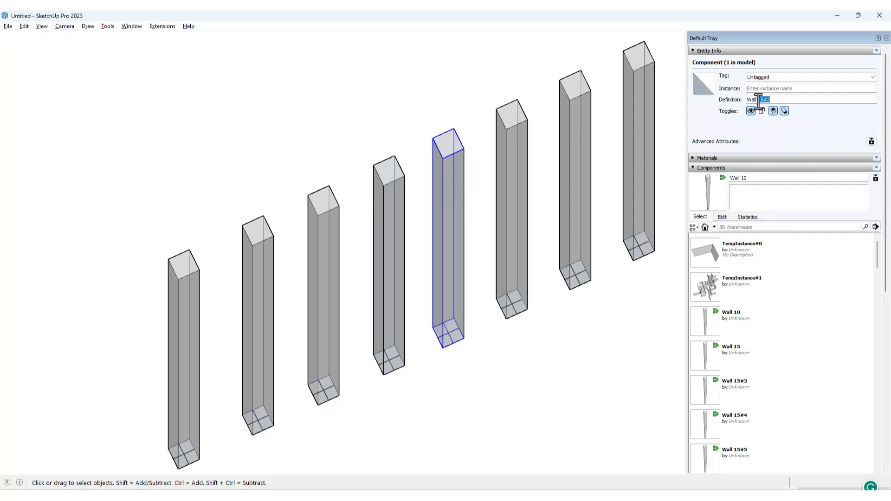
{"action": "type", "text": "30"}
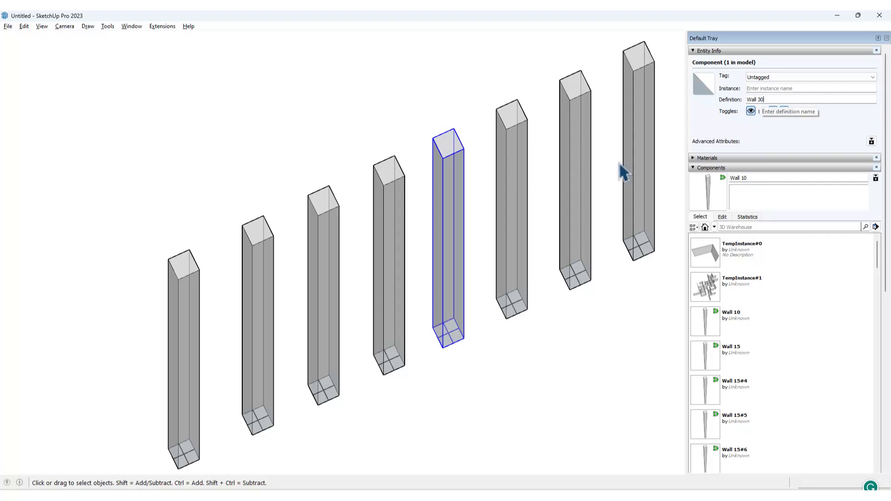
Rename the sixth, seventh and eighth columns' definitions to continue the naming series in order, from Wall 35 through Wall 45
{"action": "left_click", "coordinate": [513, 165]}
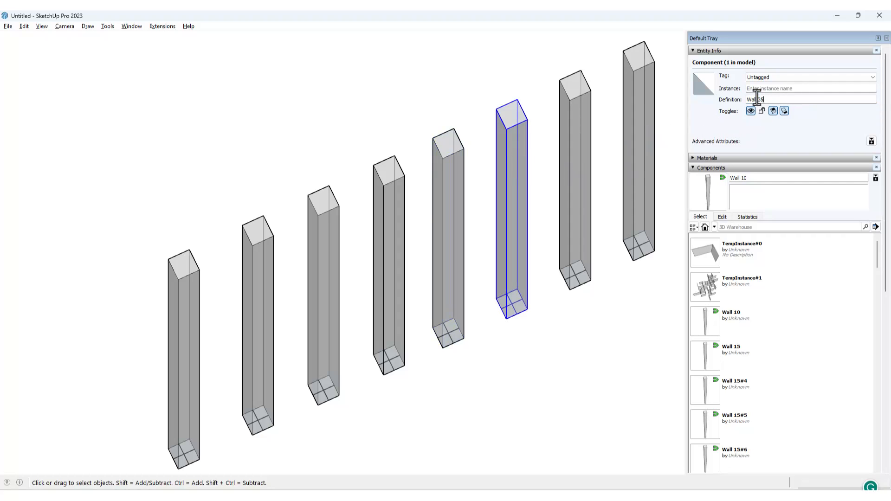
{"action": "left_click", "coordinate": [577, 142]}
{"action": "double_click", "coordinate": [765, 101]}
{"action": "left_click_drag", "start_coordinate": [772, 99], "coordinate": [765, 99]}
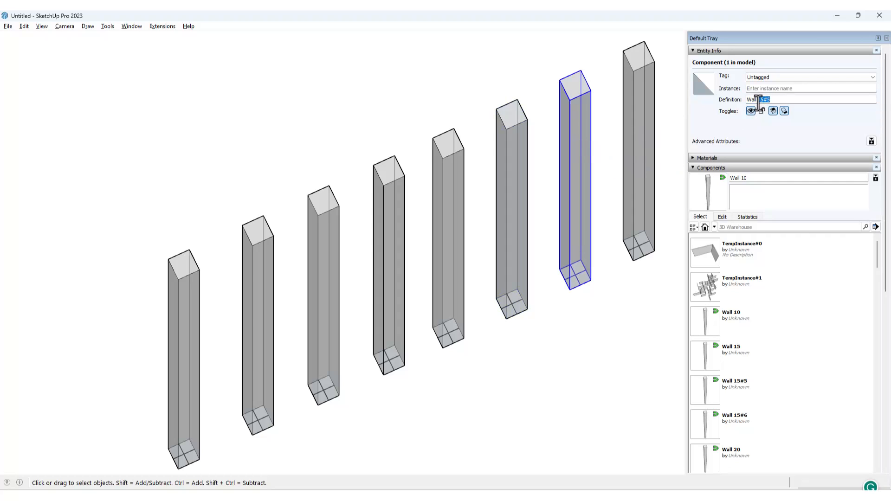
{"action": "left_click", "coordinate": [645, 127]}
{"action": "left_click_drag", "start_coordinate": [771, 100], "coordinate": [759, 101]}
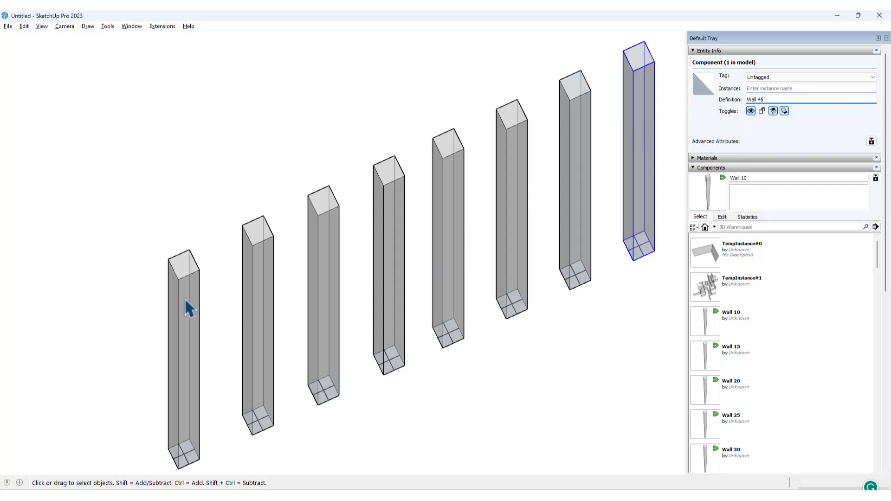
{"action": "key", "text": "Return"}
Open the Wall 15 component in the second column for editing
{"action": "left_click", "coordinate": [258, 304]}
{"action": "middle_click_drag", "start_coordinate": [271, 344], "coordinate": [318, 338]}
{"action": "middle_click_drag", "start_coordinate": [317, 304], "coordinate": [312, 260]}
{"action": "scroll", "coordinate": [304, 309], "scroll_direction": "up", "scroll_amount": 2}
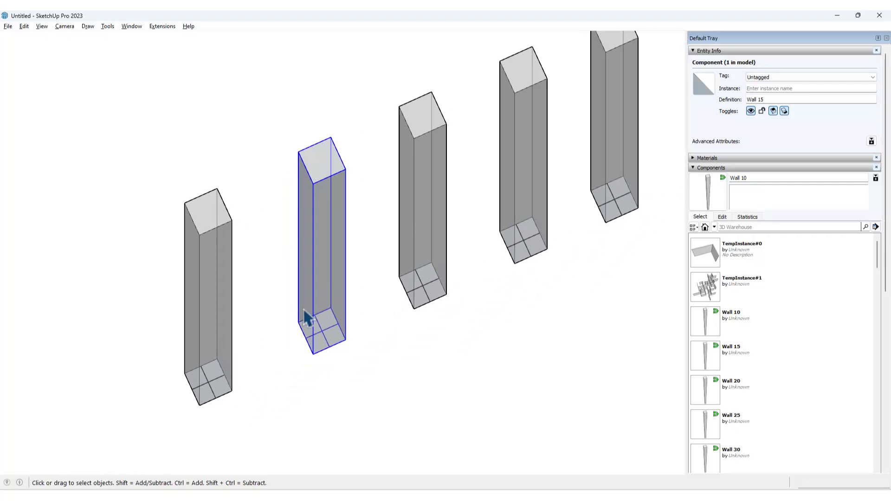
{"action": "double_click", "coordinate": [338, 302]}
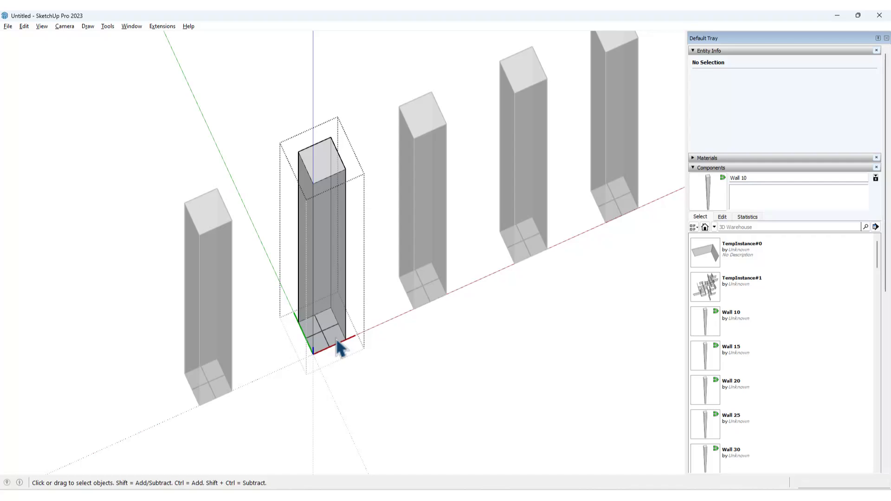
{"action": "scroll", "coordinate": [338, 345], "scroll_direction": "up", "scroll_amount": 2}
{"action": "key", "text": "t"}
{"action": "key", "text": "space"}
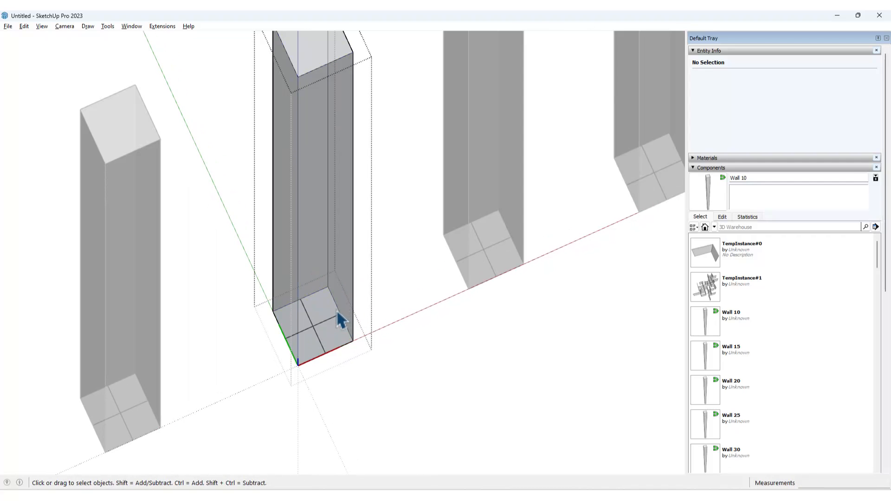
Select everything inside Wall 15 and scale it by 1.5 along both the red and green axes
{"action": "triple_click", "coordinate": [343, 305]}
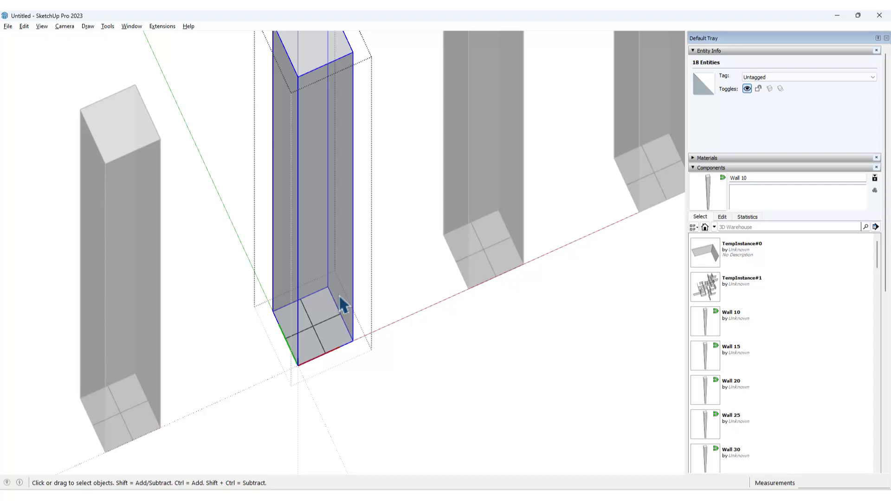
{"action": "key", "text": "ctrl+g"}
{"action": "key", "text": "ctrl+a"}
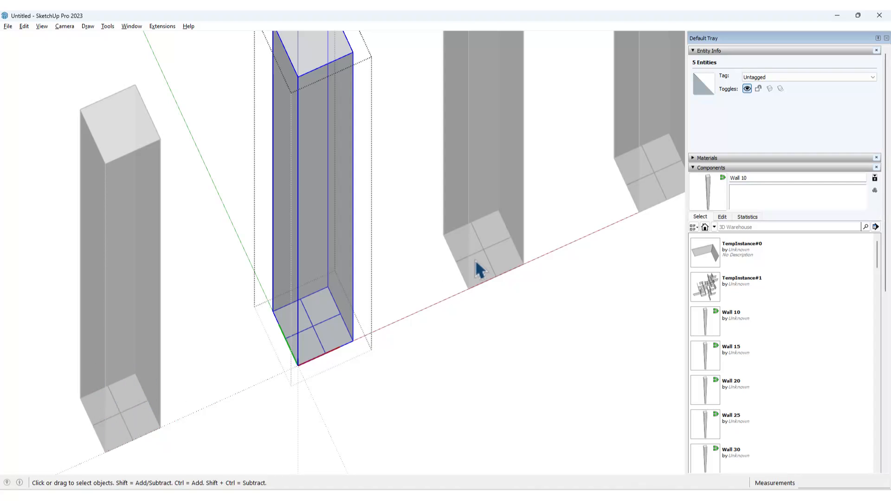
{"action": "key", "text": "s"}
{"action": "left_click", "coordinate": [341, 171]}
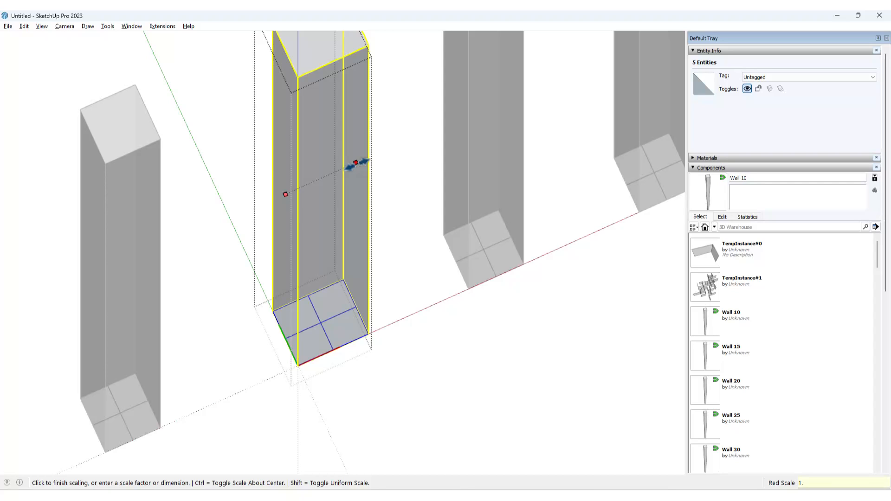
{"action": "key", "text": "Return"}
{"action": "left_click", "coordinate": [340, 203]}
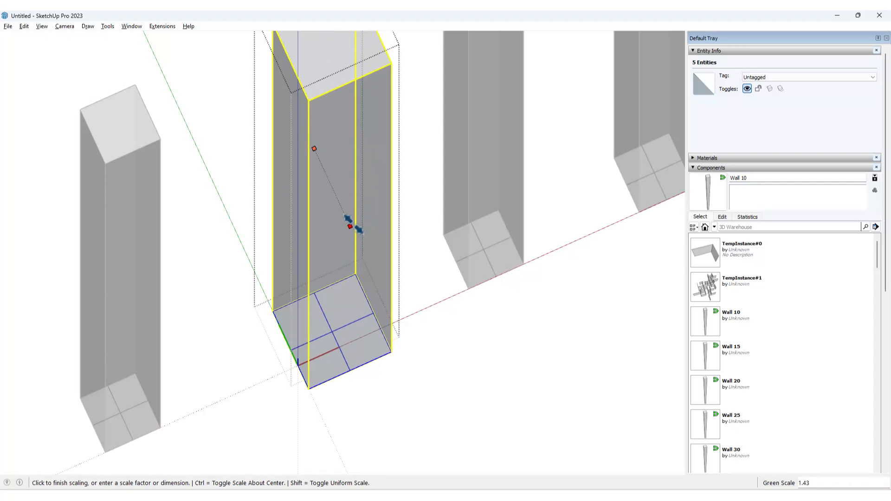
{"action": "left_click", "coordinate": [349, 224]}
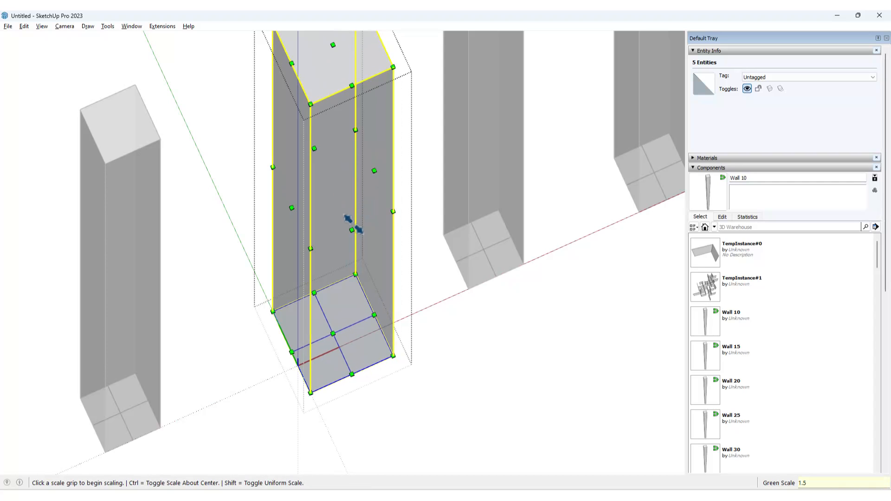
{"action": "key", "text": "space"}
Open the Wall 20 component in the third column and scale all its contents by 2 along the red and green axes
{"action": "scroll", "coordinate": [372, 232], "scroll_direction": "down", "scroll_amount": 3}
{"action": "scroll", "coordinate": [418, 195], "scroll_direction": "up", "scroll_amount": 3}
{"action": "left_click", "coordinate": [431, 185]}
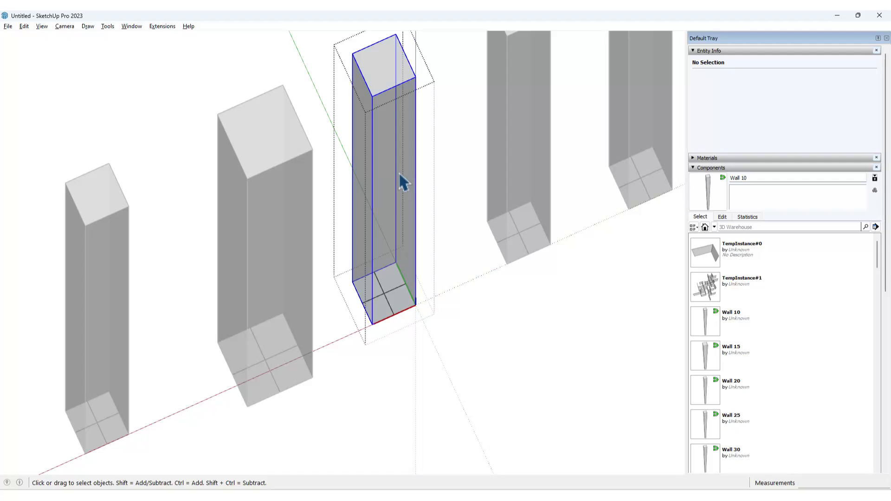
{"action": "left_click", "coordinate": [398, 255]}
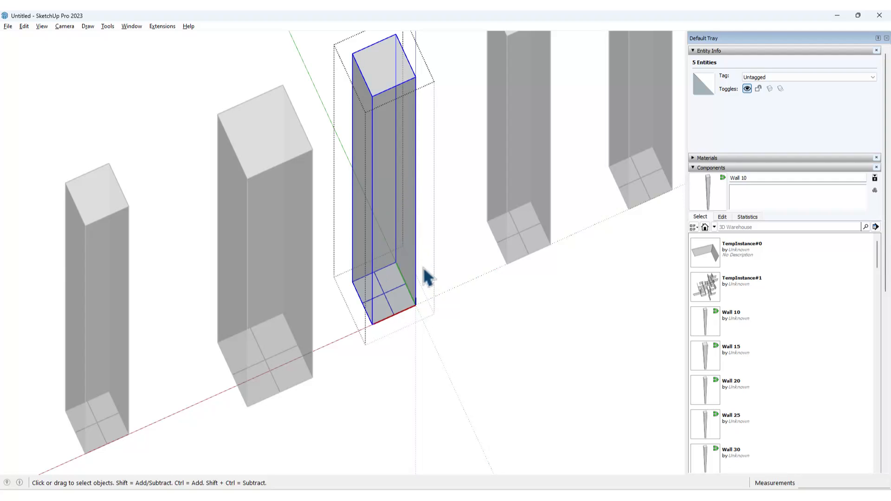
{"action": "key", "text": "s"}
{"action": "left_click", "coordinate": [416, 183]}
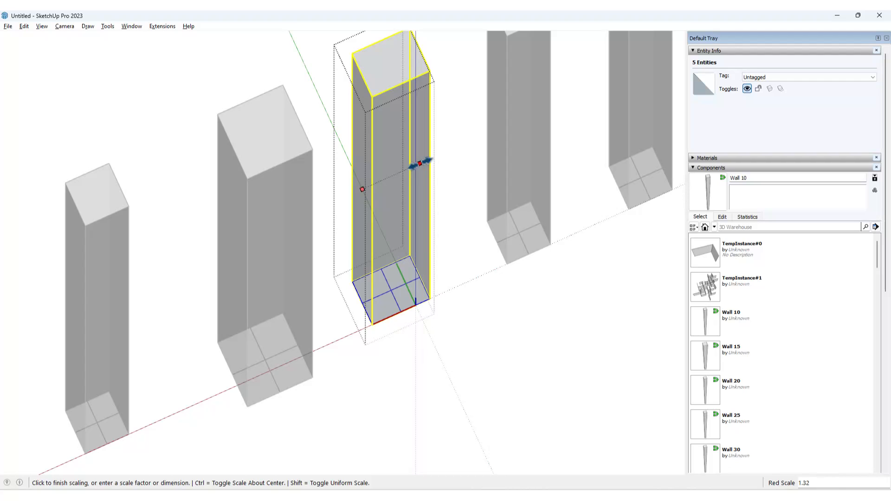
{"action": "key", "text": "Return"}
{"action": "left_click", "coordinate": [424, 200]}
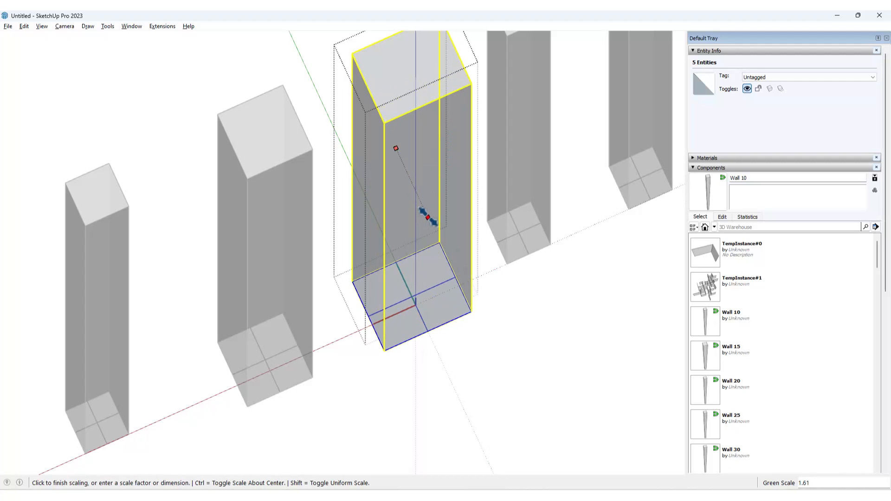
{"action": "type", "text": "2"}
{"action": "key", "text": "Return"}
{"action": "key", "text": "space"}
Open the Wall 25 component in the fourth column and scale all its contents by 2.5 along the red and green axes
{"action": "middle_click_drag", "start_coordinate": [548, 216], "coordinate": [435, 301], "text": "shift"}
{"action": "double_click", "coordinate": [416, 212]}
{"action": "left_click", "coordinate": [407, 202]}
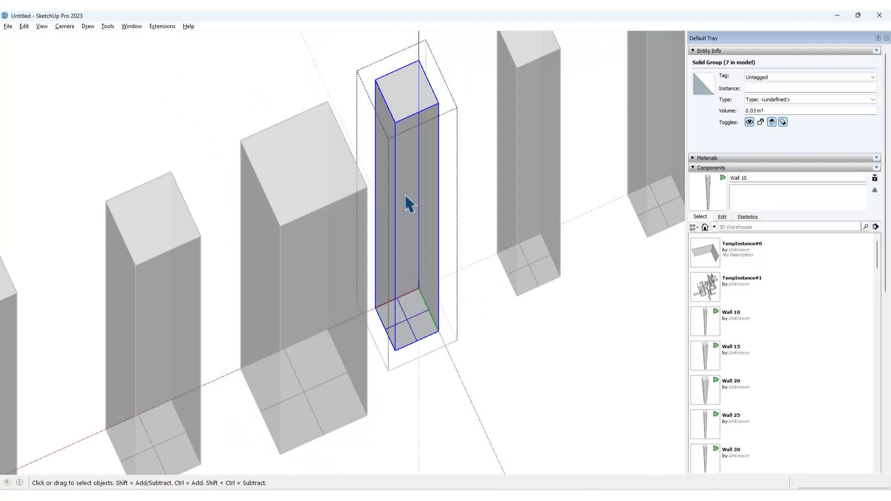
{"action": "key", "text": "ctrl+a"}
{"action": "key", "text": "s"}
{"action": "left_click", "coordinate": [429, 195]}
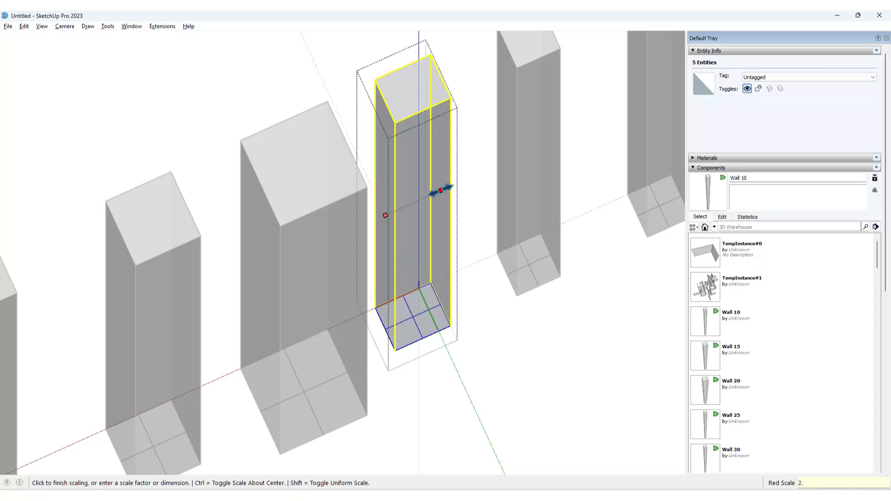
{"action": "left_click", "coordinate": [440, 191]}
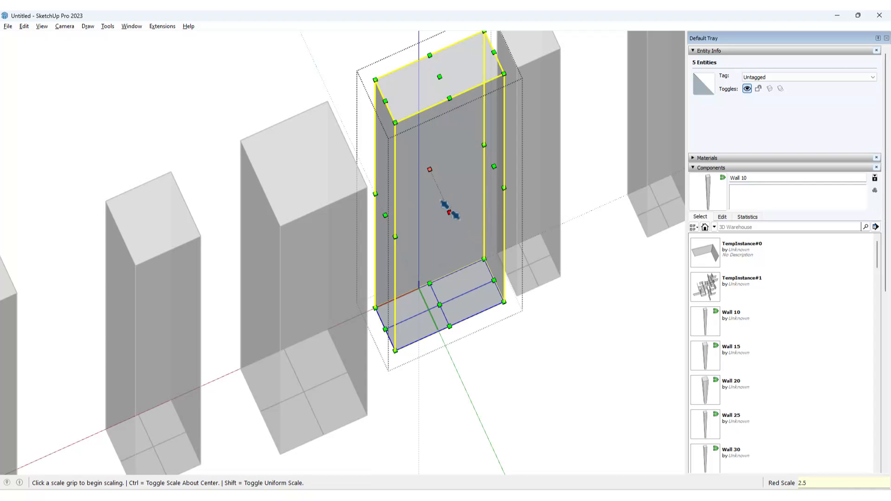
{"action": "left_click", "coordinate": [450, 205]}
{"action": "left_click", "coordinate": [470, 253]}
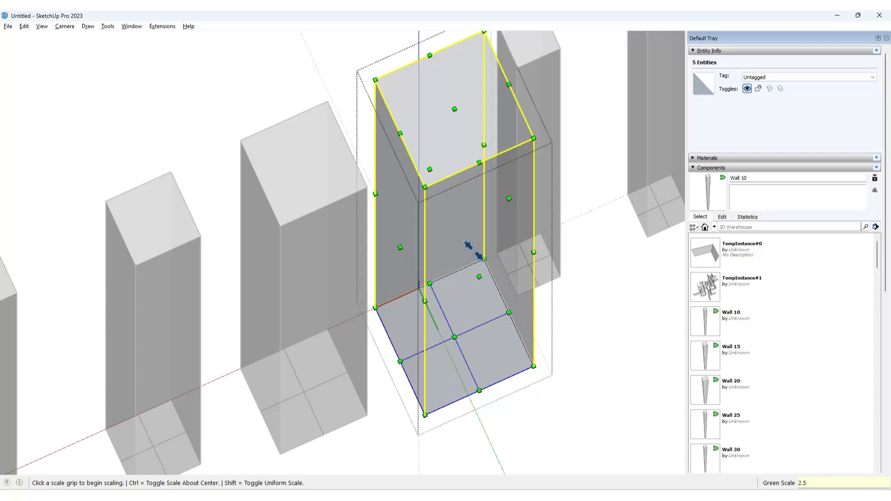
Open the Wall 30 component in the fifth column and scale all its contents equally along the red and green axes
{"action": "key", "text": "space"}
{"action": "scroll", "coordinate": [500, 249], "scroll_direction": "down", "scroll_amount": 5}
{"action": "middle_click_drag", "start_coordinate": [500, 249], "coordinate": [393, 200]}
{"action": "double_click", "coordinate": [388, 193]}
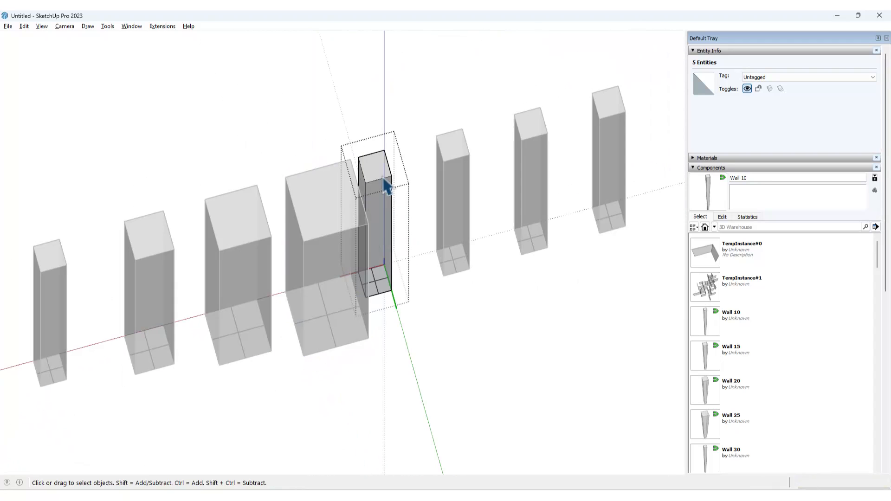
{"action": "scroll", "coordinate": [386, 221], "scroll_direction": "up", "scroll_amount": 5}
{"action": "key", "text": "ctrl+a"}
{"action": "key", "text": "s"}
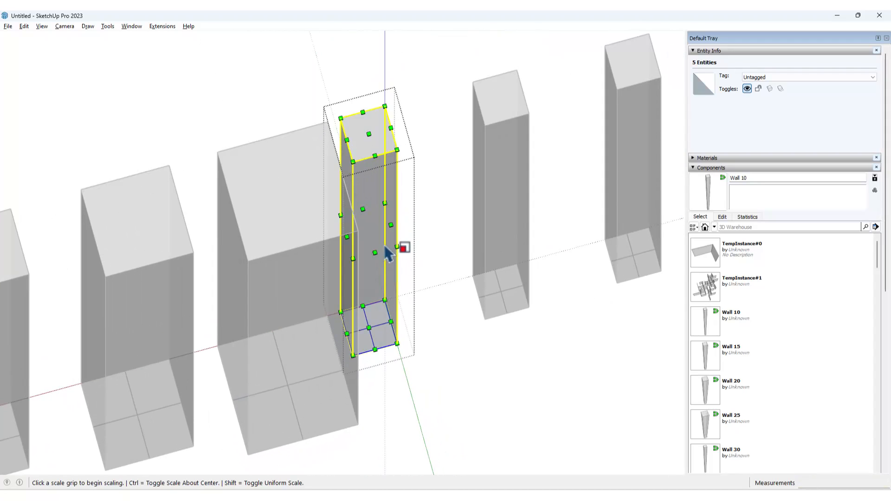
{"action": "left_click", "coordinate": [375, 253]}
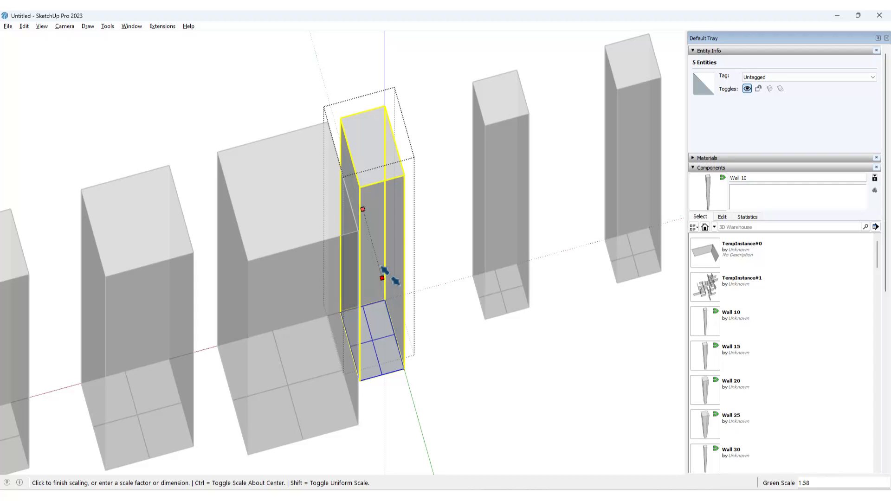
{"action": "left_click", "coordinate": [390, 276]}
{"action": "left_click", "coordinate": [404, 268]}
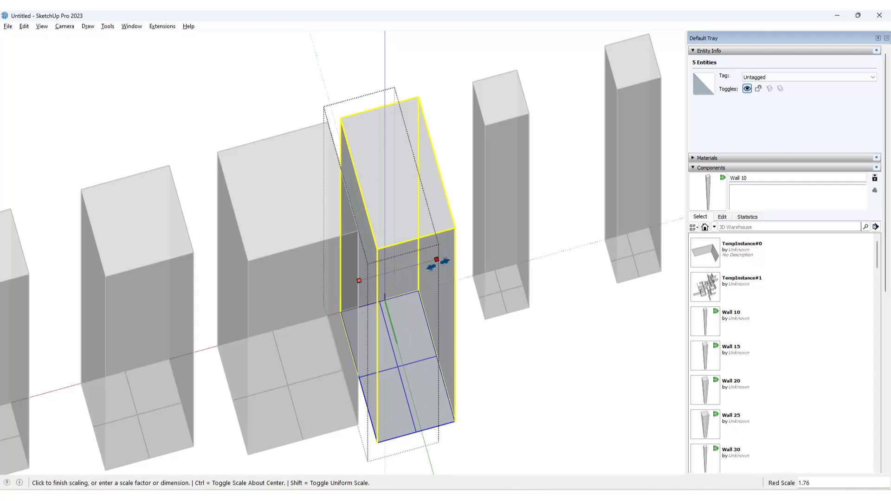
{"action": "key", "text": "Return"}
{"action": "key", "text": "space"}
{"action": "scroll", "coordinate": [465, 258], "scroll_direction": "down", "scroll_amount": 3}
Select the three unscaled columns at the end of the row and move them away from the Wall 30 column
{"action": "middle_click_drag", "start_coordinate": [489, 254], "coordinate": [307, 258], "text": "shift"}
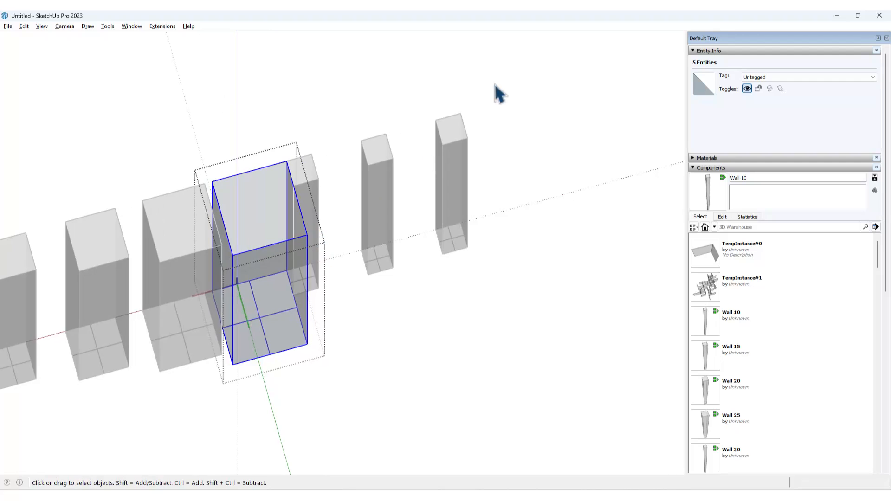
{"action": "left_click", "coordinate": [527, 81]}
{"action": "left_click_drag", "start_coordinate": [528, 81], "coordinate": [306, 191]}
{"action": "key", "text": "m"}
{"action": "left_click", "coordinate": [377, 308]}
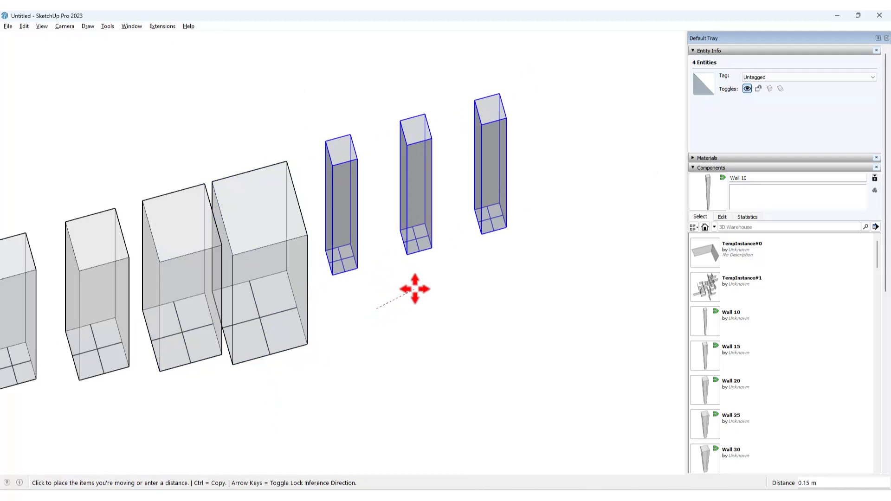
{"action": "left_click", "coordinate": [421, 296]}
{"action": "key", "text": "space"}
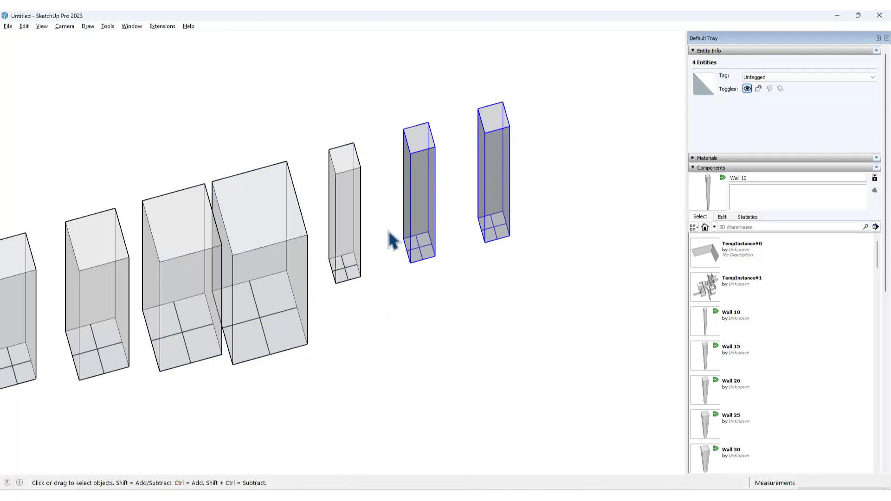
Move the last two unscaled columns further along the row, and shift the final column further still to widen its gap
{"action": "key", "text": "m"}
{"action": "left_click", "coordinate": [411, 305]}
{"action": "left_click", "coordinate": [481, 283]}
{"action": "key", "text": "space"}
{"action": "left_click", "coordinate": [566, 180]}
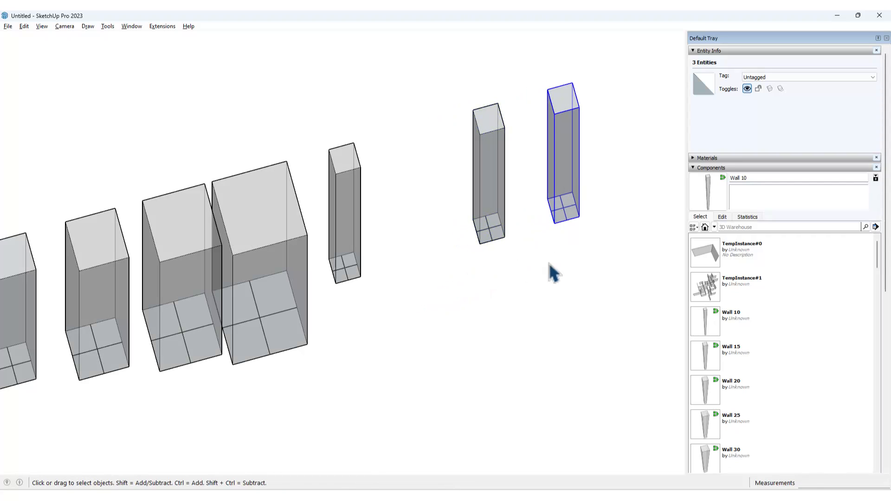
{"action": "key", "text": "m"}
{"action": "left_click", "coordinate": [505, 289]}
{"action": "left_click", "coordinate": [577, 265]}
{"action": "key", "text": "space"}
Open the Wall 35 component in the sixth column and scale all its contents by 3.5 along the red and green axes
{"action": "left_click", "coordinate": [348, 199]}
{"action": "double_click", "coordinate": [351, 196]}
{"action": "left_click_drag", "start_coordinate": [404, 91], "coordinate": [342, 292]}
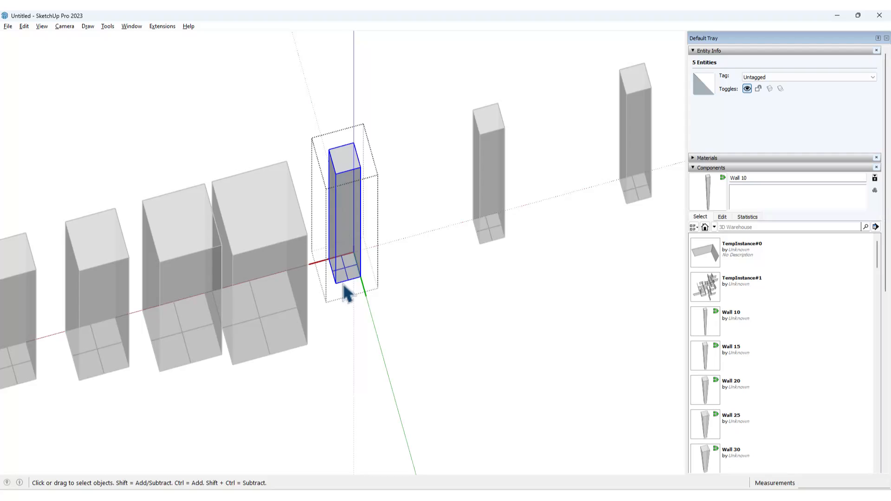
{"action": "key", "text": "s"}
{"action": "scroll", "coordinate": [353, 248], "scroll_direction": "up", "scroll_amount": 2}
{"action": "left_click", "coordinate": [364, 208]}
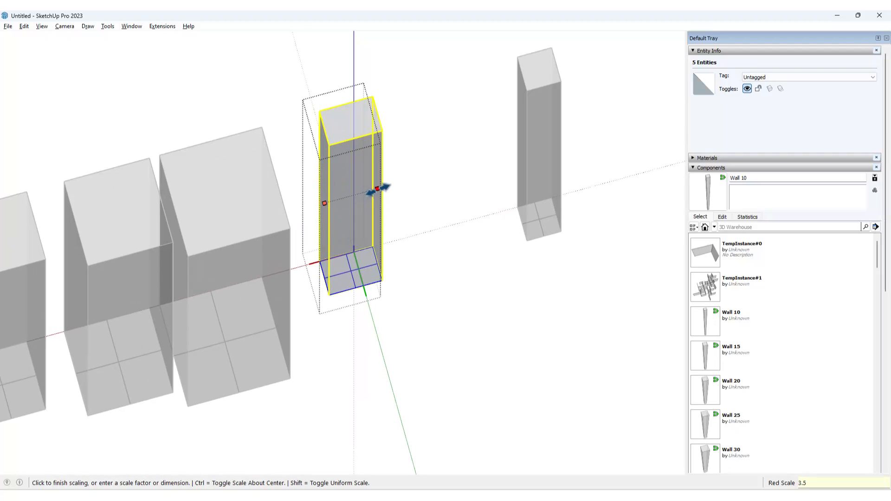
{"action": "type", "text": "3.5"}
{"action": "key", "text": "Return"}
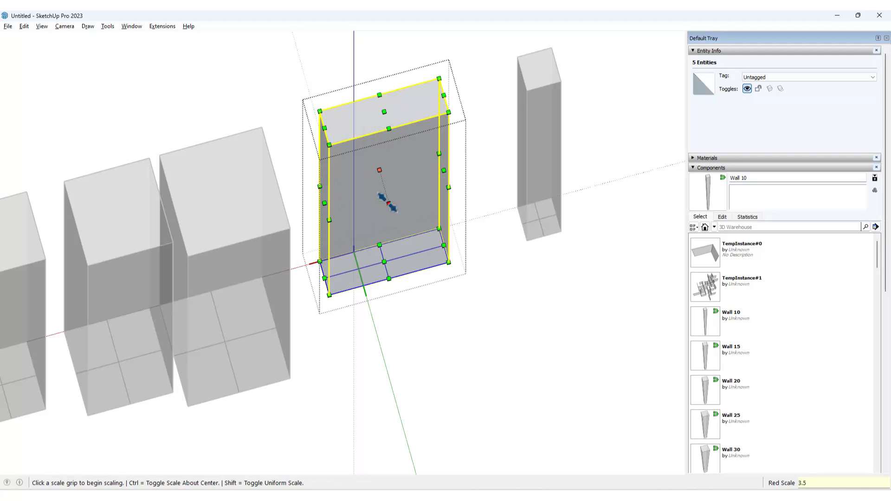
{"action": "left_click", "coordinate": [389, 203]}
{"action": "key", "text": "Return"}
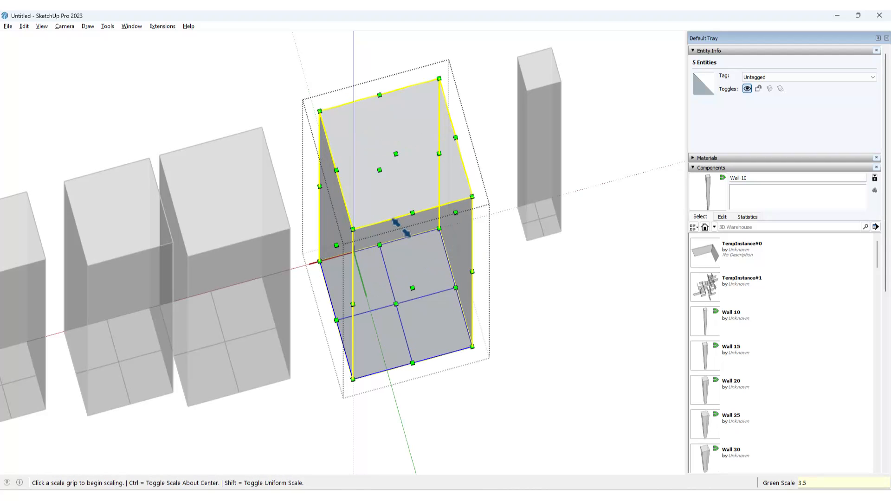
{"action": "key", "text": "space"}
Move the Wall 30 column away from Wall 25 towards Wall 35 to even out the spacing
{"action": "scroll", "coordinate": [362, 234], "scroll_direction": "down", "scroll_amount": 5}
{"action": "left_click", "coordinate": [235, 255]}
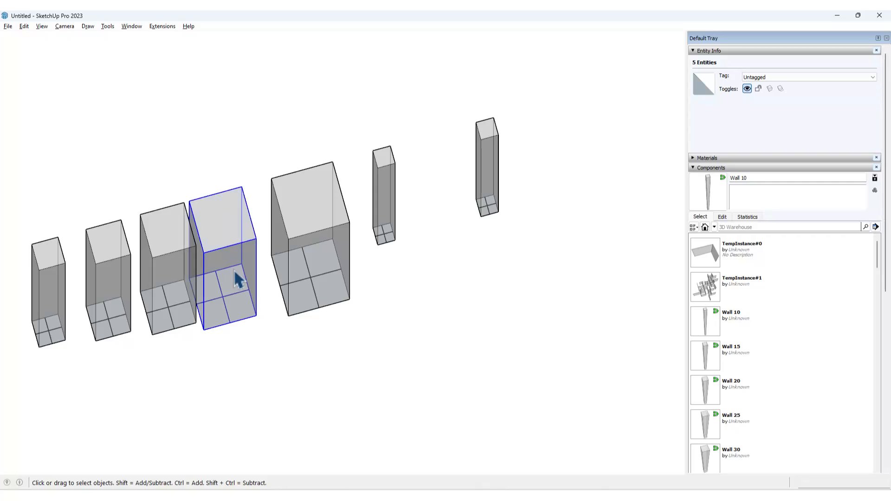
{"action": "key", "text": "m"}
{"action": "left_click", "coordinate": [238, 330]}
{"action": "key", "text": "space"}
{"action": "left_click", "coordinate": [419, 230]}
Open the Wall 40 component in the seventh column and scale all its contents by 4 along the red and green axes
{"action": "left_click", "coordinate": [392, 187]}
{"action": "scroll", "coordinate": [388, 181], "scroll_direction": "up", "scroll_amount": 3}
{"action": "double_click", "coordinate": [388, 182]}
{"action": "key", "text": "ctrl+a"}
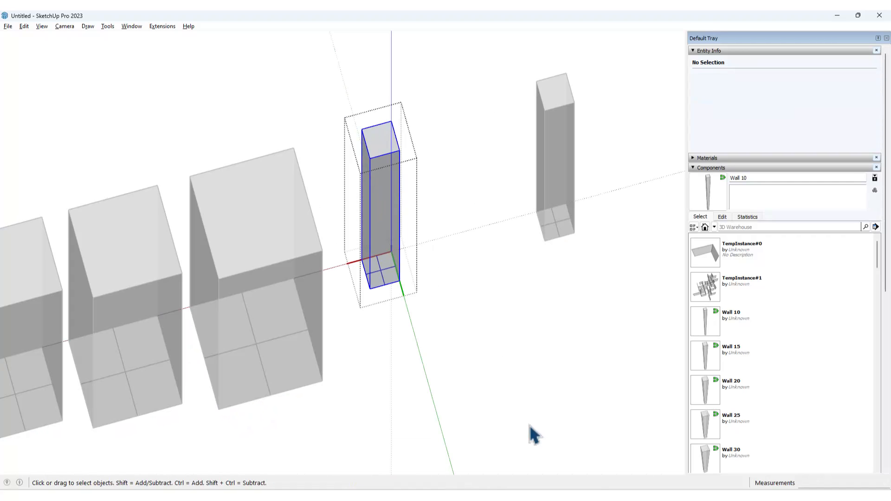
{"action": "key", "text": "s"}
{"action": "left_click", "coordinate": [395, 200]}
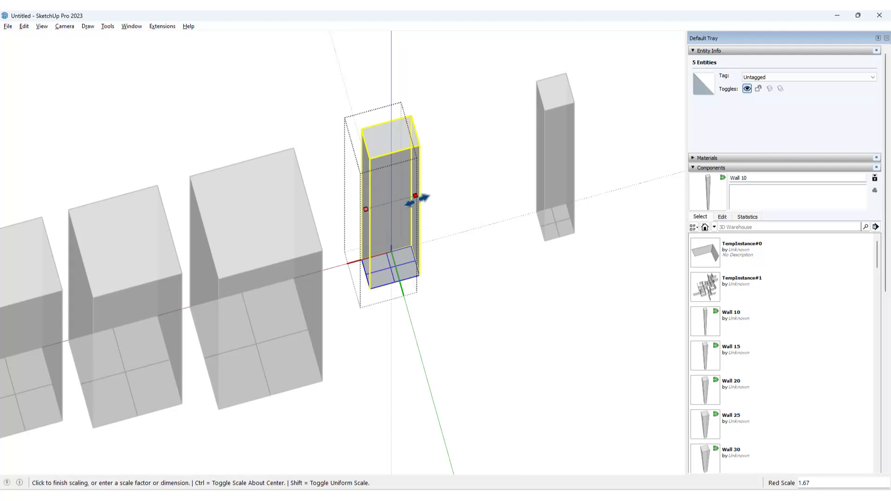
{"action": "type", "text": ".4"}
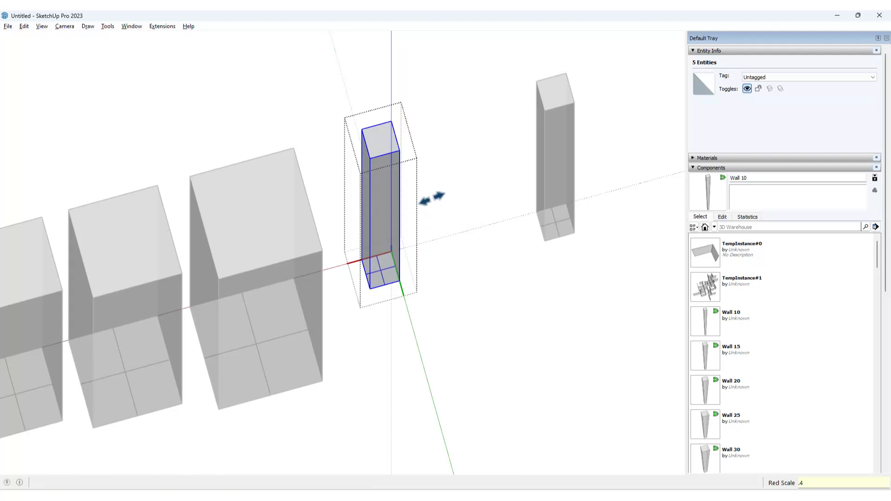
{"action": "key", "text": "Return"}
{"action": "left_click", "coordinate": [424, 199]}
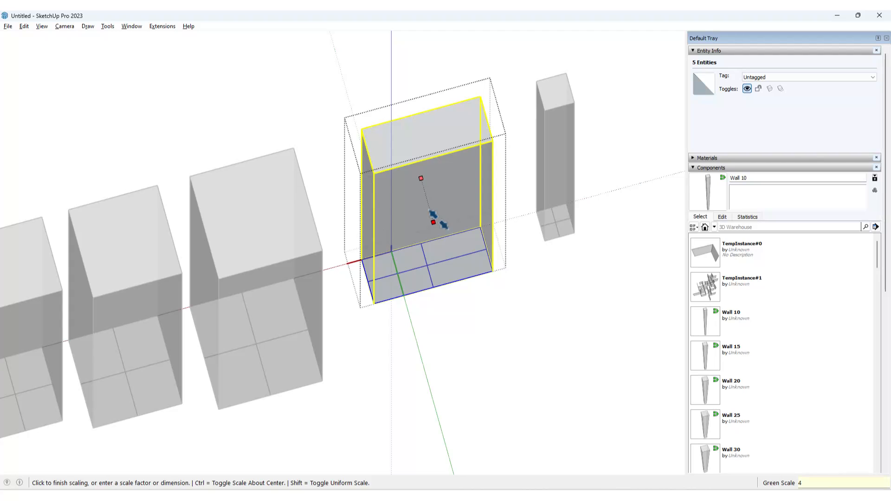
{"action": "key", "text": "Return"}
{"action": "key", "text": "space"}
Open the Wall 45 component in the last column, scale all its contents by 4.5 along the green and red axes, and close it
{"action": "double_click", "coordinate": [571, 164]}
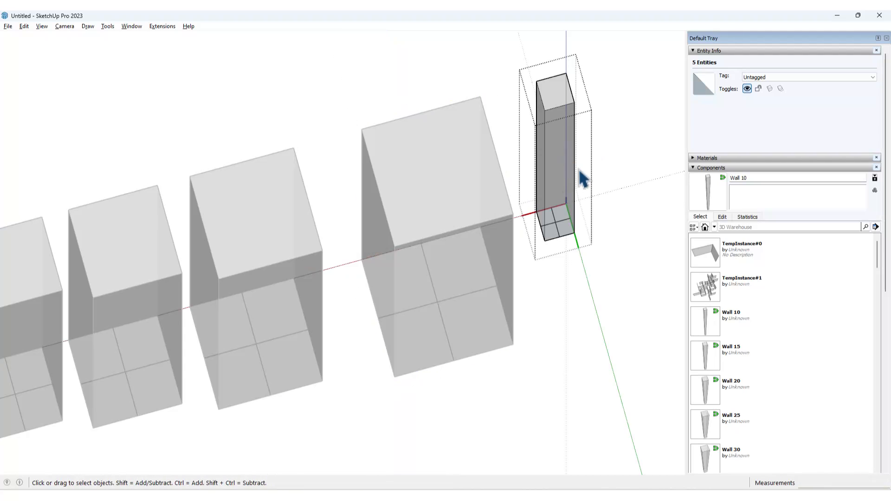
{"action": "middle_click_drag", "start_coordinate": [566, 164], "coordinate": [467, 194], "text": "shift"}
{"action": "left_click_drag", "start_coordinate": [410, 73], "coordinate": [580, 367]}
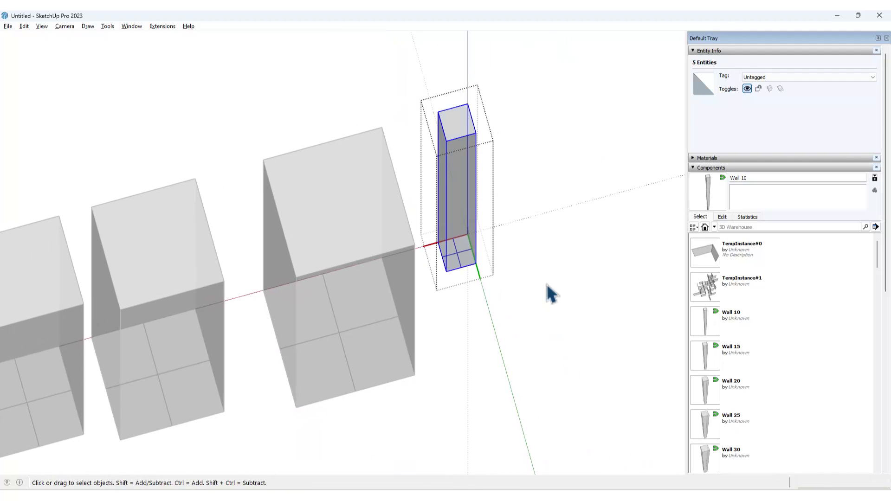
{"action": "key", "text": "s"}
{"action": "left_click", "coordinate": [461, 202]}
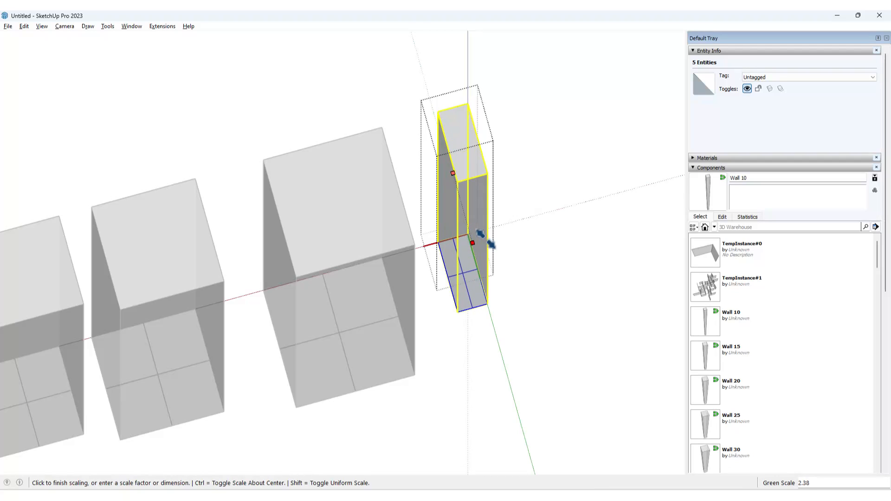
{"action": "key", "text": "Escape"}
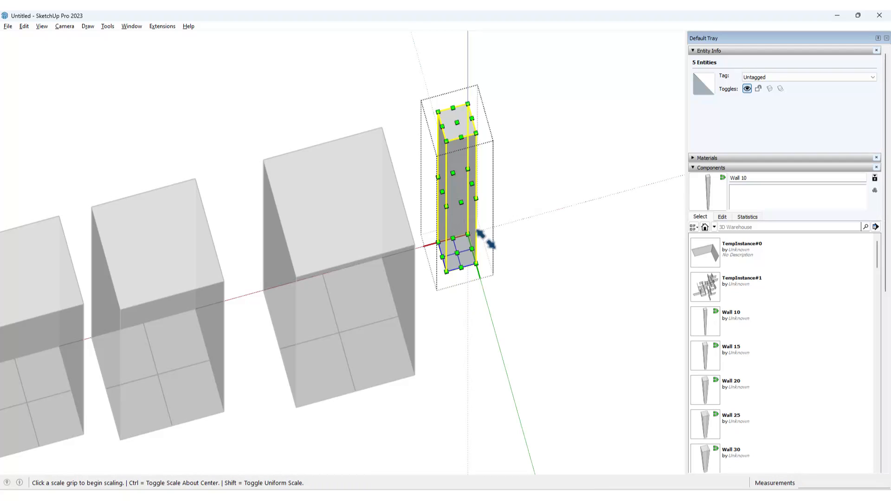
{"action": "left_click", "coordinate": [459, 204]}
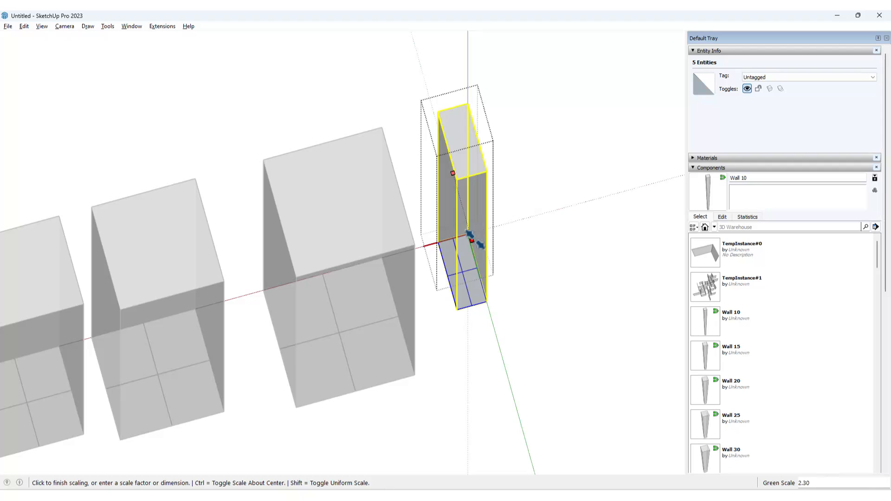
{"action": "key", "text": "Escape"}
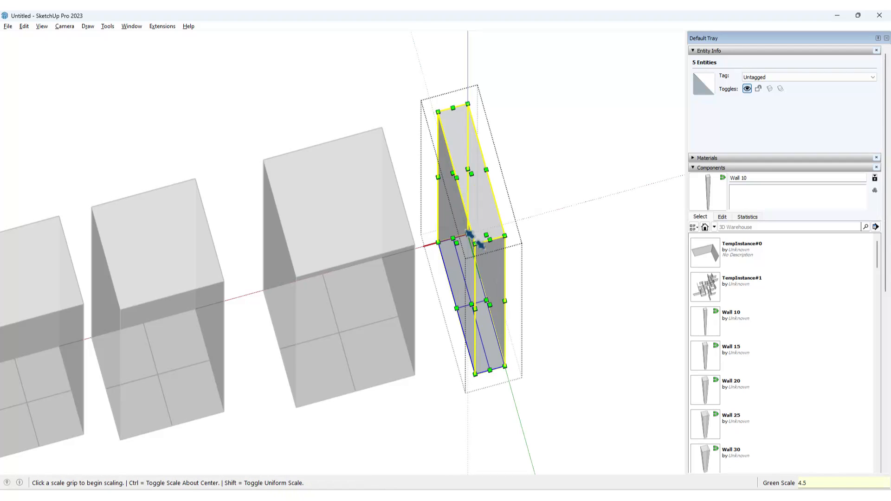
{"action": "left_click", "coordinate": [484, 246]}
{"action": "key", "text": "Escape"}
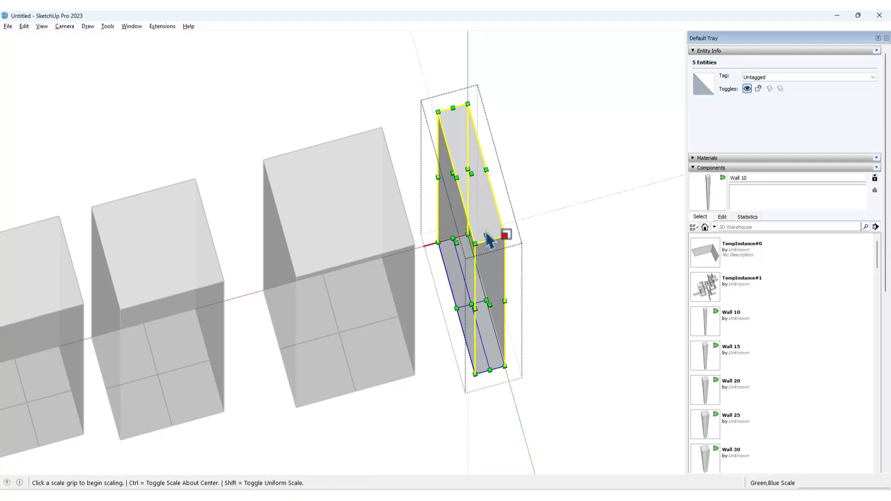
{"action": "left_click", "coordinate": [486, 234]}
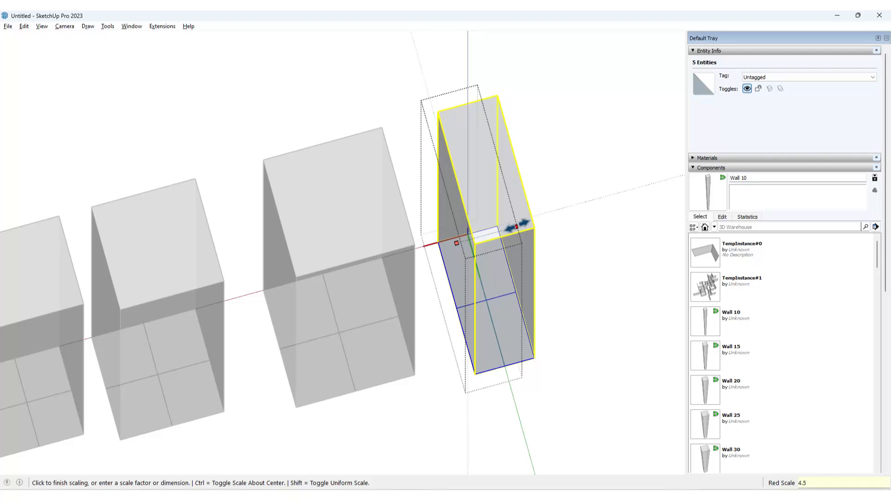
{"action": "key", "text": "Return"}
{"action": "key", "text": "space"}
{"action": "scroll", "coordinate": [516, 227], "scroll_direction": "down", "scroll_amount": 6}
{"action": "middle_click_drag", "start_coordinate": [527, 278], "coordinate": [589, 85], "text": "shift"}
{"action": "left_click", "coordinate": [589, 86]}
Start saving the Wall 10 component as a separate file and choose the Desktop as the location
{"action": "scroll", "coordinate": [466, 257], "scroll_direction": "down", "scroll_amount": 4}
{"action": "middle_click_drag", "start_coordinate": [467, 251], "coordinate": [308, 249], "text": "shift"}
{"action": "scroll", "coordinate": [433, 274], "scroll_direction": "down", "scroll_amount": 3}
{"action": "scroll", "coordinate": [441, 273], "scroll_direction": "up", "scroll_amount": 6}
{"action": "scroll", "coordinate": [309, 251], "scroll_direction": "up", "scroll_amount": 5}
{"action": "scroll", "coordinate": [318, 337], "scroll_direction": "down", "scroll_amount": 3}
{"action": "scroll", "coordinate": [324, 322], "scroll_direction": "up", "scroll_amount": 1}
{"action": "right_click", "coordinate": [278, 284]}
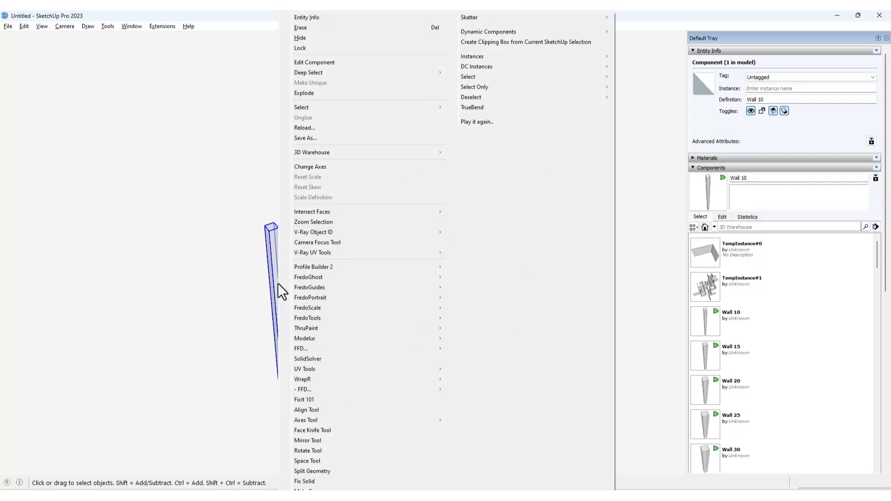
{"action": "left_click", "coordinate": [319, 137]}
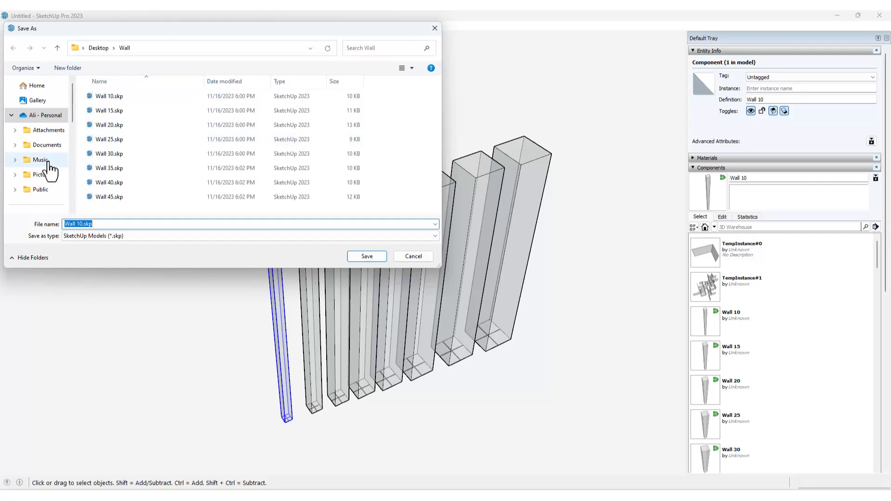
{"action": "scroll", "coordinate": [46, 163], "scroll_direction": "down", "scroll_amount": 2}
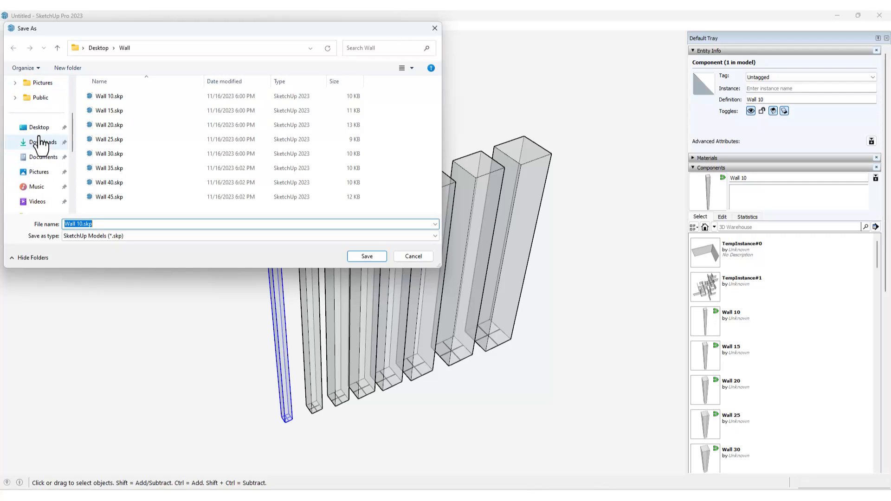
{"action": "left_click", "coordinate": [41, 132]}
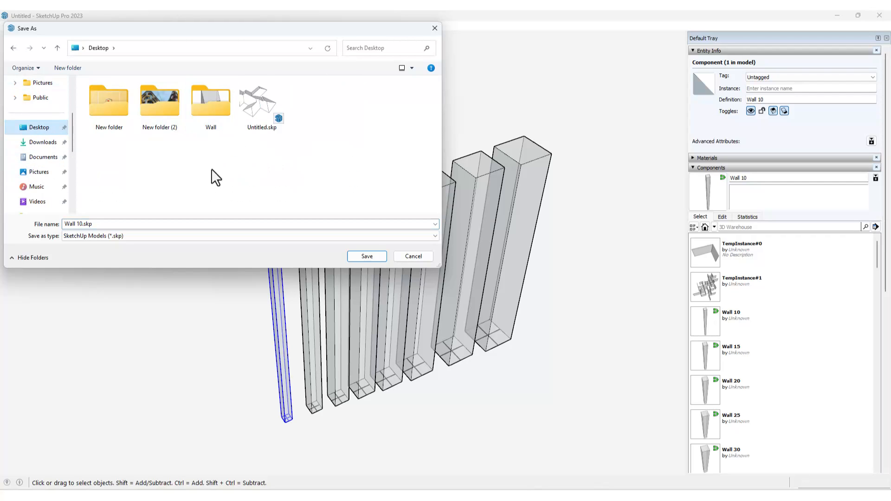
Create a folder named Wall 1 on the Desktop and save the component in it as Wall 10.skp
{"action": "left_click", "coordinate": [66, 71]}
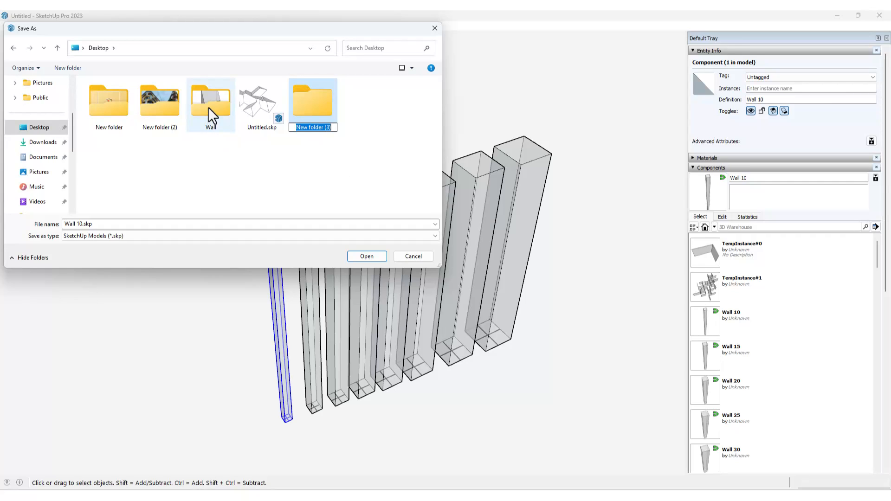
{"action": "type", "text": "Wall 1"}
{"action": "key", "text": "Return"}
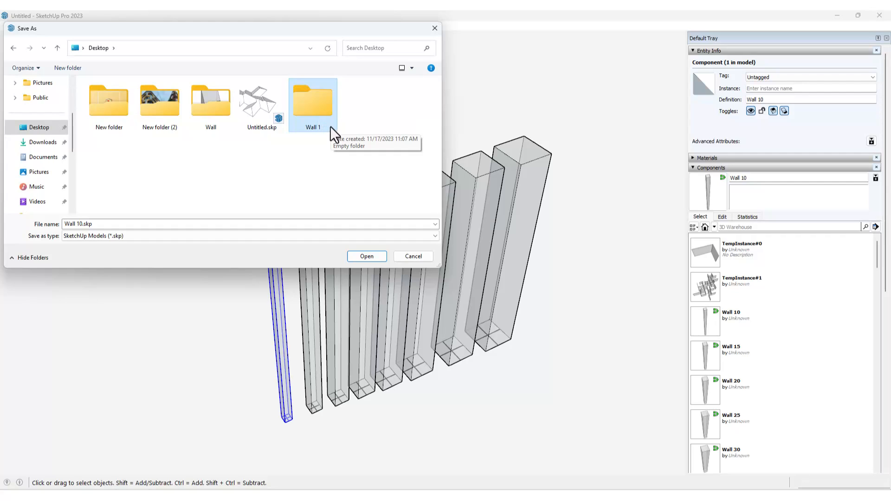
{"action": "double_click", "coordinate": [320, 105]}
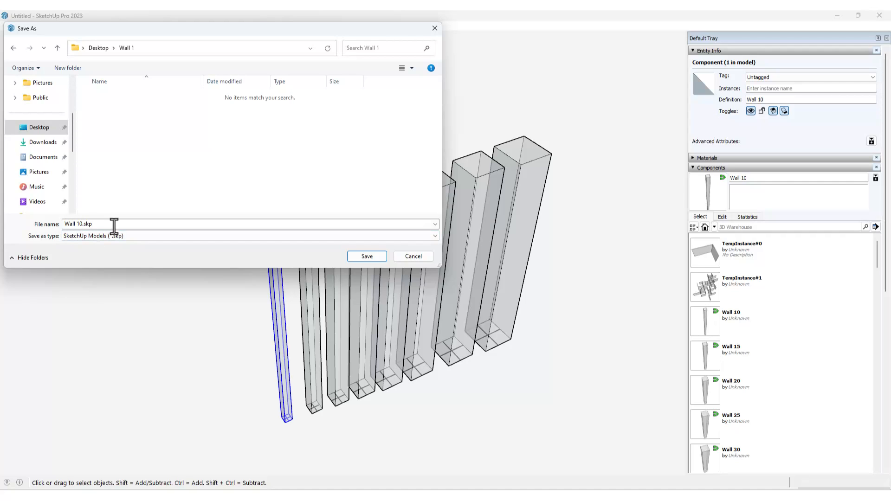
{"action": "left_click", "coordinate": [363, 257]}
Save the Wall 15 component in the second column as Wall 15.skp in the Wall 1 folder
{"action": "right_click", "coordinate": [303, 246]}
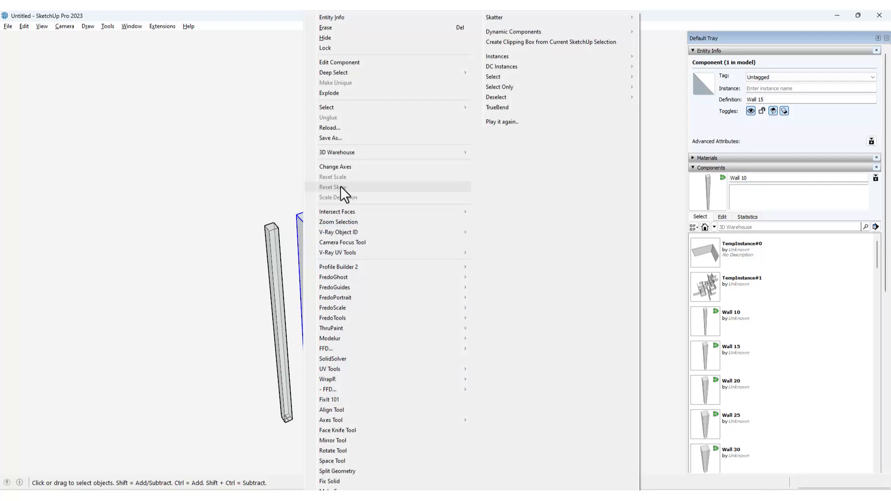
{"action": "left_click", "coordinate": [358, 138]}
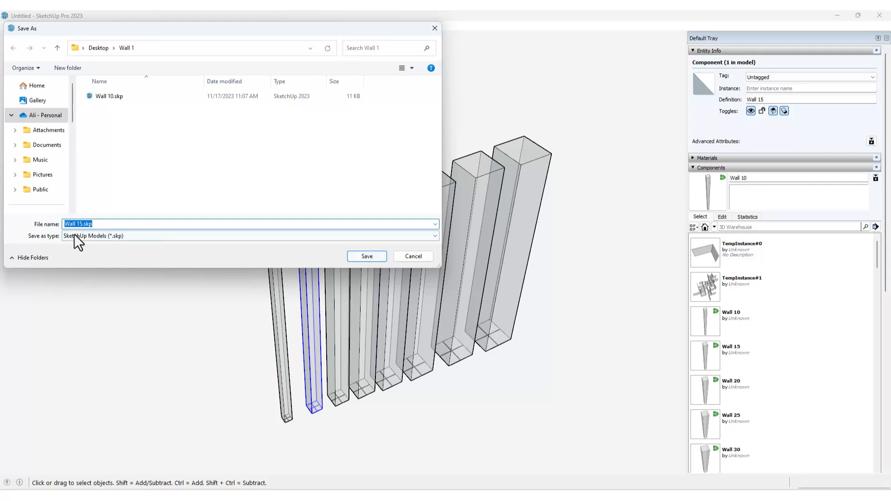
{"action": "left_click", "coordinate": [366, 257]}
Save the Wall 20 and Wall 25 components as Wall 20.skp and Wall 25.skp in the Wall 1 folder
{"action": "left_click", "coordinate": [338, 251]}
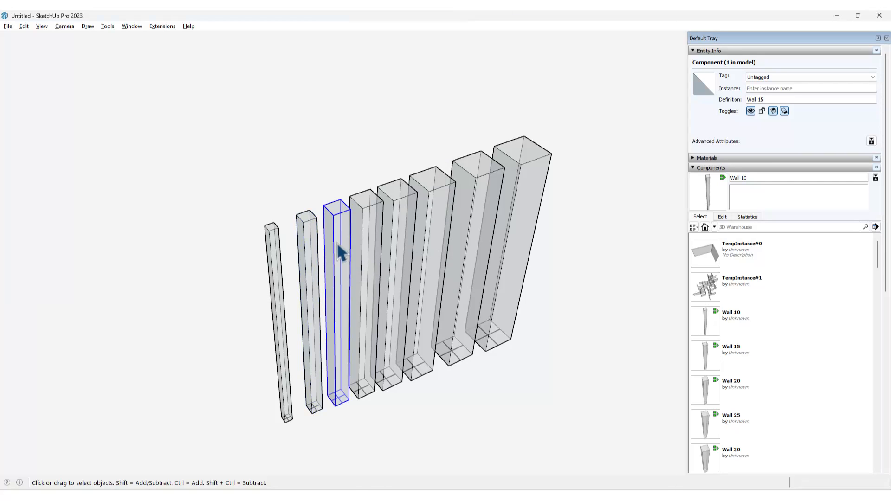
{"action": "right_click", "coordinate": [348, 221]}
{"action": "left_click", "coordinate": [371, 138]}
{"action": "left_click", "coordinate": [470, 271]}
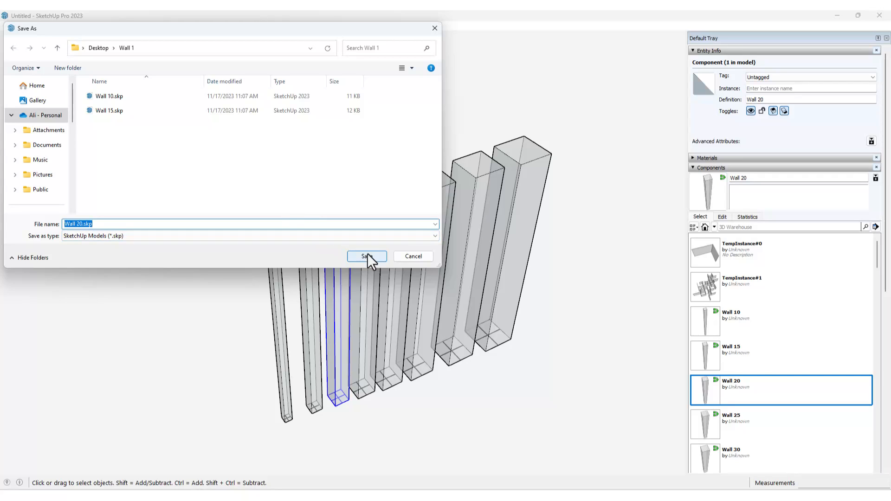
{"action": "left_click", "coordinate": [366, 254]}
{"action": "left_click", "coordinate": [370, 239]}
{"action": "right_click", "coordinate": [365, 229]}
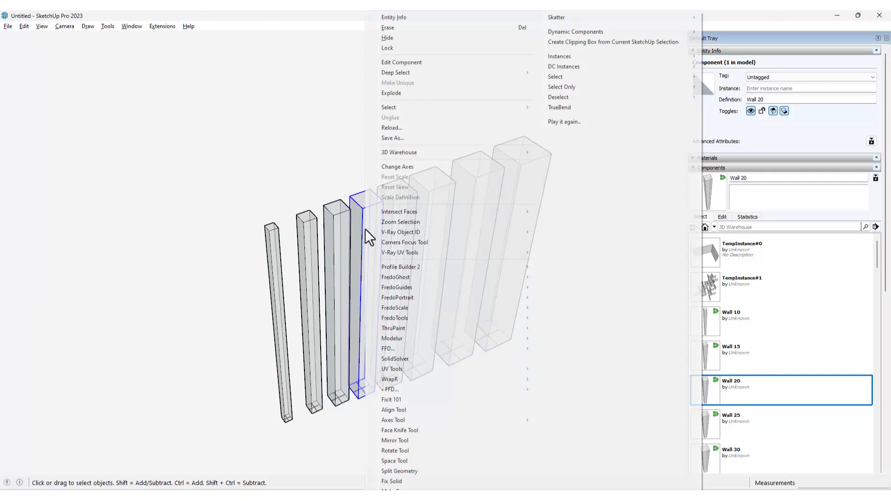
{"action": "left_click", "coordinate": [397, 138]}
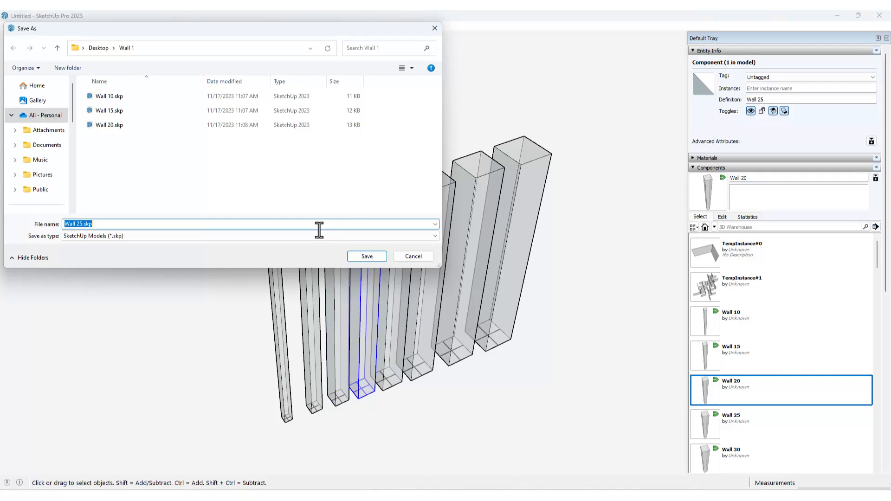
{"action": "left_click", "coordinate": [366, 256]}
Save the Wall 30 and Wall 35 components as Wall 30.skp and Wall 35.skp in the Wall 1 folder
{"action": "right_click", "coordinate": [408, 243]}
{"action": "left_click", "coordinate": [435, 138]}
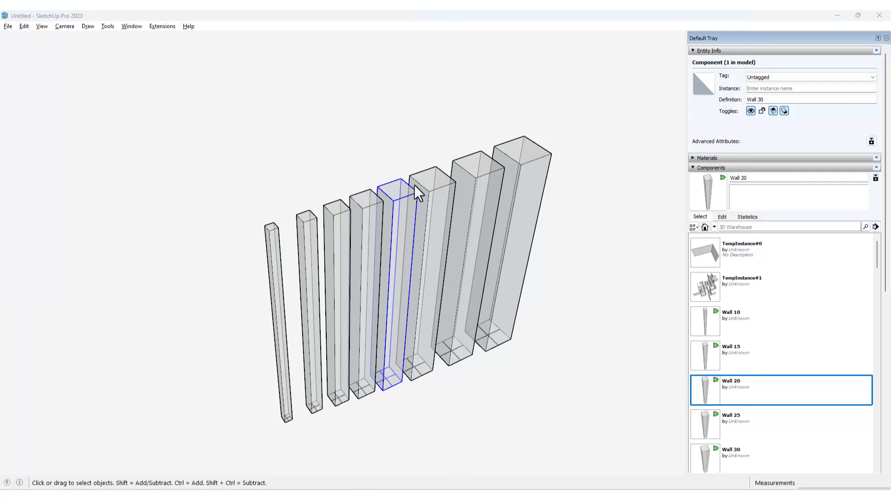
{"action": "left_click", "coordinate": [367, 256]}
{"action": "right_click", "coordinate": [439, 229]}
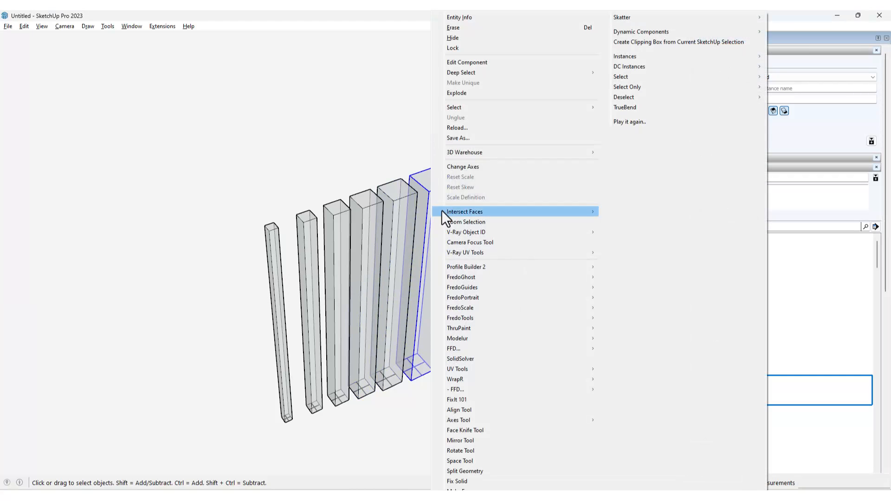
{"action": "left_click", "coordinate": [465, 141]}
{"action": "left_click", "coordinate": [379, 255]}
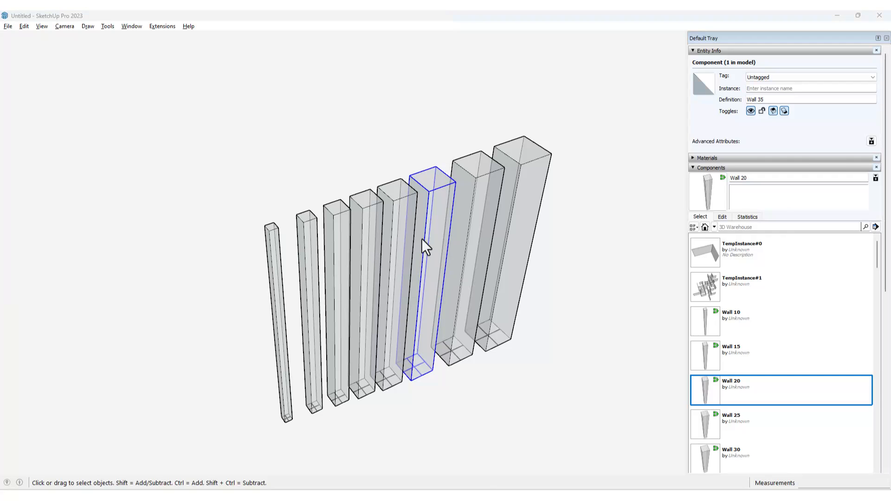
Save the Wall 40 and Wall 45 components as Wall 40.skp and Wall 45.skp in the Wall 1 folder
{"action": "right_click", "coordinate": [477, 206]}
{"action": "left_click", "coordinate": [511, 134]}
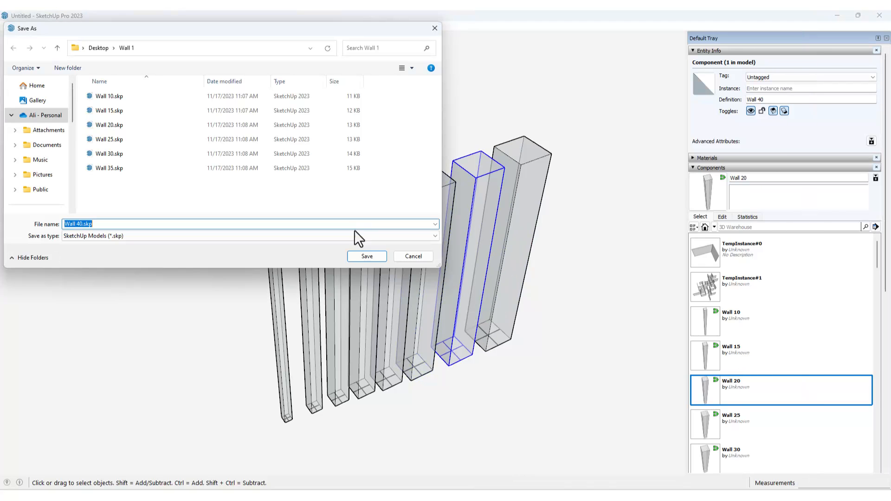
{"action": "left_click", "coordinate": [367, 256]}
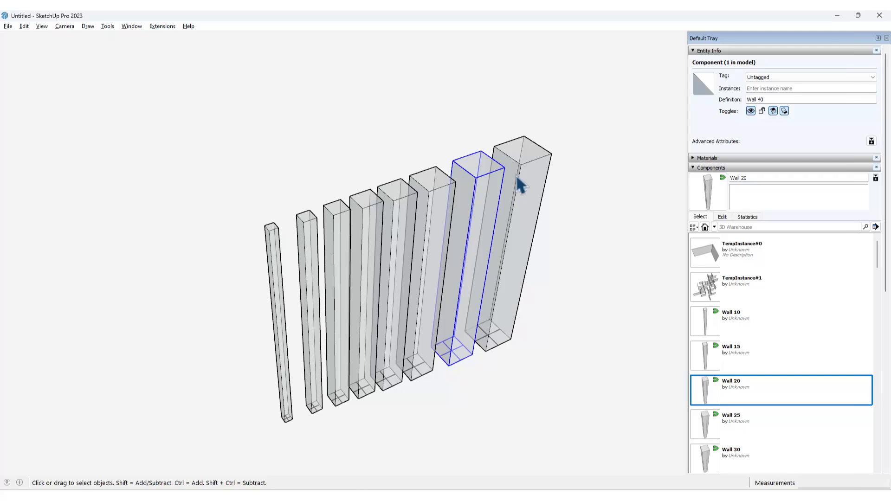
{"action": "right_click", "coordinate": [520, 173]}
{"action": "left_click", "coordinate": [544, 140]}
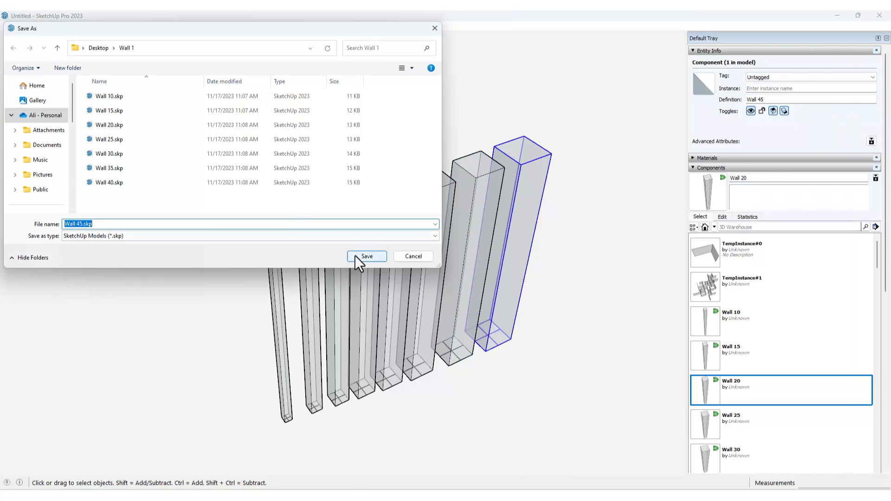
{"action": "left_click", "coordinate": [357, 255]}
{"action": "left_click", "coordinate": [587, 190]}
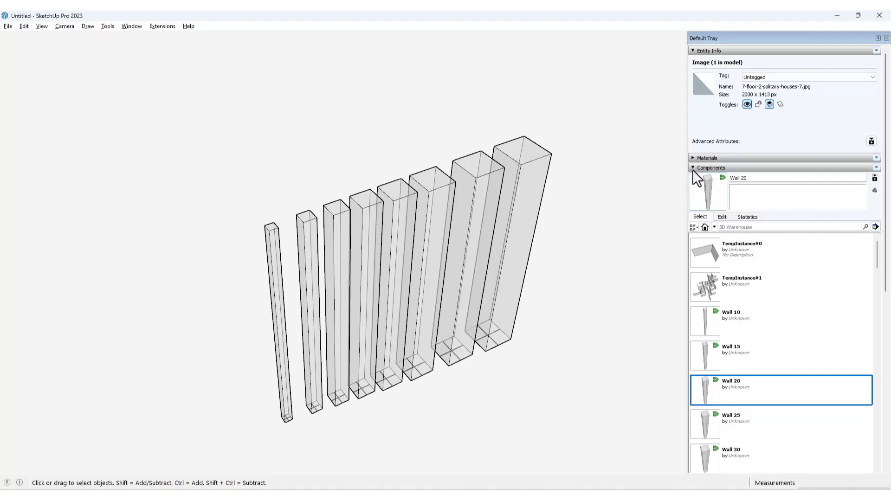
Open the Wall 1 folder on the Desktop as a component collection
{"action": "left_click", "coordinate": [876, 227]}
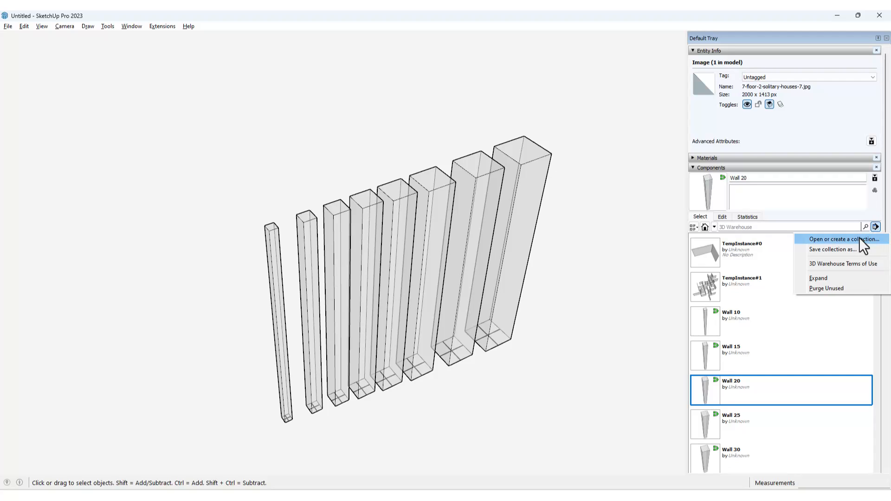
{"action": "left_click", "coordinate": [872, 240]}
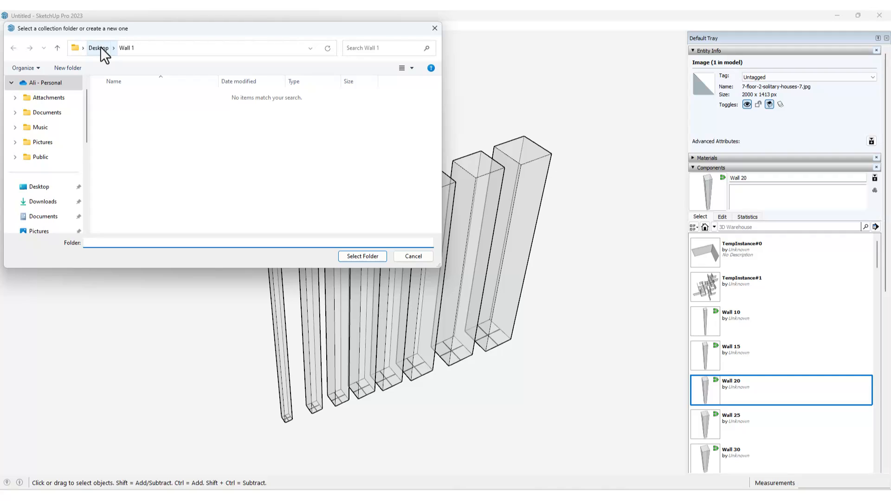
{"action": "left_click", "coordinate": [98, 48]}
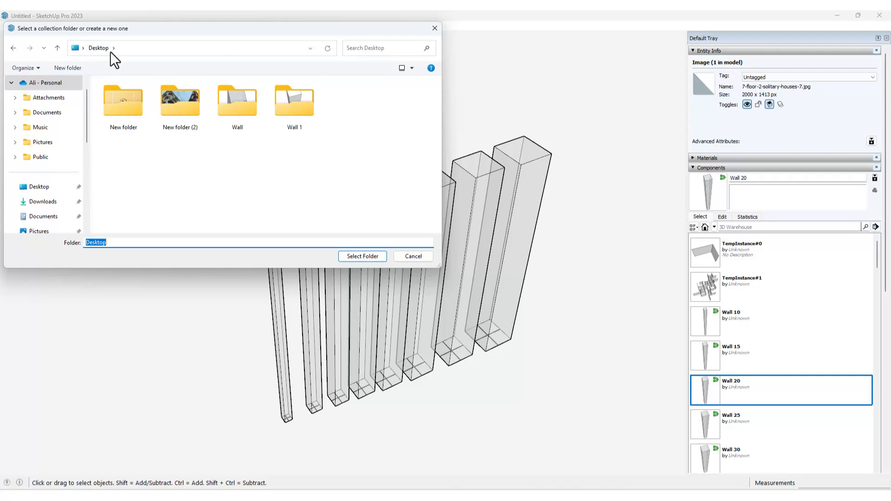
{"action": "double_click", "coordinate": [305, 107]}
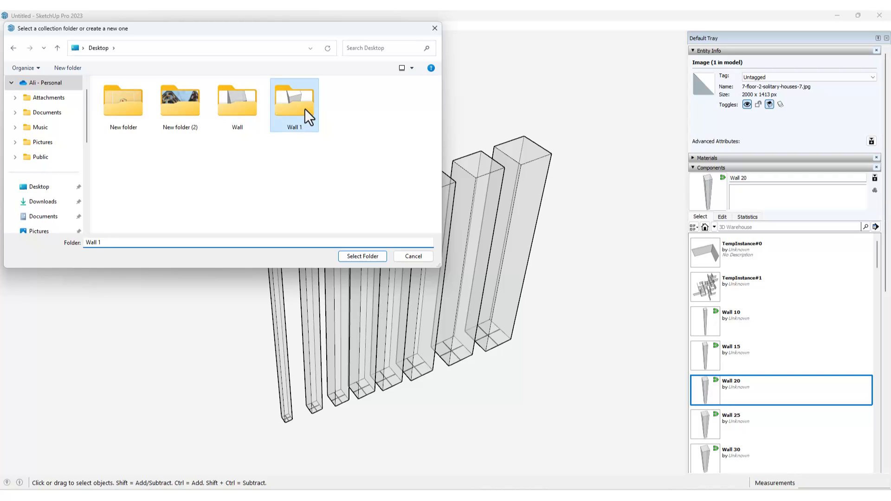
{"action": "left_click", "coordinate": [362, 256]}
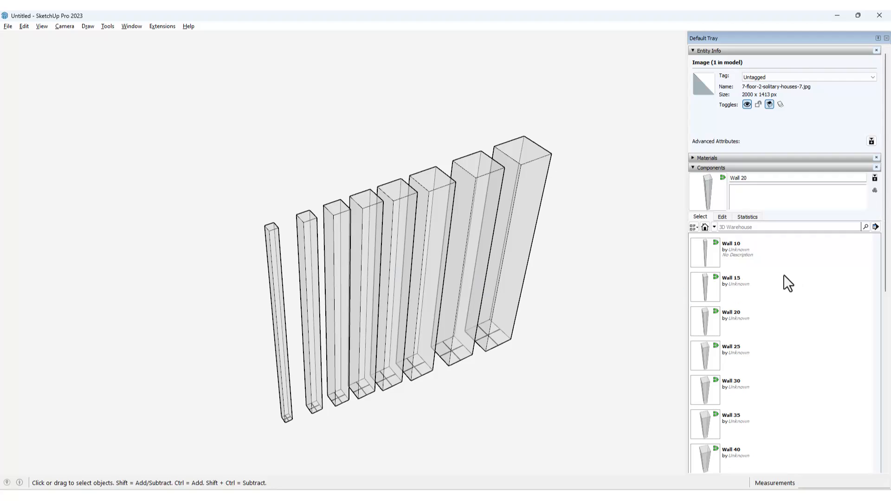
{"action": "scroll", "coordinate": [784, 277], "scroll_direction": "down", "scroll_amount": 3}
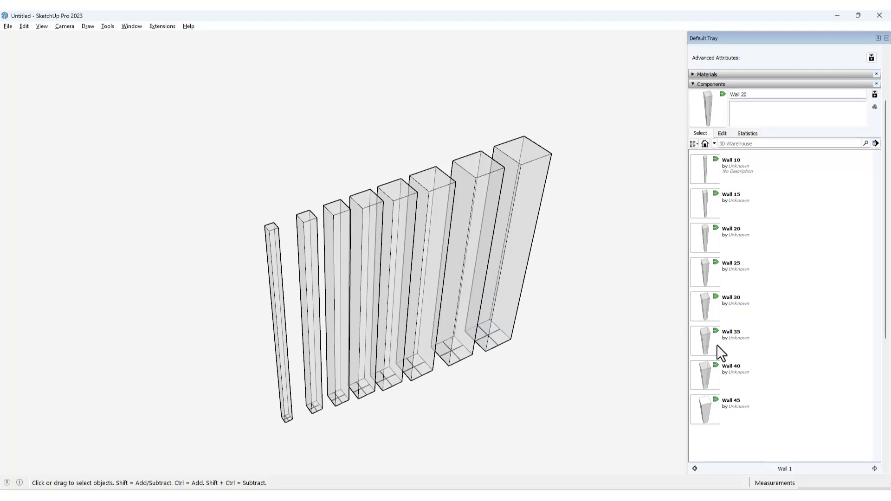
Delete all the wall columns standing beside the floor plan from the model
{"action": "scroll", "coordinate": [529, 228], "scroll_direction": "down", "scroll_amount": 4}
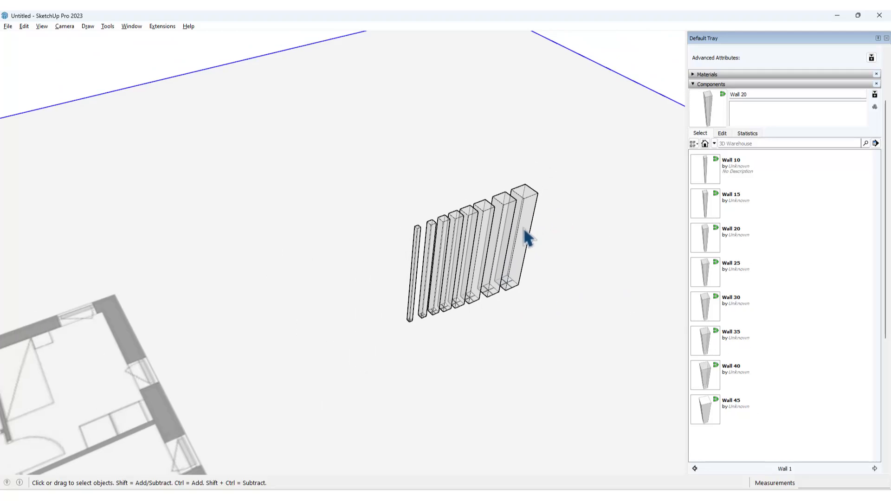
{"action": "scroll", "coordinate": [495, 170], "scroll_direction": "down", "scroll_amount": 2}
{"action": "left_click_drag", "start_coordinate": [388, 129], "coordinate": [586, 369]}
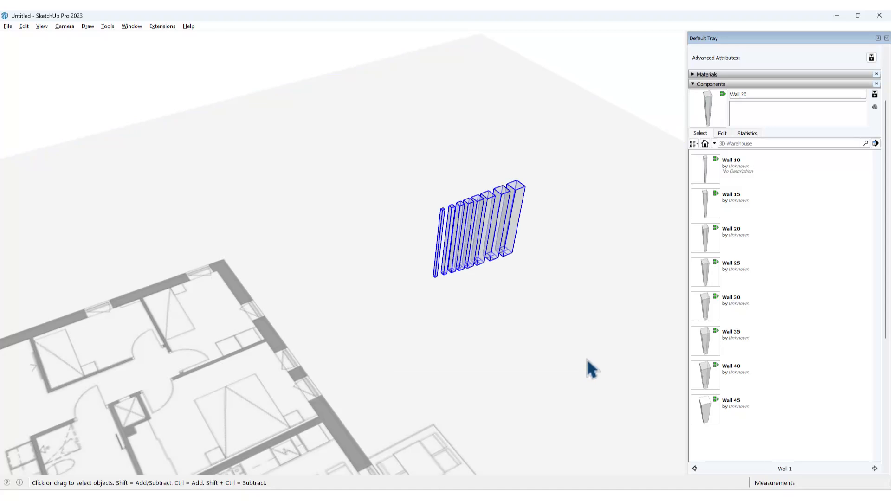
{"action": "key", "text": "Delete"}
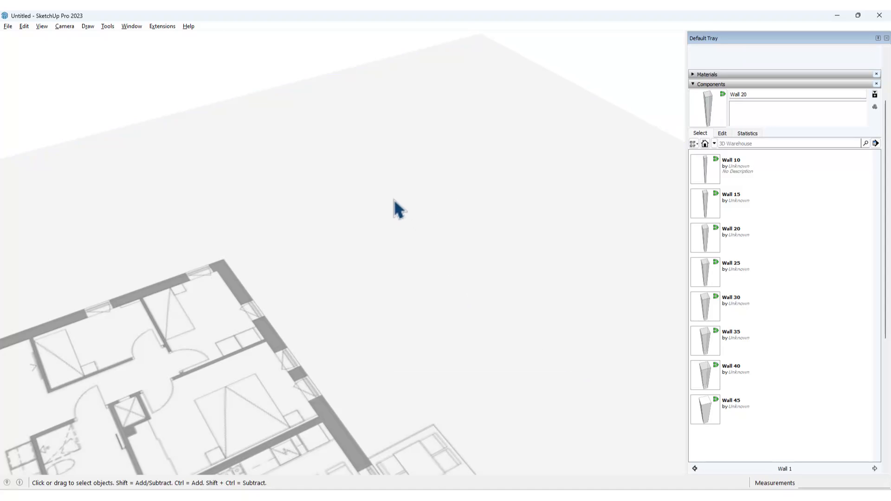
In top view, place a Wall 45 component on the floor plan's upper-right outer corner
{"action": "key", "text": "shift+t"}
{"action": "scroll", "coordinate": [417, 193], "scroll_direction": "down", "scroll_amount": 5}
{"action": "scroll", "coordinate": [172, 336], "scroll_direction": "up", "scroll_amount": 3}
{"action": "scroll", "coordinate": [437, 210], "scroll_direction": "up", "scroll_amount": 2}
{"action": "scroll", "coordinate": [474, 151], "scroll_direction": "up", "scroll_amount": 2}
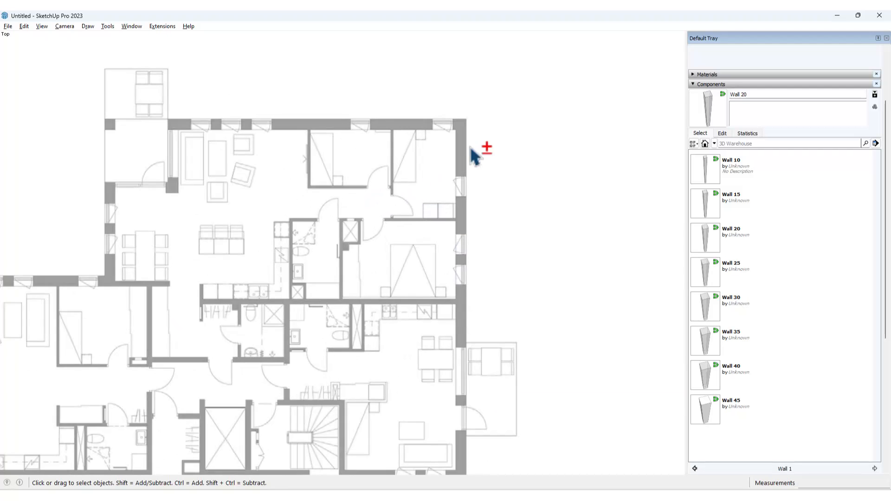
{"action": "scroll", "coordinate": [459, 177], "scroll_direction": "up", "scroll_amount": 2}
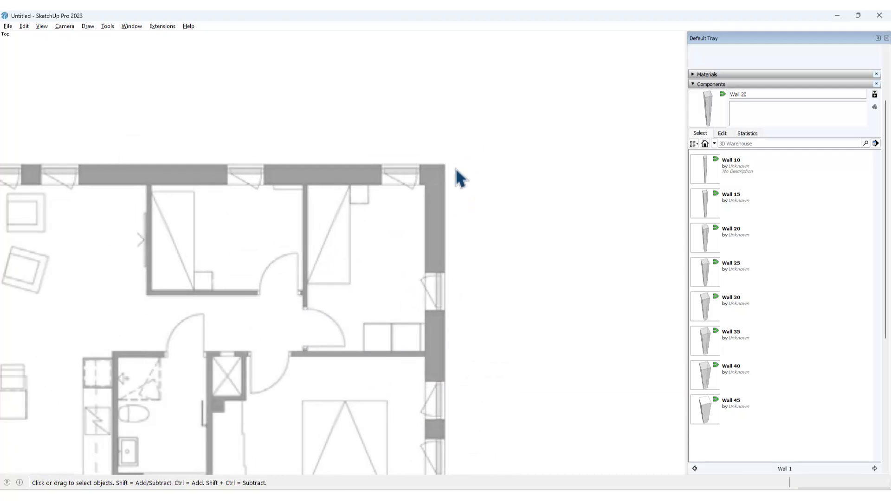
{"action": "left_click", "coordinate": [709, 411]}
{"action": "scroll", "coordinate": [455, 175], "scroll_direction": "up", "scroll_amount": 2}
{"action": "scroll", "coordinate": [428, 191], "scroll_direction": "up", "scroll_amount": 2}
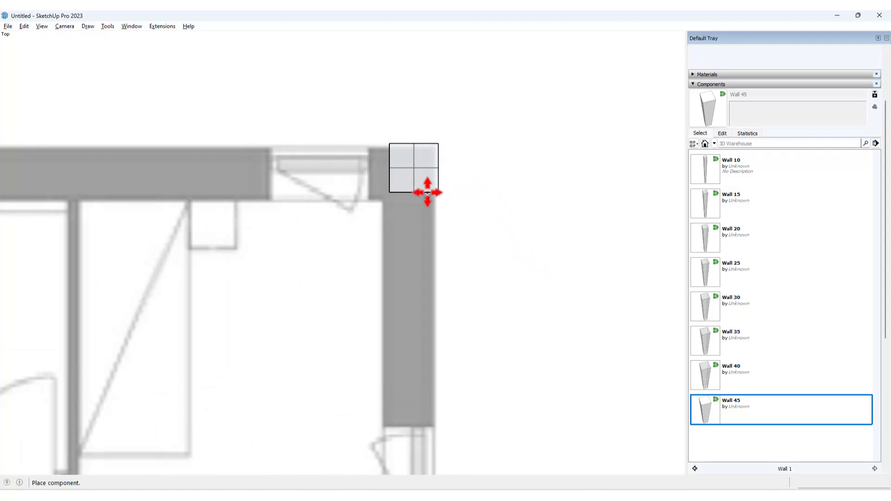
{"action": "left_click", "coordinate": [421, 198]}
Scale the placed Wall 45 by about 36 along the green axis to the plan's lower outer corner, covering the right exterior wall
{"action": "key", "text": "s"}
{"action": "left_click", "coordinate": [408, 199]}
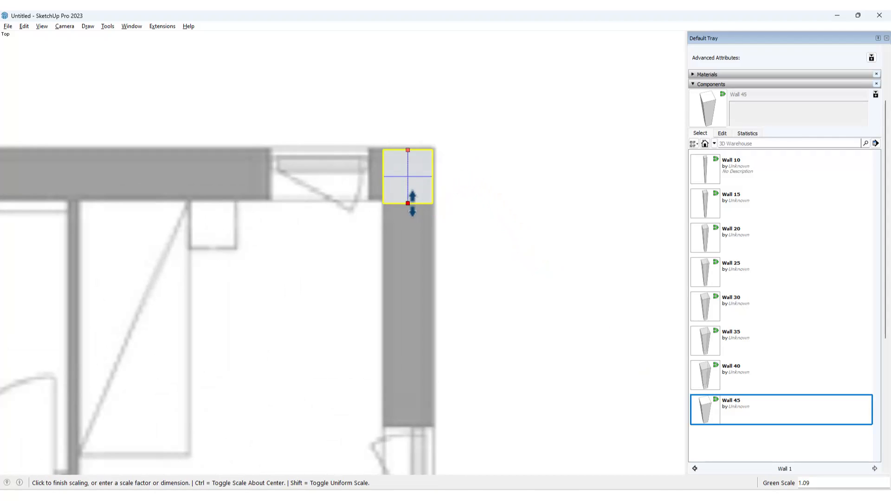
{"action": "scroll", "coordinate": [413, 237], "scroll_direction": "down", "scroll_amount": 6}
{"action": "middle_click_drag", "start_coordinate": [424, 349], "coordinate": [450, 81], "text": "shift"}
{"action": "scroll", "coordinate": [446, 390], "scroll_direction": "up", "scroll_amount": 4}
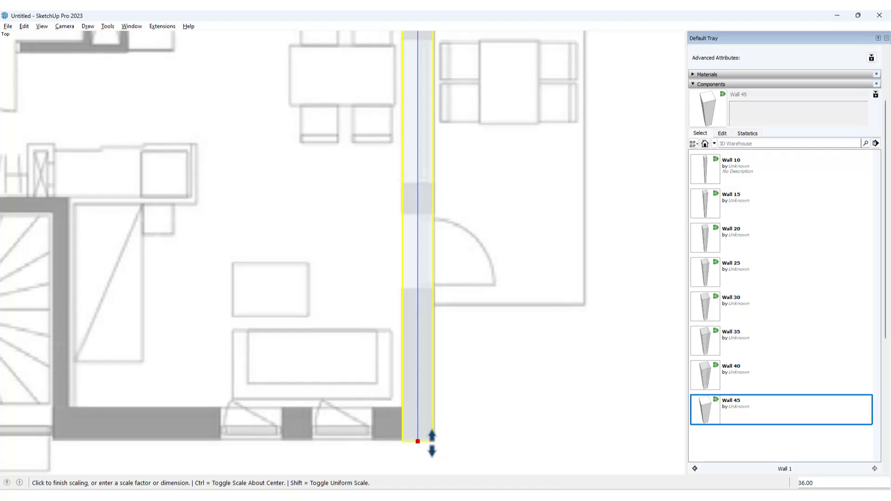
{"action": "left_click", "coordinate": [432, 442]}
{"action": "key", "text": "space"}
Insert a second Wall 45 component and move it against the inner side of the right exterior wall's lower end
{"action": "middle_click_drag", "start_coordinate": [437, 370], "coordinate": [529, 299], "text": "shift"}
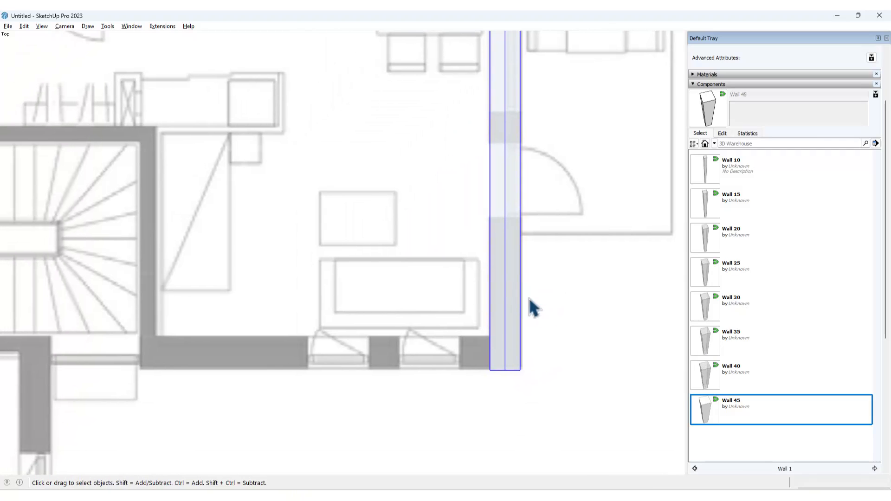
{"action": "left_click", "coordinate": [726, 399]}
{"action": "left_click", "coordinate": [417, 317]}
{"action": "left_click", "coordinate": [418, 319]}
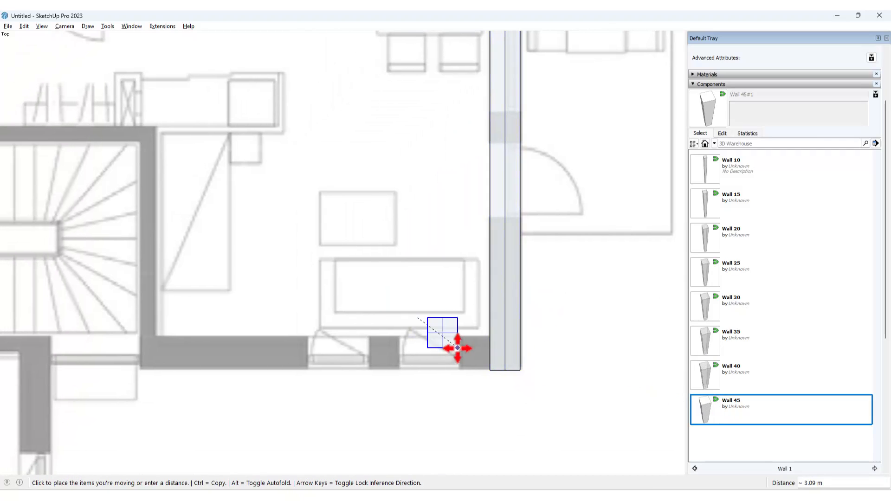
{"action": "left_click", "coordinate": [491, 370]}
Scale the second Wall 45 by about 15.57 along the red axis, past the staircase to the next exterior corner
{"action": "key", "text": "s"}
{"action": "left_click", "coordinate": [460, 355]}
{"action": "middle_click_drag", "start_coordinate": [139, 354], "coordinate": [305, 293], "text": "shift"}
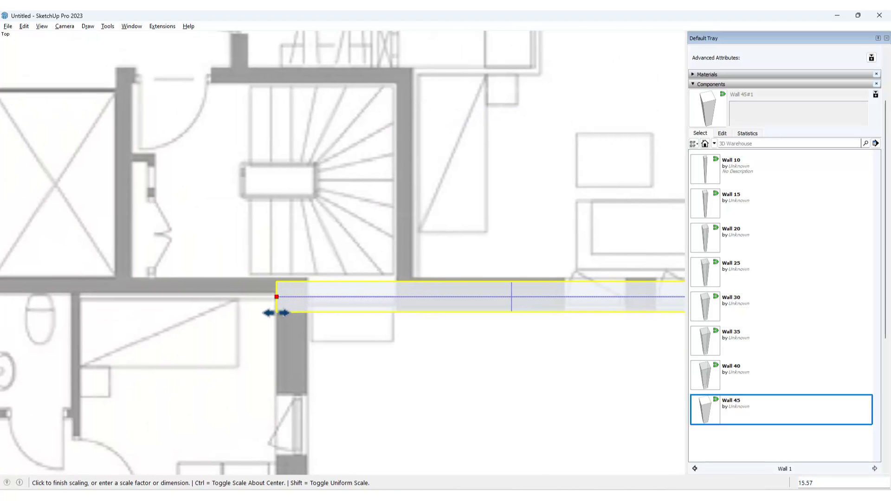
{"action": "left_click", "coordinate": [277, 313]}
Insert a third Wall 45 component and snap it under the left end of the horizontal wall below the staircase
{"action": "left_click", "coordinate": [713, 403]}
{"action": "left_click", "coordinate": [329, 345]}
{"action": "key", "text": "m"}
{"action": "left_click", "coordinate": [329, 345]}
{"action": "left_click", "coordinate": [281, 310]}
Scale the third Wall 45 by about 15.55 along the green axis down to the plan's bottom exterior corner
{"action": "key", "text": "s"}
{"action": "left_click", "coordinate": [292, 342]}
{"action": "scroll", "coordinate": [292, 372], "scroll_direction": "down", "scroll_amount": 3}
{"action": "middle_click_drag", "start_coordinate": [292, 380], "coordinate": [331, 105], "text": "shift"}
{"action": "scroll", "coordinate": [337, 332], "scroll_direction": "up", "scroll_amount": 1}
{"action": "scroll", "coordinate": [337, 331], "scroll_direction": "up", "scroll_amount": 1}
{"action": "left_click", "coordinate": [339, 324]}
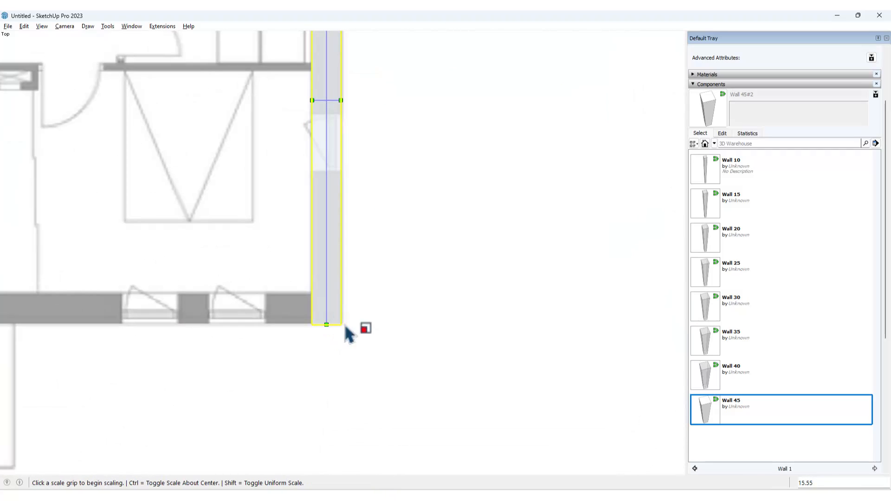
Insert a fourth Wall 45 component and snap it to the inner lower corner of the vertical wall ending at the plan's bottom edge
{"action": "left_click", "coordinate": [704, 411]}
{"action": "left_click", "coordinate": [282, 321]}
{"action": "left_click", "coordinate": [287, 322]}
{"action": "left_click", "coordinate": [312, 324]}
{"action": "left_click", "coordinate": [286, 322]}
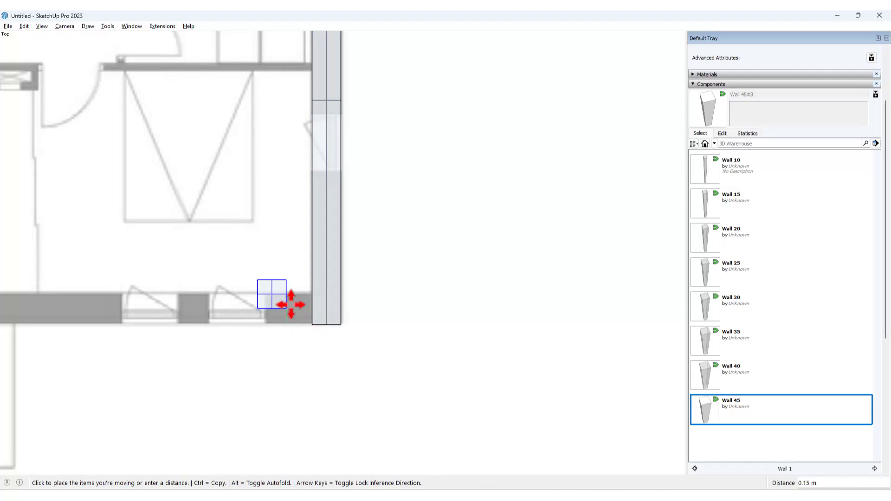
{"action": "scroll", "coordinate": [312, 325], "scroll_direction": "up", "scroll_amount": 5}
{"action": "left_click", "coordinate": [312, 324]}
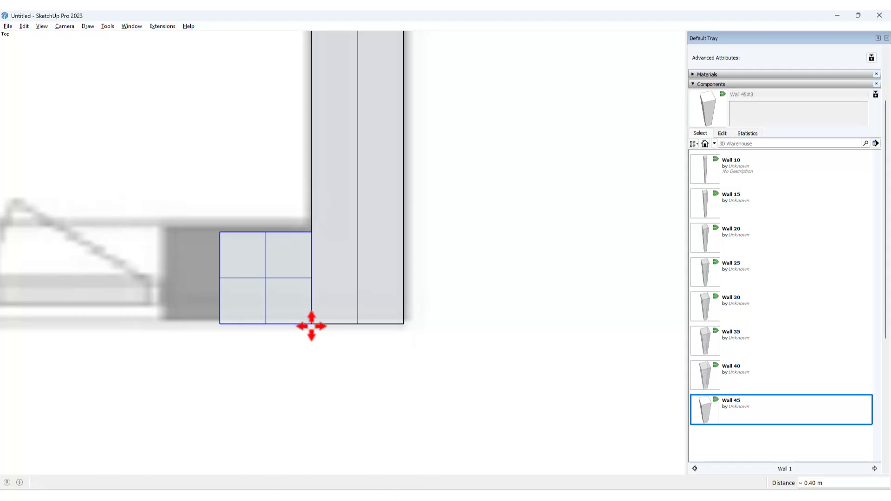
Scale the fourth Wall 45 by about 34.9 along the red axis to the plan's bottom-left corner, keeping the top view
{"action": "key", "text": "s"}
{"action": "scroll", "coordinate": [347, 286], "scroll_direction": "down", "scroll_amount": 4}
{"action": "left_click", "coordinate": [292, 283]}
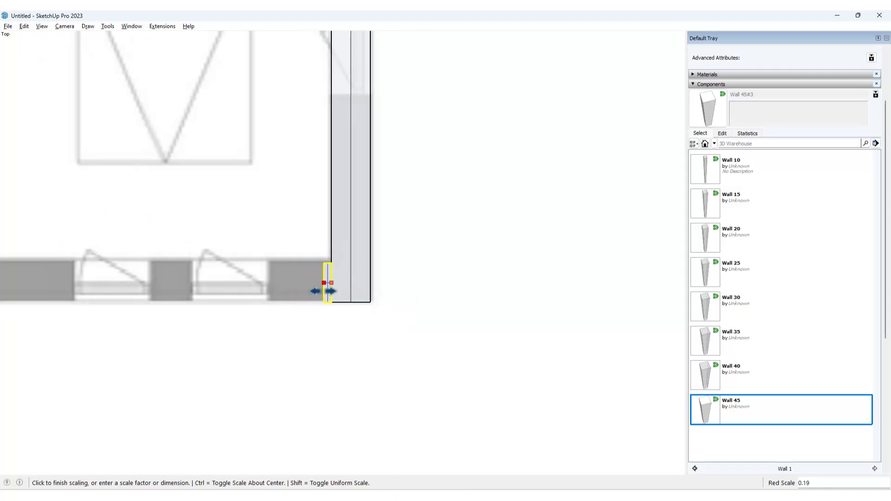
{"action": "scroll", "coordinate": [124, 287], "scroll_direction": "down", "scroll_amount": 6}
{"action": "scroll", "coordinate": [591, 313], "scroll_direction": "up", "scroll_amount": 3}
{"action": "scroll", "coordinate": [344, 307], "scroll_direction": "up", "scroll_amount": 3}
{"action": "scroll", "coordinate": [339, 310], "scroll_direction": "up", "scroll_amount": 1}
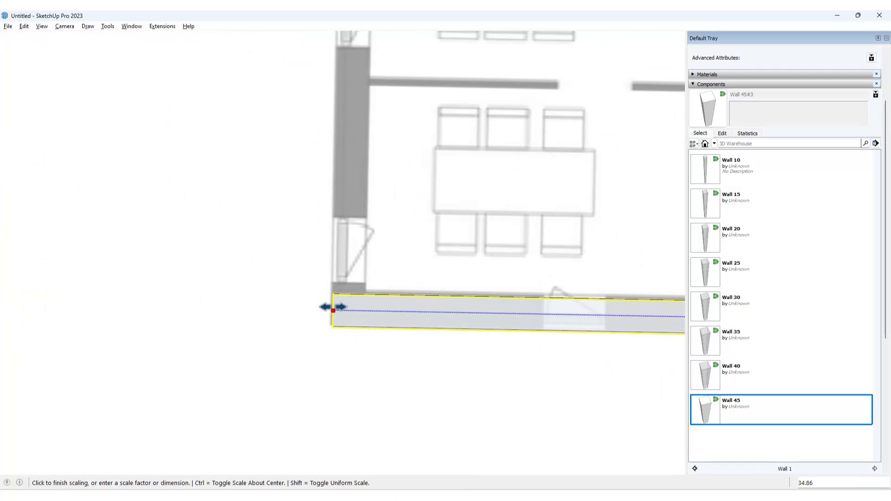
{"action": "left_click", "coordinate": [332, 307]}
{"action": "key", "text": "F2"}
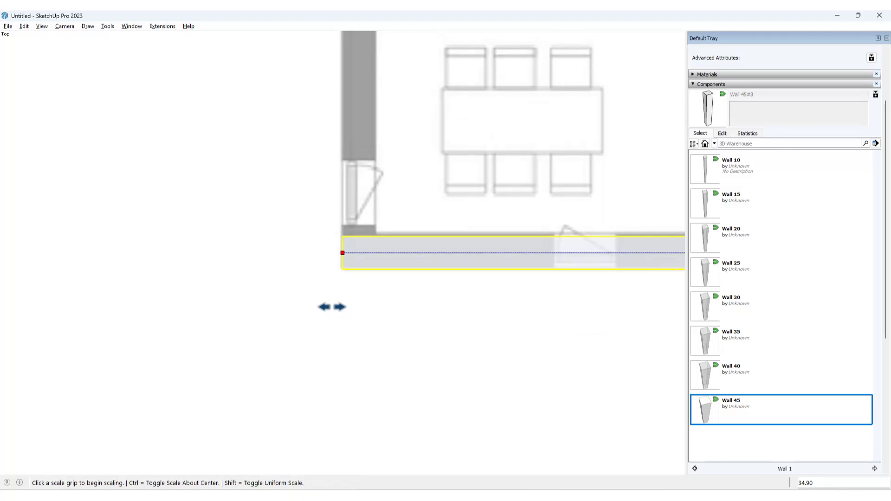
{"action": "key", "text": "space"}
Insert a Wall 45 component at the plan's bottom-left corner and scale it along the green axis up to the upper-left exterior corner
{"action": "left_click", "coordinate": [738, 408]}
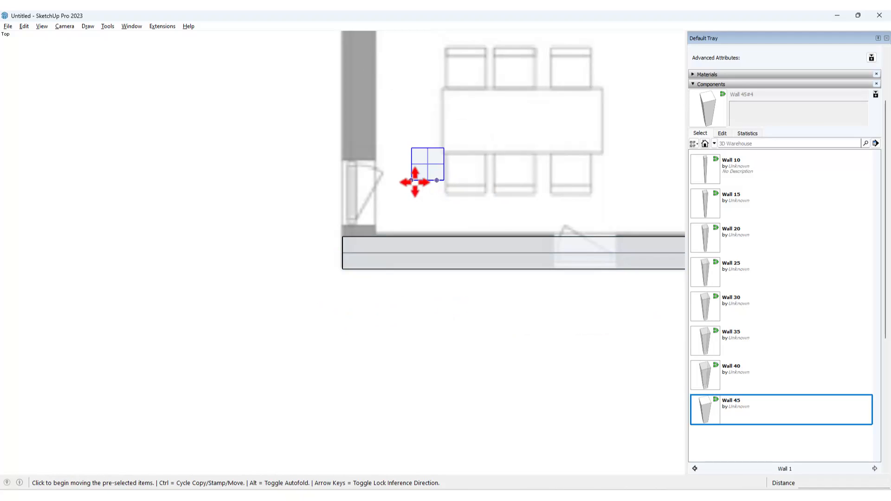
{"action": "left_click", "coordinate": [344, 236]}
{"action": "key", "text": "s"}
{"action": "left_click", "coordinate": [360, 205]}
{"action": "scroll", "coordinate": [357, 164], "scroll_direction": "down", "scroll_amount": 5}
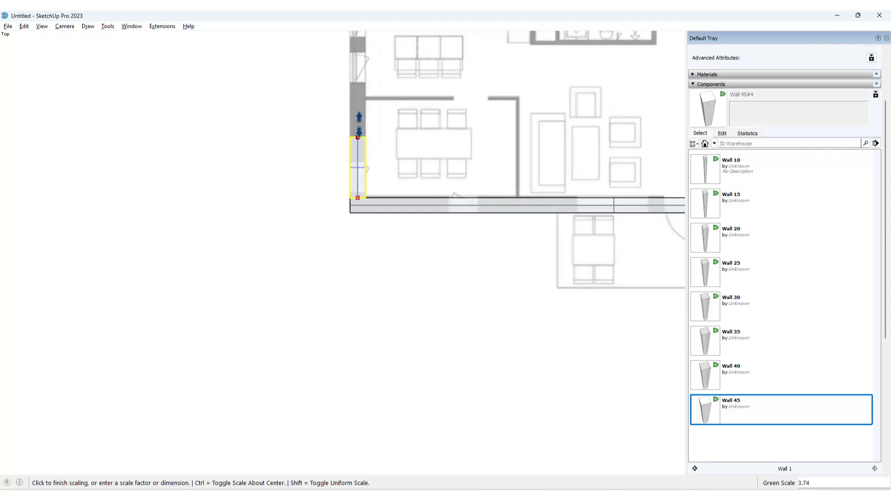
{"action": "scroll", "coordinate": [357, 95], "scroll_direction": "up", "scroll_amount": 1}
{"action": "middle_click_drag", "start_coordinate": [358, 95], "coordinate": [354, 416], "text": "shift"}
{"action": "middle_click_drag", "start_coordinate": [370, 85], "coordinate": [374, 412], "text": "shift"}
{"action": "scroll", "coordinate": [371, 307], "scroll_direction": "up", "scroll_amount": 3}
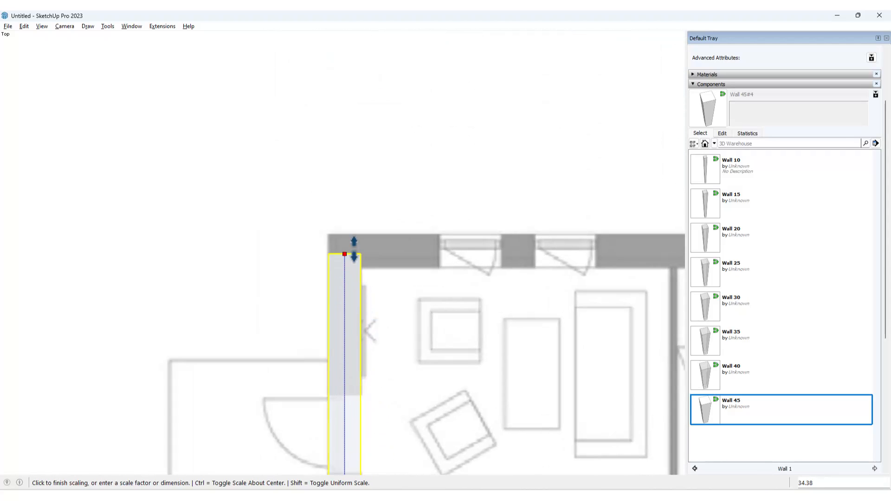
{"action": "left_click", "coordinate": [345, 235]}
Add a Wall 45 at the left wall's upper end and scale it by about 15.58 along the red axis to the inner step corner
{"action": "left_click", "coordinate": [703, 410]}
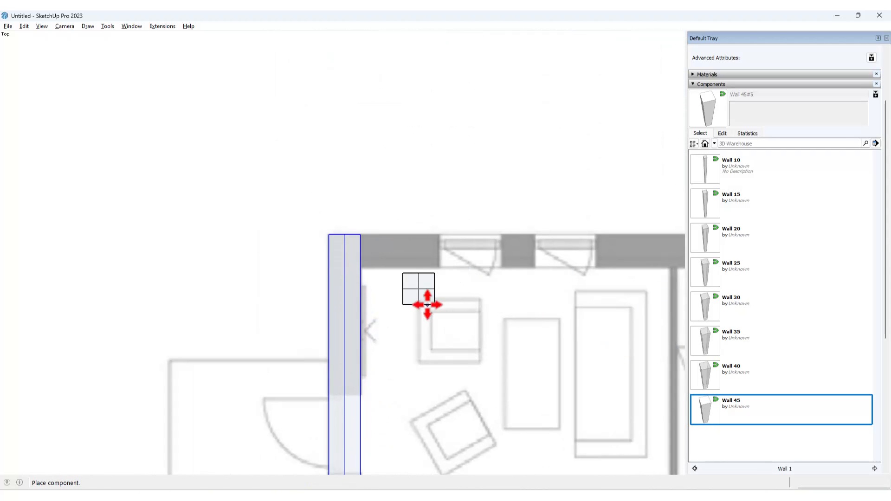
{"action": "left_click", "coordinate": [360, 235]}
{"action": "key", "text": "s"}
{"action": "left_click", "coordinate": [392, 251]}
{"action": "scroll", "coordinate": [523, 246], "scroll_direction": "down", "scroll_amount": 4}
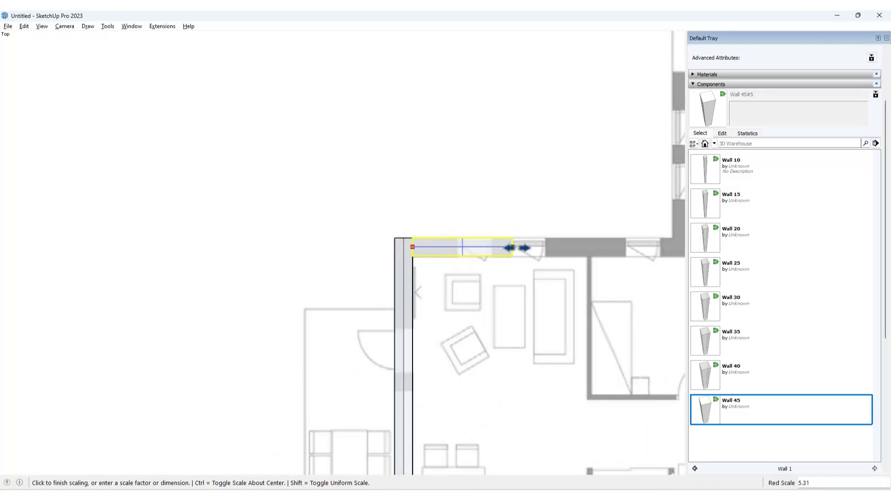
{"action": "scroll", "coordinate": [409, 272], "scroll_direction": "up", "scroll_amount": 4}
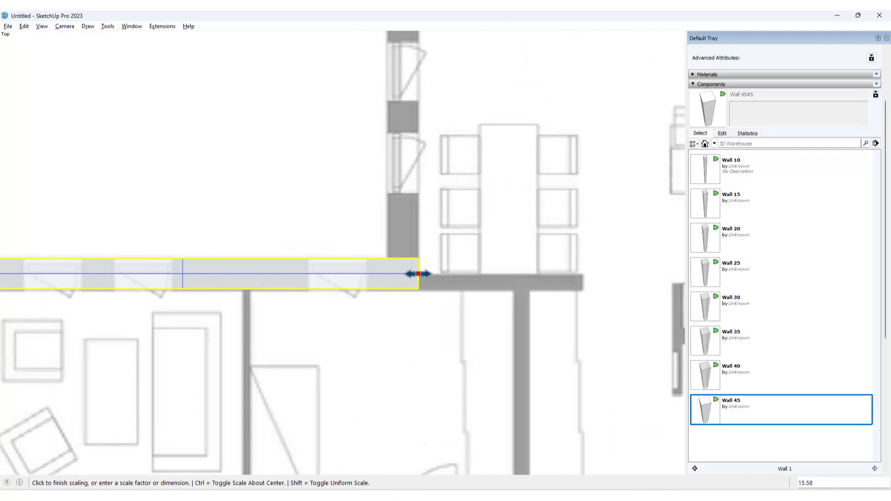
{"action": "left_click", "coordinate": [419, 274]}
Add a Wall 45 on the right end of that horizontal wall and scale it by about 9.29 along the green axis to the balcony recess
{"action": "left_click", "coordinate": [702, 404]}
{"action": "left_click", "coordinate": [422, 188]}
{"action": "left_click", "coordinate": [452, 218]}
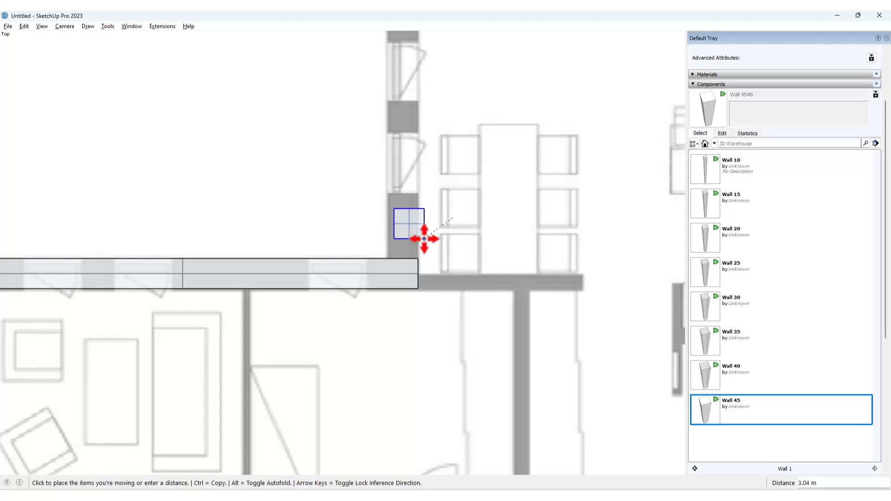
{"action": "left_click", "coordinate": [417, 258]}
{"action": "key", "text": "s"}
{"action": "left_click", "coordinate": [403, 228]}
{"action": "scroll", "coordinate": [412, 172], "scroll_direction": "down", "scroll_amount": 2}
{"action": "middle_click_drag", "start_coordinate": [417, 74], "coordinate": [377, 214], "text": "shift"}
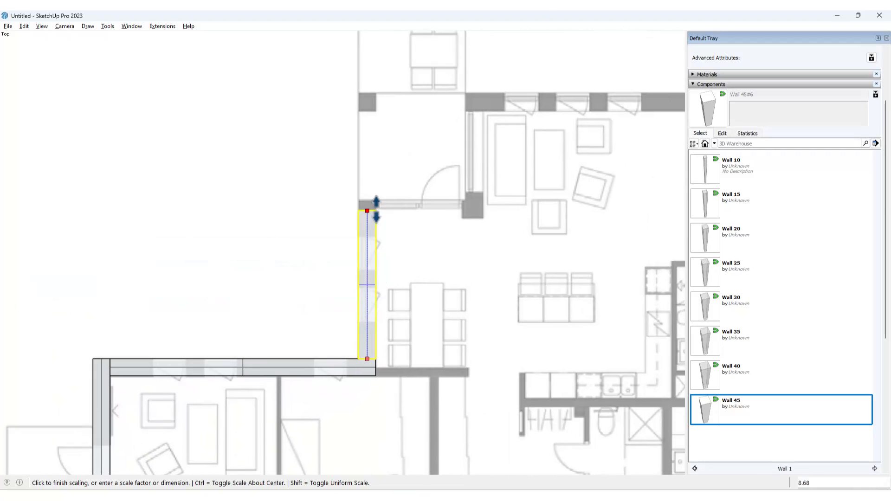
{"action": "scroll", "coordinate": [377, 213], "scroll_direction": "up", "scroll_amount": 3}
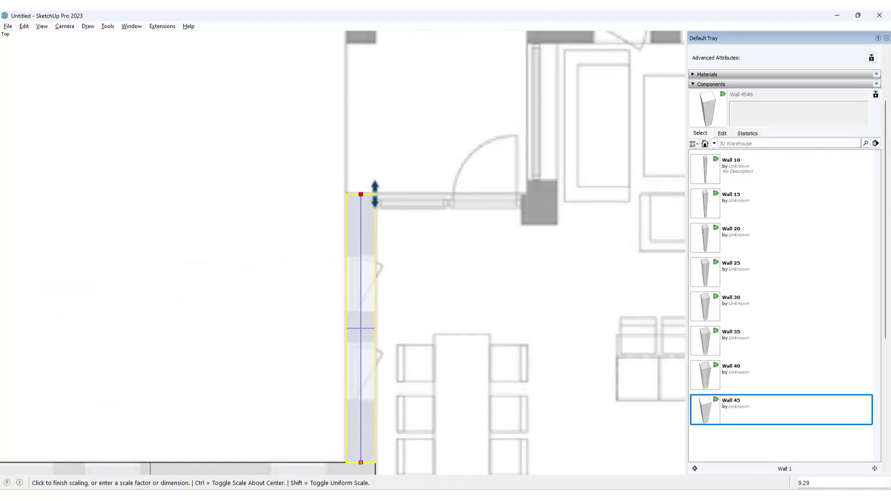
{"action": "left_click", "coordinate": [375, 194]}
Add a Wall 45 along the balcony door line and scale it by about 6.28 along the red axis to the pillar's outer edge
{"action": "left_click", "coordinate": [706, 412]}
{"action": "left_click", "coordinate": [442, 260]}
{"action": "left_click", "coordinate": [441, 260]}
{"action": "left_click", "coordinate": [378, 197]}
{"action": "key", "text": "s"}
{"action": "left_click", "coordinate": [405, 209]}
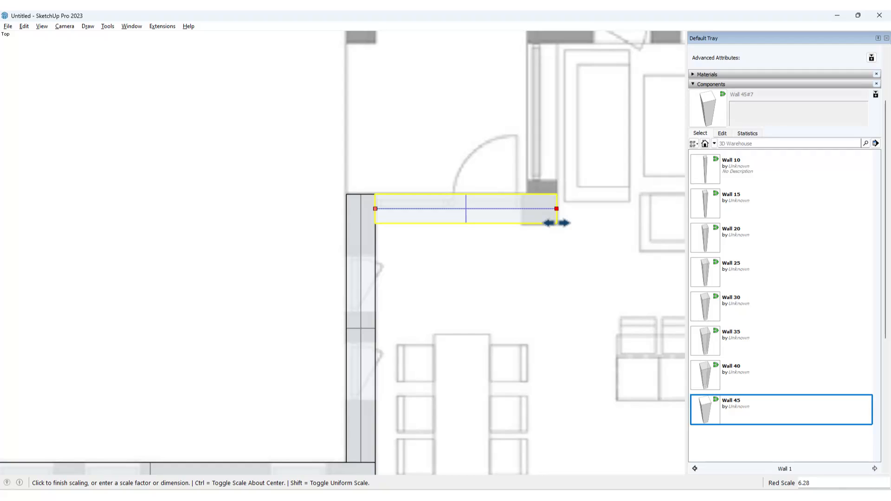
{"action": "left_click", "coordinate": [558, 224]}
Insert another Wall 45 component and snap it above the right end of the balcony door wall
{"action": "left_click", "coordinate": [713, 407]}
{"action": "left_click", "coordinate": [571, 166]}
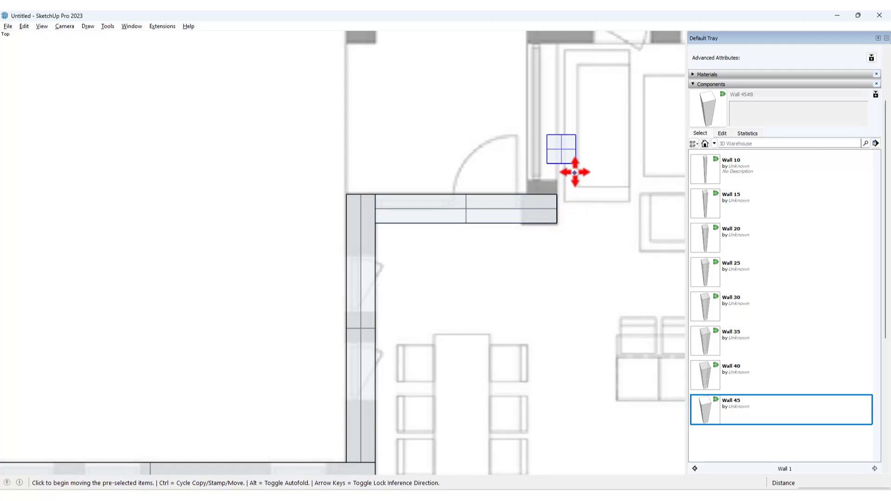
{"action": "left_click", "coordinate": [573, 172]}
{"action": "left_click", "coordinate": [557, 195]}
Scale the new Wall 45 along the green axis up to the outer edge of the plan's topmost exterior wall
{"action": "scroll", "coordinate": [468, 208], "scroll_direction": "down", "scroll_amount": 3}
{"action": "middle_click_drag", "start_coordinate": [469, 207], "coordinate": [410, 241]}
{"action": "scroll", "coordinate": [507, 216], "scroll_direction": "down", "scroll_amount": 1}
{"action": "middle_click_drag", "start_coordinate": [508, 216], "coordinate": [402, 187]}
{"action": "scroll", "coordinate": [402, 188], "scroll_direction": "up", "scroll_amount": 2}
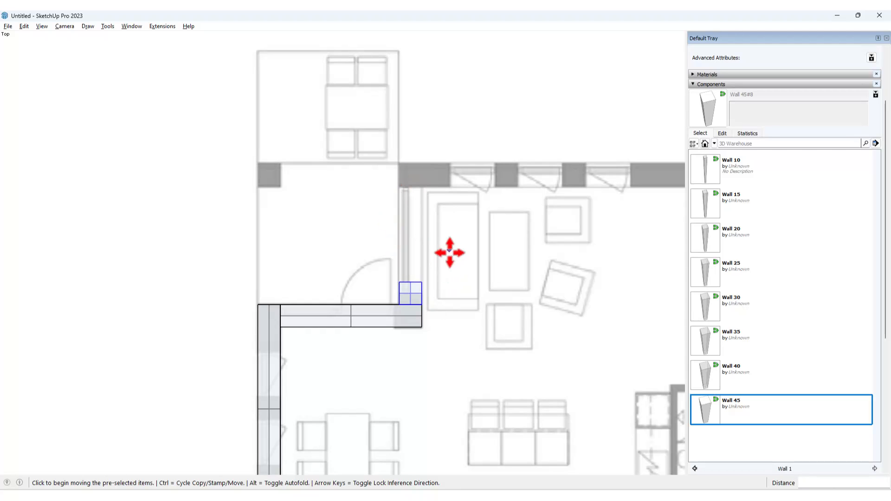
{"action": "scroll", "coordinate": [422, 280], "scroll_direction": "up", "scroll_amount": 3}
{"action": "key", "text": "s"}
{"action": "left_click", "coordinate": [401, 285]}
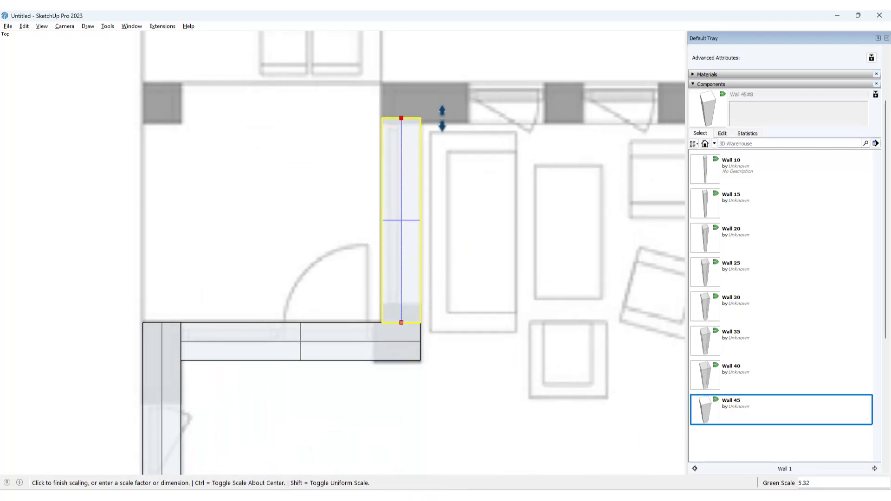
{"action": "left_click", "coordinate": [443, 84]}
Add a Wall 45 at the upper end of the balcony side wall and scale it along the red axis to the plan's right exterior wall
{"action": "left_click", "coordinate": [715, 393]}
{"action": "left_click", "coordinate": [455, 138]}
{"action": "left_click", "coordinate": [454, 137]}
{"action": "left_click", "coordinate": [420, 84]}
{"action": "key", "text": "s"}
{"action": "left_click", "coordinate": [459, 103]}
{"action": "scroll", "coordinate": [479, 107], "scroll_direction": "down", "scroll_amount": 3}
{"action": "middle_click_drag", "start_coordinate": [659, 111], "coordinate": [261, 181], "text": "shift"}
{"action": "middle_click_drag", "start_coordinate": [556, 166], "coordinate": [483, 167], "text": "shift"}
{"action": "scroll", "coordinate": [485, 170], "scroll_direction": "up", "scroll_amount": 1}
{"action": "left_click", "coordinate": [519, 175]}
Scale the right exterior wall along the green axis so its upper end aligns with the top wall's outer edge
{"action": "key", "text": "space"}
{"action": "scroll", "coordinate": [533, 173], "scroll_direction": "up", "scroll_amount": 4}
{"action": "left_click", "coordinate": [532, 177]}
{"action": "key", "text": "s"}
{"action": "left_click", "coordinate": [533, 168]}
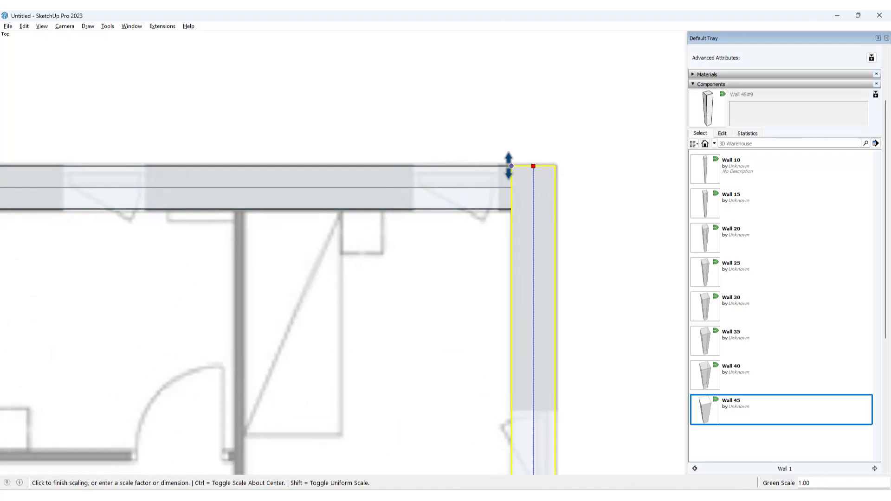
{"action": "left_click", "coordinate": [497, 167]}
{"action": "key", "text": "space"}
Insert a Wall 10 component and snap it under the top exterior wall at the partition between the two upper bedrooms
{"action": "scroll", "coordinate": [511, 149], "scroll_direction": "down", "scroll_amount": 6}
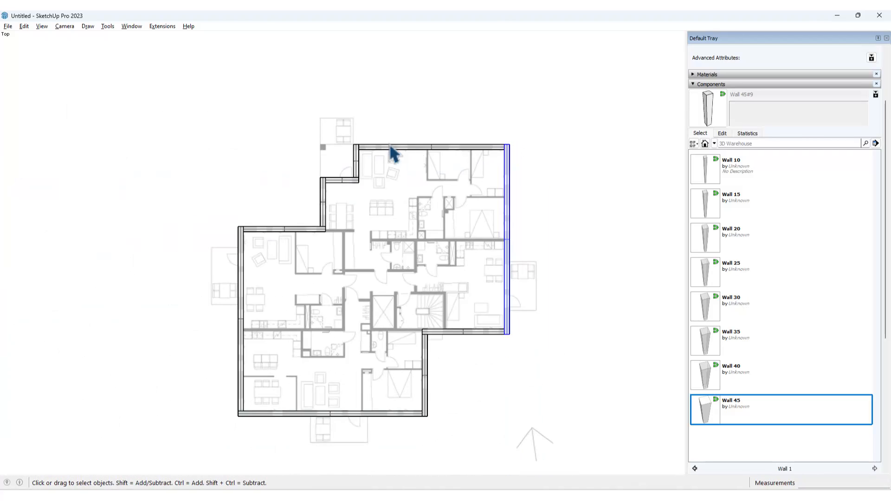
{"action": "scroll", "coordinate": [366, 162], "scroll_direction": "up", "scroll_amount": 5}
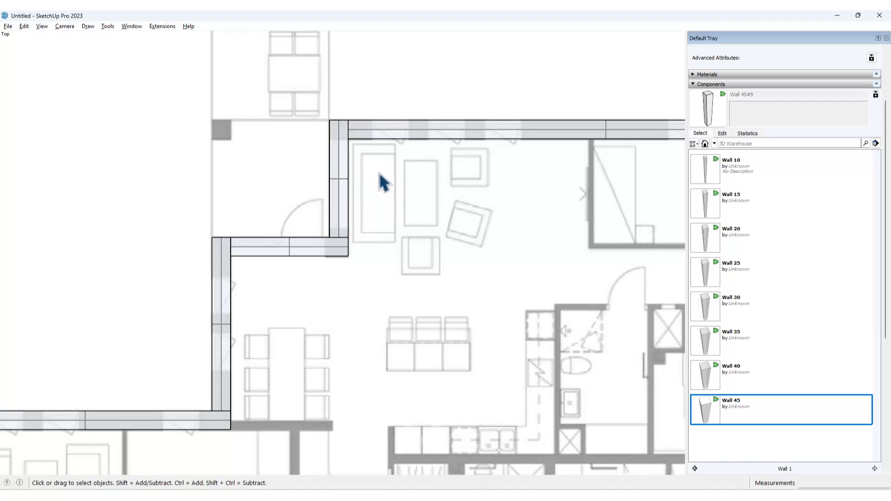
{"action": "scroll", "coordinate": [343, 122], "scroll_direction": "down", "scroll_amount": 5}
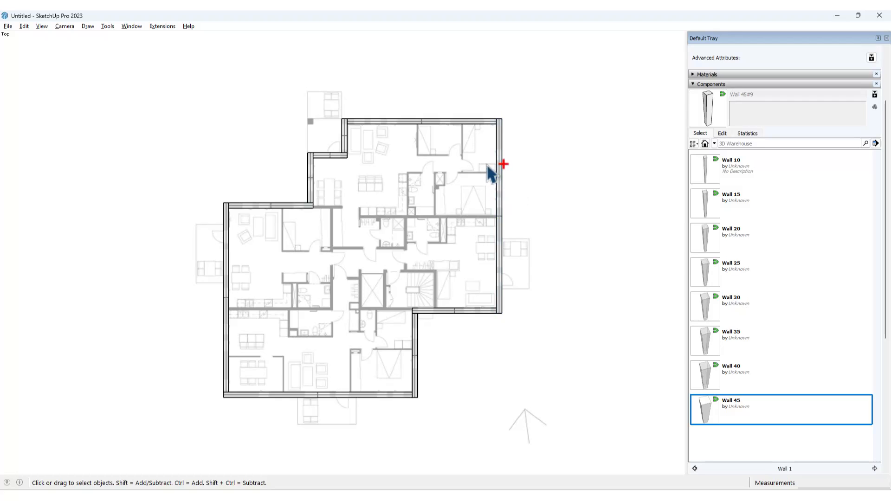
{"action": "scroll", "coordinate": [502, 157], "scroll_direction": "up", "scroll_amount": 3}
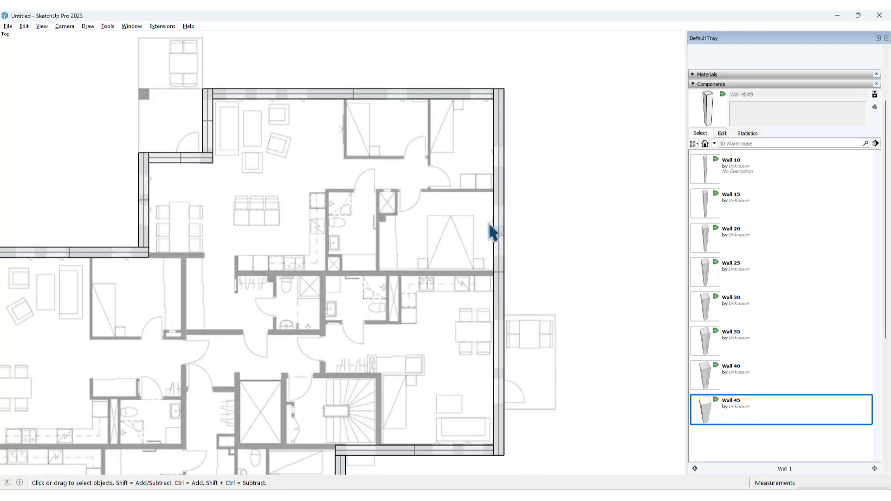
{"action": "scroll", "coordinate": [453, 139], "scroll_direction": "up", "scroll_amount": 5}
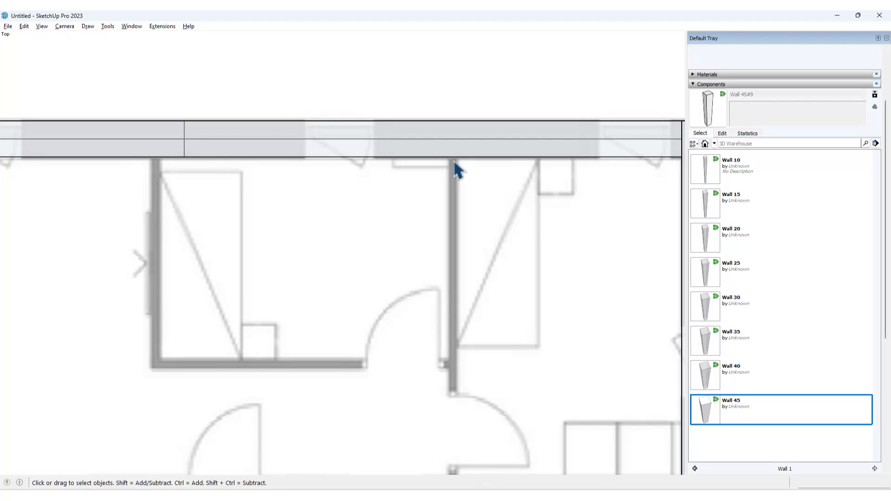
{"action": "left_click", "coordinate": [705, 177]}
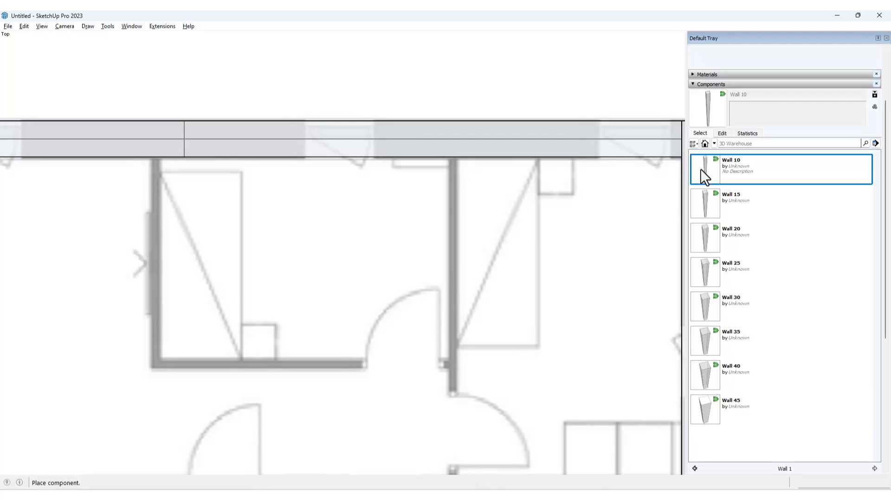
{"action": "left_click", "coordinate": [449, 189]}
{"action": "scroll", "coordinate": [453, 186], "scroll_direction": "up", "scroll_amount": 3}
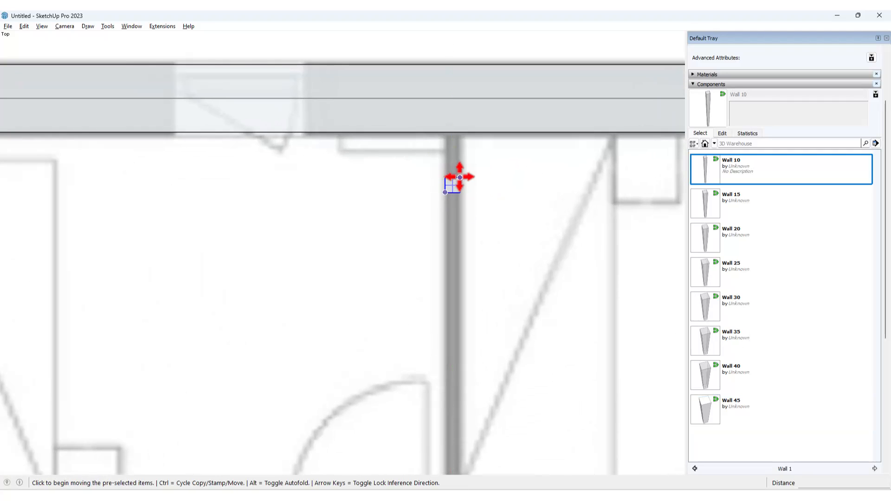
{"action": "left_click", "coordinate": [454, 177]}
{"action": "left_click", "coordinate": [463, 130]}
Scale the bedroom partition's Wall 10 by about 40 along the green axis down into the horizontal wall below the door
{"action": "key", "text": "s"}
{"action": "left_click", "coordinate": [453, 147]}
{"action": "scroll", "coordinate": [452, 290], "scroll_direction": "down", "scroll_amount": 5}
{"action": "middle_click_drag", "start_coordinate": [457, 389], "coordinate": [426, 179], "text": "shift"}
{"action": "scroll", "coordinate": [425, 233], "scroll_direction": "up", "scroll_amount": 3}
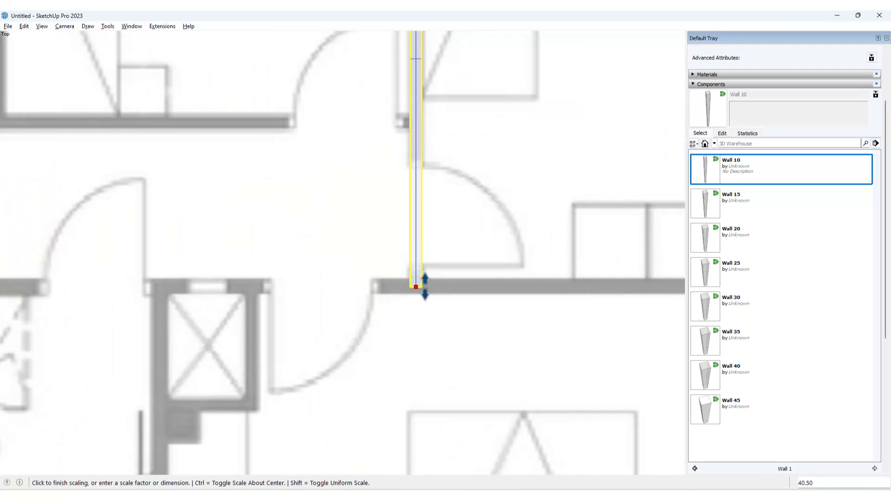
{"action": "left_click", "coordinate": [416, 285]}
Insert a second Wall 10 component and snap it to the right exterior wall's inner face at the horizontal partition below the bedrooms
{"action": "left_click", "coordinate": [706, 179]}
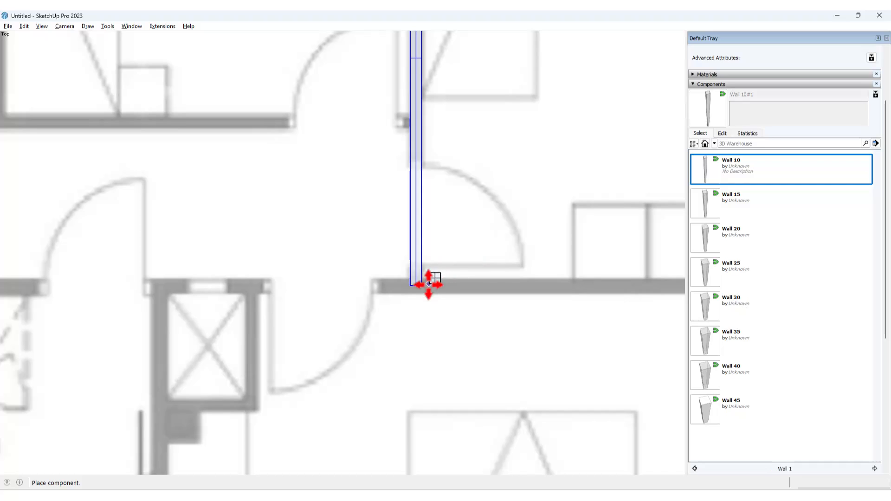
{"action": "scroll", "coordinate": [422, 285], "scroll_direction": "up", "scroll_amount": 3}
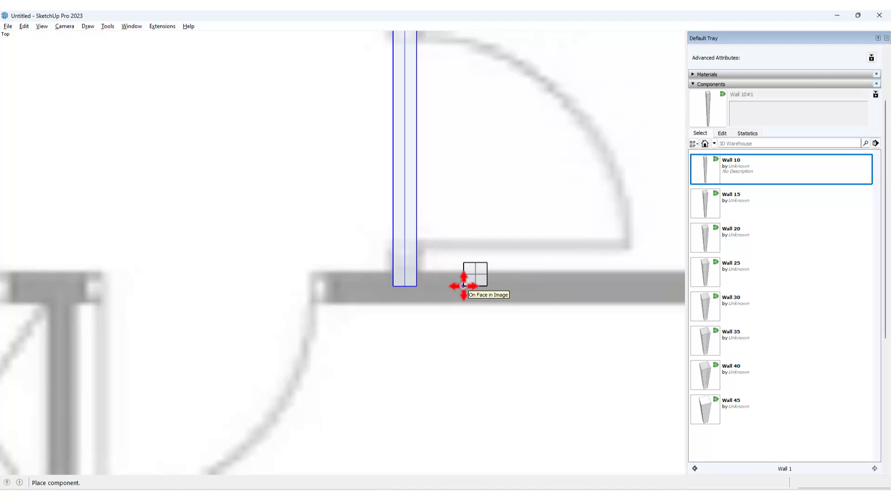
{"action": "scroll", "coordinate": [463, 286], "scroll_direction": "down", "scroll_amount": 3}
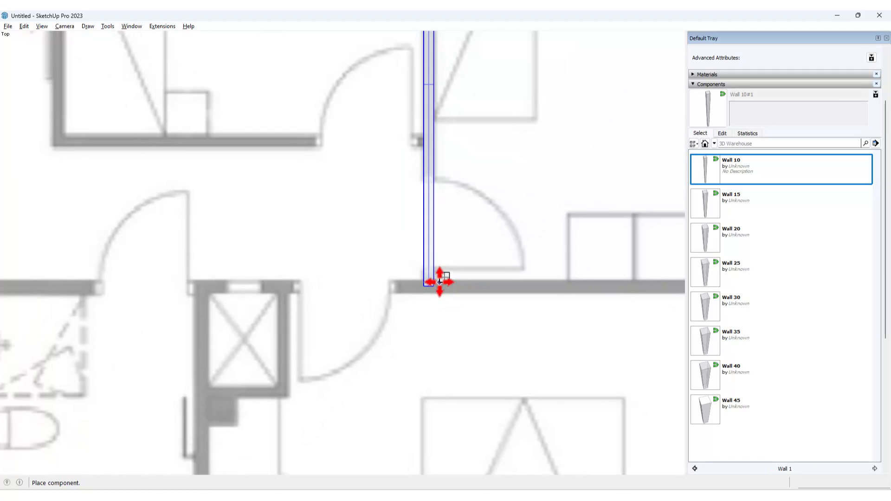
{"action": "scroll", "coordinate": [440, 280], "scroll_direction": "down", "scroll_amount": 3}
{"action": "scroll", "coordinate": [527, 280], "scroll_direction": "up", "scroll_amount": 3}
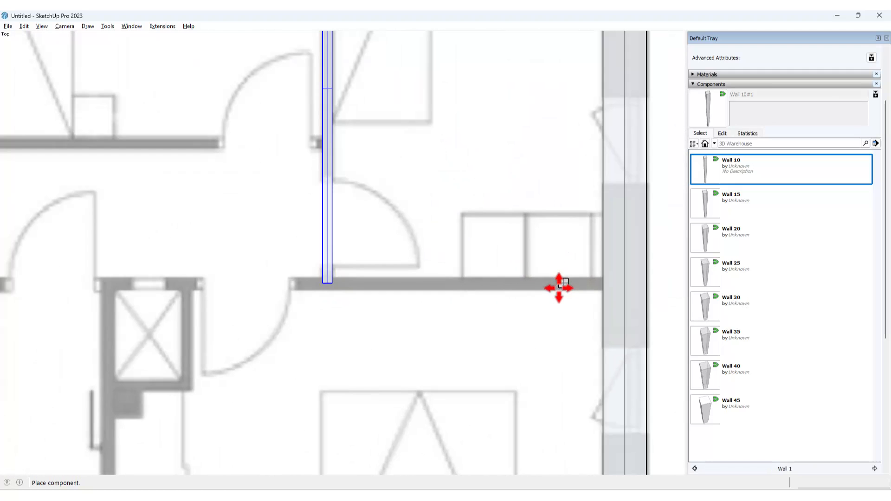
{"action": "left_click", "coordinate": [547, 289]}
{"action": "scroll", "coordinate": [551, 287], "scroll_direction": "up", "scroll_amount": 3}
{"action": "left_click", "coordinate": [559, 273]}
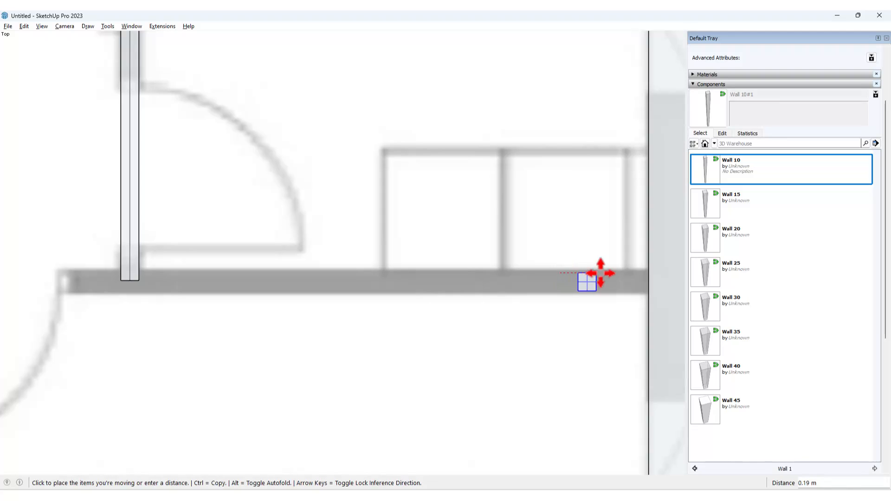
{"action": "left_click", "coordinate": [649, 273]}
Scale the second Wall 10 by about 74.34 along the red axis to the outer edge of the bathroom's left wall
{"action": "key", "text": "s"}
{"action": "left_click", "coordinate": [637, 288]}
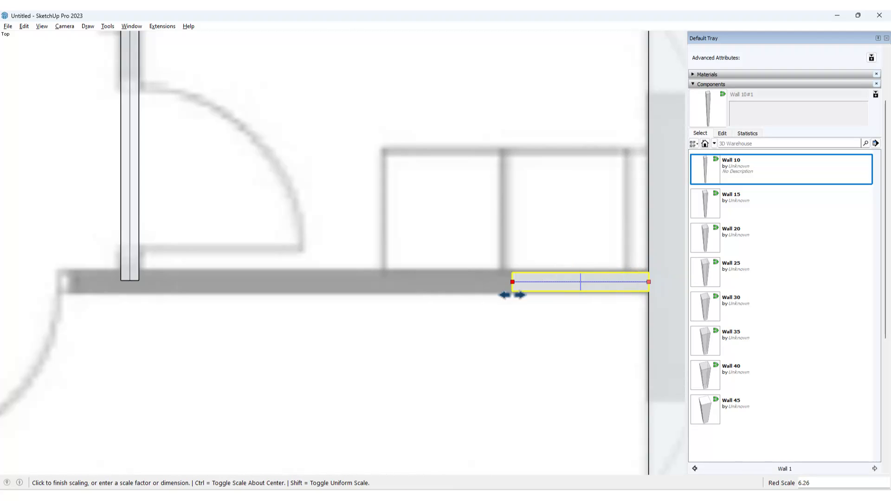
{"action": "scroll", "coordinate": [198, 300], "scroll_direction": "down", "scroll_amount": 3}
{"action": "scroll", "coordinate": [439, 227], "scroll_direction": "up", "scroll_amount": 3}
{"action": "scroll", "coordinate": [372, 230], "scroll_direction": "up", "scroll_amount": 2}
{"action": "scroll", "coordinate": [328, 235], "scroll_direction": "down", "scroll_amount": 2}
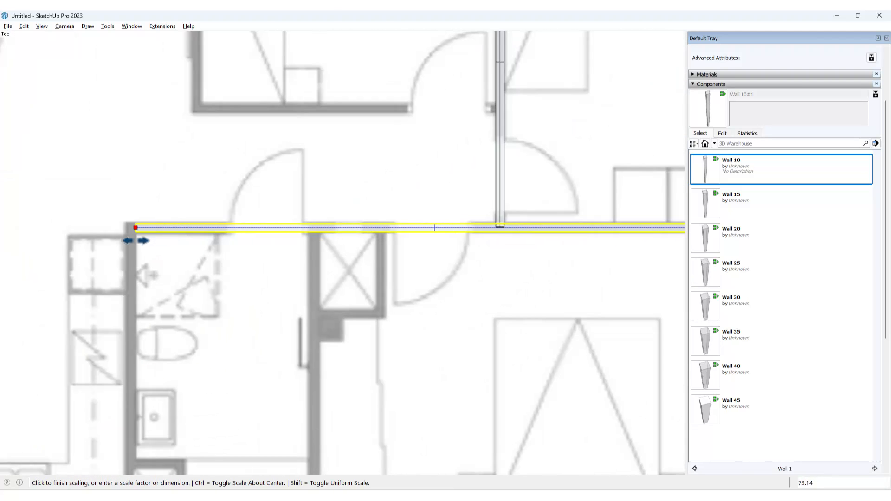
{"action": "scroll", "coordinate": [133, 240], "scroll_direction": "up", "scroll_amount": 1}
{"action": "left_click", "coordinate": [122, 223]}
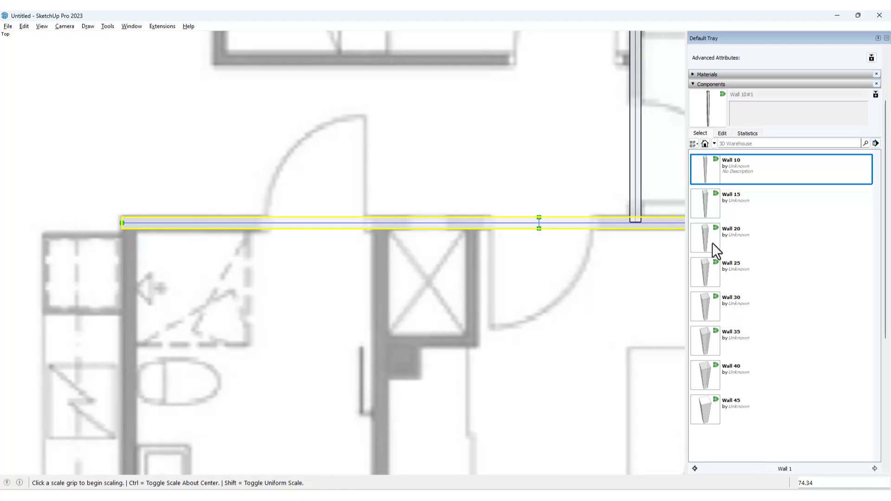
Add a Wall 10 under the horizontal partition's left end and scale it along the green axis down the bathroom's left side into the thick wall
{"action": "left_click", "coordinate": [710, 178]}
{"action": "left_click", "coordinate": [167, 292]}
{"action": "left_click", "coordinate": [122, 228]}
{"action": "key", "text": "s"}
{"action": "left_click", "coordinate": [127, 240]}
{"action": "scroll", "coordinate": [128, 274], "scroll_direction": "down", "scroll_amount": 3}
{"action": "middle_click_drag", "start_coordinate": [128, 342], "coordinate": [243, 107], "text": "shift"}
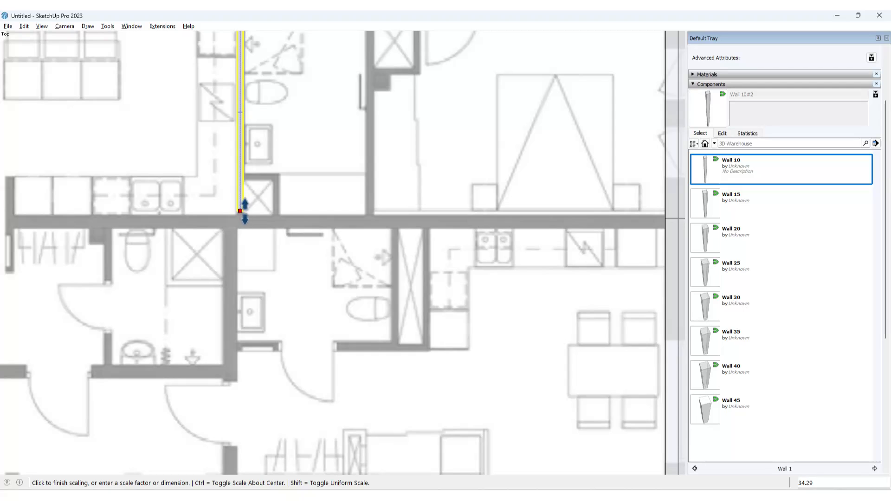
{"action": "scroll", "coordinate": [242, 216], "scroll_direction": "up", "scroll_amount": 2}
{"action": "left_click", "coordinate": [242, 223]}
{"action": "scroll", "coordinate": [281, 225], "scroll_direction": "down", "scroll_amount": 4}
{"action": "scroll", "coordinate": [301, 230], "scroll_direction": "down", "scroll_amount": 1}
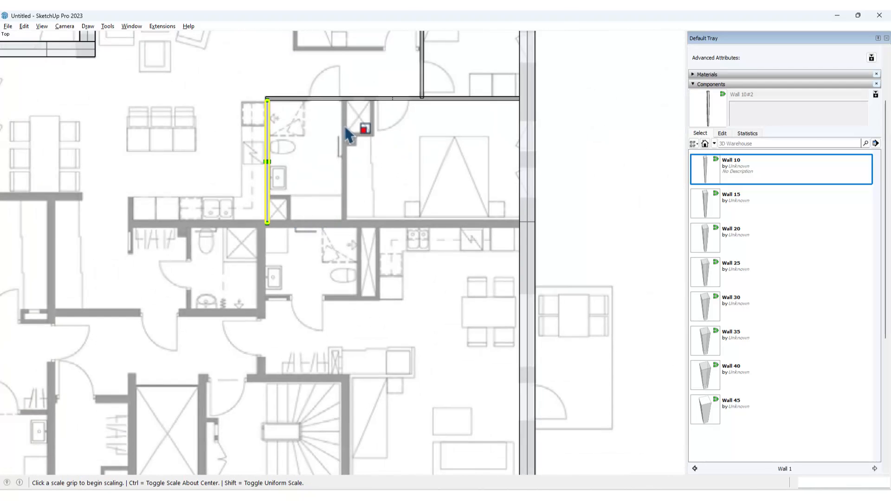
Copy the bathroom's left wall onto the plan's wall between the bathroom and the bedroom
{"action": "key", "text": "space"}
{"action": "key", "text": "m"}
{"action": "left_click", "coordinate": [288, 129]}
{"action": "key", "text": "ctrl"}
{"action": "scroll", "coordinate": [363, 115], "scroll_direction": "up", "scroll_amount": 3}
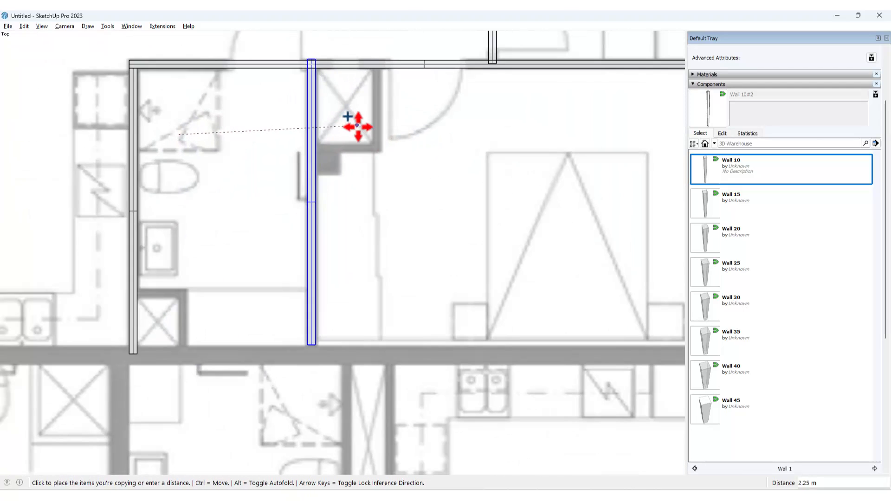
{"action": "left_click", "coordinate": [348, 155]}
Copy that wall to the shaft's right side and scale the copy by about 0.29 along the green axis to the shaft's lower edge
{"action": "key", "text": "ctrl"}
{"action": "left_click", "coordinate": [405, 162]}
{"action": "key", "text": "s"}
{"action": "left_click", "coordinate": [376, 354]}
{"action": "left_click", "coordinate": [374, 151]}
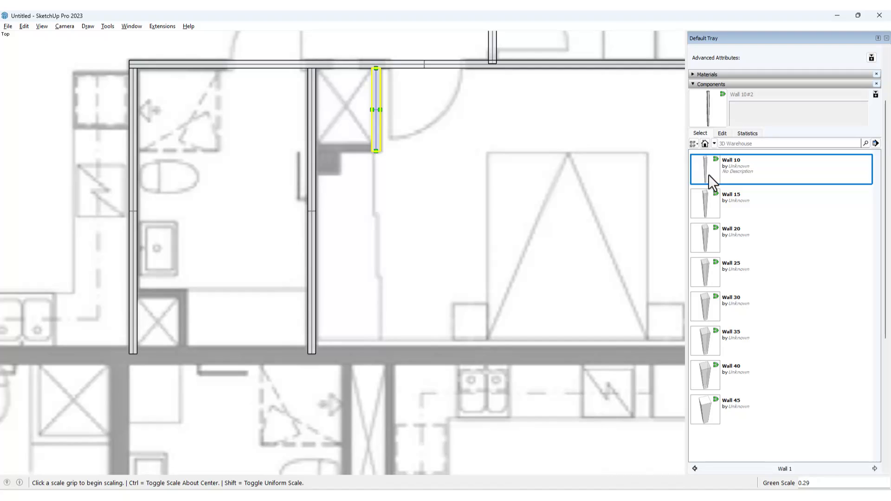
Add a Wall 10 along the shaft's lower edge and scale it along the red axis to the bathroom's right wall
{"action": "left_click", "coordinate": [709, 175]}
{"action": "left_click", "coordinate": [352, 131]}
{"action": "left_click", "coordinate": [360, 133]}
{"action": "left_click", "coordinate": [368, 148]}
{"action": "key", "text": "s"}
{"action": "left_click", "coordinate": [366, 146]}
{"action": "left_click", "coordinate": [365, 147]}
{"action": "left_click", "coordinate": [367, 147]}
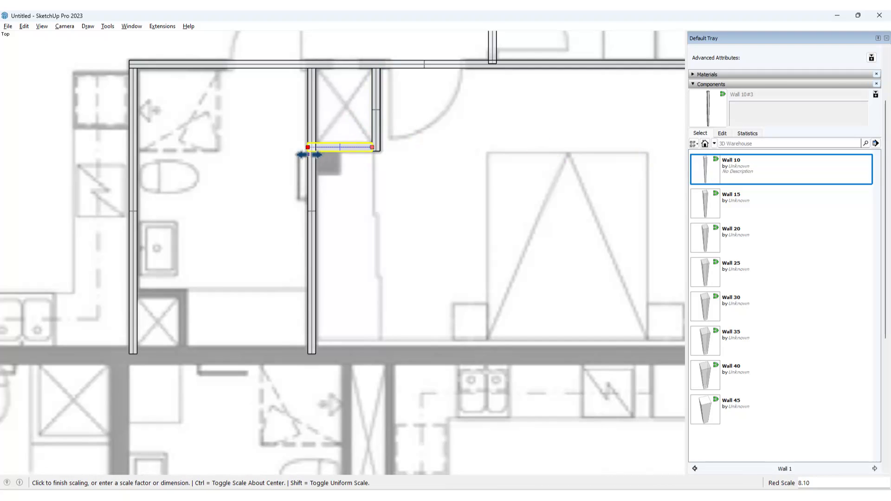
{"action": "left_click", "coordinate": [316, 156]}
{"action": "key", "text": "space"}
{"action": "scroll", "coordinate": [517, 140], "scroll_direction": "down", "scroll_amount": 2}
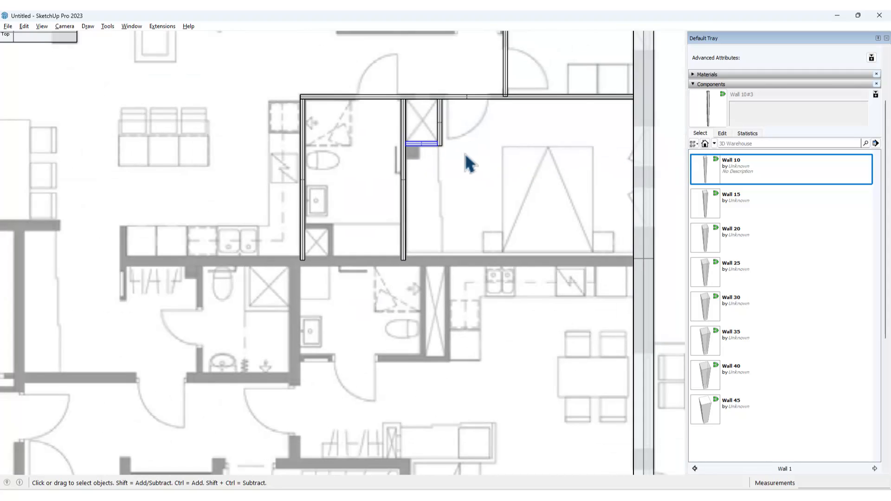
{"action": "scroll", "coordinate": [445, 149], "scroll_direction": "up", "scroll_amount": 2}
{"action": "key", "text": "m"}
{"action": "left_click", "coordinate": [444, 142]}
{"action": "key", "text": "ctrl"}
{"action": "scroll", "coordinate": [568, 219], "scroll_direction": "down", "scroll_amount": 3}
{"action": "middle_click_drag", "start_coordinate": [569, 219], "coordinate": [360, 172], "text": "shift"}
{"action": "scroll", "coordinate": [455, 202], "scroll_direction": "up", "scroll_amount": 2}
{"action": "key", "text": "space"}
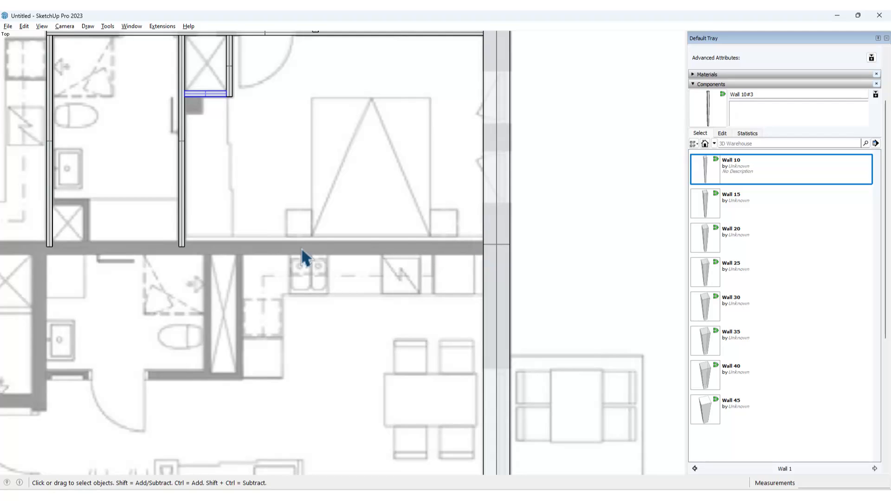
Add a Wall 20 on the thick wall below the bedroom and scale it along the red axis to the wall's left end beyond the kitchen
{"action": "left_click", "coordinate": [713, 235]}
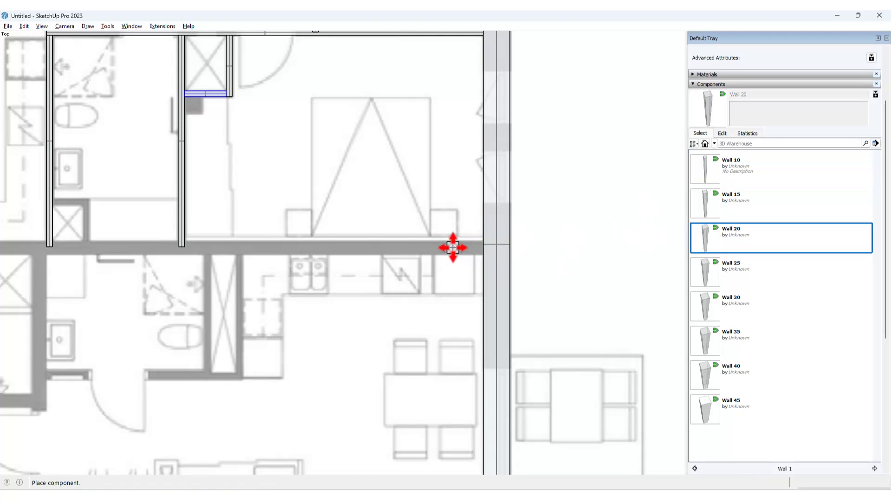
{"action": "left_click", "coordinate": [453, 249]}
{"action": "scroll", "coordinate": [460, 248], "scroll_direction": "up", "scroll_amount": 3}
{"action": "left_click", "coordinate": [460, 257]}
{"action": "left_click", "coordinate": [500, 257]}
{"action": "key", "text": "s"}
{"action": "left_click", "coordinate": [481, 247]}
{"action": "scroll", "coordinate": [420, 242], "scroll_direction": "down", "scroll_amount": 2}
{"action": "middle_click_drag", "start_coordinate": [204, 238], "coordinate": [648, 172], "text": "shift"}
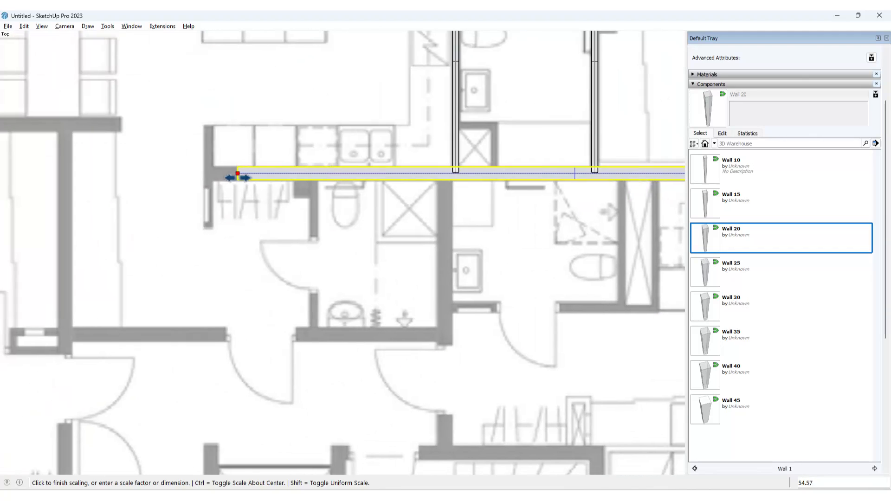
{"action": "left_click", "coordinate": [203, 175]}
{"action": "key", "text": "space"}
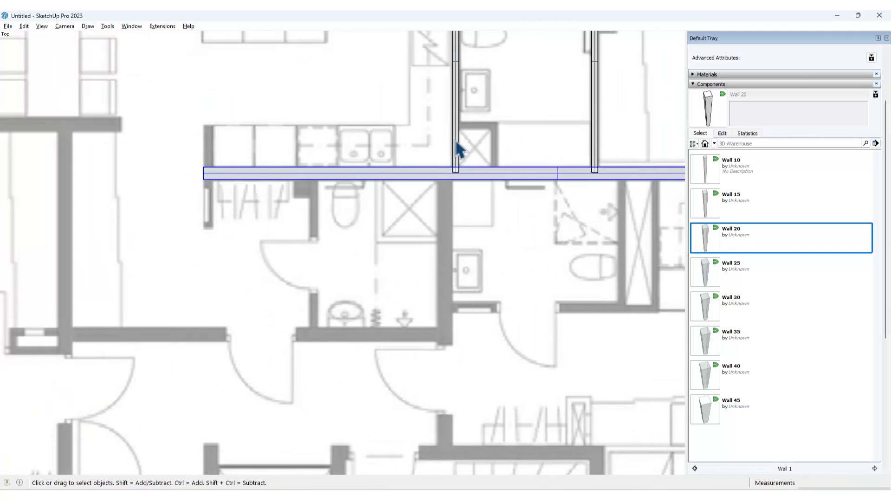
Copy a vertical Wall 10 onto the short plan wall crossing the Wall 20's left end
{"action": "key", "text": "m"}
{"action": "left_click", "coordinate": [458, 206]}
{"action": "key", "text": "ctrl"}
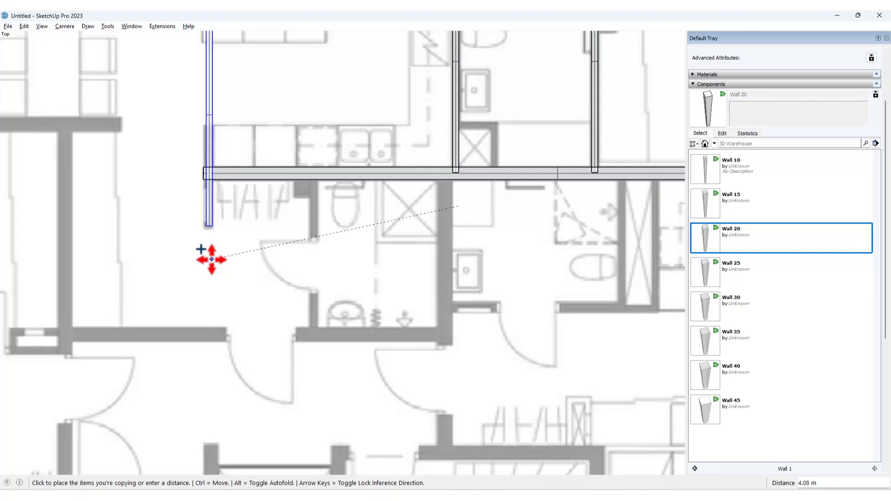
{"action": "left_click", "coordinate": [210, 262]}
{"action": "key", "text": "space"}
{"action": "scroll", "coordinate": [210, 260], "scroll_direction": "down", "scroll_amount": 3}
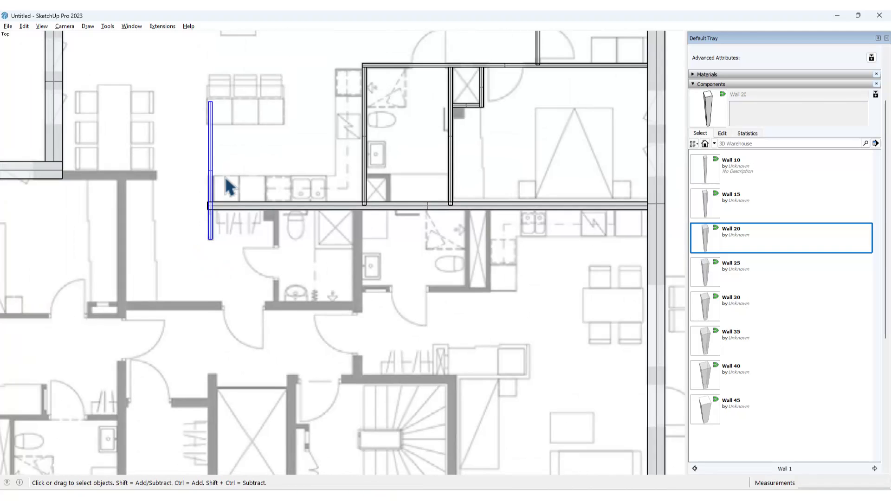
Shorten the copied wall along the green axis to the upper edge of the kitchen counter
{"action": "key", "text": "s"}
{"action": "scroll", "coordinate": [211, 108], "scroll_direction": "up", "scroll_amount": 2}
{"action": "left_click", "coordinate": [208, 97]}
{"action": "scroll", "coordinate": [207, 172], "scroll_direction": "up", "scroll_amount": 3}
{"action": "scroll", "coordinate": [207, 215], "scroll_direction": "up", "scroll_amount": 4}
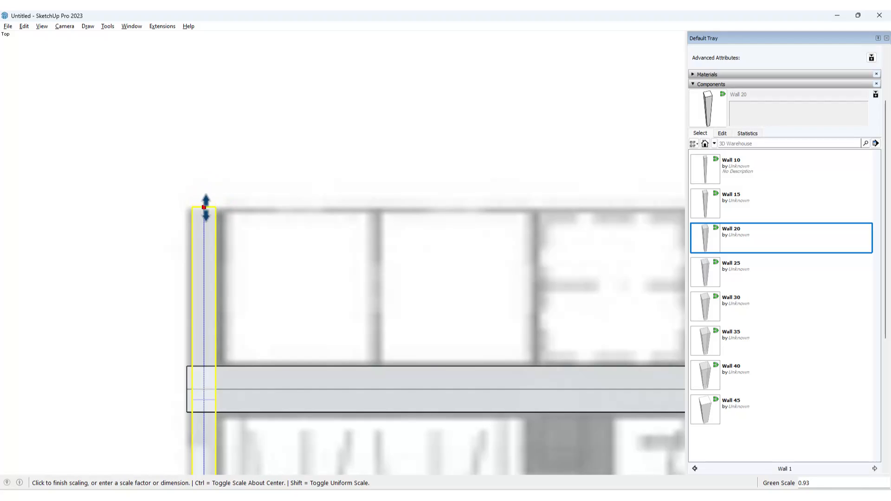
{"action": "key", "text": "space"}
Scale the Wall 20's left end along the red axis to the outer edge of the short Wall 10
{"action": "left_click", "coordinate": [247, 379]}
{"action": "key", "text": "s"}
{"action": "left_click", "coordinate": [186, 389]}
{"action": "left_click", "coordinate": [194, 394]}
{"action": "key", "text": "space"}
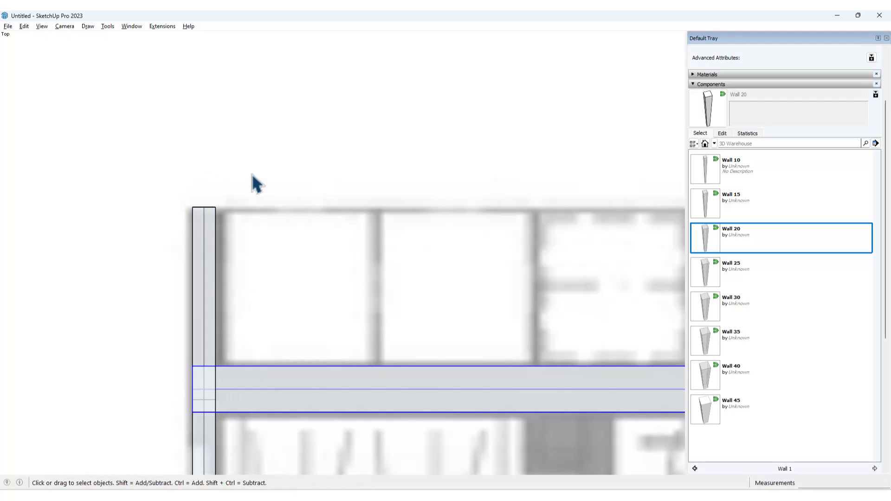
Copy the short Wall 10 onto the left wall of the bathroom below, starting at the underside of the Wall 20
{"action": "scroll", "coordinate": [252, 181], "scroll_direction": "down", "scroll_amount": 4}
{"action": "scroll", "coordinate": [252, 186], "scroll_direction": "down", "scroll_amount": 3}
{"action": "left_click", "coordinate": [241, 199]}
{"action": "key", "text": "m"}
{"action": "left_click", "coordinate": [251, 182]}
{"action": "key", "text": "ctrl"}
{"action": "scroll", "coordinate": [340, 232], "scroll_direction": "up", "scroll_amount": 3}
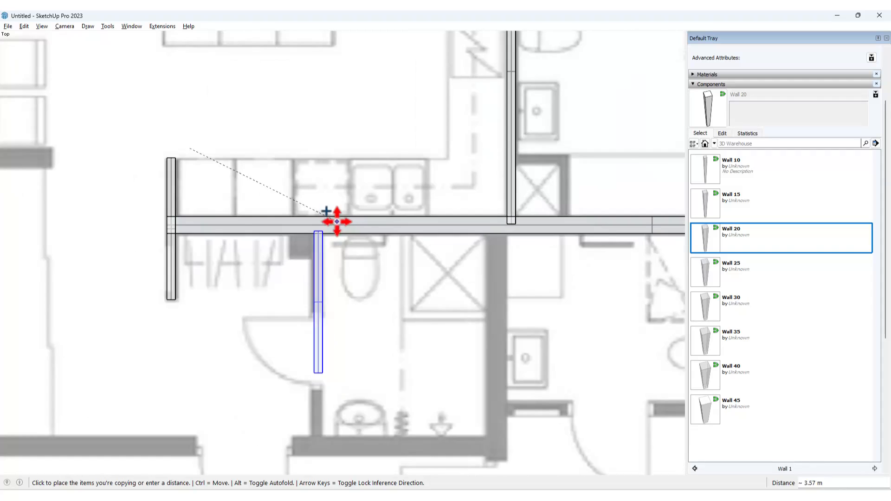
{"action": "left_click", "coordinate": [333, 205]}
{"action": "scroll", "coordinate": [315, 219], "scroll_direction": "up", "scroll_amount": 2}
{"action": "left_click", "coordinate": [323, 218]}
{"action": "left_click", "coordinate": [323, 242]}
Scale the copied Wall 10 along the green axis down to the corridor's upper wall
{"action": "scroll", "coordinate": [321, 209], "scroll_direction": "down", "scroll_amount": 3}
{"action": "key", "text": "s"}
{"action": "left_click", "coordinate": [318, 335]}
{"action": "left_click", "coordinate": [318, 390]}
{"action": "key", "text": "space"}
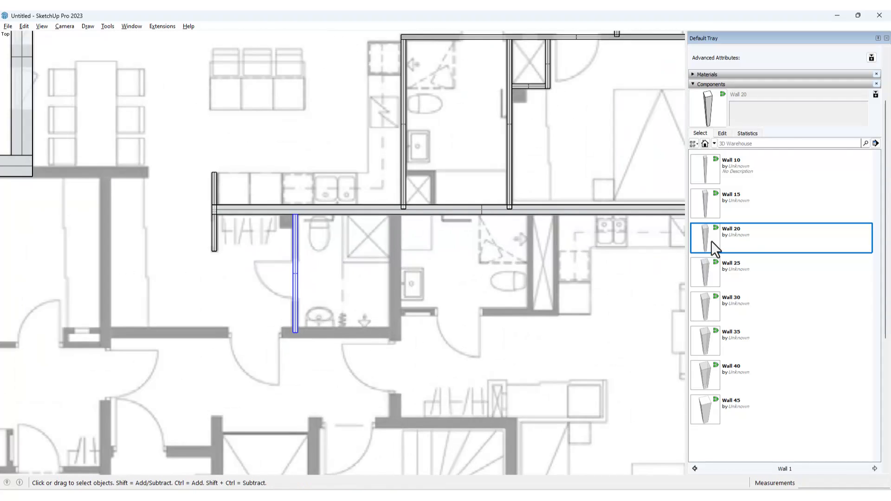
Add a Wall 20 between the two lower bathrooms and scale it along the green axis down to the wall above the staircase
{"action": "left_click", "coordinate": [712, 244]}
{"action": "left_click", "coordinate": [373, 172]}
{"action": "left_click", "coordinate": [374, 157]}
{"action": "key", "text": "s"}
{"action": "left_click", "coordinate": [363, 172]}
{"action": "scroll", "coordinate": [359, 190], "scroll_direction": "down", "scroll_amount": 6}
{"action": "scroll", "coordinate": [356, 380], "scroll_direction": "up", "scroll_amount": 2}
{"action": "left_click", "coordinate": [350, 390]}
Add a Wall 20 on the wall above the staircase and scale it along the red axis to both outer edges
{"action": "left_click", "coordinate": [708, 239]}
{"action": "left_click", "coordinate": [370, 391]}
{"action": "key", "text": "s"}
{"action": "left_click", "coordinate": [379, 391]}
{"action": "left_click", "coordinate": [537, 392]}
{"action": "left_click", "coordinate": [362, 391]}
{"action": "left_click", "coordinate": [214, 394]}
{"action": "scroll", "coordinate": [307, 173], "scroll_direction": "down", "scroll_amount": 3}
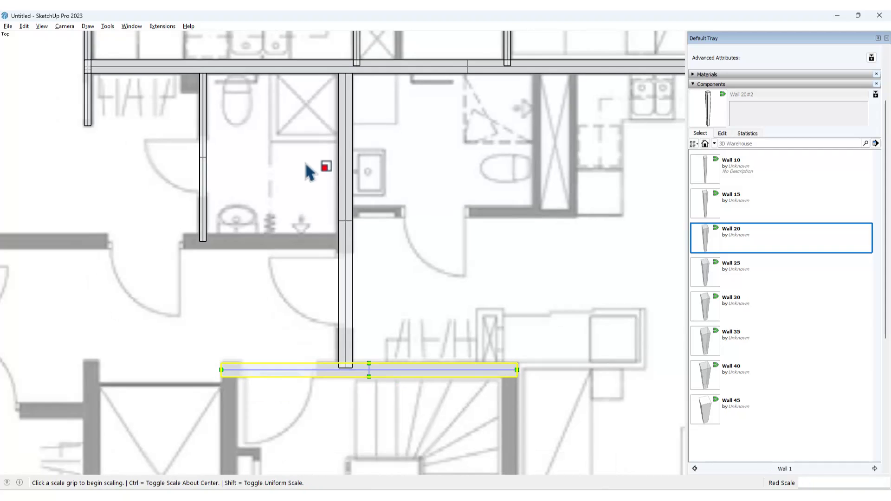
Copy the staircase wall onto the corridor's upper wall and scale it by about 1.35 along the red axis to the left vertical wall
{"action": "key", "text": "m"}
{"action": "key", "text": "ctrl"}
{"action": "left_click", "coordinate": [480, 330]}
{"action": "left_click", "coordinate": [334, 224]}
{"action": "key", "text": "s"}
{"action": "scroll", "coordinate": [336, 226], "scroll_direction": "down", "scroll_amount": 3}
{"action": "left_click", "coordinate": [253, 227]}
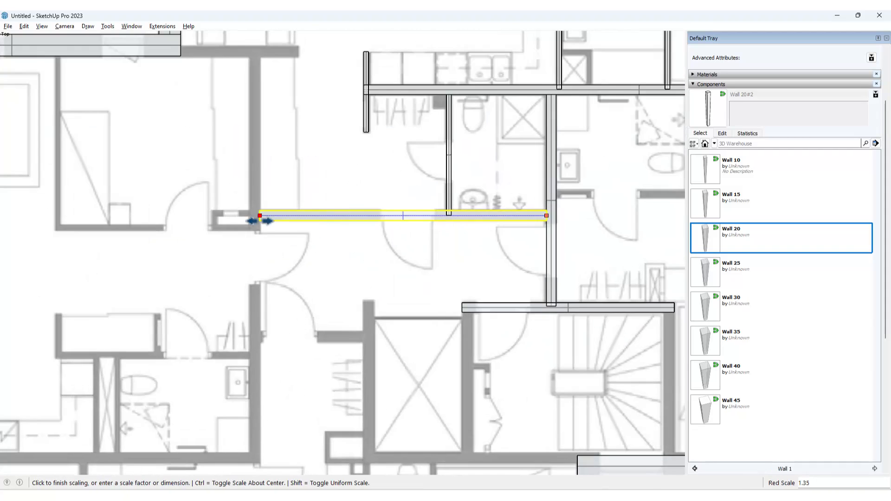
{"action": "left_click", "coordinate": [262, 212]}
{"action": "key", "text": "space"}
Copy the vertical Wall 20 between the bathrooms onto the thick vertical wall at the corridor's left end
{"action": "scroll", "coordinate": [295, 211], "scroll_direction": "down", "scroll_amount": 1}
{"action": "left_click", "coordinate": [529, 232]}
{"action": "key", "text": "m"}
{"action": "key", "text": "ctrl"}
{"action": "left_click", "coordinate": [592, 225]}
{"action": "scroll", "coordinate": [269, 74], "scroll_direction": "up", "scroll_amount": 2}
{"action": "left_click", "coordinate": [306, 85]}
{"action": "left_click", "coordinate": [304, 95]}
Scale the copied Wall 20 along the green axis down to the lower edge of the horizontal wall above the lower entrance door
{"action": "key", "text": "s"}
{"action": "left_click", "coordinate": [273, 374]}
{"action": "scroll", "coordinate": [279, 353], "scroll_direction": "down", "scroll_amount": 1}
{"action": "middle_click_drag", "start_coordinate": [274, 374], "coordinate": [279, 78], "text": "shift"}
{"action": "scroll", "coordinate": [290, 312], "scroll_direction": "up", "scroll_amount": 4}
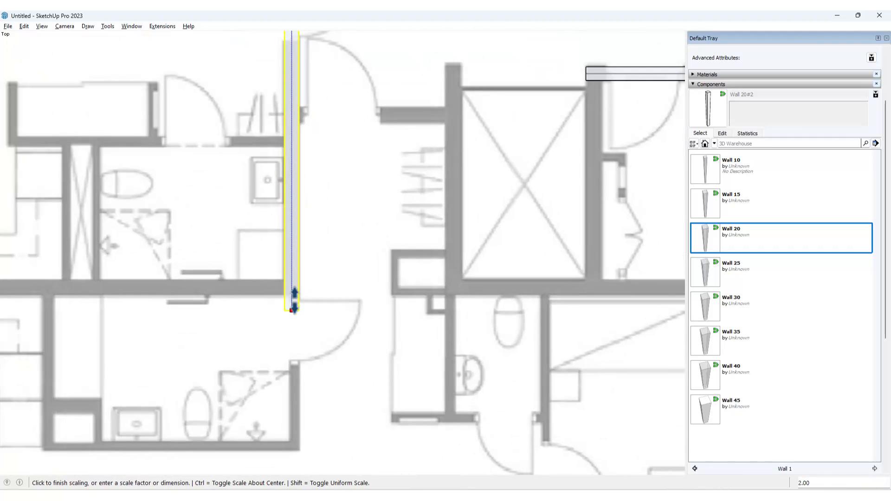
{"action": "left_click", "coordinate": [295, 263]}
{"action": "left_click_drag", "start_coordinate": [294, 259], "coordinate": [295, 296]}
Position a Wall 20 on the horizontal wall beside the vertical wall's lower end and scale it along the red axis to the exterior wall
{"action": "key", "text": "m"}
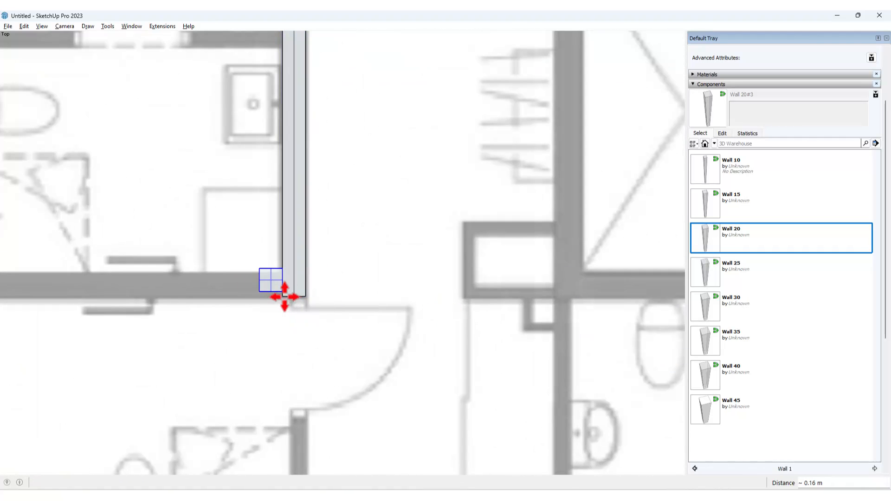
{"action": "left_click", "coordinate": [257, 286]}
{"action": "scroll", "coordinate": [256, 286], "scroll_direction": "down", "scroll_amount": 3}
{"action": "middle_click_drag", "start_coordinate": [256, 286], "coordinate": [613, 262], "text": "shift"}
{"action": "left_click", "coordinate": [143, 261]}
{"action": "scroll", "coordinate": [231, 200], "scroll_direction": "down", "scroll_amount": 2}
{"action": "middle_click_drag", "start_coordinate": [223, 183], "coordinate": [188, 149], "text": "shift"}
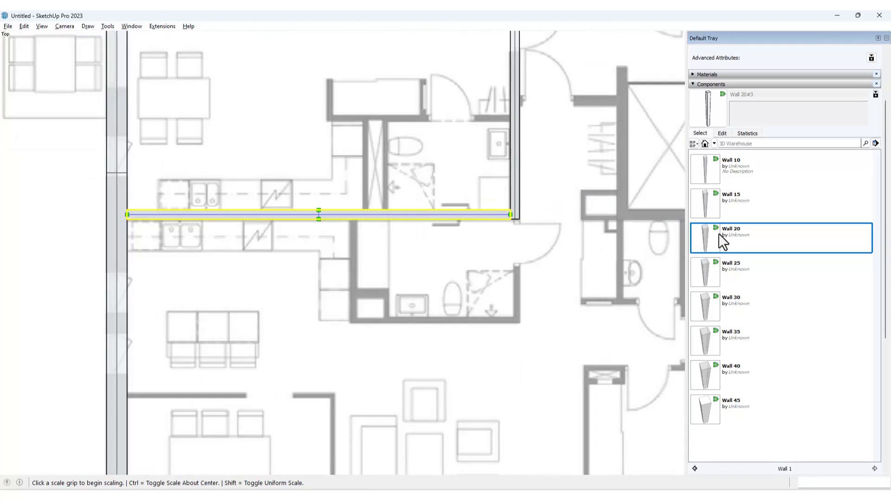
Copy the corridor's vertical Wall 20 onto the left wall of the bathroom below the horizontal Wall 20
{"action": "key", "text": "space"}
{"action": "left_click", "coordinate": [515, 194]}
{"action": "key", "text": "m"}
{"action": "left_click", "coordinate": [537, 106]}
{"action": "key", "text": "ctrl"}
{"action": "left_click", "coordinate": [452, 308]}
{"action": "scroll", "coordinate": [432, 167], "scroll_direction": "up", "scroll_amount": 4}
{"action": "left_click", "coordinate": [435, 121]}
{"action": "left_click", "coordinate": [430, 88]}
Scale the copied wall by about 0.27 along the green axis to the bathroom's lower edge
{"action": "key", "text": "s"}
{"action": "scroll", "coordinate": [429, 107], "scroll_direction": "down", "scroll_amount": 2}
{"action": "scroll", "coordinate": [433, 177], "scroll_direction": "up", "scroll_amount": 5}
{"action": "left_click", "coordinate": [423, 193]}
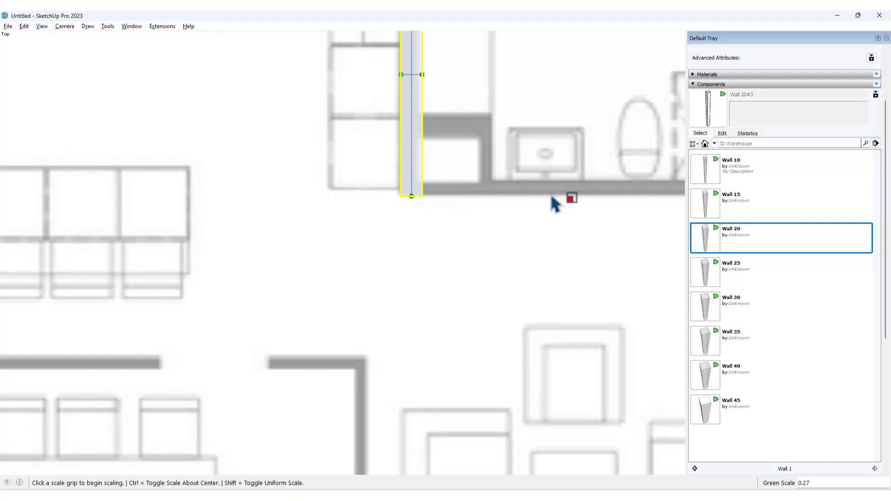
Add a Wall 10 along the bathroom's lower edge and scale it along the red axis to the bathroom's right edge
{"action": "left_click", "coordinate": [705, 169]}
{"action": "left_click", "coordinate": [424, 195]}
{"action": "key", "text": "s"}
{"action": "left_click", "coordinate": [433, 191]}
{"action": "scroll", "coordinate": [433, 191], "scroll_direction": "down", "scroll_amount": 6}
{"action": "scroll", "coordinate": [566, 179], "scroll_direction": "up", "scroll_amount": 5}
{"action": "left_click", "coordinate": [410, 222]}
{"action": "scroll", "coordinate": [417, 209], "scroll_direction": "down", "scroll_amount": 3}
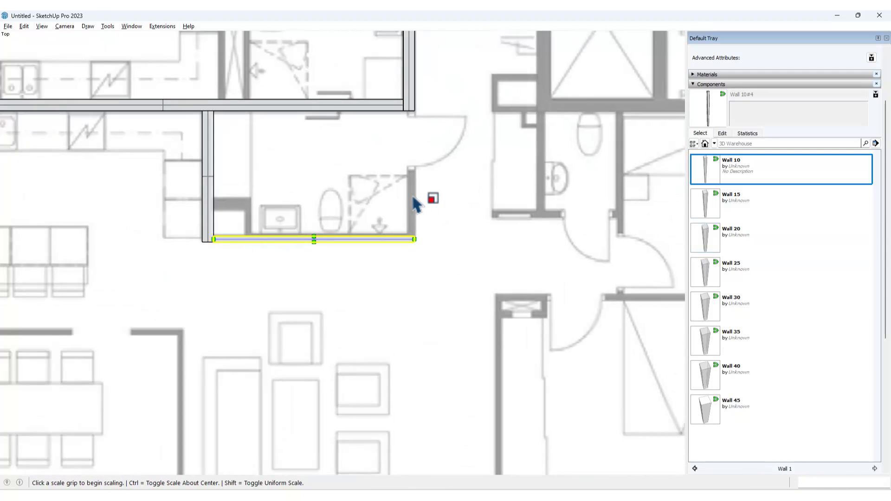
Add a Wall 10 at the bathroom's lower-right corner and scale it along the green axis up the right wall towards the door
{"action": "left_click", "coordinate": [719, 177]}
{"action": "left_click", "coordinate": [415, 241]}
{"action": "key", "text": "s"}
{"action": "left_click", "coordinate": [411, 234]}
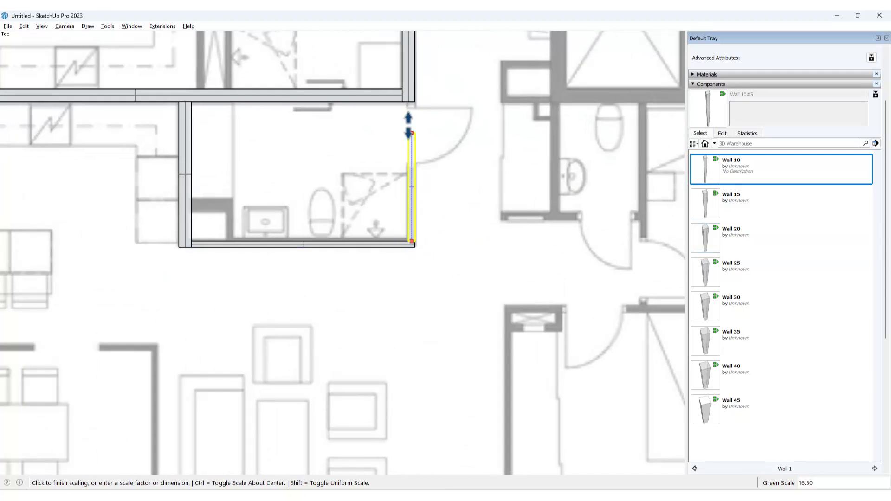
Finish stretching the thin wall on the bathroom's door side up to the horizontal wall above
{"action": "left_click", "coordinate": [411, 102]}
{"action": "key", "text": "space"}
Insert a Wall 10 at the lower bedroom's bottom-left corner and stretch it up to the bedroom's upper edge
{"action": "scroll", "coordinate": [366, 211], "scroll_direction": "down", "scroll_amount": 2}
{"action": "left_click", "coordinate": [704, 179]}
{"action": "scroll", "coordinate": [454, 407], "scroll_direction": "up", "scroll_amount": 5}
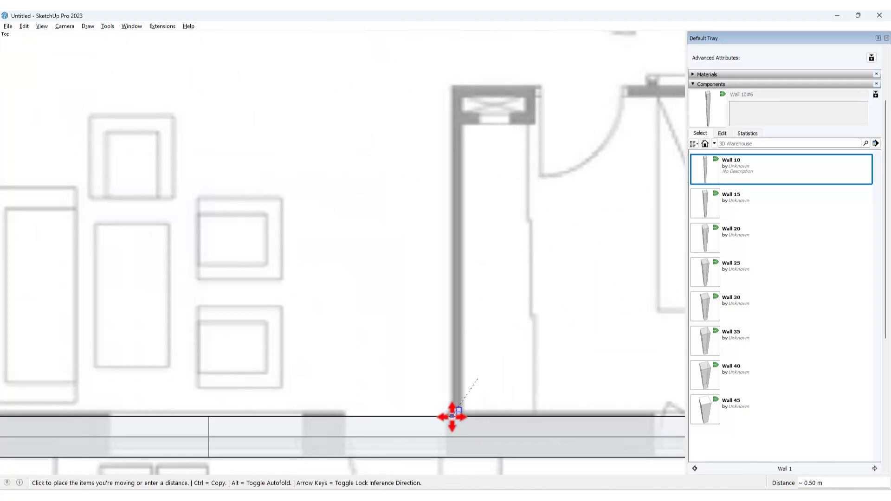
{"action": "left_click", "coordinate": [452, 416]}
{"action": "key", "text": "s"}
{"action": "left_click", "coordinate": [452, 408]}
{"action": "scroll", "coordinate": [469, 260], "scroll_direction": "down", "scroll_amount": 3}
{"action": "left_click", "coordinate": [467, 157]}
Insert a Wall 10 along the lower bedroom's upper edge and stretch it across to the exterior wall
{"action": "scroll", "coordinate": [443, 181], "scroll_direction": "down", "scroll_amount": 1}
{"action": "left_click", "coordinate": [703, 169]}
{"action": "scroll", "coordinate": [493, 186], "scroll_direction": "up", "scroll_amount": 3}
{"action": "left_click", "coordinate": [404, 183]}
{"action": "key", "text": "s"}
{"action": "left_click", "coordinate": [412, 181]}
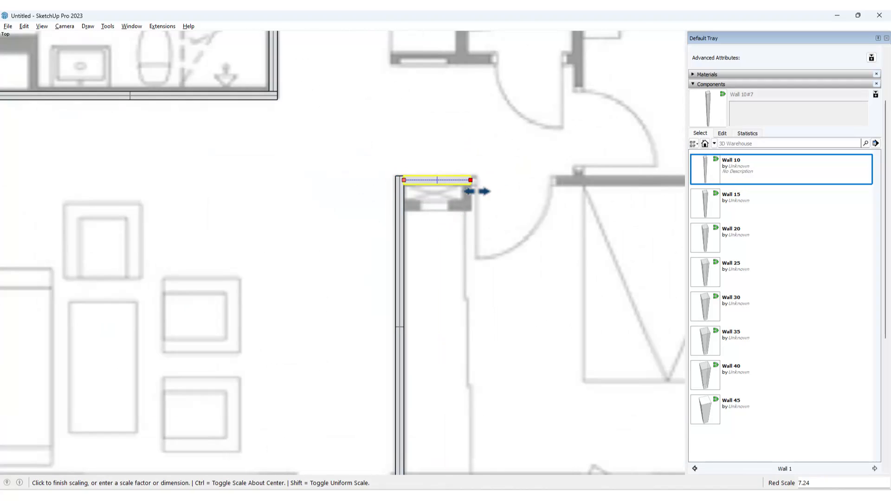
{"action": "scroll", "coordinate": [418, 186], "scroll_direction": "down", "scroll_amount": 3}
{"action": "left_click", "coordinate": [449, 205]}
Add a short vertical wall on the right side of the small shaft in the bedroom's upper-left corner
{"action": "key", "text": "space"}
{"action": "key", "text": "m"}
{"action": "left_click", "coordinate": [265, 198]}
{"action": "key", "text": "s"}
{"action": "left_click", "coordinate": [265, 206]}
{"action": "left_click", "coordinate": [264, 228]}
Copy the bedroom's upper wall down to the small shaft's lower edge and shorten it to the shaft's width
{"action": "key", "text": "m"}
{"action": "left_click_drag", "start_coordinate": [228, 214], "coordinate": [228, 229], "text": "ctrl"}
{"action": "left_click", "coordinate": [190, 212]}
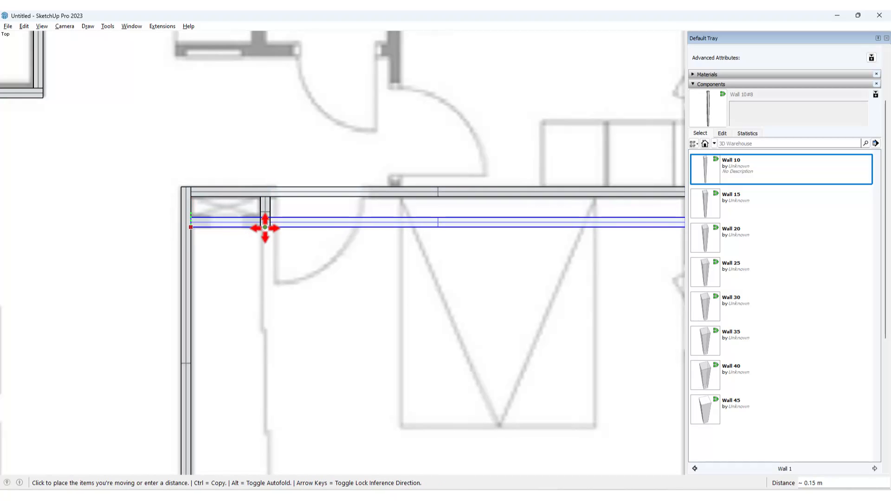
{"action": "left_click", "coordinate": [265, 228]}
{"action": "key", "text": "s"}
{"action": "scroll", "coordinate": [473, 232], "scroll_direction": "down", "scroll_amount": 3}
{"action": "left_click_drag", "start_coordinate": [604, 226], "coordinate": [351, 225]}
Copy the short shaft wall to the partition between toilet and small bedroom and stretch it down to the lower bedroom's wall
{"action": "key", "text": "space"}
{"action": "scroll", "coordinate": [370, 283], "scroll_direction": "down", "scroll_amount": 2}
{"action": "scroll", "coordinate": [371, 284], "scroll_direction": "up", "scroll_amount": 2}
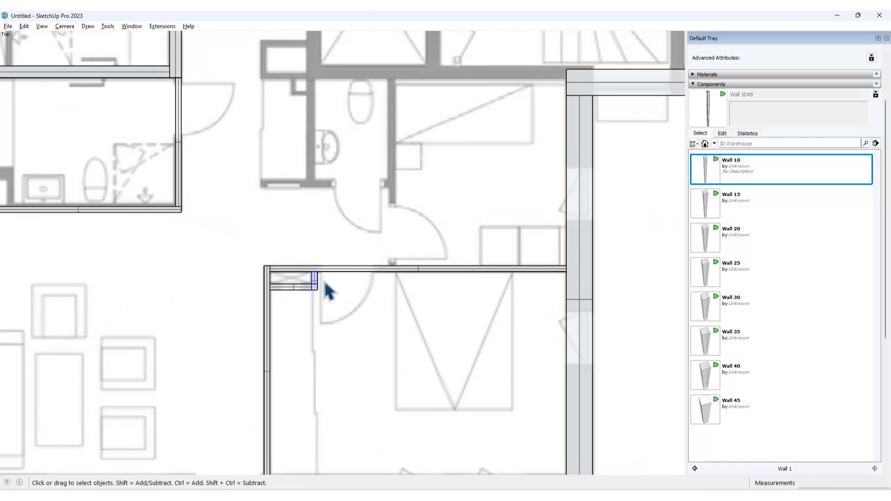
{"action": "key", "text": "m"}
{"action": "key", "text": "ctrl"}
{"action": "left_click", "coordinate": [320, 265]}
{"action": "scroll", "coordinate": [376, 112], "scroll_direction": "up", "scroll_amount": 2}
{"action": "left_click", "coordinate": [384, 92]}
{"action": "key", "text": "s"}
{"action": "left_click_drag", "start_coordinate": [380, 115], "coordinate": [385, 333]}
Try copying the lower bedroom's upper wall to the top of the small bedroom and stretching it past the toilet
{"action": "key", "text": "space"}
{"action": "left_click", "coordinate": [489, 333]}
{"action": "key", "text": "m"}
{"action": "key", "text": "ctrl"}
{"action": "left_click", "coordinate": [606, 332]}
{"action": "left_click", "coordinate": [606, 78]}
{"action": "key", "text": "s"}
{"action": "left_click_drag", "start_coordinate": [222, 82], "coordinate": [270, 88]}
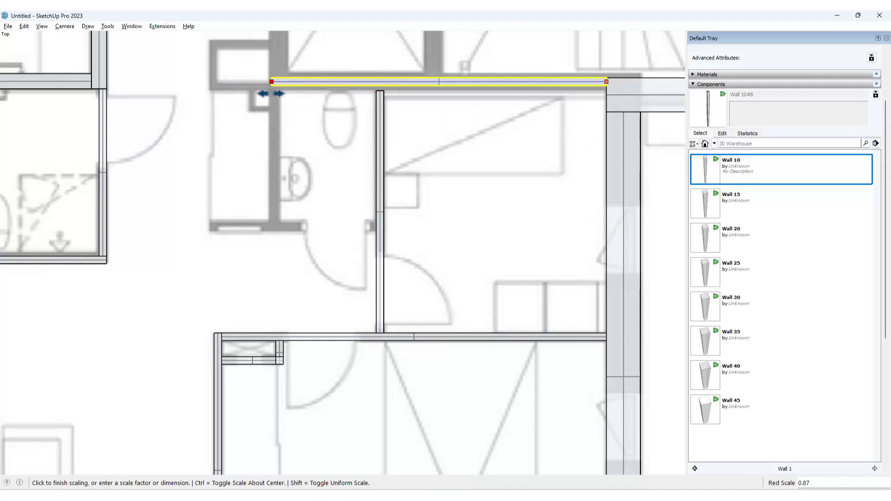
Extend the partition between toilet and small bedroom up to the wall line beneath the elevator and stairs
{"action": "key", "text": "space"}
{"action": "left_click", "coordinate": [379, 103]}
{"action": "key", "text": "s"}
{"action": "left_click_drag", "start_coordinate": [381, 91], "coordinate": [380, 84]}
Insert a Wall 20 above the small bedroom and stretch it from the exterior wall to the elevator shaft's left edge
{"action": "scroll", "coordinate": [398, 231], "scroll_direction": "down", "scroll_amount": 2}
{"action": "scroll", "coordinate": [455, 121], "scroll_direction": "up", "scroll_amount": 2}
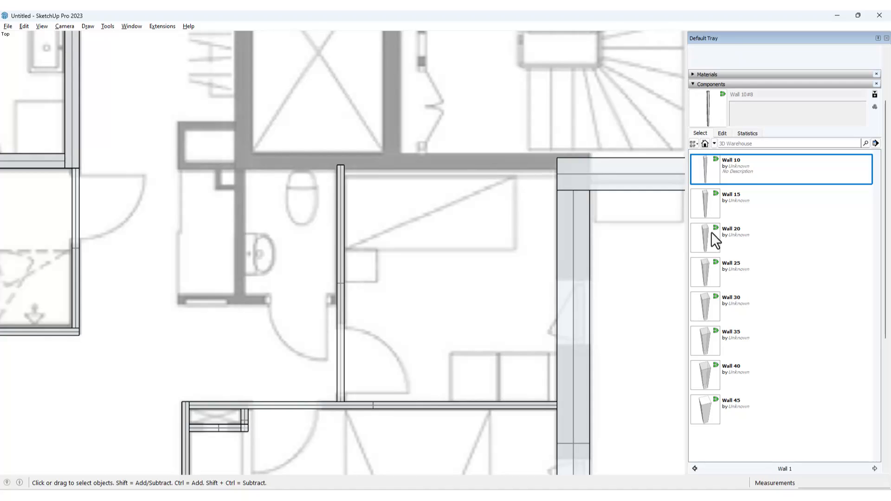
{"action": "left_click", "coordinate": [712, 238]}
{"action": "left_click", "coordinate": [511, 148]}
{"action": "key", "text": "s"}
{"action": "left_click_drag", "start_coordinate": [507, 148], "coordinate": [309, 147]}
{"action": "left_click_drag", "start_coordinate": [209, 166], "coordinate": [236, 165]}
Copy the long vertical wall beside the corridor to the left side of the elevator shaft
{"action": "scroll", "coordinate": [294, 203], "scroll_direction": "down", "scroll_amount": 2}
{"action": "middle_click_drag", "start_coordinate": [170, 123], "coordinate": [257, 199], "text": "shift"}
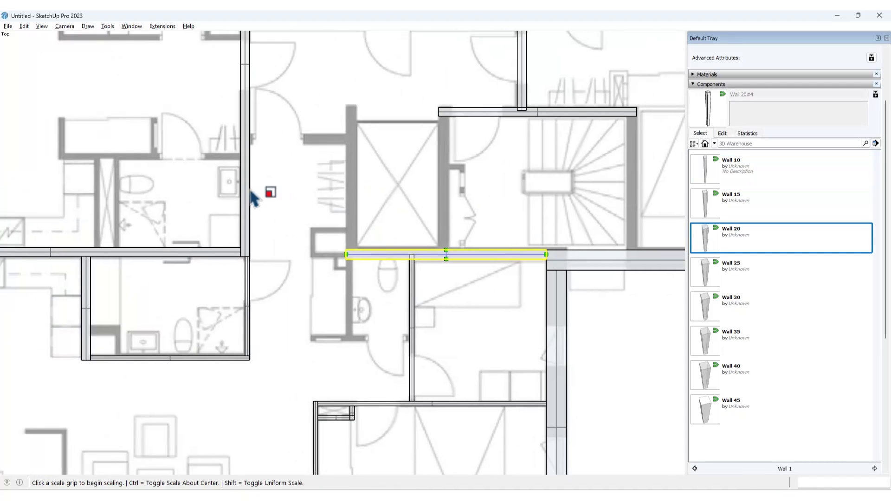
{"action": "key", "text": "space"}
{"action": "left_click", "coordinate": [247, 182]}
{"action": "key", "text": "m"}
{"action": "key", "text": "ctrl"}
{"action": "left_click", "coordinate": [246, 260]}
{"action": "scroll", "coordinate": [369, 254], "scroll_direction": "up", "scroll_amount": 2}
{"action": "left_click_drag", "start_coordinate": [358, 242], "coordinate": [338, 253]}
Shorten the elevator shaft's left wall to end at its upper edge on the plan
{"action": "scroll", "coordinate": [343, 274], "scroll_direction": "down", "scroll_amount": 3}
{"action": "middle_click_drag", "start_coordinate": [352, 74], "coordinate": [370, 160], "text": "shift"}
{"action": "key", "text": "s"}
{"action": "scroll", "coordinate": [370, 211], "scroll_direction": "up", "scroll_amount": 2}
{"action": "left_click_drag", "start_coordinate": [366, 93], "coordinate": [349, 163]}
{"action": "key", "text": "space"}
Copy the horizontal wall above the hallway down to the apartment entrance and shorten it to meet the elevator shaft wall
{"action": "left_click", "coordinate": [223, 64]}
{"action": "key", "text": "m"}
{"action": "key", "text": "s"}
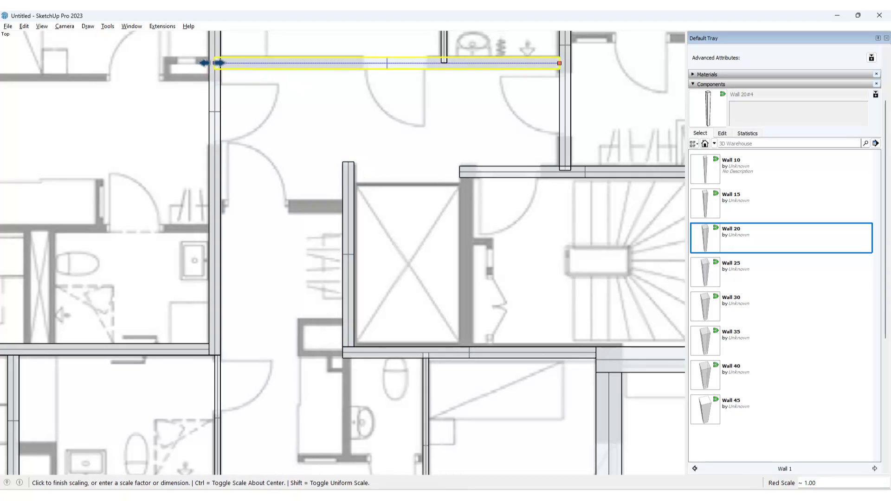
{"action": "key", "text": "m"}
{"action": "left_click_drag", "start_coordinate": [217, 68], "coordinate": [222, 213], "text": "ctrl"}
{"action": "scroll", "coordinate": [219, 210], "scroll_direction": "up", "scroll_amount": 2}
{"action": "scroll", "coordinate": [234, 216], "scroll_direction": "down", "scroll_amount": 3}
{"action": "key", "text": "s"}
{"action": "left_click_drag", "start_coordinate": [526, 211], "coordinate": [342, 214]}
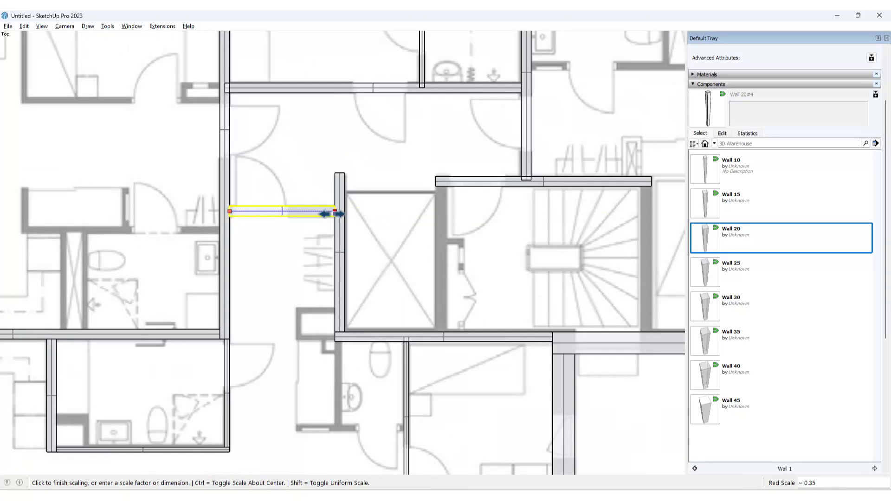
Copy the elevator shaft's left wall to its right side and shorten it to meet the staircase's upper wall
{"action": "key", "text": "space"}
{"action": "left_click", "coordinate": [342, 232]}
{"action": "key", "text": "m"}
{"action": "left_click_drag", "start_coordinate": [346, 331], "coordinate": [444, 332]}
{"action": "scroll", "coordinate": [427, 202], "scroll_direction": "up", "scroll_amount": 2}
{"action": "key", "text": "s"}
{"action": "left_click_drag", "start_coordinate": [449, 159], "coordinate": [452, 168]}
{"action": "left_click", "coordinate": [452, 168]}
{"action": "key", "text": "space"}
Copy the wall between elevator and stairs to the right side of the staircase
{"action": "scroll", "coordinate": [426, 147], "scroll_direction": "down", "scroll_amount": 4}
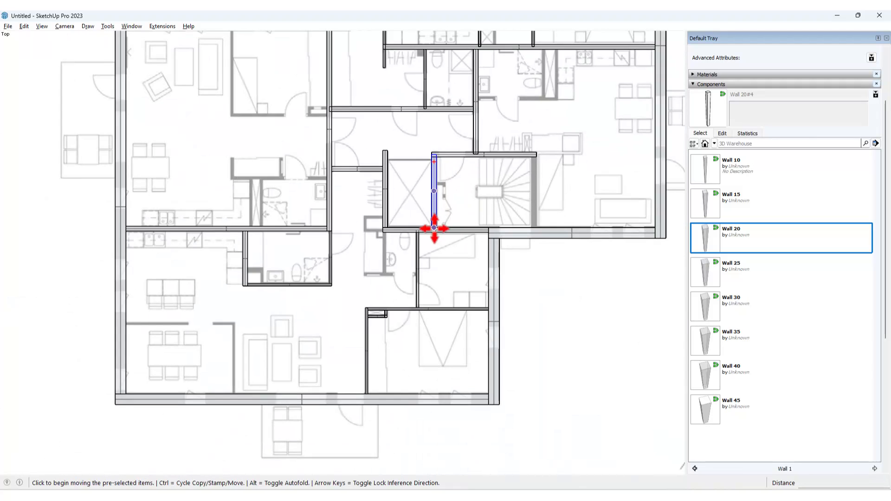
{"action": "scroll", "coordinate": [434, 228], "scroll_direction": "up", "scroll_amount": 2}
{"action": "left_click", "coordinate": [438, 227]}
{"action": "key", "text": "ctrl"}
{"action": "scroll", "coordinate": [590, 227], "scroll_direction": "up", "scroll_amount": 2}
{"action": "left_click", "coordinate": [610, 46]}
{"action": "scroll", "coordinate": [611, 45], "scroll_direction": "up", "scroll_amount": 2}
{"action": "left_click", "coordinate": [607, 45]}
{"action": "middle_click_drag", "start_coordinate": [605, 44], "coordinate": [548, 139], "text": "shift"}
{"action": "scroll", "coordinate": [541, 126], "scroll_direction": "up", "scroll_amount": 2}
{"action": "left_click", "coordinate": [541, 125]}
{"action": "scroll", "coordinate": [536, 121], "scroll_direction": "down", "scroll_amount": 6}
{"action": "key", "text": "space"}
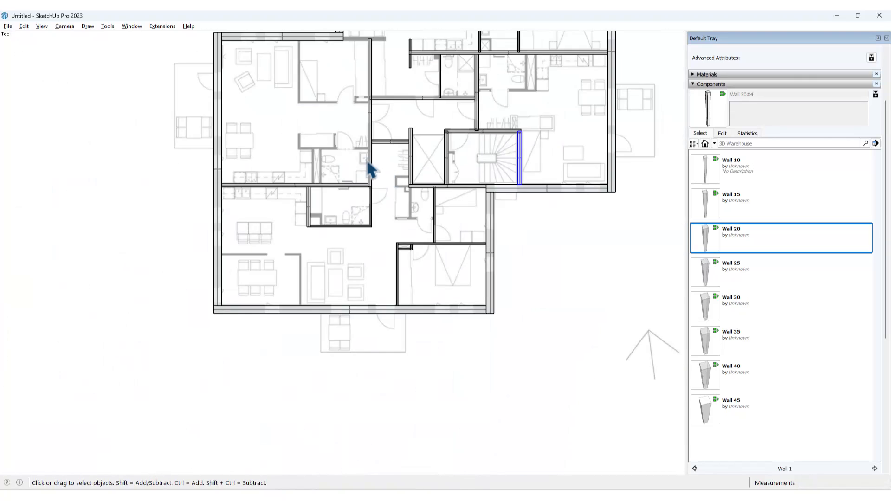
Copy the lower bathroom's right wall to the upper bathroom's shaft, beside the toilet, and scale it to the bathroom's depth
{"action": "scroll", "coordinate": [368, 162], "scroll_direction": "up", "scroll_amount": 4}
{"action": "left_click", "coordinate": [433, 318]}
{"action": "key", "text": "m"}
{"action": "left_click", "coordinate": [434, 385]}
{"action": "key", "text": "ctrl"}
{"action": "left_click", "coordinate": [282, 284]}
{"action": "key", "text": "s"}
{"action": "left_click", "coordinate": [281, 100]}
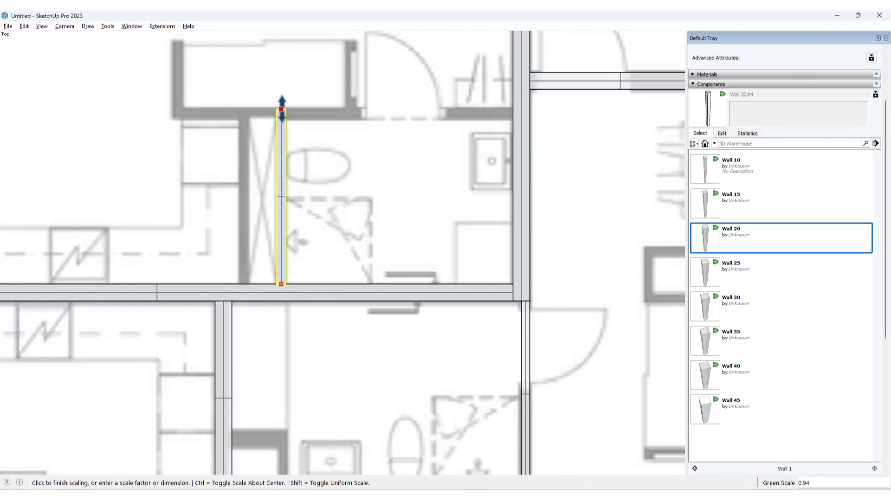
{"action": "left_click", "coordinate": [281, 109]}
Copy the wall beside the toilet to the left side of the shaft
{"action": "key", "text": "m"}
{"action": "left_click", "coordinate": [287, 283]}
{"action": "key", "text": "ctrl"}
{"action": "left_click", "coordinate": [248, 284]}
Copy the lower bathroom's bottom wall to the upper bathroom's top edge and stretch it left to the closet's end
{"action": "key", "text": "space"}
{"action": "scroll", "coordinate": [361, 234], "scroll_direction": "down", "scroll_amount": 2}
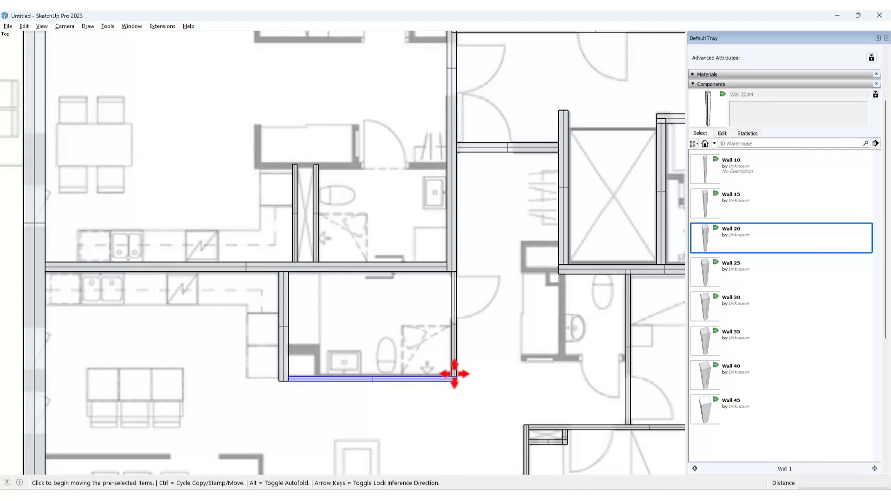
{"action": "left_click", "coordinate": [457, 382]}
{"action": "key", "text": "ctrl"}
{"action": "scroll", "coordinate": [350, 163], "scroll_direction": "up", "scroll_amount": 2}
{"action": "left_click", "coordinate": [515, 173]}
{"action": "key", "text": "s"}
{"action": "left_click", "coordinate": [229, 169]}
{"action": "left_click", "coordinate": [190, 169]}
Copy the shaft wall beside the toilet to the closet's right side and shorten it to the closet's depth
{"action": "key", "text": "space"}
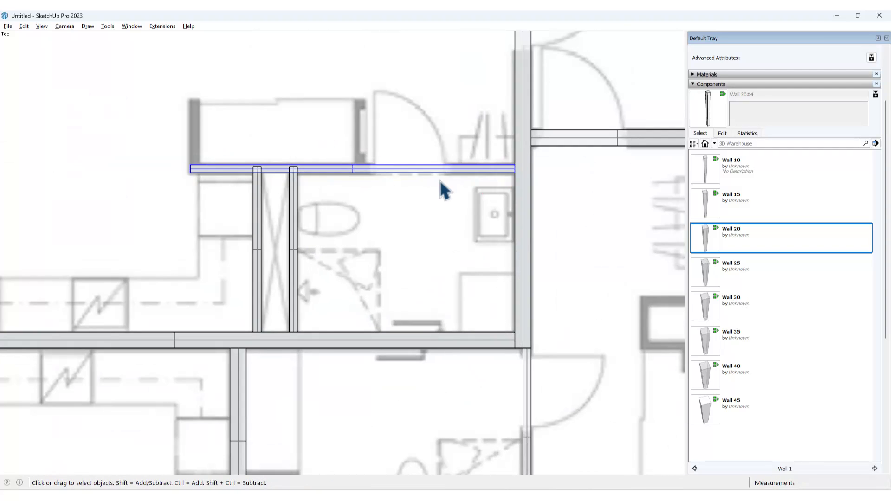
{"action": "left_click", "coordinate": [293, 272]}
{"action": "key", "text": "m"}
{"action": "left_click", "coordinate": [298, 333]}
{"action": "key", "text": "ctrl"}
{"action": "left_click", "coordinate": [364, 165]}
{"action": "key", "text": "s"}
{"action": "left_click", "coordinate": [360, 41]}
{"action": "left_click", "coordinate": [360, 163]}
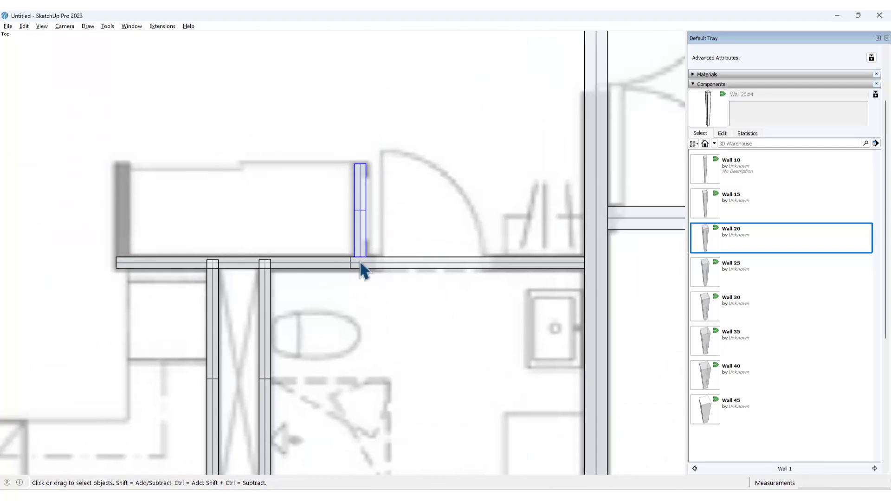
Copy the closet's right side wall to its left side
{"action": "left_click", "coordinate": [356, 254]}
{"action": "key", "text": "ctrl"}
{"action": "left_click", "coordinate": [119, 256]}
Copy the closet's left side wall to the upper bedroom's left edge and stretch it along that bedroom side
{"action": "scroll", "coordinate": [365, 254], "scroll_direction": "down", "scroll_amount": 3}
{"action": "key", "text": "m"}
{"action": "left_click", "coordinate": [277, 246]}
{"action": "key", "text": "ctrl"}
{"action": "left_click", "coordinate": [289, 100]}
{"action": "key", "text": "s"}
{"action": "left_click", "coordinate": [280, 134]}
{"action": "scroll", "coordinate": [295, 271], "scroll_direction": "up", "scroll_amount": 2}
{"action": "left_click", "coordinate": [295, 270]}
Copy the closet's bottom wall to the bottom edge of the bedroom above it
{"action": "key", "text": "space"}
{"action": "scroll", "coordinate": [297, 270], "scroll_direction": "down", "scroll_amount": 2}
{"action": "left_click", "coordinate": [300, 340]}
{"action": "key", "text": "m"}
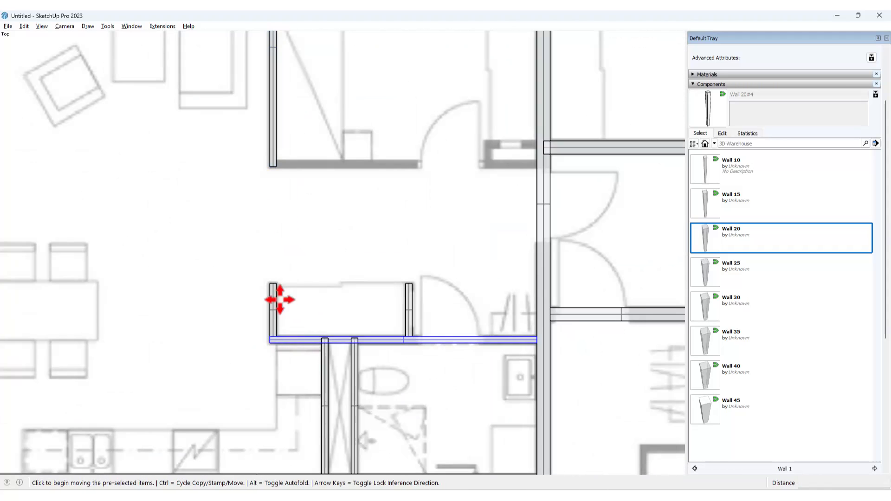
{"action": "key", "text": "space"}
{"action": "scroll", "coordinate": [413, 154], "scroll_direction": "up", "scroll_amount": 3}
{"action": "scroll", "coordinate": [431, 176], "scroll_direction": "down", "scroll_amount": 3}
Copy the bedroom's bottom wall up to the top edge of the small corner shaft and shorten it to the shaft's width
{"action": "key", "text": "m"}
{"action": "left_click", "coordinate": [433, 181]}
{"action": "key", "text": "ctrl"}
{"action": "left_click", "coordinate": [434, 151]}
{"action": "key", "text": "s"}
{"action": "left_click", "coordinate": [148, 157]}
{"action": "scroll", "coordinate": [342, 163], "scroll_direction": "up", "scroll_amount": 2}
{"action": "left_click", "coordinate": [393, 159]}
Copy the closet's right side wall to the left side of the bedroom's corner shaft and shorten it to the shaft's height
{"action": "key", "text": "space"}
{"action": "scroll", "coordinate": [383, 160], "scroll_direction": "down", "scroll_amount": 2}
{"action": "left_click", "coordinate": [308, 327]}
{"action": "key", "text": "m"}
{"action": "left_click", "coordinate": [303, 311]}
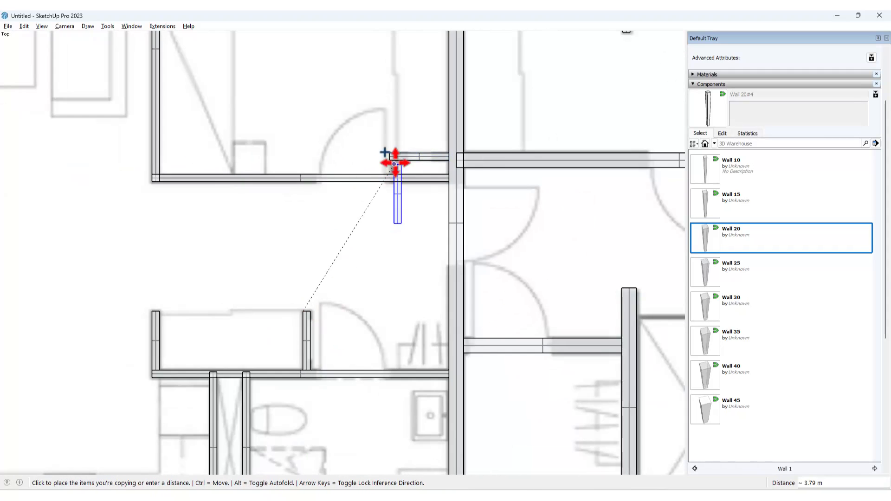
{"action": "left_click", "coordinate": [409, 192]}
{"action": "key", "text": "space"}
Copy the corridor's upper wall to the edge below the upper apartment's dining table and shorten it to the plan's wall length
{"action": "scroll", "coordinate": [318, 169], "scroll_direction": "down", "scroll_amount": 5}
{"action": "scroll", "coordinate": [276, 202], "scroll_direction": "up", "scroll_amount": 3}
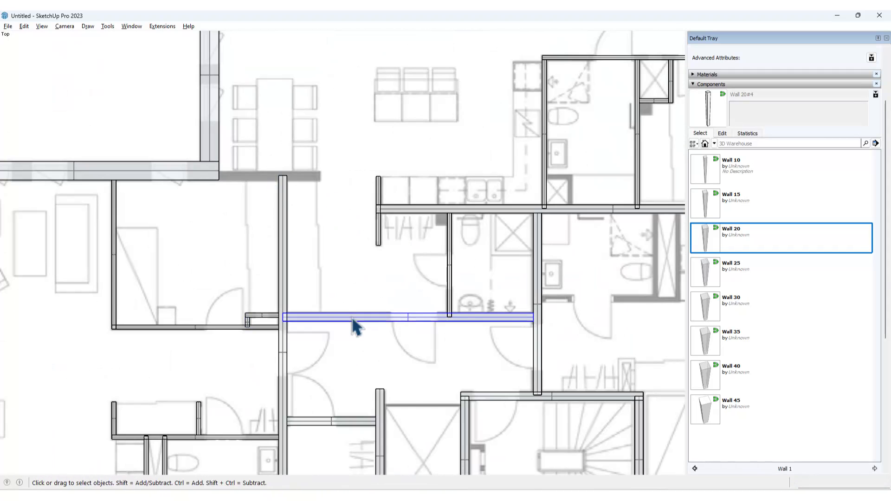
{"action": "key", "text": "m"}
{"action": "left_click", "coordinate": [284, 318]}
{"action": "left_click", "coordinate": [222, 175], "text": "ctrl"}
{"action": "key", "text": "s"}
{"action": "left_click", "coordinate": [477, 175]}
{"action": "left_click", "coordinate": [320, 175]}
{"action": "key", "text": "space"}
{"action": "scroll", "coordinate": [333, 172], "scroll_direction": "down", "scroll_amount": 3}
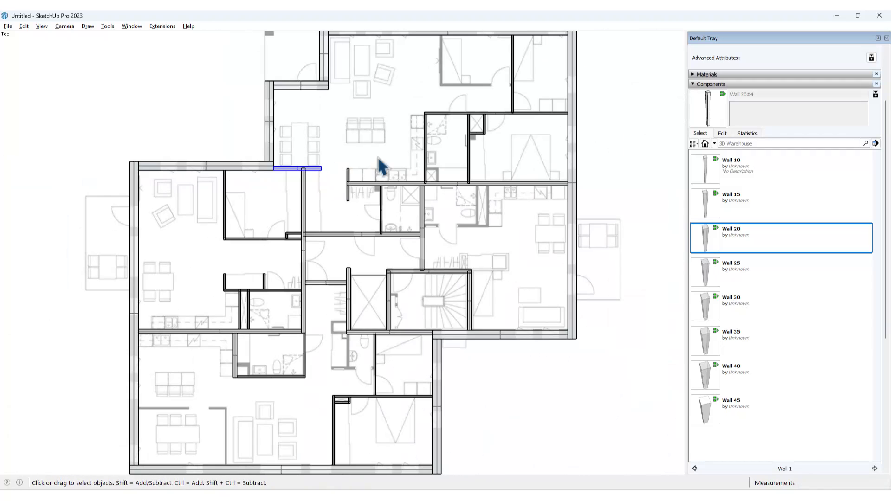
Copy the wall between the upper apartment's small bedrooms to the left bedroom's left edge and shorten it to that bedroom's bottom edge
{"action": "left_click", "coordinate": [514, 67]}
{"action": "scroll", "coordinate": [515, 34], "scroll_direction": "up", "scroll_amount": 5}
{"action": "key", "text": "m"}
{"action": "left_click", "coordinate": [507, 42]}
{"action": "key", "text": "ctrl"}
{"action": "left_click", "coordinate": [226, 42]}
{"action": "key", "text": "s"}
{"action": "left_click", "coordinate": [226, 349]}
{"action": "left_click", "coordinate": [236, 242]}
{"action": "key", "text": "space"}
Copy the wall above the bathroom to the small bedroom's bottom edge and shorten it to the dividing wall between the bedrooms
{"action": "left_click", "coordinate": [322, 350]}
{"action": "key", "text": "m"}
{"action": "left_click", "coordinate": [161, 353], "text": "ctrl"}
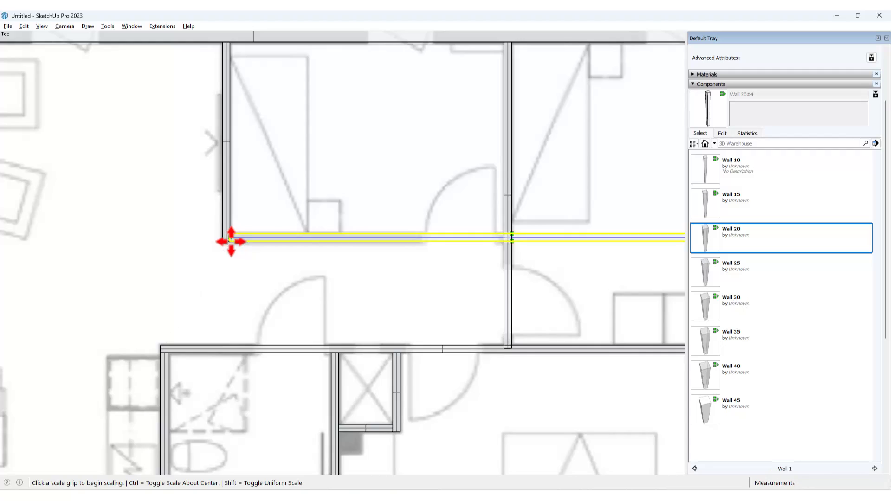
{"action": "left_click", "coordinate": [231, 242]}
{"action": "scroll", "coordinate": [230, 241], "scroll_direction": "down", "scroll_amount": 3}
{"action": "key", "text": "s"}
{"action": "scroll", "coordinate": [385, 244], "scroll_direction": "up", "scroll_amount": 2}
{"action": "left_click", "coordinate": [410, 236]}
{"action": "key", "text": "space"}
Copy the left apartment bathroom's two shaft walls to the shaft beside the right apartment's bathroom
{"action": "scroll", "coordinate": [427, 160], "scroll_direction": "down", "scroll_amount": 6}
{"action": "middle_click_drag", "start_coordinate": [403, 310], "coordinate": [422, 255], "text": "shift"}
{"action": "scroll", "coordinate": [289, 289], "scroll_direction": "up", "scroll_amount": 1}
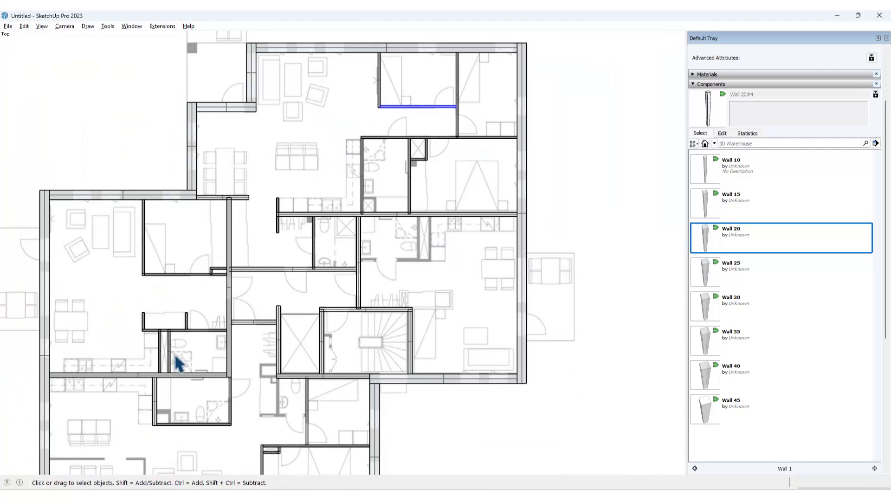
{"action": "scroll", "coordinate": [171, 341], "scroll_direction": "up", "scroll_amount": 4}
{"action": "key", "text": "m"}
{"action": "left_click", "coordinate": [167, 308], "text": "ctrl"}
{"action": "scroll", "coordinate": [167, 308], "scroll_direction": "down", "scroll_amount": 4}
{"action": "scroll", "coordinate": [436, 205], "scroll_direction": "up", "scroll_amount": 3}
{"action": "left_click", "coordinate": [408, 182]}
{"action": "key", "text": "space"}
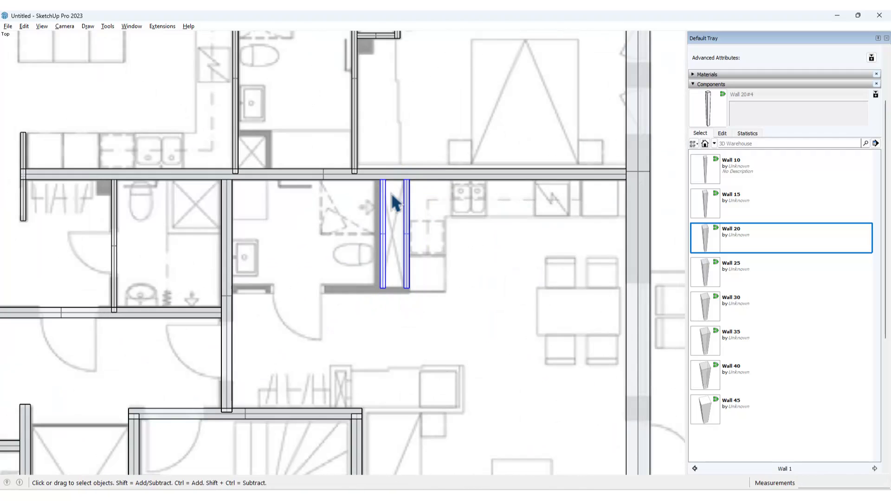
Place a Wall 10 component below the right apartment's shaft and stretch it left along the bathroom's bottom edge to the corridor wall
{"action": "left_click", "coordinate": [386, 193]}
{"action": "scroll", "coordinate": [388, 200], "scroll_direction": "down", "scroll_amount": 3}
{"action": "middle_click_drag", "start_coordinate": [412, 272], "coordinate": [441, 174], "text": "shift"}
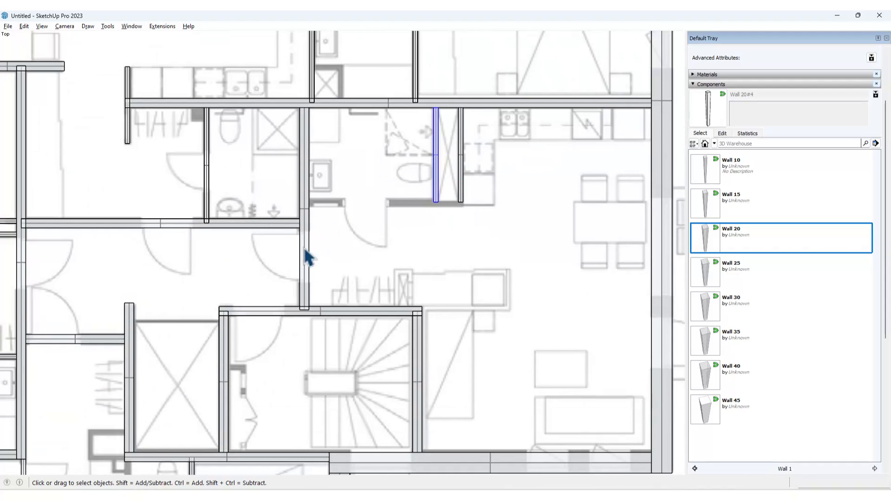
{"action": "left_click", "coordinate": [709, 183]}
{"action": "scroll", "coordinate": [467, 197], "scroll_direction": "up", "scroll_amount": 4}
{"action": "left_click", "coordinate": [425, 222]}
{"action": "left_click", "coordinate": [436, 213]}
{"action": "left_click", "coordinate": [458, 207]}
{"action": "key", "text": "s"}
{"action": "left_click", "coordinate": [449, 212]}
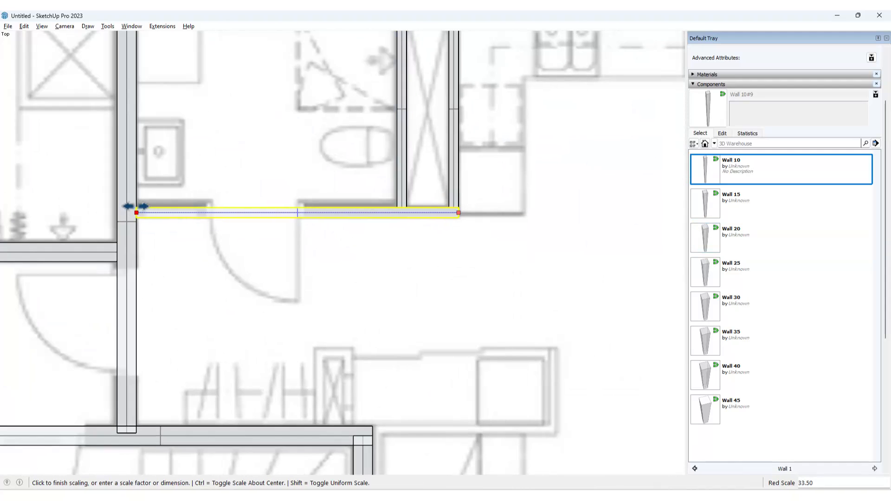
Move the bathroom's bottom wall up 0.05 m to line up with the plan
{"action": "key", "text": "m"}
{"action": "scroll", "coordinate": [455, 217], "scroll_direction": "up", "scroll_amount": 2}
{"action": "left_click", "coordinate": [462, 215]}
{"action": "left_click", "coordinate": [463, 207]}
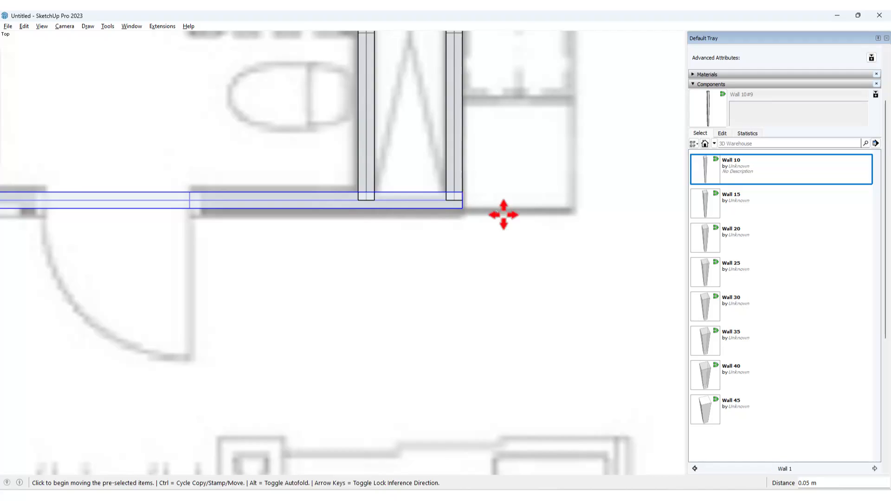
{"action": "key", "text": "space"}
Place a Wall 10 component at the upper left corner of the small toilet room and stretch it down to the room's bottom edge
{"action": "scroll", "coordinate": [515, 218], "scroll_direction": "down", "scroll_amount": 5}
{"action": "scroll", "coordinate": [513, 222], "scroll_direction": "down", "scroll_amount": 3}
{"action": "middle_click_drag", "start_coordinate": [508, 201], "coordinate": [511, 203], "text": "shift"}
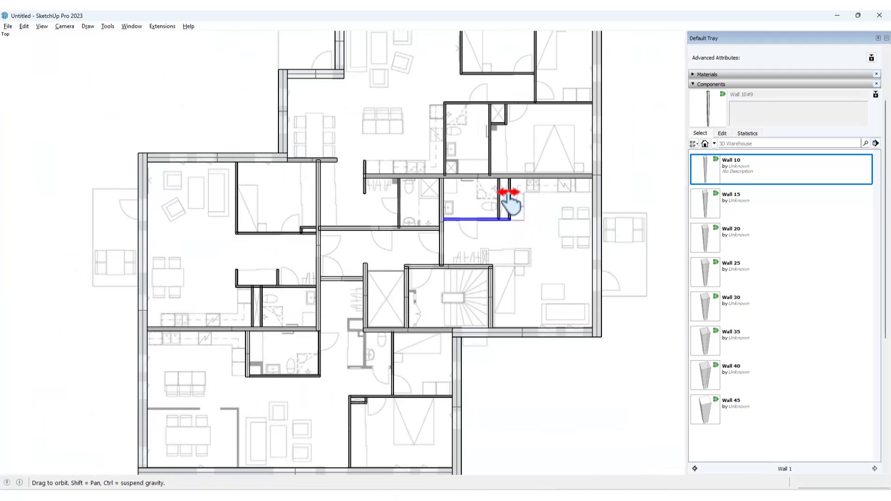
{"action": "scroll", "coordinate": [363, 374], "scroll_direction": "up", "scroll_amount": 8}
{"action": "left_click", "coordinate": [708, 169]}
{"action": "scroll", "coordinate": [391, 307], "scroll_direction": "up", "scroll_amount": 3}
{"action": "left_click", "coordinate": [389, 318]}
{"action": "left_click", "coordinate": [389, 308]}
{"action": "left_click", "coordinate": [377, 234]}
{"action": "key", "text": "s"}
{"action": "left_click", "coordinate": [382, 245]}
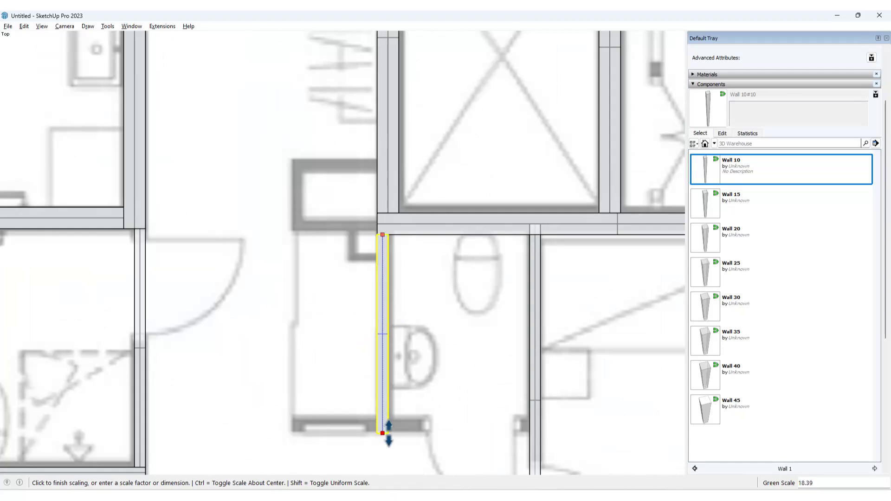
{"action": "left_click", "coordinate": [386, 433]}
{"action": "key", "text": "space"}
Place a Wall 10 component along the bottom of the small toilet room and stretch it left to the adjoining closet's end
{"action": "scroll", "coordinate": [385, 314], "scroll_direction": "down", "scroll_amount": 2}
{"action": "left_click", "coordinate": [695, 178]}
{"action": "scroll", "coordinate": [374, 392], "scroll_direction": "up", "scroll_amount": 2}
{"action": "left_click", "coordinate": [397, 386]}
{"action": "left_click", "coordinate": [298, 387]}
{"action": "key", "text": "space"}
Place a Wall 10 component at the bottom edge of the shaft beside the elevator and stretch it left to the shaft's corner
{"action": "left_click", "coordinate": [706, 170]}
{"action": "left_click", "coordinate": [368, 188]}
{"action": "scroll", "coordinate": [386, 182], "scroll_direction": "up", "scroll_amount": 2}
{"action": "left_click", "coordinate": [386, 181]}
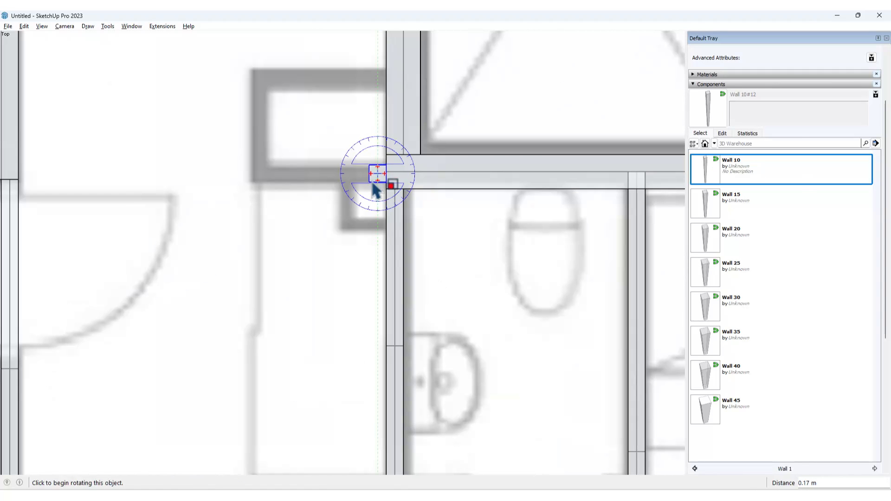
{"action": "key", "text": "s"}
{"action": "left_click", "coordinate": [369, 173]}
{"action": "left_click", "coordinate": [246, 175]}
Place a Wall 10 component on the left side of the shaft beside the elevator and stretch it up to the shaft's top edge
{"action": "left_click", "coordinate": [705, 169]}
{"action": "left_click", "coordinate": [253, 164]}
{"action": "key", "text": "s"}
{"action": "left_click", "coordinate": [262, 147]}
{"action": "left_click", "coordinate": [273, 68]}
{"action": "key", "text": "space"}
Copy the shaft's bottom wall to its top edge
{"action": "left_click", "coordinate": [274, 174]}
{"action": "key", "text": "m"}
{"action": "left_click", "coordinate": [252, 165], "text": "ctrl"}
{"action": "left_click", "coordinate": [253, 70]}
{"action": "key", "text": "space"}
Place a Wall 10 component beside the lower left apartment's dining area and stretch it up to the partition's top end
{"action": "scroll", "coordinate": [357, 268], "scroll_direction": "down", "scroll_amount": 6}
{"action": "middle_click_drag", "start_coordinate": [486, 211], "coordinate": [457, 200], "text": "shift"}
{"action": "left_click", "coordinate": [696, 177]}
{"action": "scroll", "coordinate": [218, 395], "scroll_direction": "up", "scroll_amount": 6}
{"action": "left_click", "coordinate": [220, 394]}
{"action": "key", "text": "s"}
{"action": "left_click", "coordinate": [223, 388]}
{"action": "left_click", "coordinate": [223, 191]}
Place a Wall 10 component at the top of the dining partition and stretch it left to the opening's edge
{"action": "left_click", "coordinate": [701, 172]}
{"action": "left_click", "coordinate": [220, 189]}
{"action": "key", "text": "s"}
{"action": "scroll", "coordinate": [209, 194], "scroll_direction": "up", "scroll_amount": 2}
{"action": "left_click_drag", "start_coordinate": [215, 195], "coordinate": [139, 195]}
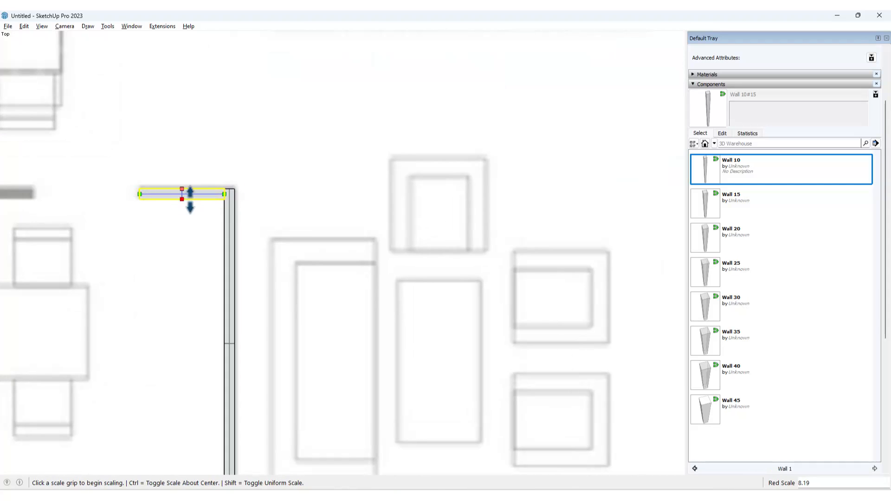
Copy the short dining partition wall to the other side of the opening and stretch it left to the exterior wall
{"action": "key", "text": "m"}
{"action": "left_click", "coordinate": [224, 189], "text": "ctrl"}
{"action": "scroll", "coordinate": [33, 190], "scroll_direction": "up", "scroll_amount": 2}
{"action": "middle_click_drag", "start_coordinate": [32, 190], "coordinate": [362, 192], "text": "shift"}
{"action": "left_click", "coordinate": [255, 189]}
{"action": "key", "text": "s"}
{"action": "scroll", "coordinate": [255, 190], "scroll_direction": "down", "scroll_amount": 2}
{"action": "left_click_drag", "start_coordinate": [279, 194], "coordinate": [102, 194]}
{"action": "key", "text": "space"}
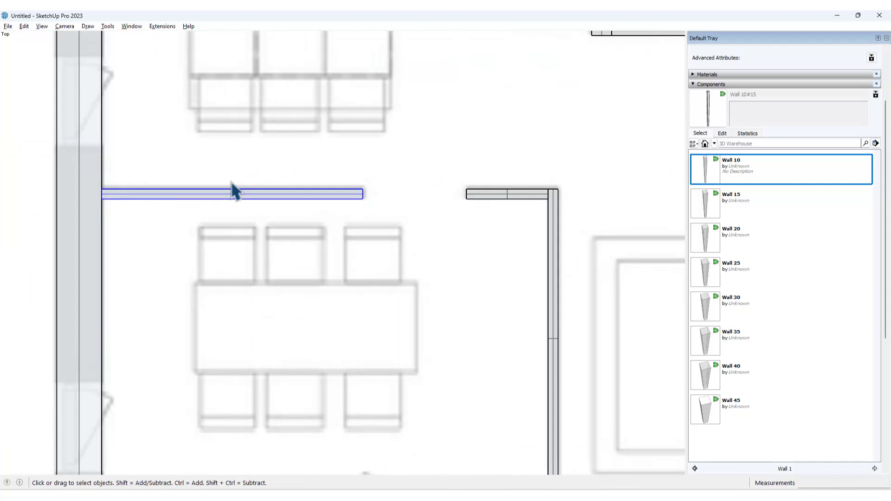
Examine the complete wall layout from above and the vertical position of the walls from the side
{"action": "scroll", "coordinate": [274, 165], "scroll_direction": "down", "scroll_amount": 10}
{"action": "scroll", "coordinate": [419, 153], "scroll_direction": "down", "scroll_amount": 1}
{"action": "middle_click_drag", "start_coordinate": [428, 142], "coordinate": [355, 350], "text": "shift"}
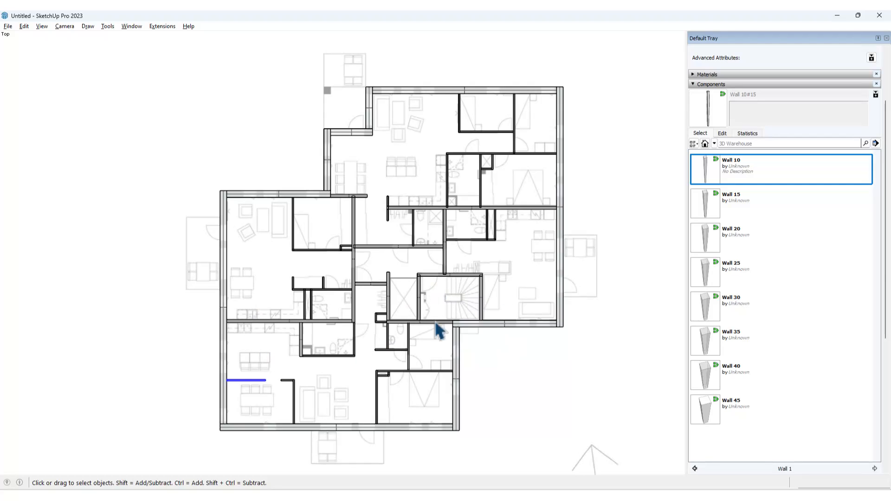
{"action": "key", "text": "o"}
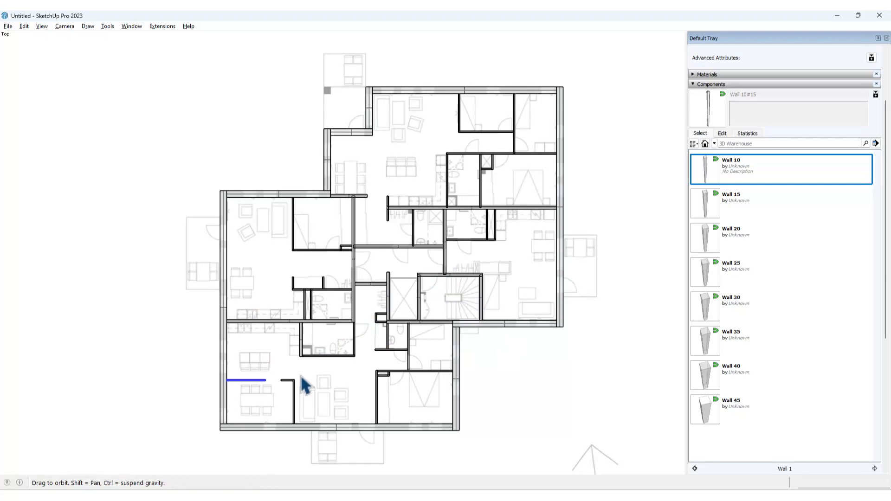
{"action": "key", "text": "space"}
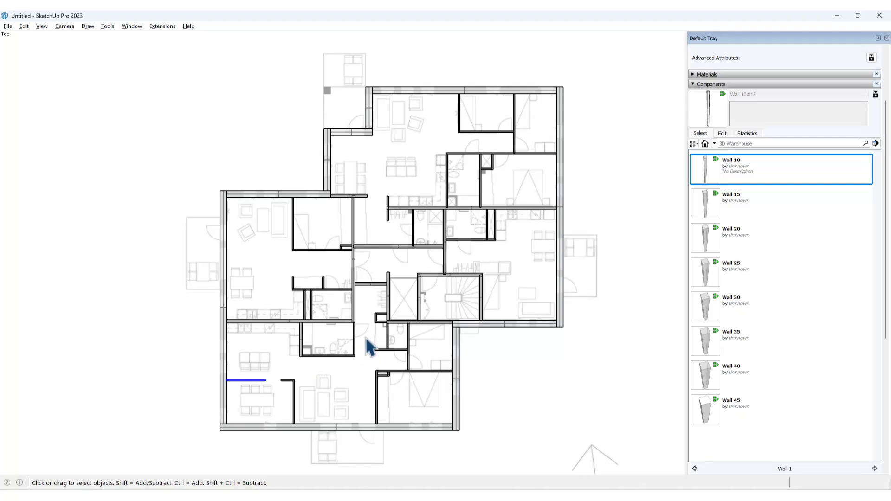
{"action": "middle_click_drag", "start_coordinate": [341, 387], "coordinate": [458, 173]}
{"action": "left_click_drag", "start_coordinate": [270, 204], "coordinate": [270, 204]}
{"action": "left_click", "coordinate": [402, 212]}
{"action": "mouse_move", "coordinate": [432, 234]}
{"action": "middle_mouse_down"}
{"action": "mouse_move", "coordinate": [378, 235]}
{"action": "mouse_move", "coordinate": [384, 284]}
{"action": "mouse_move", "coordinate": [408, 234]}
{"action": "mouse_move", "coordinate": [429, 244]}
{"action": "middle_mouse_up"}
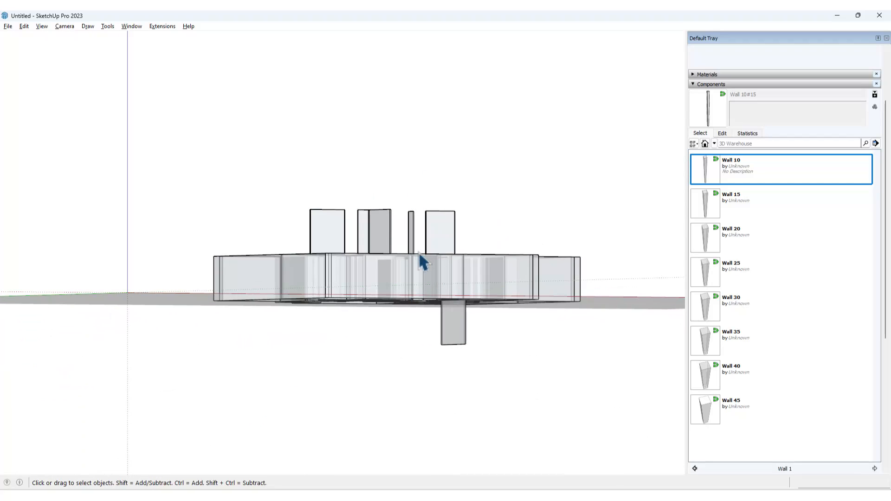
{"action": "middle_click_drag", "start_coordinate": [475, 140], "coordinate": [465, 178], "text": "shift"}
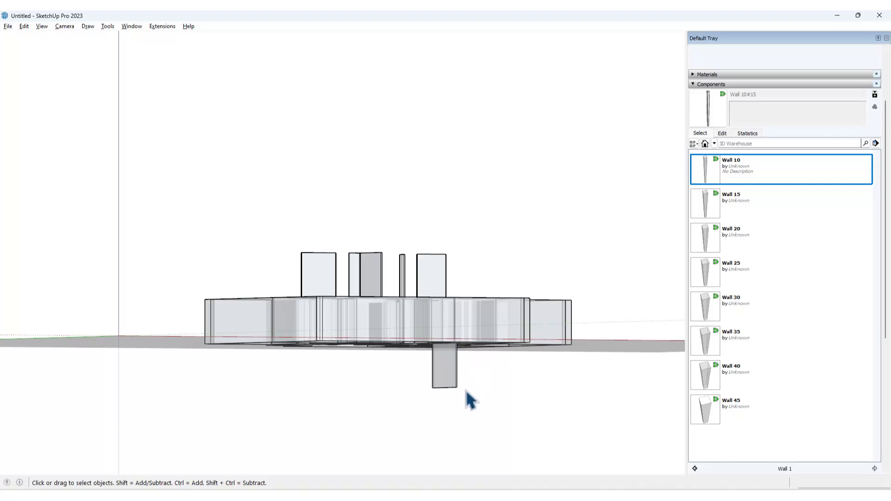
Select all the wall components in the model and display the JHS PowerBar toolbar
{"action": "left_click_drag", "start_coordinate": [455, 242], "coordinate": [154, 313]}
{"action": "left_click", "coordinate": [474, 308], "text": "ctrl"}
{"action": "middle_click_drag", "start_coordinate": [358, 418], "coordinate": [408, 420]}
{"action": "scroll", "coordinate": [421, 355], "scroll_direction": "up", "scroll_amount": 3}
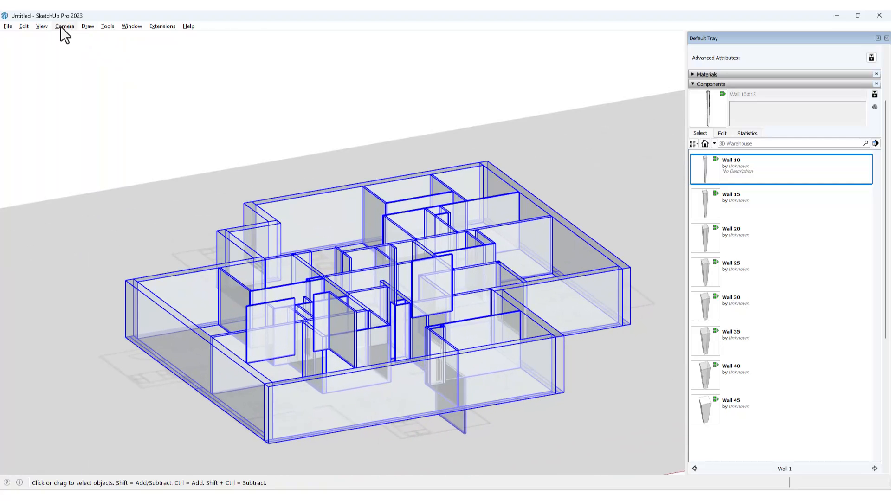
{"action": "left_click", "coordinate": [46, 26]}
{"action": "mouse_move", "coordinate": [107, 27]}
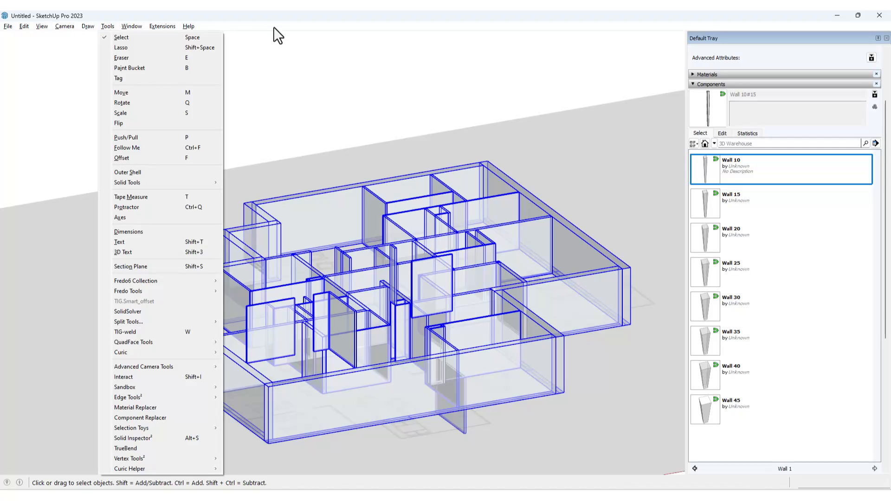
{"action": "left_click", "coordinate": [254, 18]}
{"action": "right_click", "coordinate": [257, 24]}
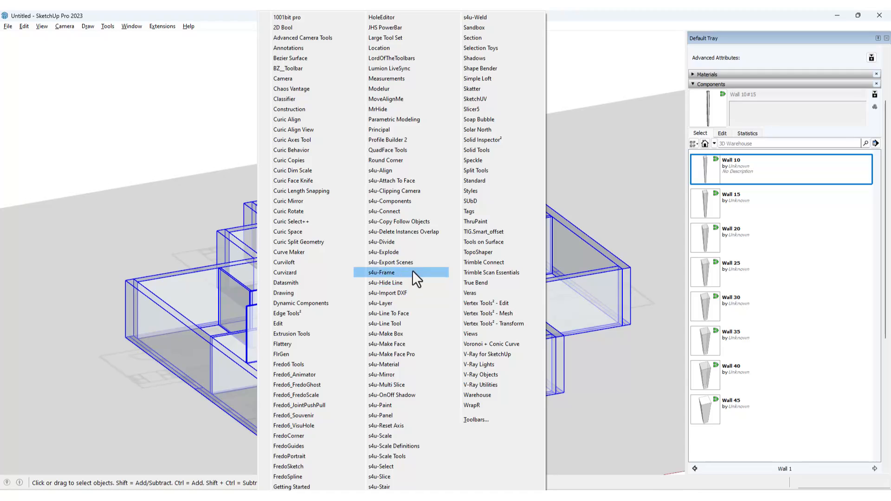
{"action": "left_click", "coordinate": [408, 28]}
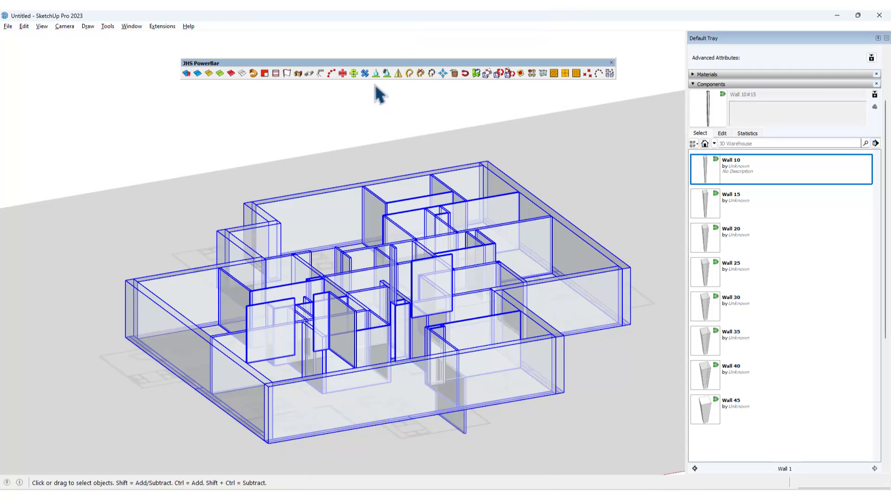
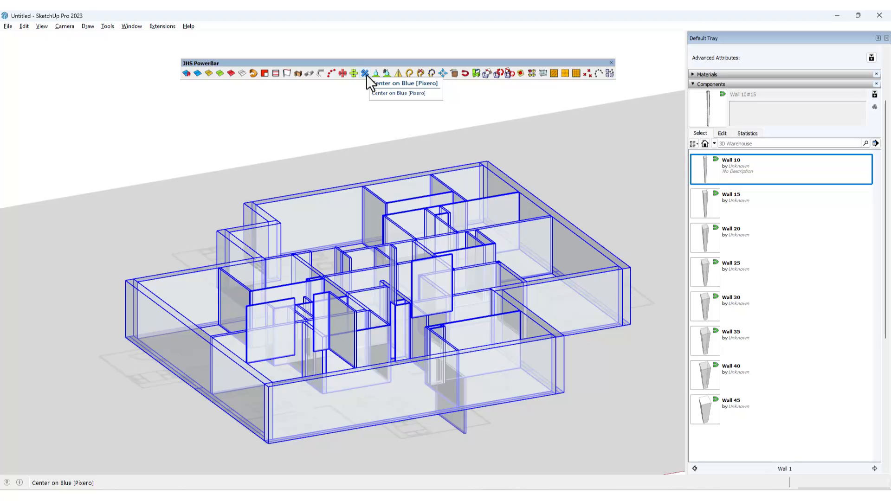
Align all the selected walls to one height with JHS PowerBar's Center on Blue command
{"action": "left_click", "coordinate": [365, 74]}
{"action": "middle_click_drag", "start_coordinate": [437, 364], "coordinate": [499, 288]}
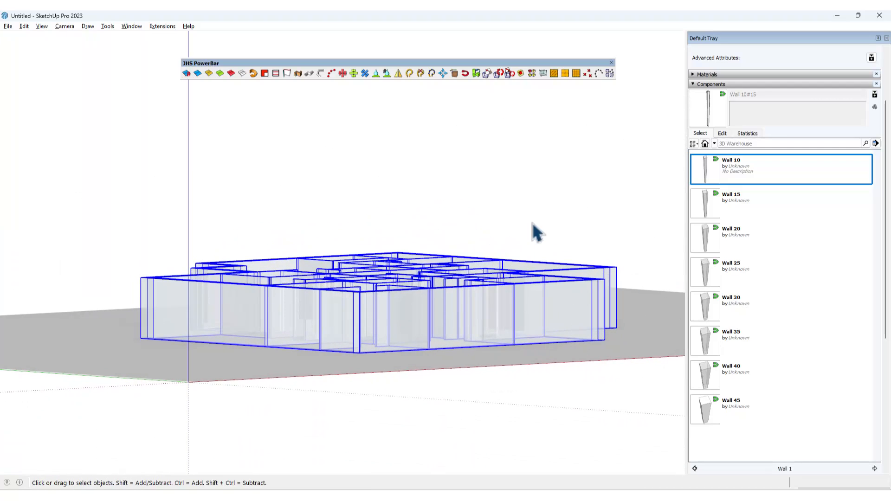
{"action": "middle_click_drag", "start_coordinate": [533, 224], "coordinate": [502, 258]}
{"action": "scroll", "coordinate": [466, 278], "scroll_direction": "down", "scroll_amount": 3}
{"action": "middle_click_drag", "start_coordinate": [457, 293], "coordinate": [421, 354]}
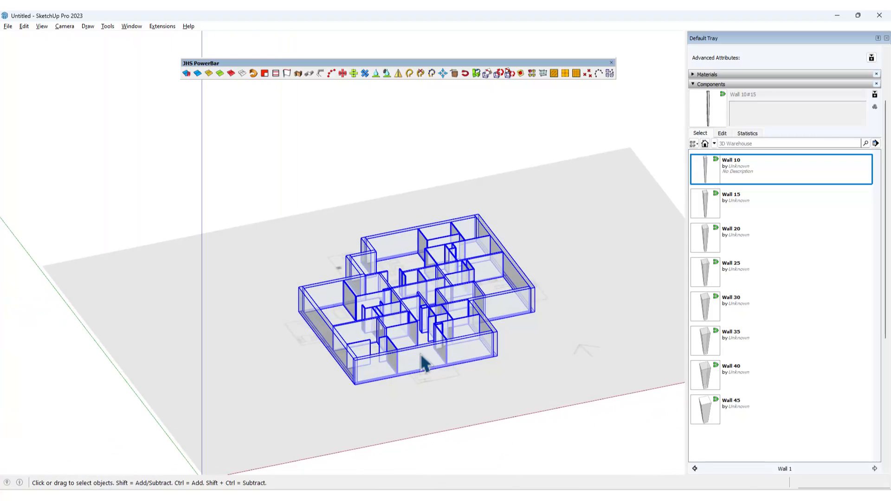
{"action": "scroll", "coordinate": [423, 364], "scroll_direction": "up", "scroll_amount": 3}
{"action": "scroll", "coordinate": [476, 344], "scroll_direction": "down", "scroll_amount": 3}
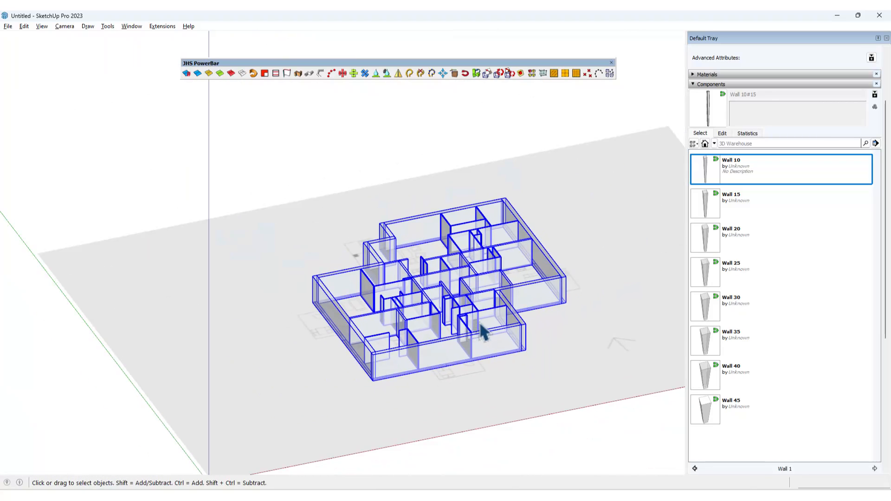
Close the JHS PowerBar toolbar, group all the selected walls and open the group for editing
{"action": "left_click", "coordinate": [613, 63]}
{"action": "middle_click_drag", "start_coordinate": [499, 301], "coordinate": [434, 283]}
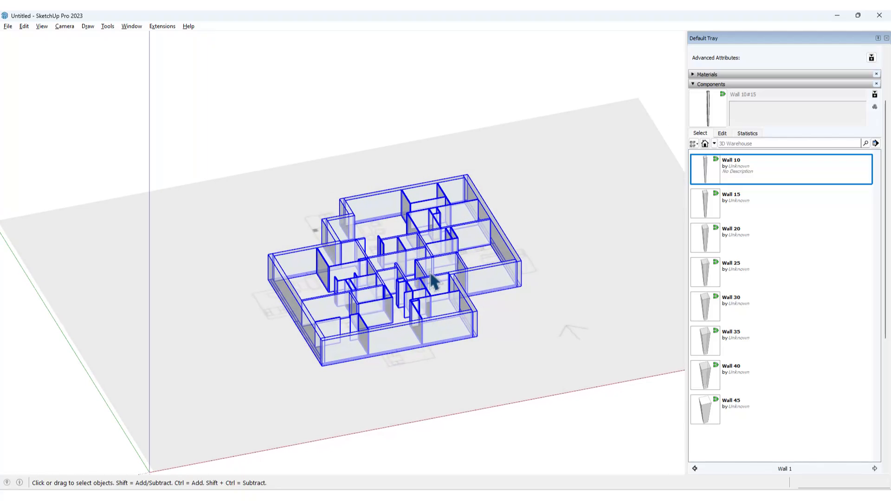
{"action": "key", "text": "ctrl+g"}
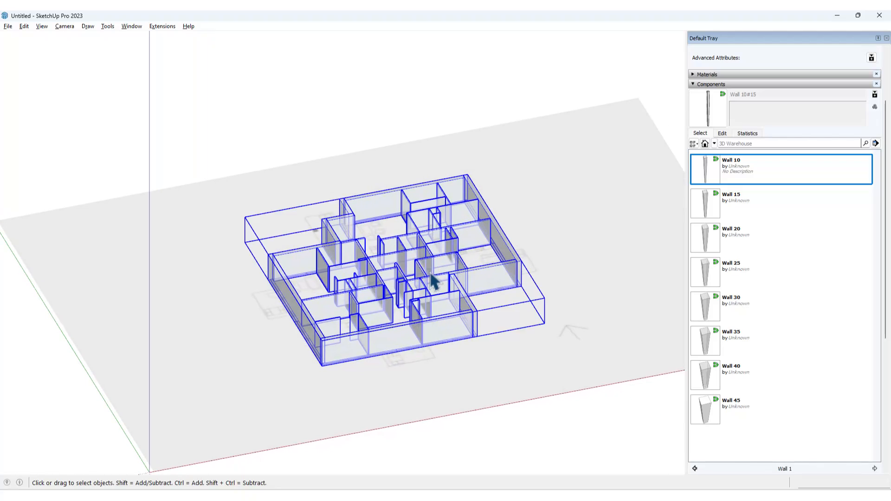
{"action": "scroll", "coordinate": [462, 307], "scroll_direction": "up", "scroll_amount": 2}
{"action": "double_click", "coordinate": [475, 301]}
{"action": "scroll", "coordinate": [475, 321], "scroll_direction": "up", "scroll_amount": 3}
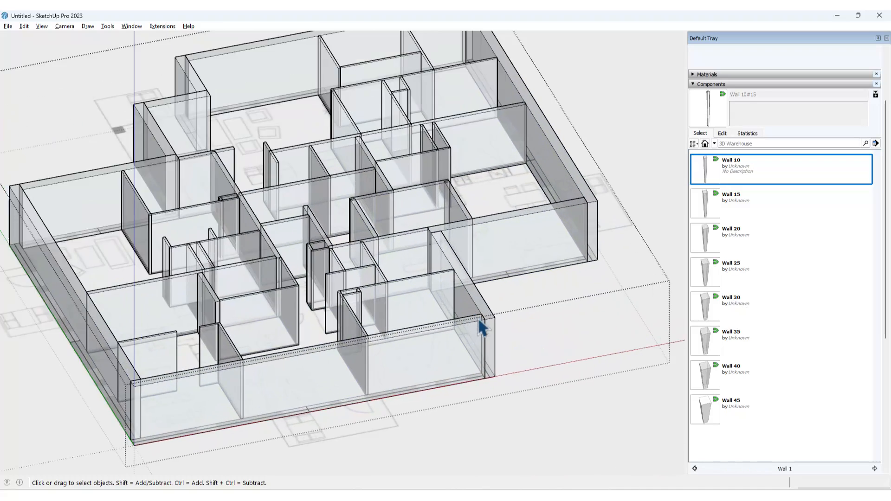
Explode all the wall components inside the group into plain faces and edges
{"action": "key", "text": "ctrl+a"}
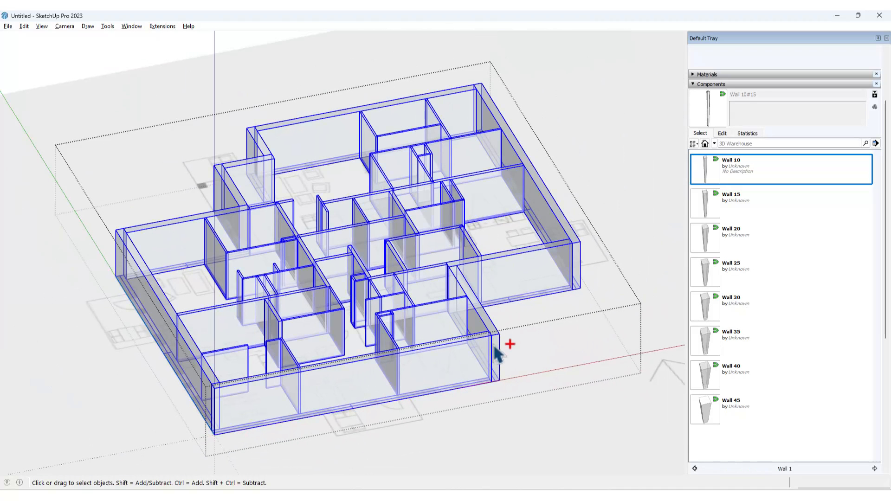
{"action": "right_click", "coordinate": [482, 321]}
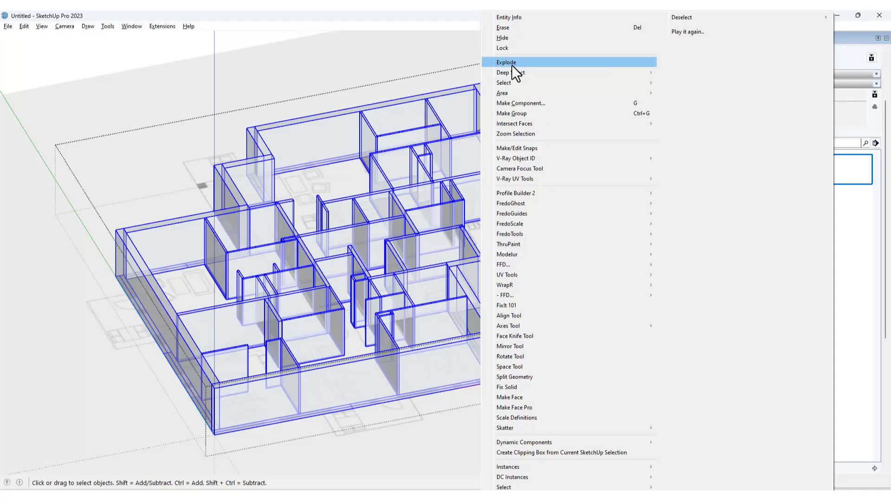
{"action": "left_click", "coordinate": [393, 18]}
{"action": "middle_click_drag", "start_coordinate": [452, 235], "coordinate": [466, 288]}
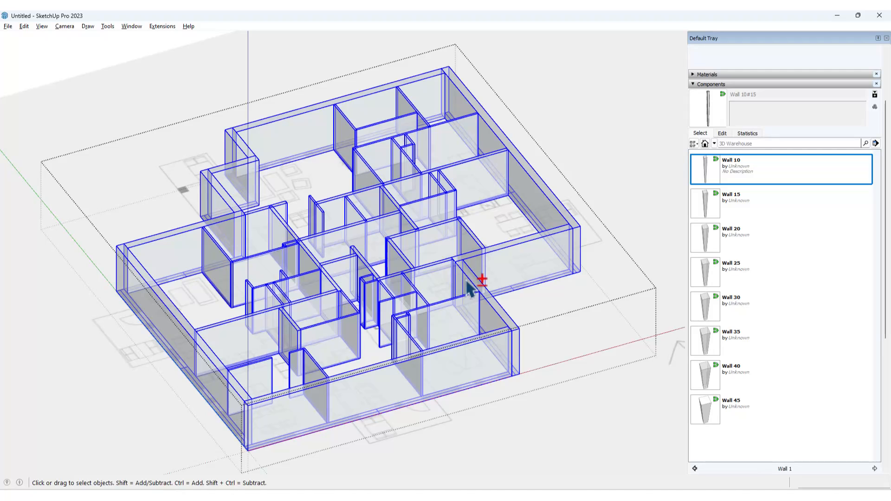
{"action": "key", "text": "shift+x"}
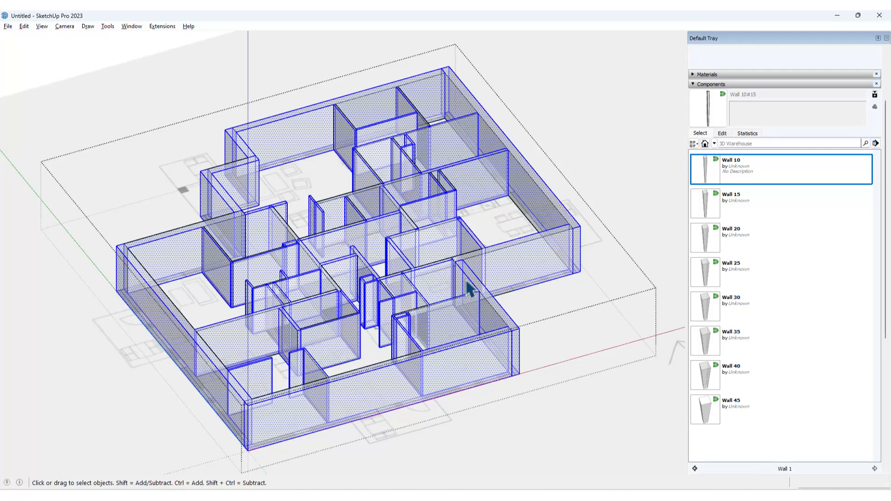
Examine the junctions where the exploded walls meet throughout the floor plan
{"action": "middle_click_drag", "start_coordinate": [569, 316], "coordinate": [547, 372]}
{"action": "scroll", "coordinate": [404, 297], "scroll_direction": "down", "scroll_amount": 3}
{"action": "scroll", "coordinate": [407, 300], "scroll_direction": "up", "scroll_amount": 5}
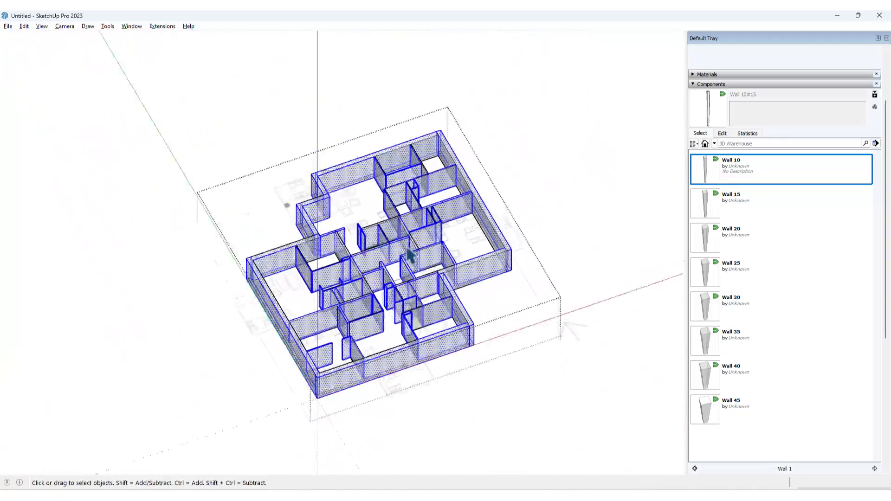
{"action": "middle_click_drag", "start_coordinate": [508, 268], "coordinate": [389, 246]}
{"action": "scroll", "coordinate": [444, 239], "scroll_direction": "down", "scroll_amount": 4}
{"action": "scroll", "coordinate": [445, 246], "scroll_direction": "up", "scroll_amount": 2}
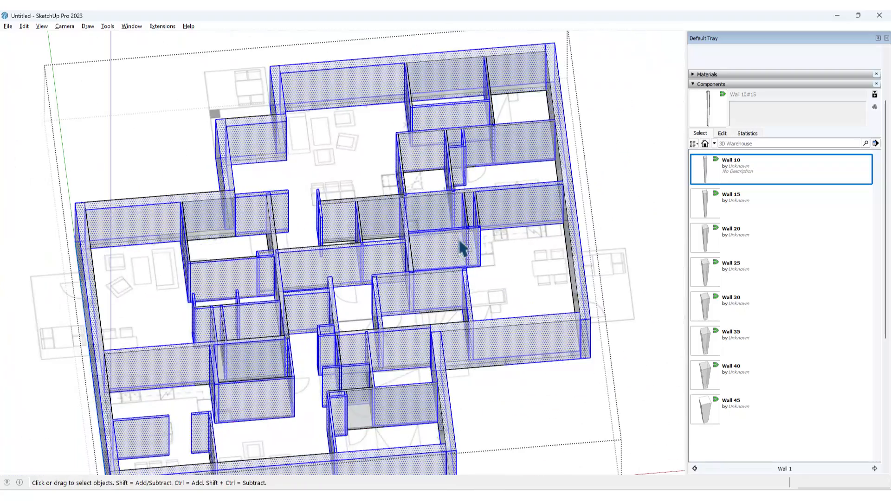
{"action": "middle_click_drag", "start_coordinate": [337, 274], "coordinate": [428, 255]}
{"action": "scroll", "coordinate": [378, 243], "scroll_direction": "up", "scroll_amount": 4}
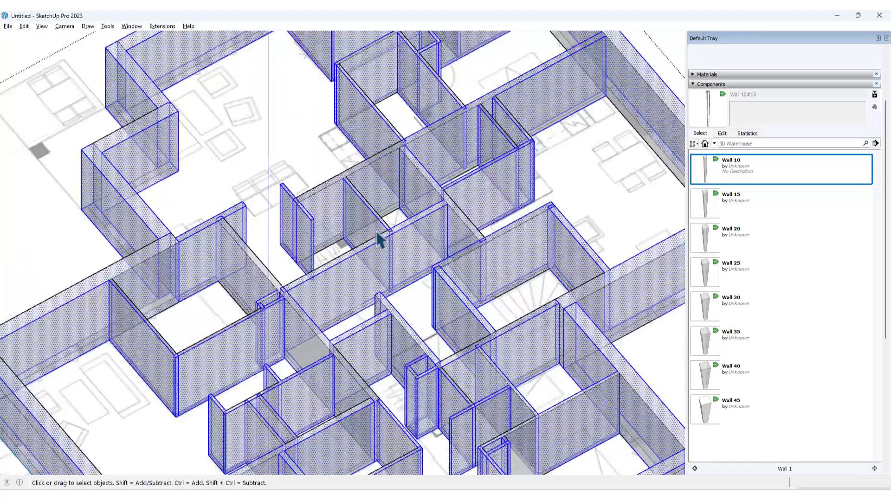
{"action": "scroll", "coordinate": [390, 240], "scroll_direction": "down", "scroll_amount": 3}
{"action": "scroll", "coordinate": [379, 237], "scroll_direction": "up", "scroll_amount": 4}
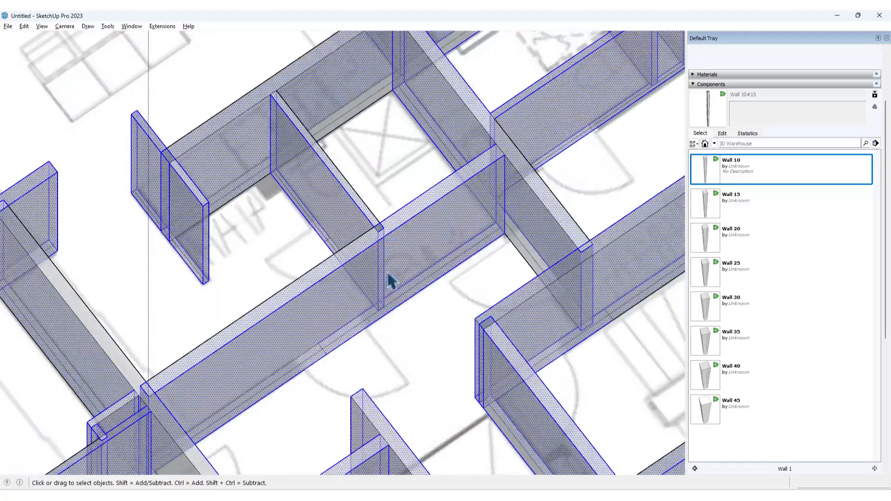
{"action": "scroll", "coordinate": [385, 225], "scroll_direction": "down", "scroll_amount": 7}
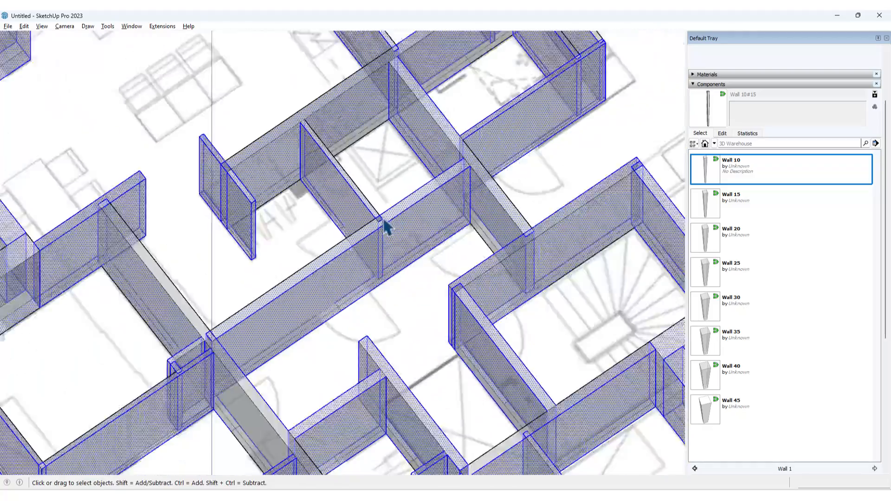
{"action": "middle_click_drag", "start_coordinate": [408, 297], "coordinate": [387, 195]}
{"action": "scroll", "coordinate": [424, 300], "scroll_direction": "up", "scroll_amount": 2}
{"action": "scroll", "coordinate": [423, 300], "scroll_direction": "up", "scroll_amount": 1}
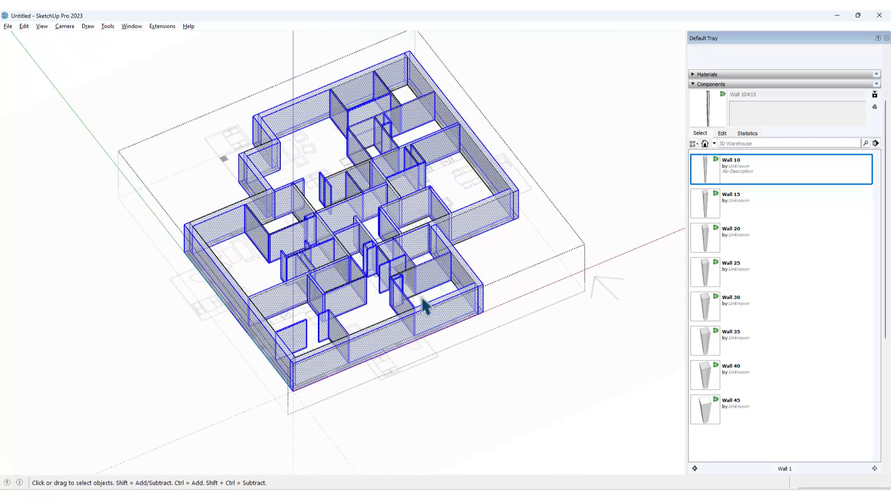
Intersect the faces of all the exploded walls with the selection
{"action": "middle_click_drag", "start_coordinate": [424, 303], "coordinate": [377, 244]}
{"action": "scroll", "coordinate": [378, 233], "scroll_direction": "up", "scroll_amount": 2}
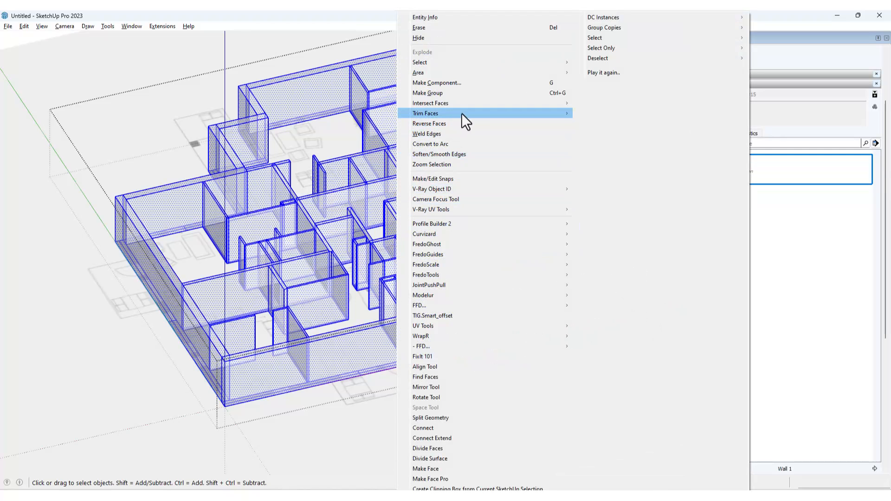
{"action": "mouse_move", "coordinate": [473, 104]}
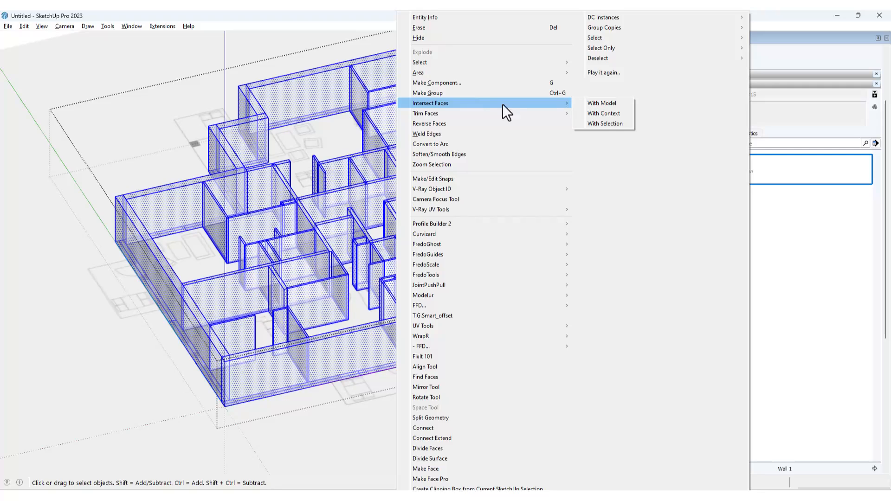
{"action": "left_click", "coordinate": [613, 123]}
{"action": "left_click", "coordinate": [612, 121]}
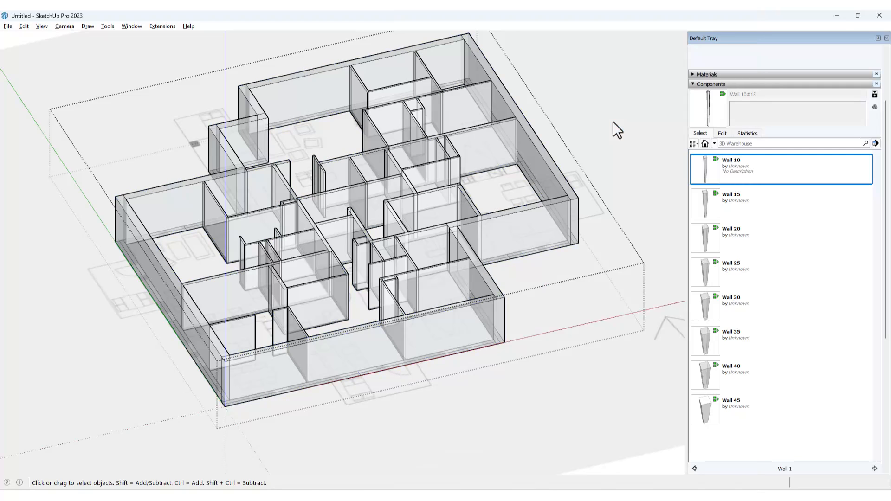
{"action": "scroll", "coordinate": [441, 197], "scroll_direction": "up", "scroll_amount": 6}
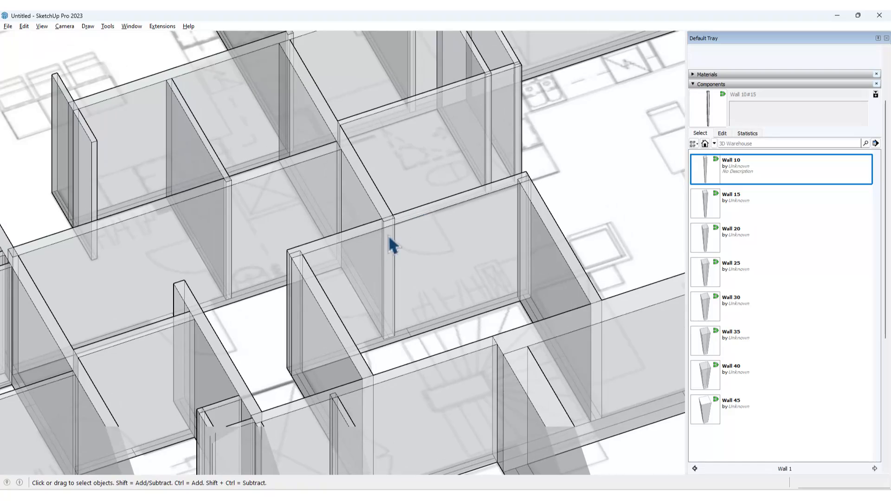
{"action": "scroll", "coordinate": [404, 278], "scroll_direction": "down", "scroll_amount": 5}
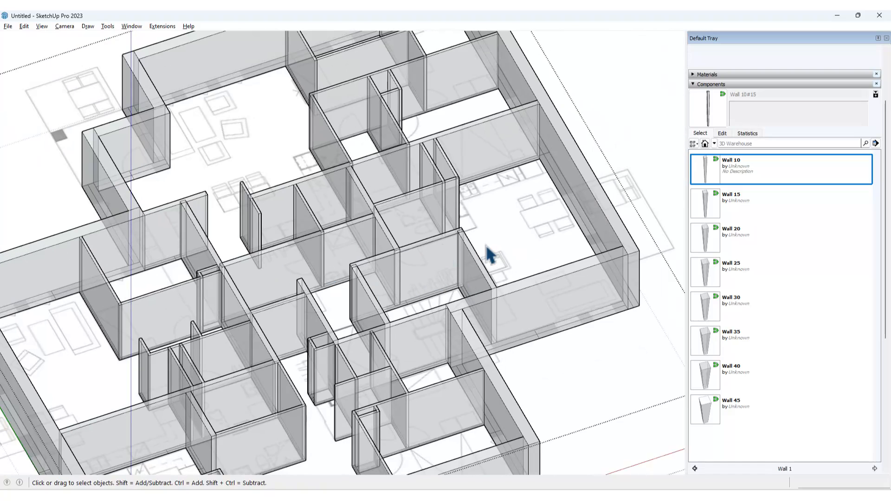
{"action": "scroll", "coordinate": [486, 244], "scroll_direction": "down", "scroll_amount": 5}
{"action": "middle_click_drag", "start_coordinate": [461, 252], "coordinate": [423, 237]}
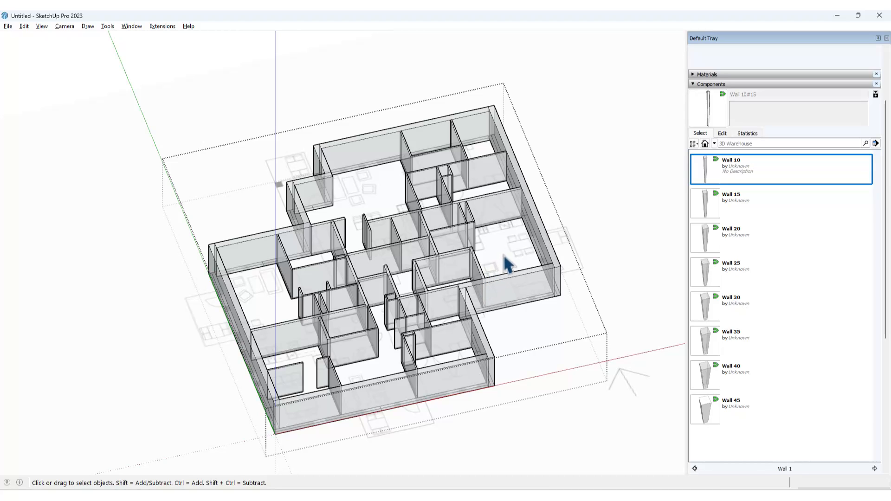
Inspect the wall group with Solid Inspector² and fix its internal faces
{"action": "key", "text": "shift+i"}
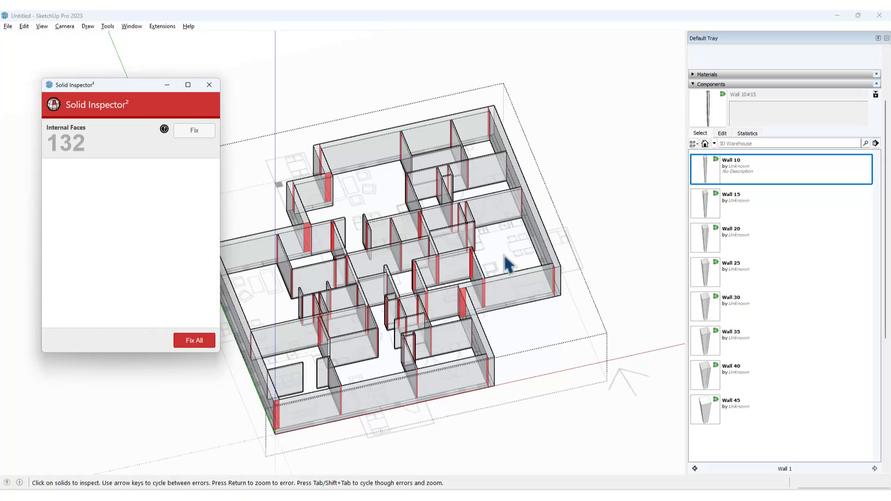
{"action": "left_click_drag", "start_coordinate": [106, 86], "coordinate": [91, 86]}
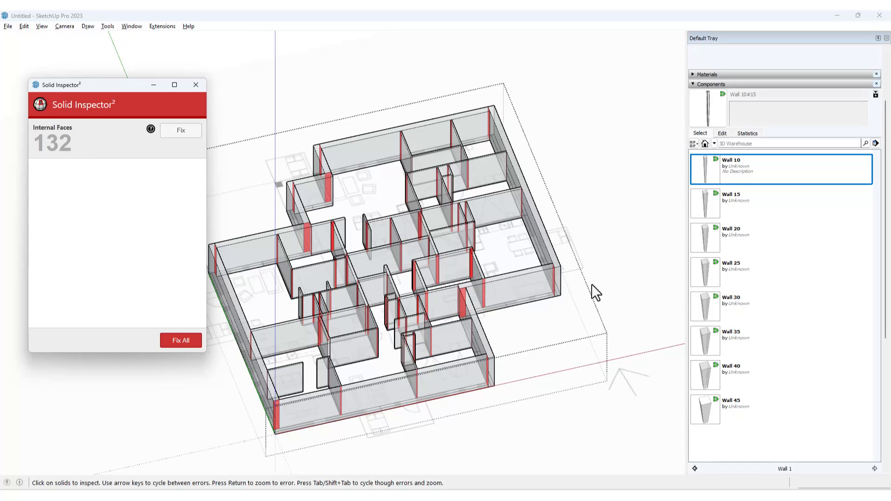
{"action": "mouse_move", "coordinate": [547, 278]}
{"action": "middle_mouse_down"}
{"action": "mouse_move", "coordinate": [547, 265]}
{"action": "mouse_move", "coordinate": [556, 269]}
{"action": "middle_mouse_up"}
{"action": "scroll", "coordinate": [556, 269], "scroll_direction": "up", "scroll_amount": 3}
{"action": "scroll", "coordinate": [556, 269], "scroll_direction": "down", "scroll_amount": 5}
{"action": "middle_click_drag", "start_coordinate": [469, 272], "coordinate": [502, 302]}
{"action": "scroll", "coordinate": [482, 268], "scroll_direction": "up", "scroll_amount": 3}
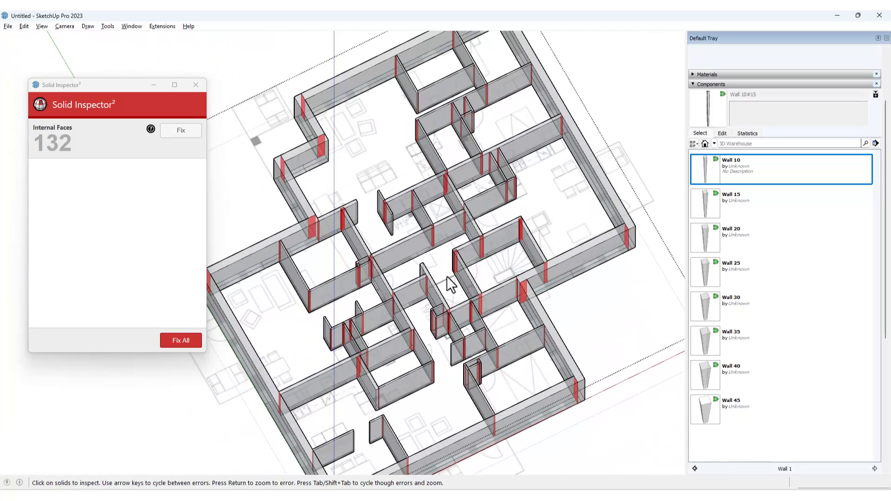
{"action": "left_click", "coordinate": [169, 132]}
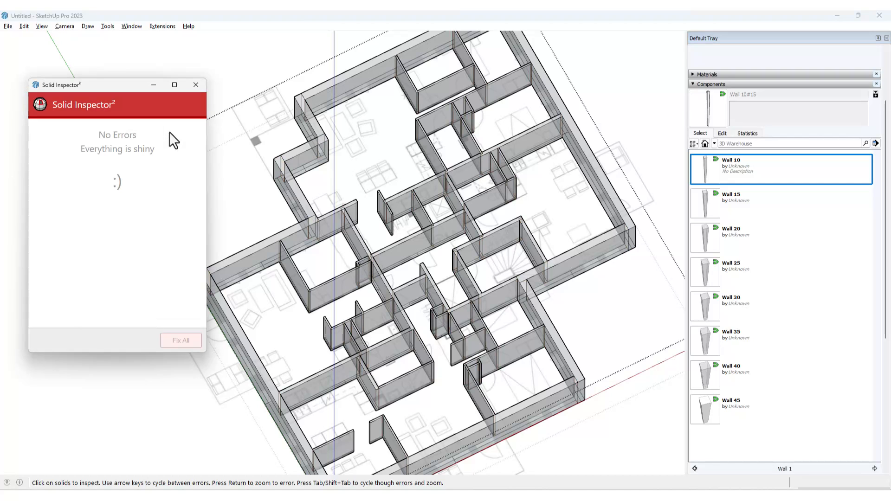
{"action": "left_click", "coordinate": [195, 85]}
Examine the wall junctions and the overall layout from above for leftover edges
{"action": "middle_click_drag", "start_coordinate": [531, 155], "coordinate": [366, 125]}
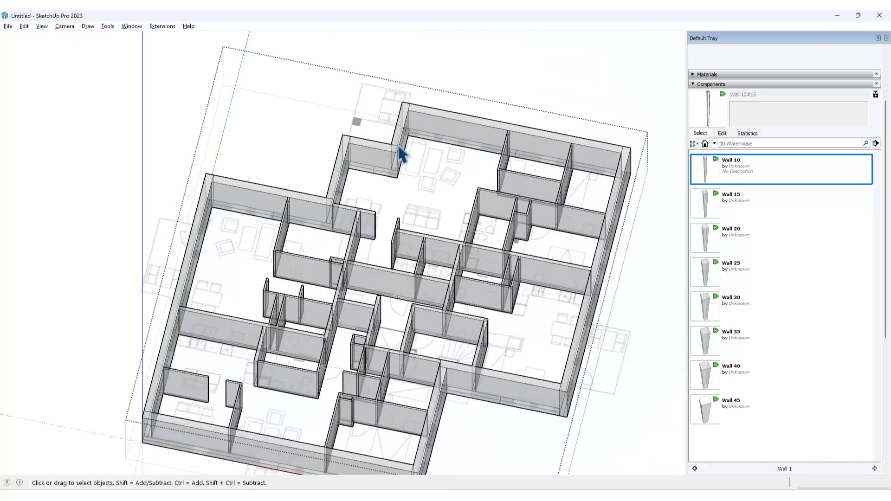
{"action": "scroll", "coordinate": [516, 290], "scroll_direction": "up", "scroll_amount": 5}
{"action": "middle_click_drag", "start_coordinate": [514, 290], "coordinate": [491, 269]}
{"action": "scroll", "coordinate": [533, 302], "scroll_direction": "down", "scroll_amount": 10}
{"action": "scroll", "coordinate": [492, 268], "scroll_direction": "up", "scroll_amount": 4}
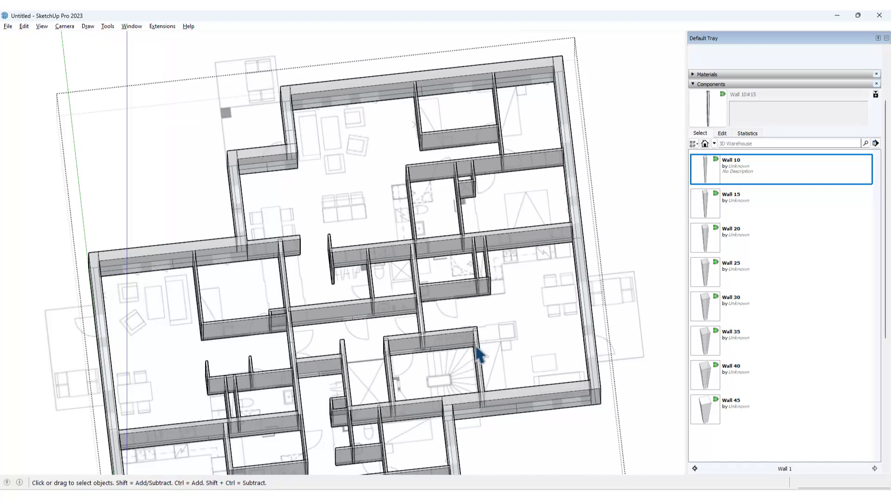
{"action": "middle_click_drag", "start_coordinate": [476, 348], "coordinate": [444, 22]}
{"action": "middle_click_drag", "start_coordinate": [458, 217], "coordinate": [450, 459]}
{"action": "scroll", "coordinate": [474, 294], "scroll_direction": "up", "scroll_amount": 4}
{"action": "mouse_move", "coordinate": [476, 301]}
{"action": "middle_mouse_down"}
{"action": "mouse_move", "coordinate": [472, 319]}
{"action": "mouse_move", "coordinate": [483, 308]}
{"action": "middle_mouse_up"}
{"action": "scroll", "coordinate": [483, 308], "scroll_direction": "down", "scroll_amount": 3}
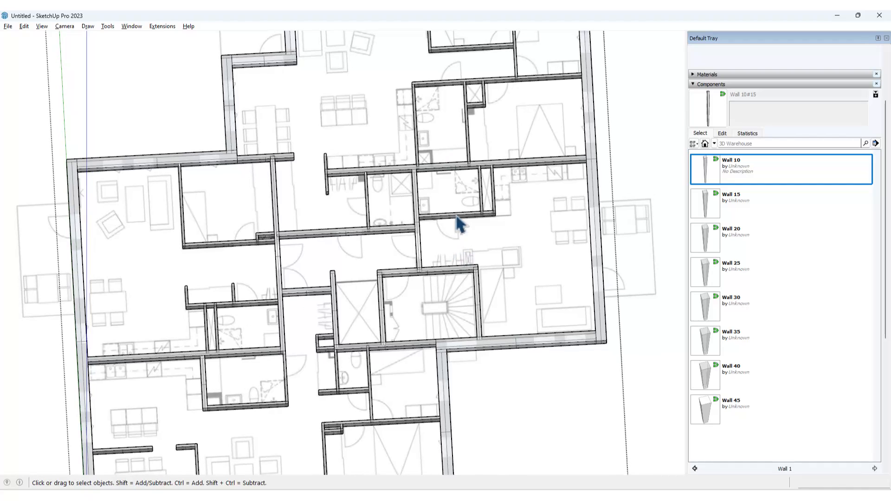
Run CleanUp³ on the selected walls, merging coplanar faces, repairing split edges and erasing stray edges
{"action": "scroll", "coordinate": [464, 186], "scroll_direction": "down", "scroll_amount": 6}
{"action": "middle_click_drag", "start_coordinate": [463, 185], "coordinate": [413, 160]}
{"action": "left_click_drag", "start_coordinate": [234, 177], "coordinate": [545, 234]}
{"action": "middle_click_drag", "start_coordinate": [449, 223], "coordinate": [444, 263]}
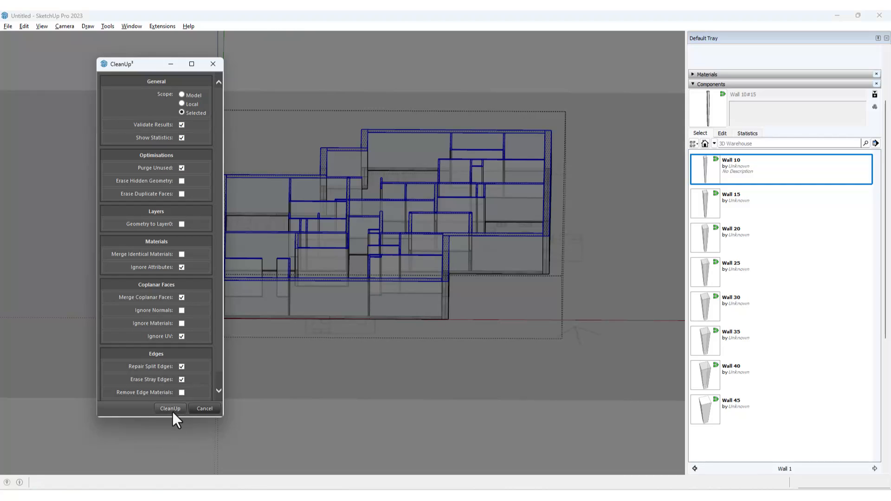
{"action": "left_click", "coordinate": [171, 410]}
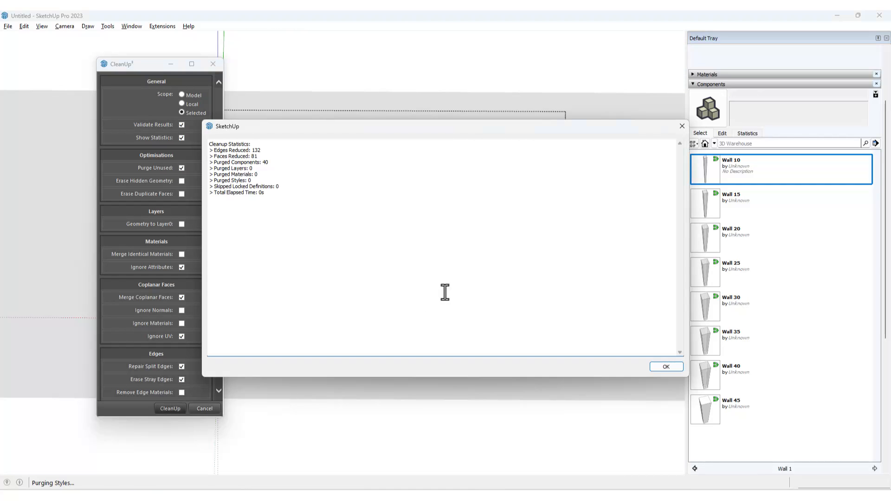
{"action": "left_click", "coordinate": [667, 367]}
{"action": "left_click", "coordinate": [663, 367]}
{"action": "left_click", "coordinate": [527, 49]}
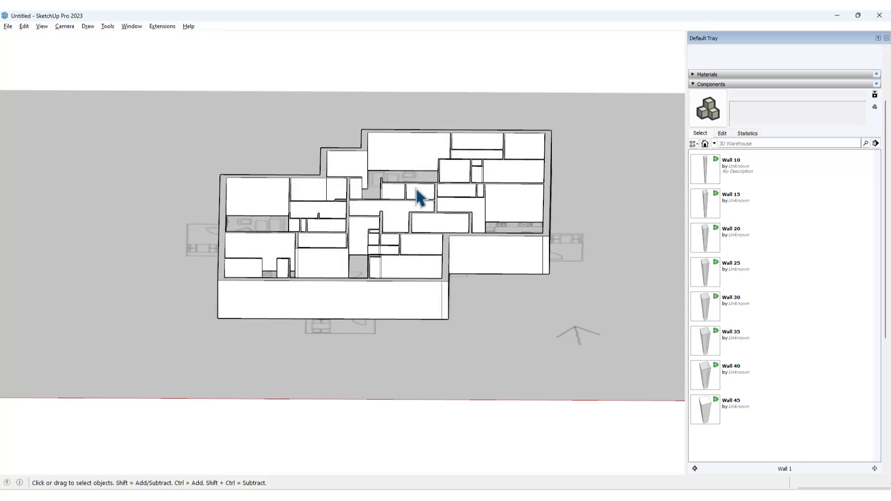
Examine the cleaned wall group from several angles and from above, checking the wall faces and their junctions
{"action": "middle_click_drag", "start_coordinate": [420, 197], "coordinate": [487, 319]}
{"action": "scroll", "coordinate": [560, 226], "scroll_direction": "up", "scroll_amount": 3}
{"action": "scroll", "coordinate": [491, 328], "scroll_direction": "down", "scroll_amount": 5}
{"action": "middle_click_drag", "start_coordinate": [494, 284], "coordinate": [418, 229]}
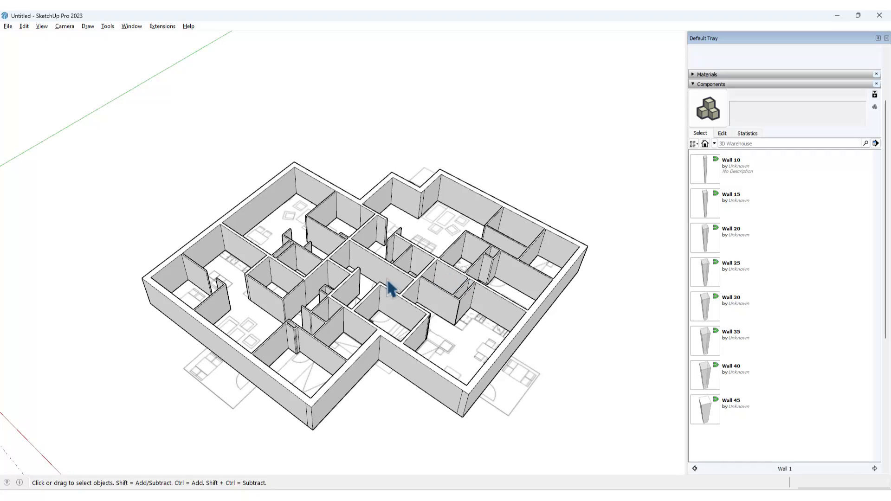
{"action": "middle_click_drag", "start_coordinate": [385, 292], "coordinate": [429, 292]}
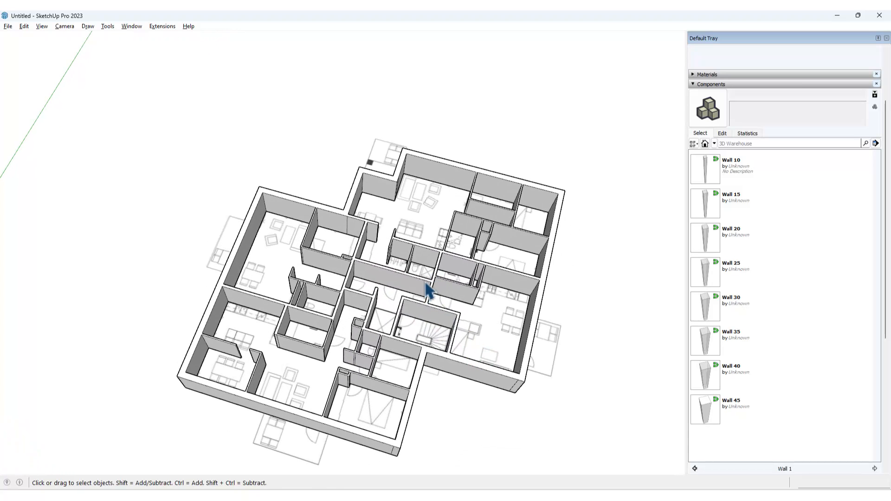
{"action": "middle_click_drag", "start_coordinate": [428, 289], "coordinate": [476, 176]}
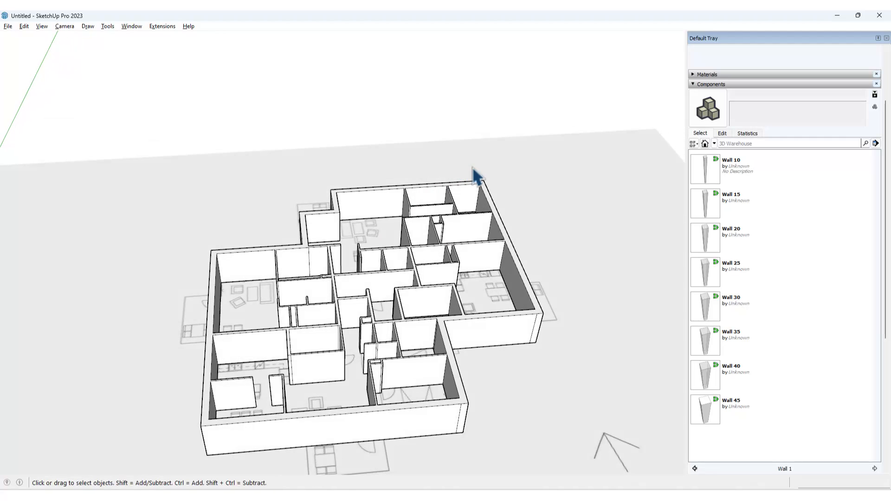
{"action": "middle_click_drag", "start_coordinate": [517, 257], "coordinate": [407, 382]}
{"action": "scroll", "coordinate": [436, 229], "scroll_direction": "down", "scroll_amount": 3}
{"action": "scroll", "coordinate": [376, 302], "scroll_direction": "up", "scroll_amount": 5}
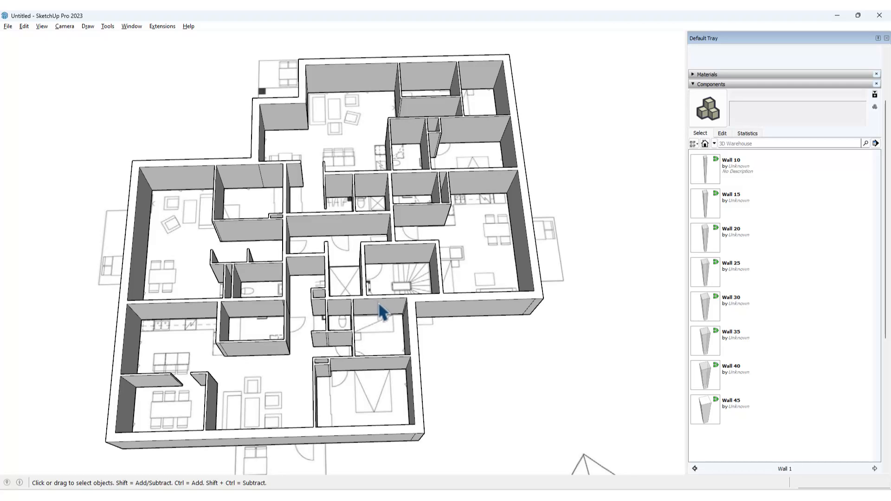
Move the finished wall group about 49 m along the red axis, clear of the floor plan image
{"action": "left_click", "coordinate": [381, 312]}
{"action": "scroll", "coordinate": [372, 312], "scroll_direction": "down", "scroll_amount": 5}
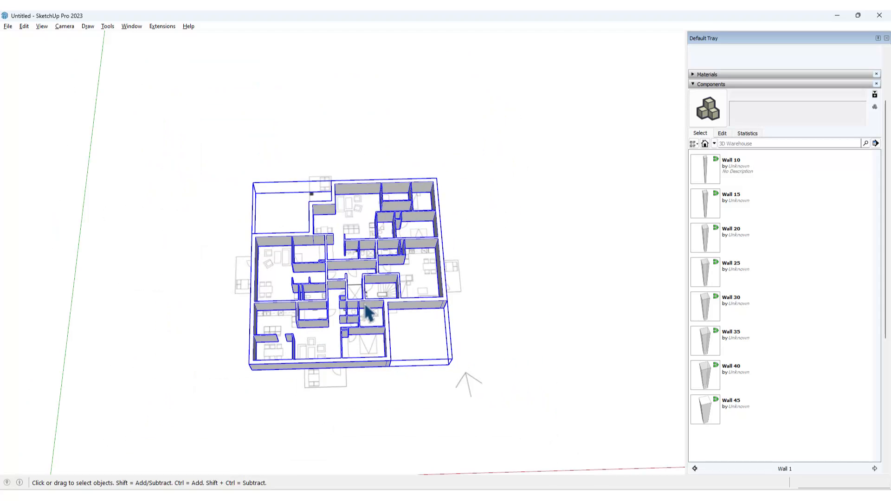
{"action": "scroll", "coordinate": [376, 311], "scroll_direction": "up", "scroll_amount": 5}
{"action": "key", "text": "m"}
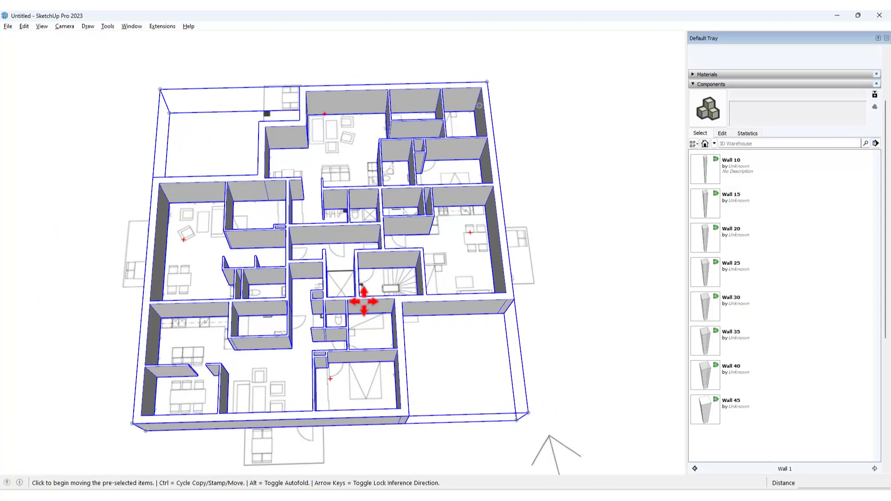
{"action": "left_click", "coordinate": [362, 301]}
{"action": "scroll", "coordinate": [362, 301], "scroll_direction": "down", "scroll_amount": 5}
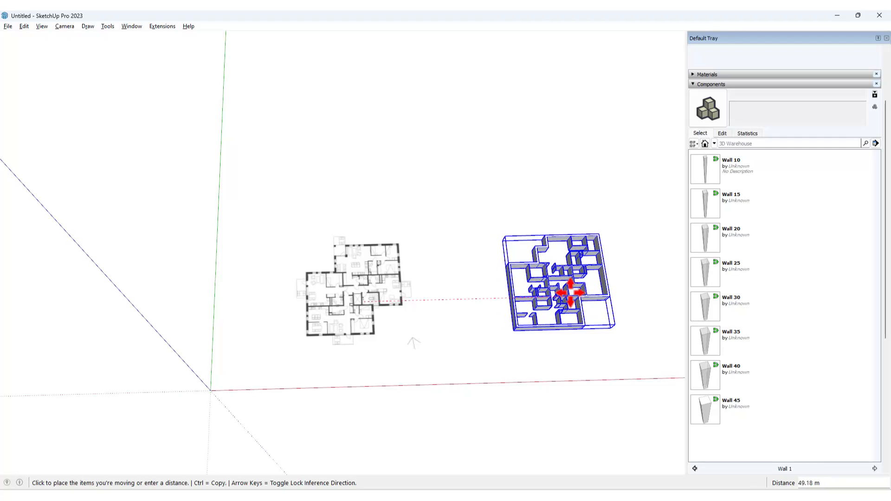
{"action": "left_click", "coordinate": [567, 290]}
{"action": "key", "text": "space"}
Draw a square of about 16.19 m in top view over the upper-right block, from its lower-right outer corner to its upper-left outer corner
{"action": "left_click", "coordinate": [397, 283]}
{"action": "scroll", "coordinate": [398, 281], "scroll_direction": "up", "scroll_amount": 5}
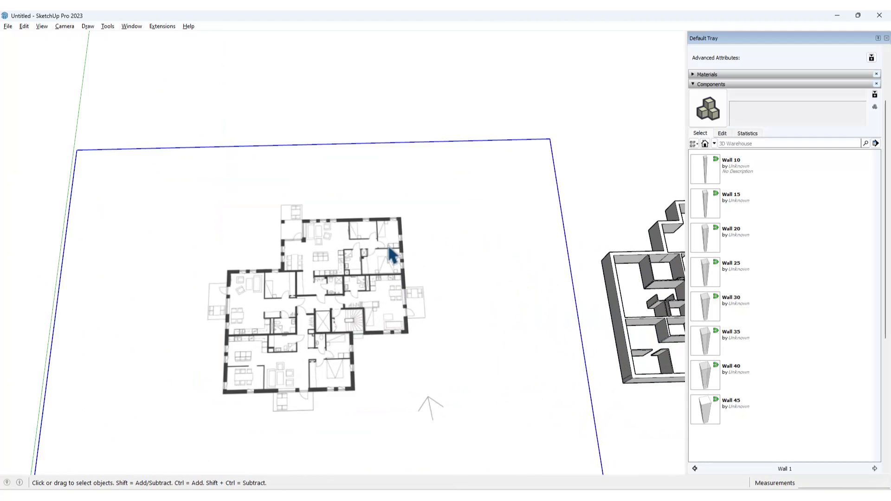
{"action": "middle_click_drag", "start_coordinate": [389, 248], "coordinate": [378, 318]}
{"action": "key", "text": "r"}
{"action": "key", "text": "F2"}
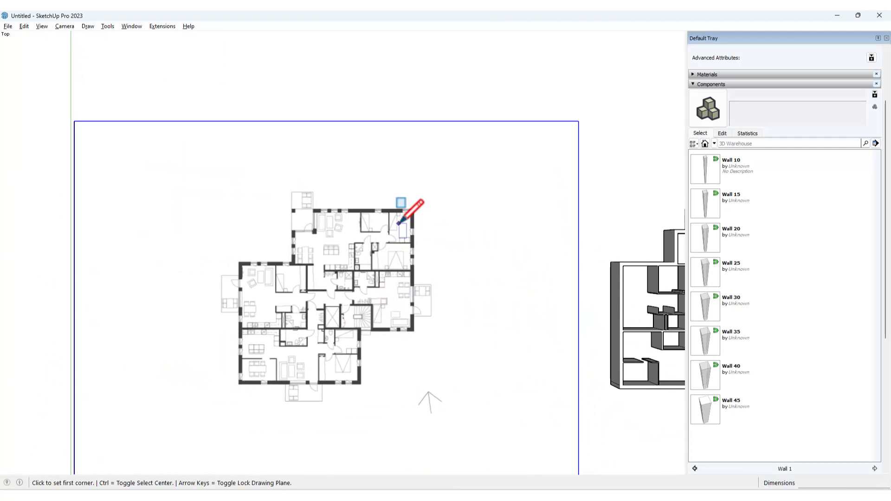
{"action": "scroll", "coordinate": [409, 220], "scroll_direction": "up", "scroll_amount": 6}
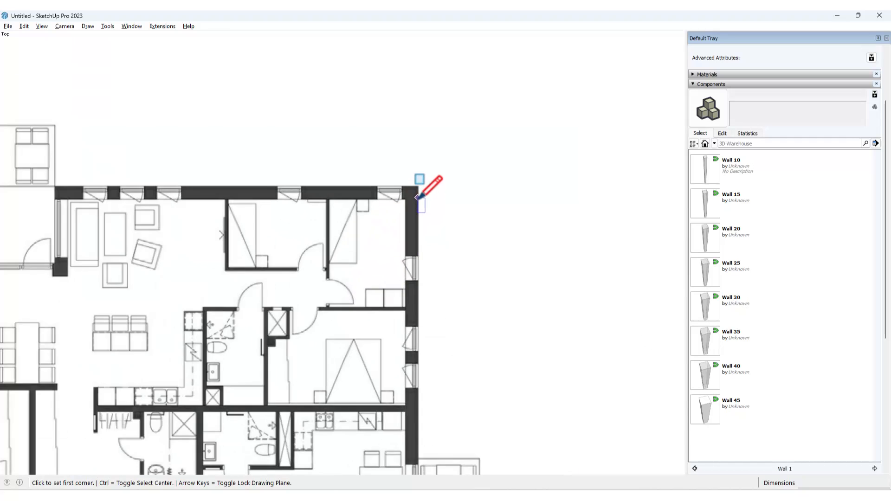
{"action": "scroll", "coordinate": [417, 186], "scroll_direction": "down", "scroll_amount": 5}
{"action": "scroll", "coordinate": [420, 381], "scroll_direction": "up", "scroll_amount": 5}
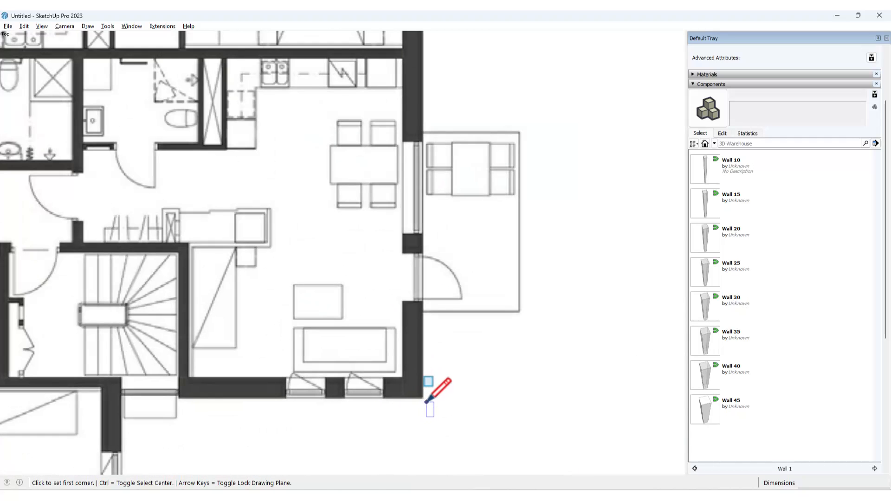
{"action": "left_click", "coordinate": [423, 398]}
{"action": "scroll", "coordinate": [372, 365], "scroll_direction": "down", "scroll_amount": 3}
{"action": "middle_click_drag", "start_coordinate": [225, 209], "coordinate": [419, 338], "text": "shift"}
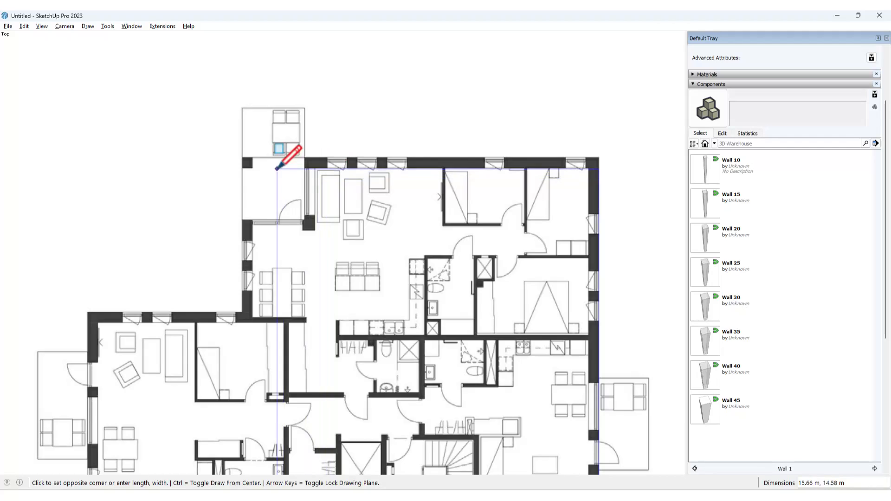
{"action": "scroll", "coordinate": [264, 165], "scroll_direction": "up", "scroll_amount": 3}
{"action": "scroll", "coordinate": [235, 151], "scroll_direction": "up", "scroll_amount": 3}
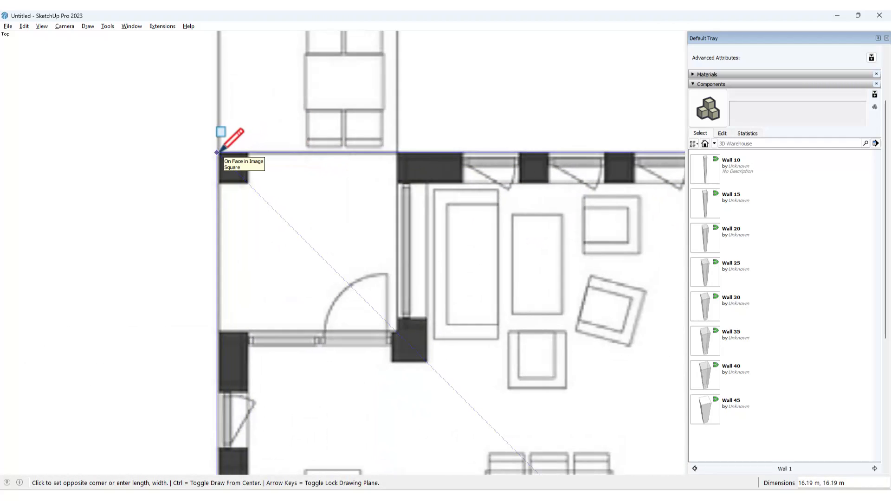
{"action": "left_click", "coordinate": [221, 152]}
{"action": "scroll", "coordinate": [231, 142], "scroll_direction": "down", "scroll_amount": 2}
{"action": "key", "text": "space"}
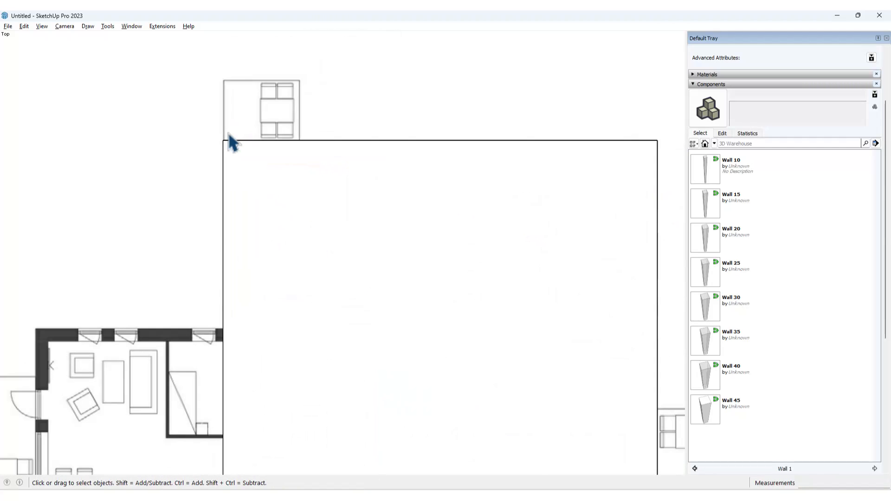
Copy the square face onto the plan's lower-left block, placing it on the block's lower-left outer wall corner
{"action": "scroll", "coordinate": [360, 114], "scroll_direction": "down", "scroll_amount": 3}
{"action": "left_click", "coordinate": [423, 197]}
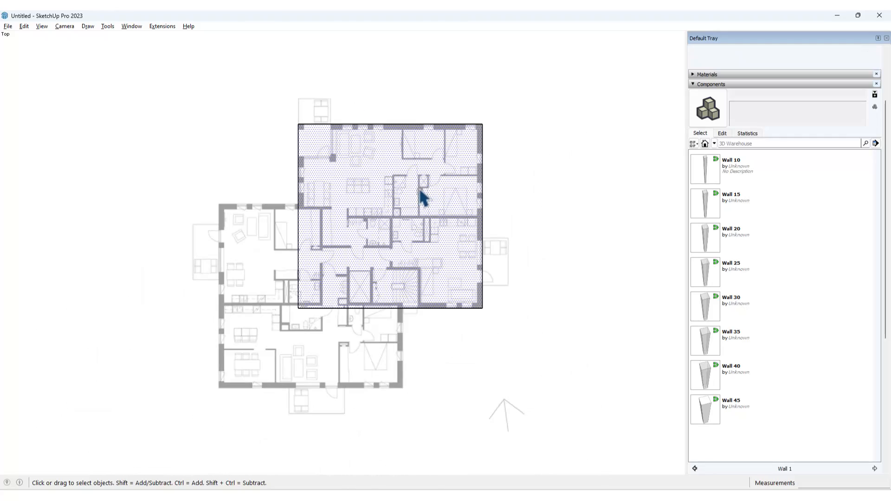
{"action": "key", "text": "m"}
{"action": "scroll", "coordinate": [295, 295], "scroll_direction": "up", "scroll_amount": 3}
{"action": "left_click", "coordinate": [301, 318]}
{"action": "key", "text": "ctrl"}
{"action": "scroll", "coordinate": [384, 229], "scroll_direction": "down", "scroll_amount": 3}
{"action": "scroll", "coordinate": [296, 328], "scroll_direction": "up", "scroll_amount": 4}
{"action": "scroll", "coordinate": [213, 384], "scroll_direction": "up", "scroll_amount": 3}
{"action": "left_click", "coordinate": [197, 406]}
{"action": "key", "text": "space"}
{"action": "scroll", "coordinate": [209, 384], "scroll_direction": "down", "scroll_amount": 5}
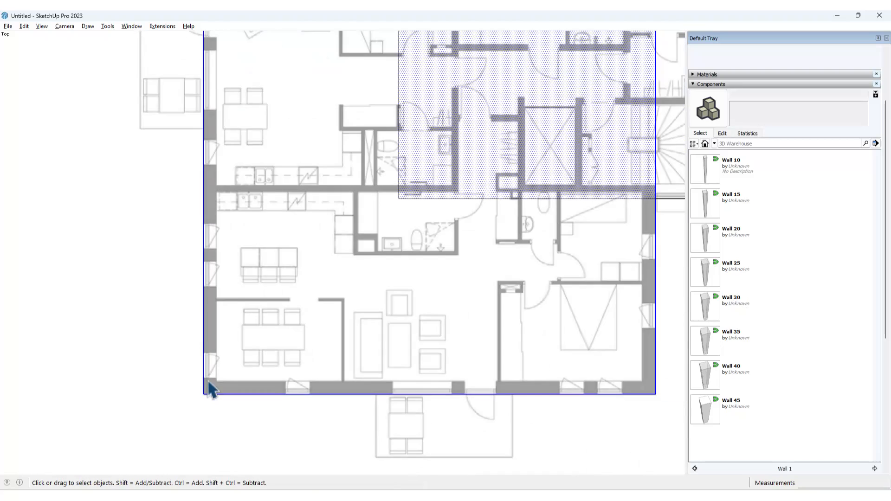
Erase the edges where the two squares overlap, leaving one continuous building outline
{"action": "key", "text": "e"}
{"action": "mouse_move", "coordinate": [437, 208]}
{"action": "left_mouse_down"}
{"action": "mouse_move", "coordinate": [333, 284]}
{"action": "mouse_move", "coordinate": [354, 253]}
{"action": "left_mouse_up"}
{"action": "key", "text": "space"}
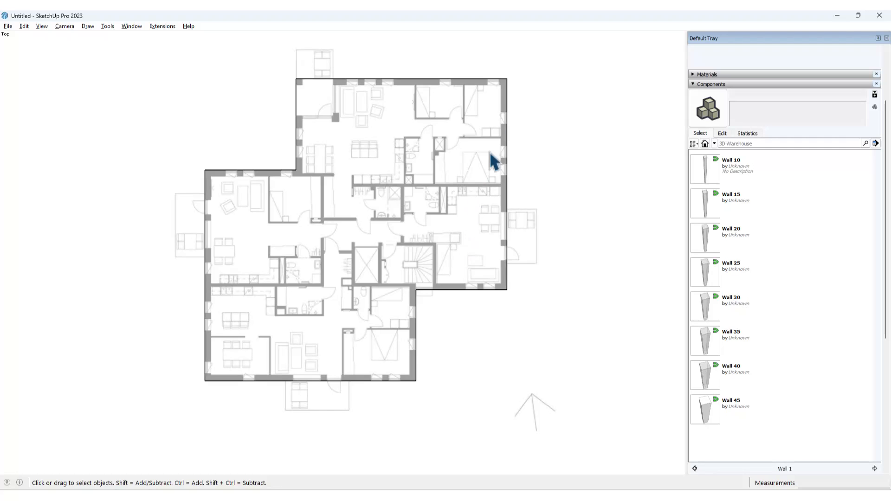
Draw a line about 11.86 m long through the party wall, from the right outer edge to the kitchen's short end wall
{"action": "key", "text": "l"}
{"action": "scroll", "coordinate": [507, 80], "scroll_direction": "up", "scroll_amount": 3}
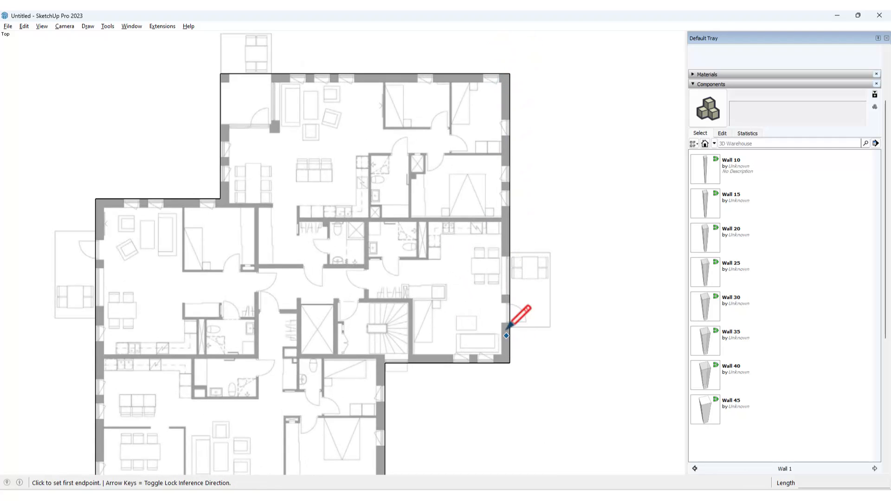
{"action": "scroll", "coordinate": [514, 312], "scroll_direction": "down", "scroll_amount": 4}
{"action": "scroll", "coordinate": [513, 309], "scroll_direction": "up", "scroll_amount": 4}
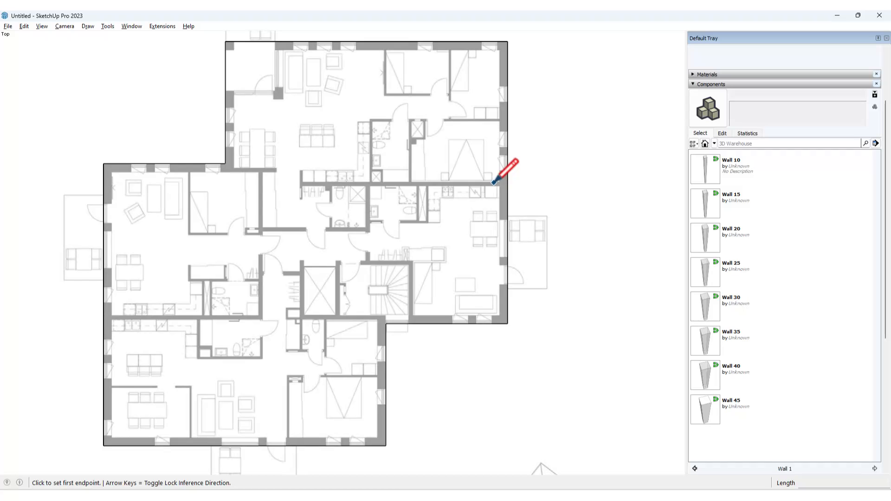
{"action": "scroll", "coordinate": [494, 181], "scroll_direction": "up", "scroll_amount": 6}
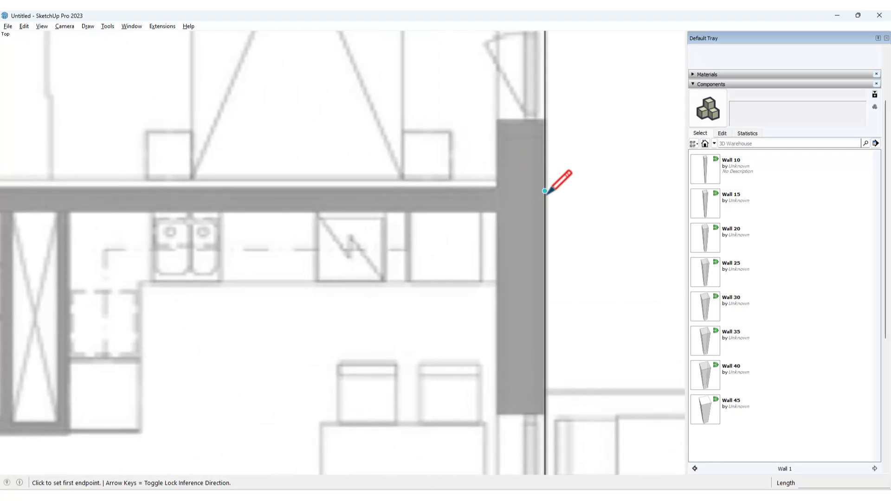
{"action": "scroll", "coordinate": [545, 199], "scroll_direction": "up", "scroll_amount": 2}
{"action": "left_click", "coordinate": [545, 196]}
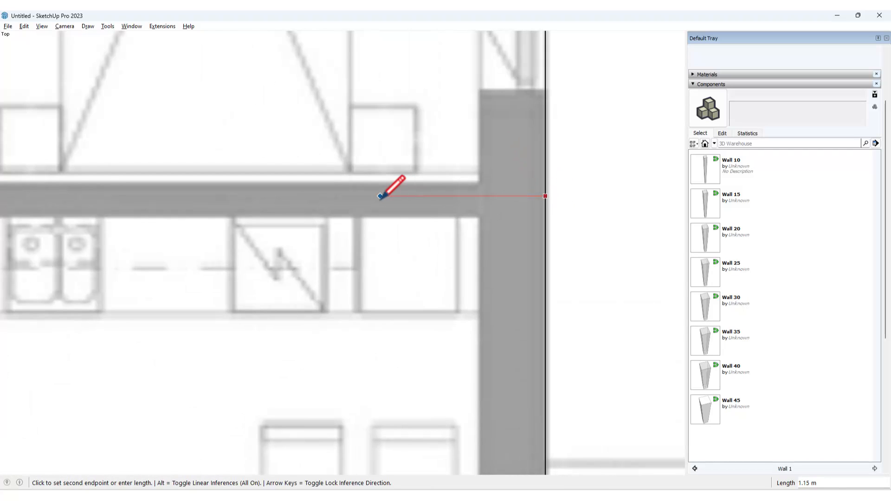
{"action": "key", "text": "Escape"}
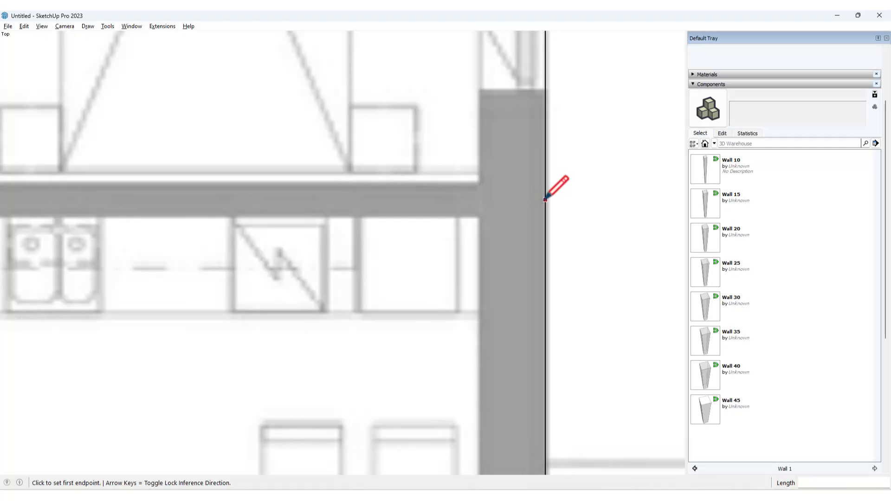
{"action": "left_click", "coordinate": [545, 197]}
{"action": "scroll", "coordinate": [390, 198], "scroll_direction": "down", "scroll_amount": 4}
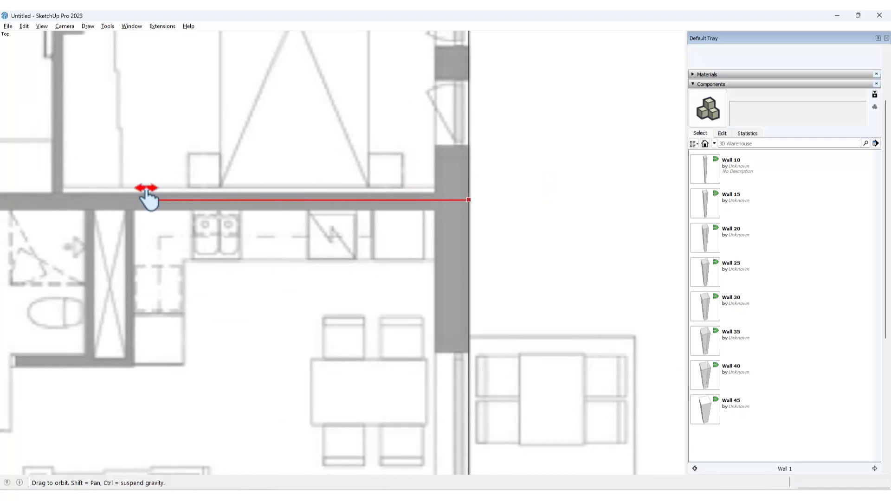
{"action": "scroll", "coordinate": [153, 195], "scroll_direction": "up", "scroll_amount": 3}
{"action": "scroll", "coordinate": [213, 200], "scroll_direction": "down", "scroll_amount": 3}
{"action": "scroll", "coordinate": [253, 201], "scroll_direction": "up", "scroll_amount": 5}
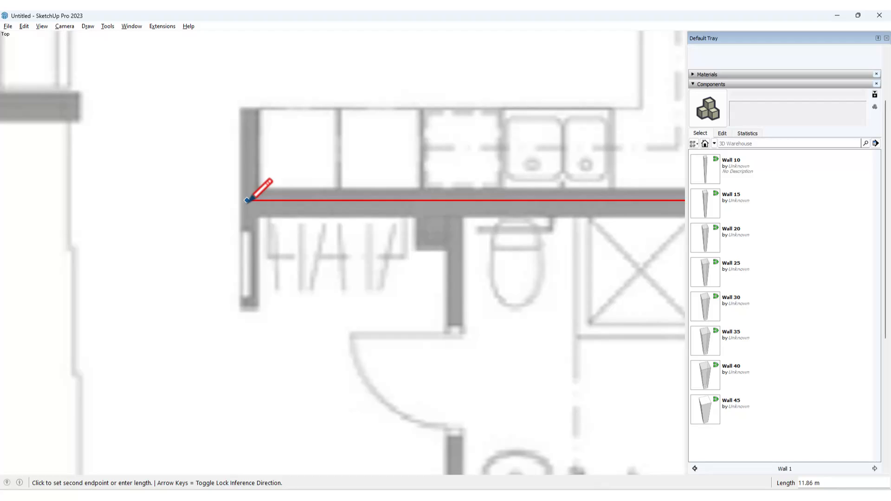
{"action": "left_click", "coordinate": [249, 200]}
Trace the kitchen's short end wall, about 0.75 m up from the party wall line and down to the wall's lower end
{"action": "left_click", "coordinate": [250, 110]}
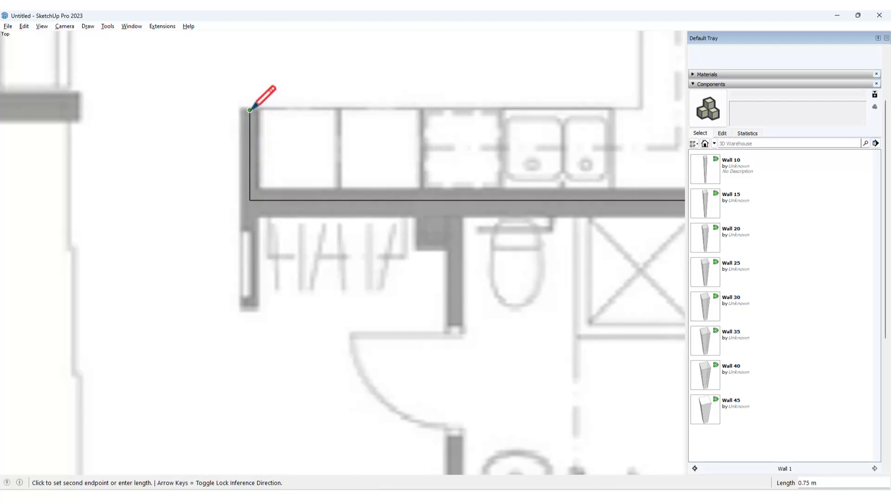
{"action": "left_click", "coordinate": [250, 308]}
{"action": "key", "text": "Escape"}
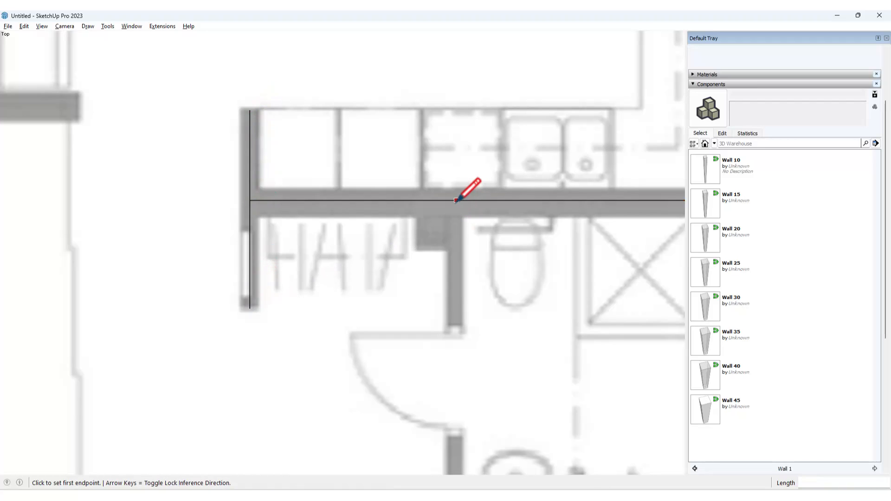
Draw the toilet wall's line from the party wall down to the corridor wall and right to its corner, about 2.1 m along
{"action": "left_click", "coordinate": [456, 200]}
{"action": "middle_click_drag", "start_coordinate": [457, 350], "coordinate": [435, 79], "text": "shift"}
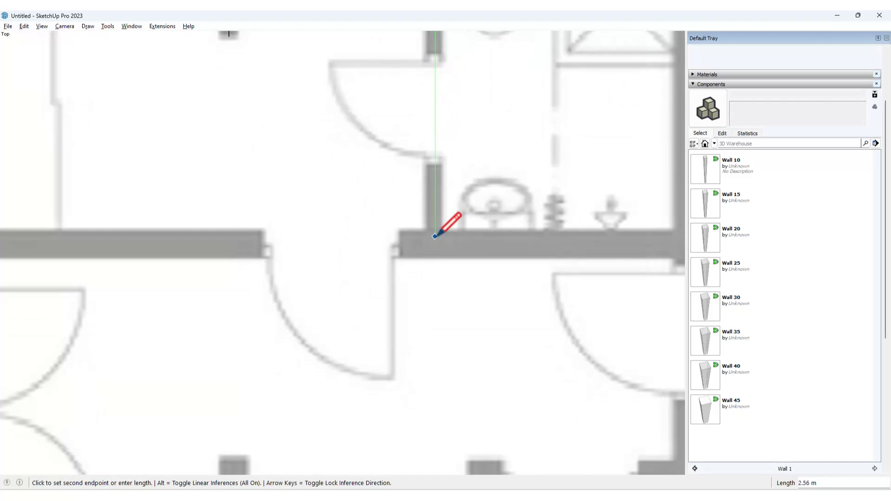
{"action": "left_click", "coordinate": [435, 246]}
{"action": "scroll", "coordinate": [534, 238], "scroll_direction": "down", "scroll_amount": 4}
{"action": "scroll", "coordinate": [596, 240], "scroll_direction": "up", "scroll_amount": 2}
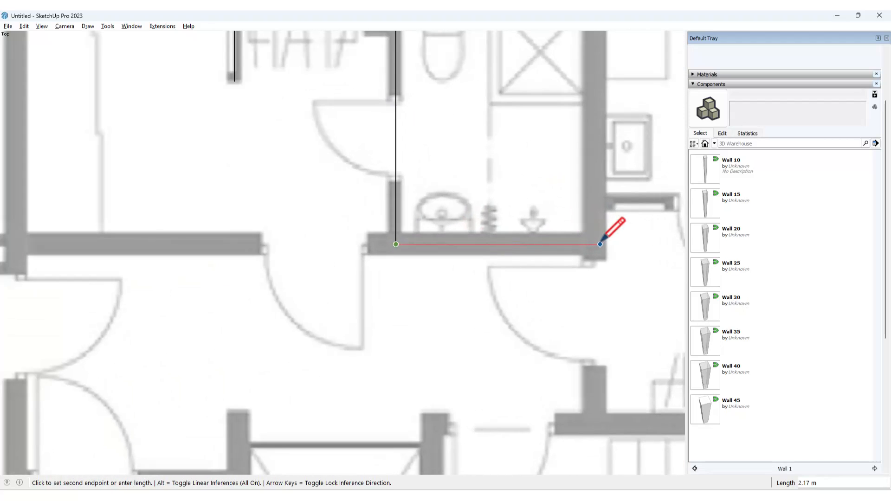
{"action": "left_click", "coordinate": [595, 244]}
Continue the line left through the corridor wall to the bedroom wall, and 3.38 m up to the wall above
{"action": "scroll", "coordinate": [179, 236], "scroll_direction": "down", "scroll_amount": 6}
{"action": "middle_click_drag", "start_coordinate": [158, 234], "coordinate": [394, 258], "text": "shift"}
{"action": "scroll", "coordinate": [327, 263], "scroll_direction": "up", "scroll_amount": 6}
{"action": "left_click", "coordinate": [337, 264]}
{"action": "scroll", "coordinate": [337, 230], "scroll_direction": "down", "scroll_amount": 5}
{"action": "middle_click_drag", "start_coordinate": [338, 140], "coordinate": [356, 247], "text": "shift"}
{"action": "scroll", "coordinate": [355, 219], "scroll_direction": "up", "scroll_amount": 4}
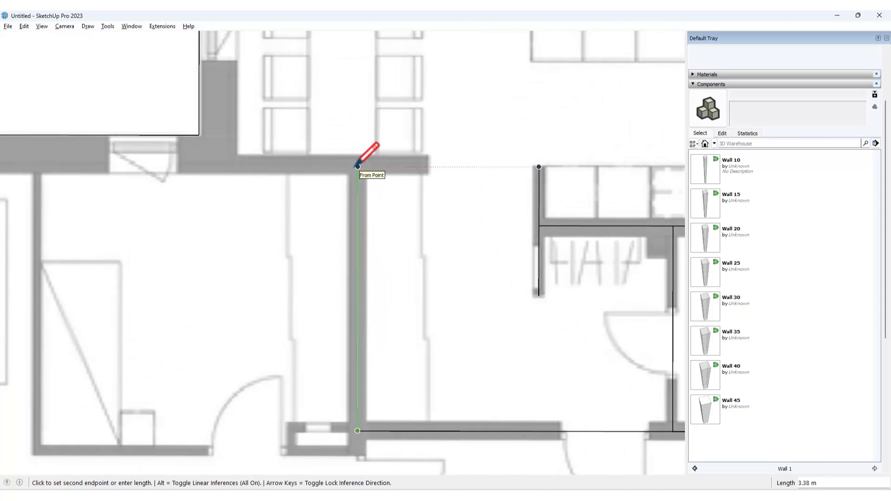
{"action": "left_click", "coordinate": [358, 166]}
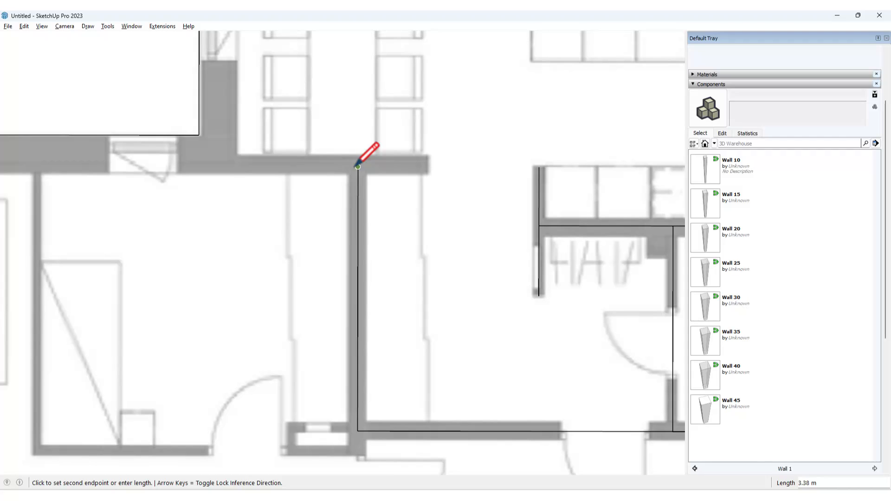
Connect the bedroom wall line to the outline's inner corner between the two blocks and finish the line
{"action": "left_click", "coordinate": [198, 135]}
{"action": "left_click", "coordinate": [199, 136]}
{"action": "scroll", "coordinate": [279, 135], "scroll_direction": "down", "scroll_amount": 7}
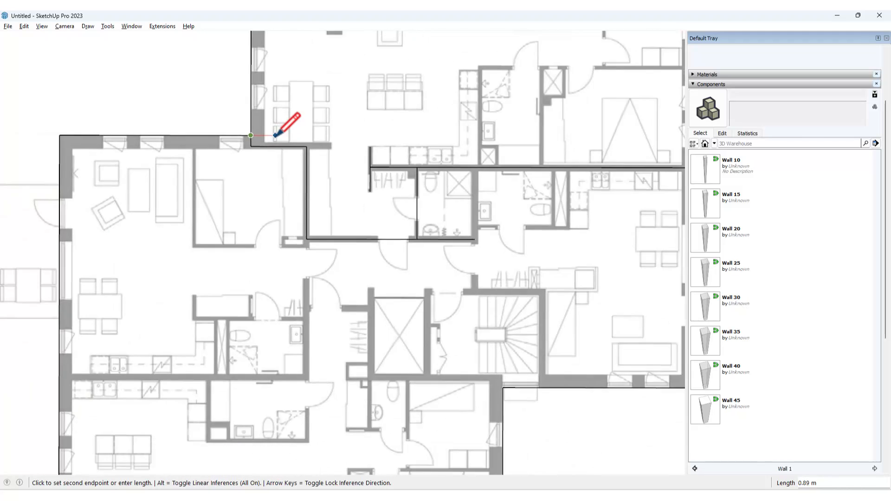
{"action": "key", "text": "Escape"}
Trace the left apartment bedroom's partition about 4.00 m down from the outline, turning along its lower wall to the corridor wall line
{"action": "scroll", "coordinate": [228, 97], "scroll_direction": "up", "scroll_amount": 5}
{"action": "left_click", "coordinate": [217, 115]}
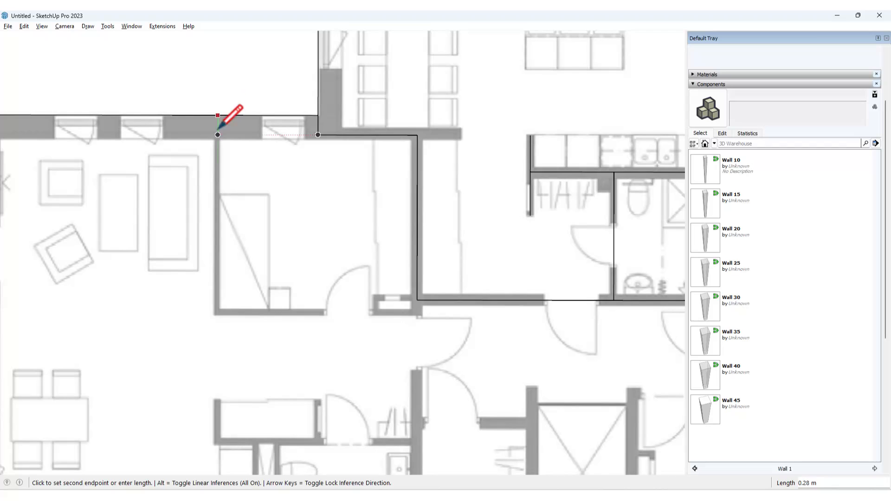
{"action": "key", "text": "Escape"}
{"action": "scroll", "coordinate": [220, 112], "scroll_direction": "up", "scroll_amount": 5}
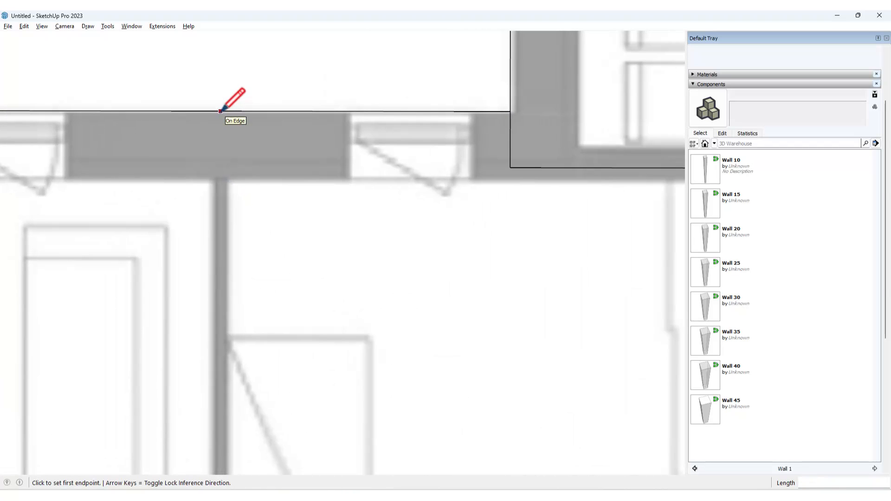
{"action": "left_click", "coordinate": [220, 111]}
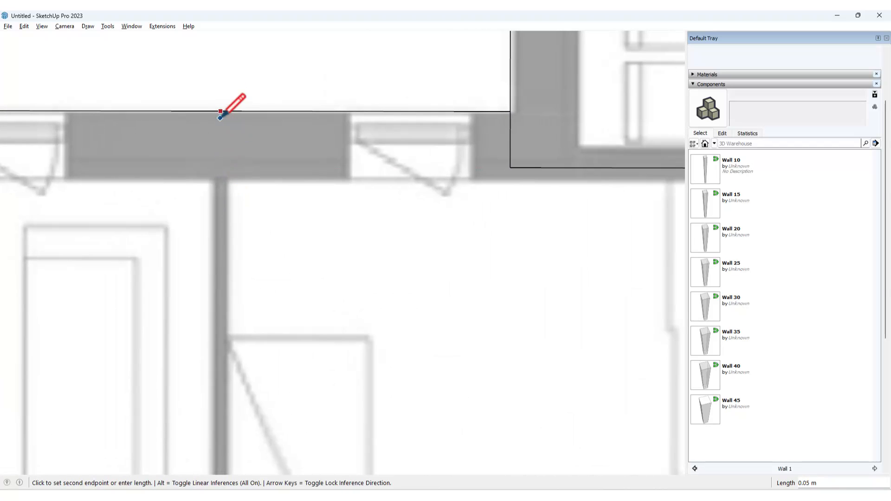
{"action": "scroll", "coordinate": [220, 150], "scroll_direction": "down", "scroll_amount": 5}
{"action": "scroll", "coordinate": [220, 223], "scroll_direction": "up", "scroll_amount": 4}
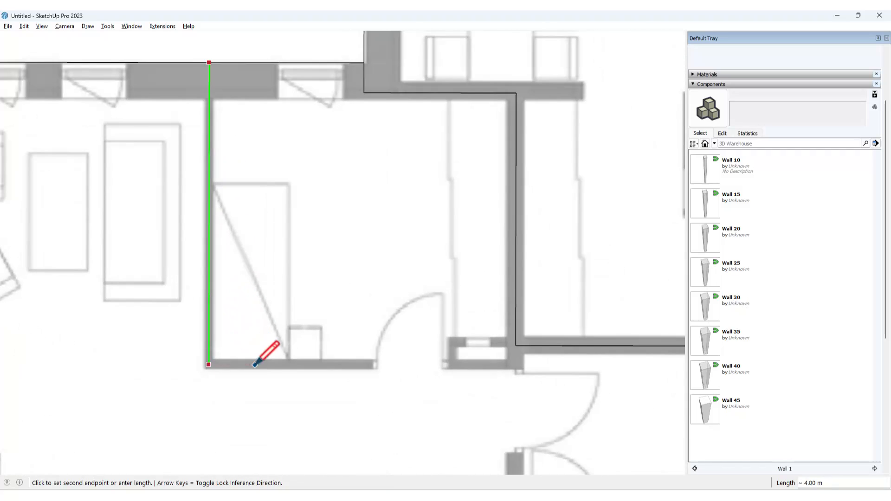
{"action": "left_click", "coordinate": [377, 362]}
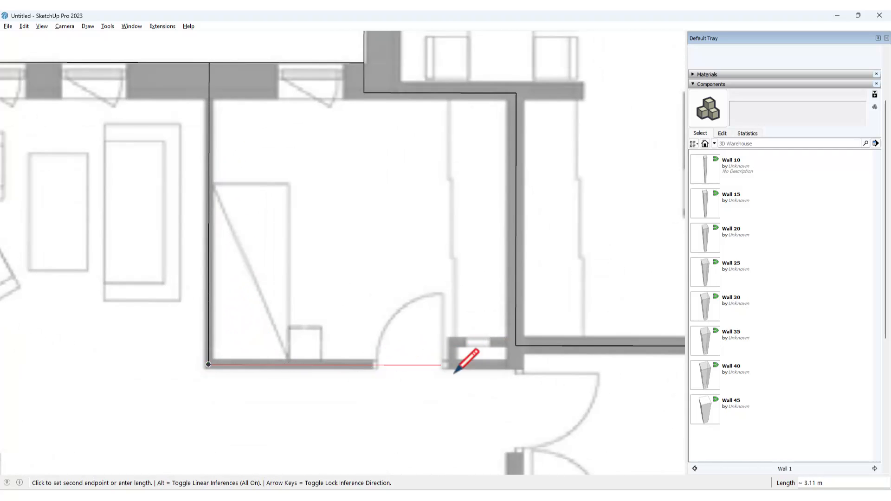
Trace the corridor wall line down from the bedroom corner and around the lower apartment's bathroom, closing it at the party wall
{"action": "left_click", "coordinate": [516, 346]}
{"action": "middle_click_drag", "start_coordinate": [517, 348], "coordinate": [458, 180], "text": "shift"}
{"action": "left_click", "coordinate": [457, 197]}
{"action": "middle_click_drag", "start_coordinate": [456, 436], "coordinate": [393, 144], "text": "shift"}
{"action": "left_click", "coordinate": [391, 418]}
{"action": "left_click", "coordinate": [137, 419]}
{"action": "left_click", "coordinate": [137, 254]}
{"action": "left_click", "coordinate": [390, 254]}
Trace the left apartment bathroom's side wall up from the party wall and its upper wall across to the corridor wall
{"action": "scroll", "coordinate": [334, 242], "scroll_direction": "down", "scroll_amount": 3}
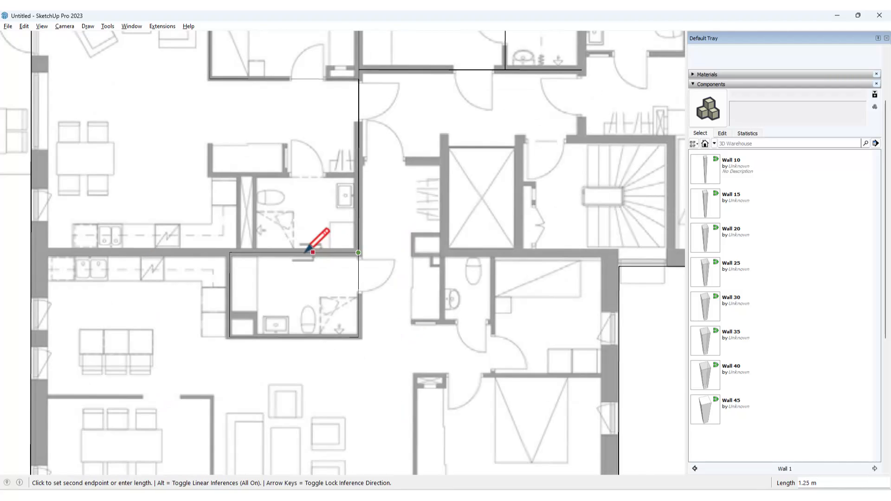
{"action": "scroll", "coordinate": [234, 246], "scroll_direction": "up", "scroll_amount": 3}
{"action": "left_click", "coordinate": [245, 256]}
{"action": "left_click", "coordinate": [245, 125]}
{"action": "left_click", "coordinate": [448, 125]}
{"action": "left_click", "coordinate": [448, 125]}
Trace the closet walls above the left apartment's bathroom and the shaft partition inside the bathroom
{"action": "left_click", "coordinate": [196, 124]}
{"action": "left_click", "coordinate": [197, 71]}
{"action": "left_click", "coordinate": [324, 72]}
{"action": "left_click", "coordinate": [324, 125]}
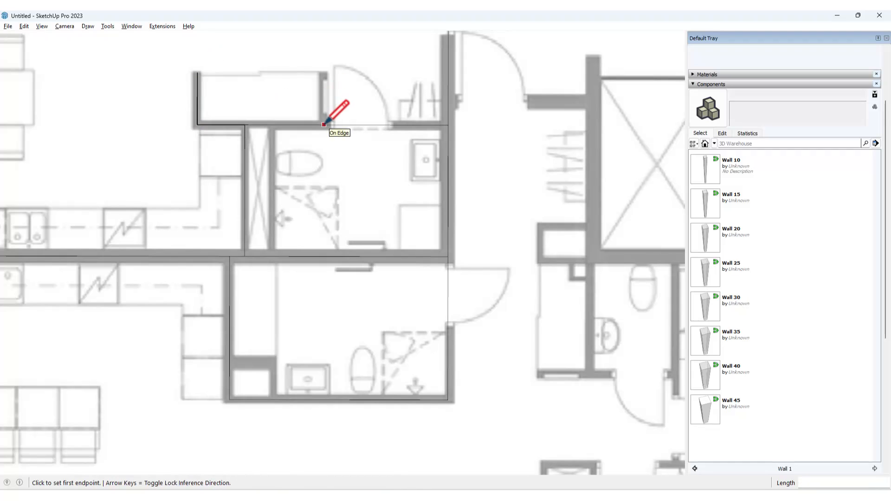
{"action": "left_click", "coordinate": [272, 257]}
{"action": "left_click", "coordinate": [272, 125]}
Trace the wall beneath the stairwell and elevator, and both side walls of the elevator shaft
{"action": "scroll", "coordinate": [332, 125], "scroll_direction": "down", "scroll_amount": 2}
{"action": "scroll", "coordinate": [500, 205], "scroll_direction": "up", "scroll_amount": 2}
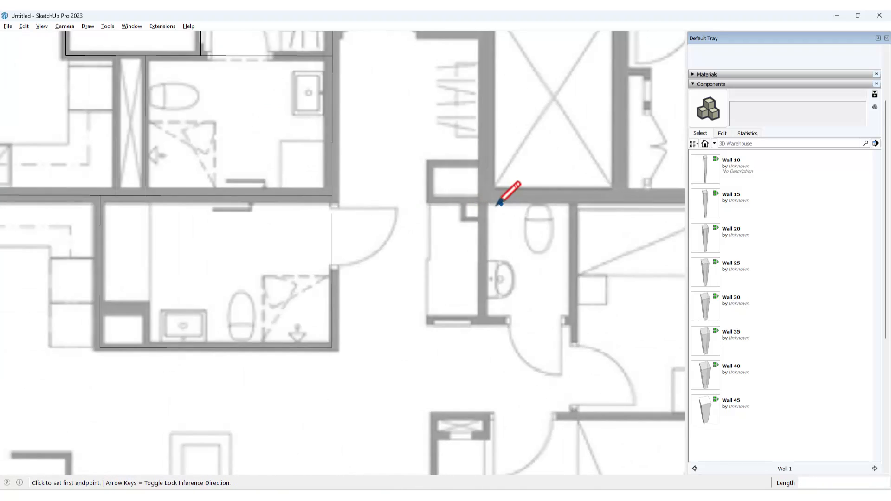
{"action": "scroll", "coordinate": [464, 223], "scroll_direction": "down", "scroll_amount": 3}
{"action": "scroll", "coordinate": [559, 219], "scroll_direction": "up", "scroll_amount": 3}
{"action": "left_click", "coordinate": [559, 213]}
{"action": "left_click", "coordinate": [259, 213]}
{"action": "middle_click_drag", "start_coordinate": [260, 33], "coordinate": [272, 164], "text": "shift"}
{"action": "left_click", "coordinate": [271, 164]}
{"action": "left_click", "coordinate": [400, 165]}
{"action": "left_click", "coordinate": [399, 368]}
Trace the stairwell's upper wall from the elevator wall and its outer side wall about 3.47 m down to the outline
{"action": "left_click", "coordinate": [400, 175]}
{"action": "left_click", "coordinate": [663, 175]}
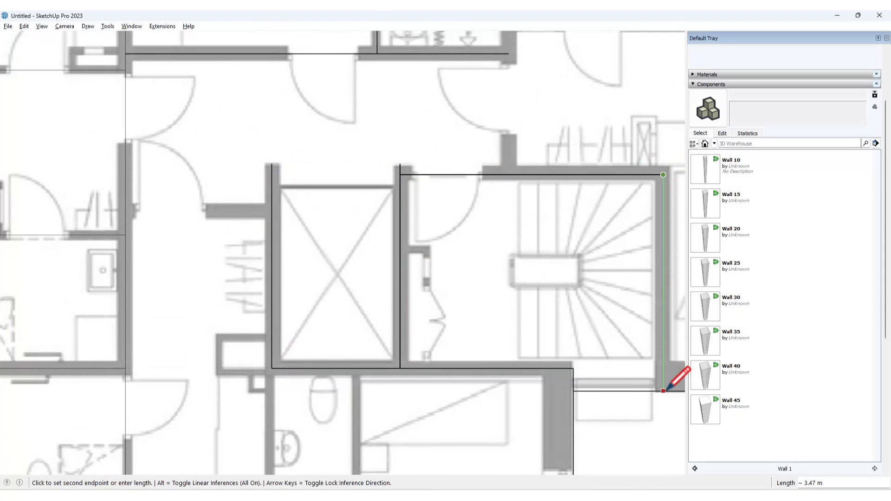
{"action": "key", "text": "ctrl+z"}
{"action": "scroll", "coordinate": [406, 155], "scroll_direction": "up", "scroll_amount": 3}
{"action": "key", "text": "space"}
{"action": "scroll", "coordinate": [394, 168], "scroll_direction": "down", "scroll_amount": 4}
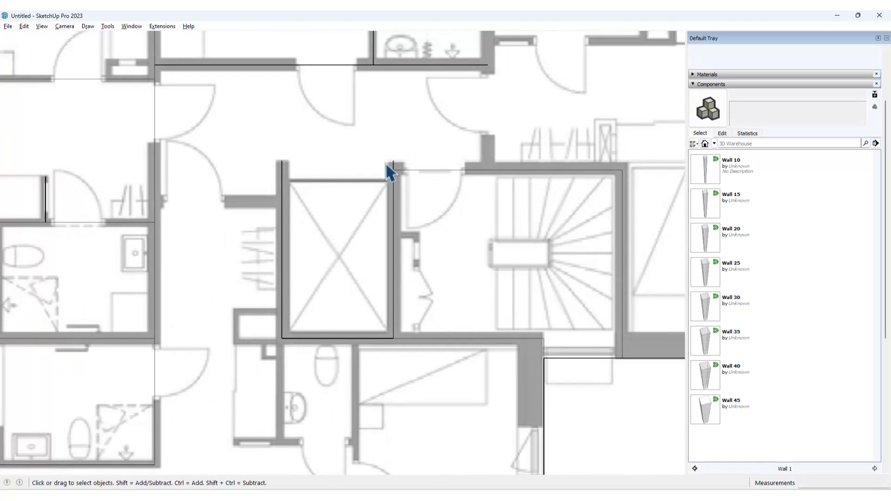
Draw a wall line about 1.94 m long from the corridor wall's corner to the stairwell's upper wall
{"action": "scroll", "coordinate": [393, 168], "scroll_direction": "up", "scroll_amount": 4}
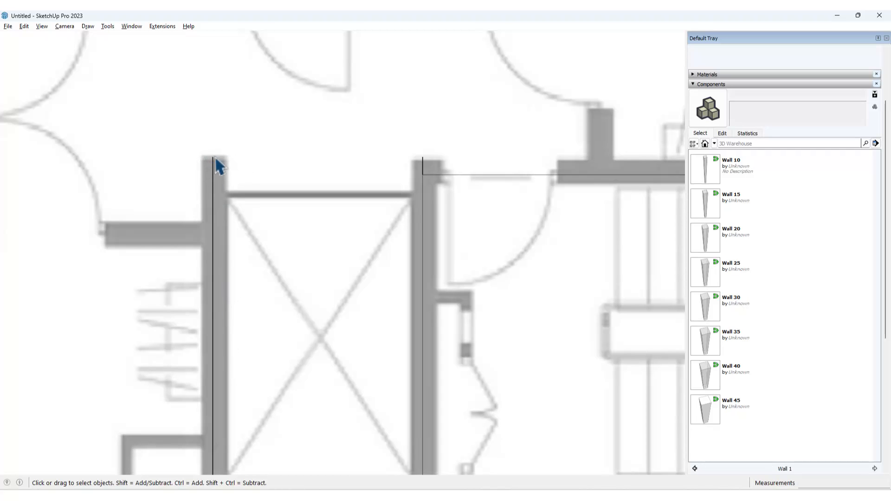
{"action": "scroll", "coordinate": [472, 132], "scroll_direction": "down", "scroll_amount": 5}
{"action": "scroll", "coordinate": [485, 141], "scroll_direction": "up", "scroll_amount": 6}
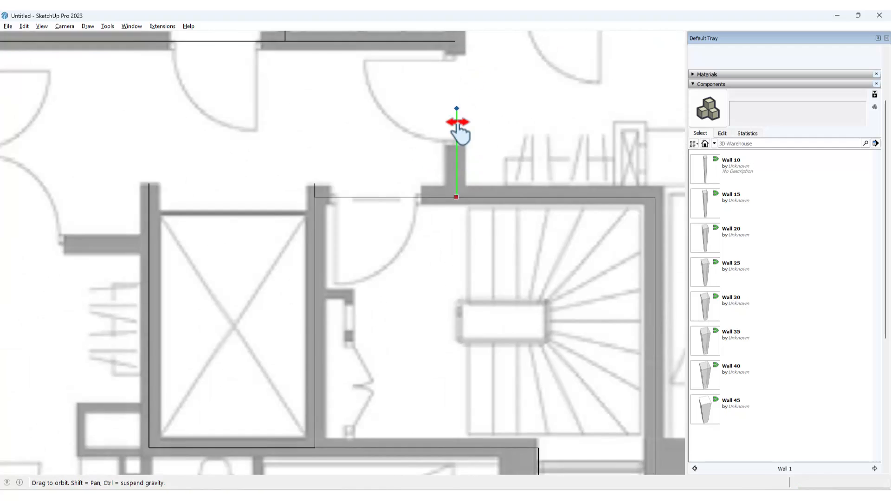
{"action": "middle_click_drag", "start_coordinate": [458, 126], "coordinate": [454, 283], "text": "shift"}
{"action": "scroll", "coordinate": [454, 283], "scroll_direction": "down", "scroll_amount": 1}
{"action": "left_click", "coordinate": [452, 205]}
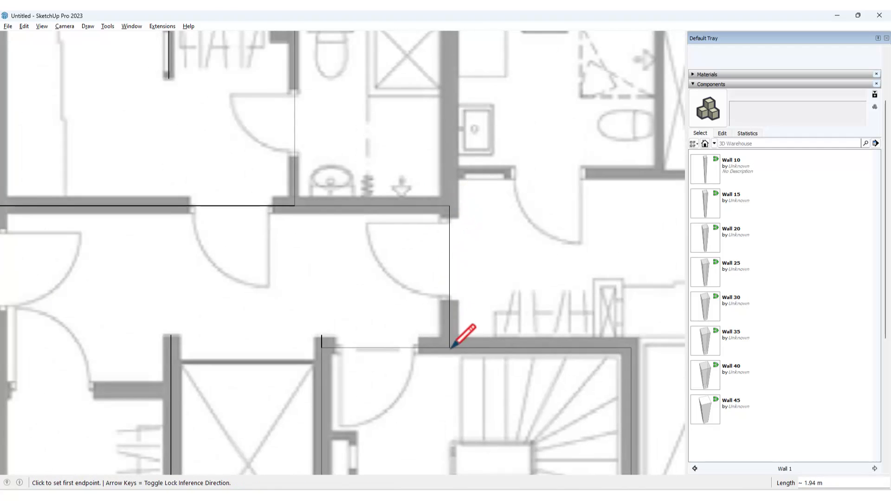
{"action": "left_click", "coordinate": [453, 343]}
Trace the right apartment bathroom's lower wall and the two shaft walls up to the party wall
{"action": "scroll", "coordinate": [453, 155], "scroll_direction": "down", "scroll_amount": 4}
{"action": "scroll", "coordinate": [451, 113], "scroll_direction": "up", "scroll_amount": 2}
{"action": "middle_click_drag", "start_coordinate": [451, 113], "coordinate": [441, 203], "text": "shift"}
{"action": "left_click", "coordinate": [439, 151]}
{"action": "left_click", "coordinate": [574, 236]}
{"action": "left_click", "coordinate": [575, 47]}
{"action": "left_click", "coordinate": [528, 235]}
{"action": "left_click", "coordinate": [527, 46]}
Trace the short entrance wall between the elevator and corridor walls, and the small niche in the left apartment bedroom's lower corner
{"action": "scroll", "coordinate": [428, 102], "scroll_direction": "down", "scroll_amount": 5}
{"action": "middle_click_drag", "start_coordinate": [277, 205], "coordinate": [403, 200]}
{"action": "scroll", "coordinate": [402, 220], "scroll_direction": "up", "scroll_amount": 3}
{"action": "left_click", "coordinate": [402, 220]}
{"action": "left_click", "coordinate": [296, 220]}
{"action": "scroll", "coordinate": [349, 197], "scroll_direction": "down", "scroll_amount": 4}
{"action": "scroll", "coordinate": [303, 120], "scroll_direction": "up", "scroll_amount": 7}
{"action": "left_click", "coordinate": [305, 232]}
{"action": "left_click", "coordinate": [304, 199]}
{"action": "left_click", "coordinate": [400, 199]}
Trace the upper apartment's corner bedroom partition from the top outline down to the hall-side wall of the bedroom below
{"action": "scroll", "coordinate": [320, 230], "scroll_direction": "down", "scroll_amount": 6}
{"action": "scroll", "coordinate": [363, 227], "scroll_direction": "up", "scroll_amount": 4}
{"action": "left_click", "coordinate": [338, 214]}
{"action": "mouse_move", "coordinate": [358, 132]}
{"action": "middle_mouse_down", "text": "shift"}
{"action": "mouse_move", "coordinate": [363, 227]}
{"action": "mouse_move", "coordinate": [422, 199]}
{"action": "middle_mouse_up", "text": "shift"}
{"action": "left_click", "coordinate": [407, 215]}
{"action": "scroll", "coordinate": [408, 215], "scroll_direction": "down", "scroll_amount": 5}
{"action": "scroll", "coordinate": [552, 79], "scroll_direction": "up", "scroll_amount": 6}
{"action": "left_click", "coordinate": [547, 88]}
{"action": "left_click", "coordinate": [550, 359]}
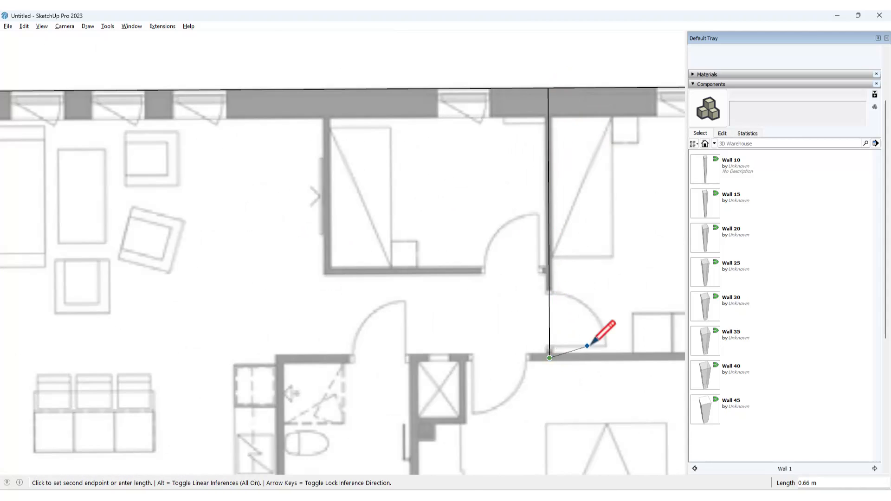
Trace the upper apartment's wall from the right outline across to the bathroom corner and down to the party wall
{"action": "middle_click_drag", "start_coordinate": [589, 346], "coordinate": [425, 321], "text": "shift"}
{"action": "left_click", "coordinate": [585, 331]}
{"action": "left_click", "coordinate": [117, 337]}
{"action": "scroll", "coordinate": [117, 337], "scroll_direction": "down", "scroll_amount": 4}
{"action": "mouse_move", "coordinate": [139, 352]}
{"action": "middle_mouse_down", "text": "shift"}
{"action": "mouse_move", "coordinate": [207, 211]}
{"action": "mouse_move", "coordinate": [249, 153]}
{"action": "middle_mouse_up", "text": "shift"}
{"action": "scroll", "coordinate": [232, 231], "scroll_direction": "up", "scroll_amount": 5}
{"action": "left_click", "coordinate": [217, 275]}
Draw a rectangle around the upper bathroom's corner shaft and trace the bathroom's right wall up from the party wall
{"action": "key", "text": "r"}
{"action": "left_click", "coordinate": [216, 274]}
{"action": "left_click", "coordinate": [269, 208]}
{"action": "key", "text": "l"}
{"action": "left_click", "coordinate": [412, 274]}
{"action": "scroll", "coordinate": [409, 132], "scroll_direction": "down", "scroll_amount": 3}
{"action": "middle_click_drag", "start_coordinate": [410, 131], "coordinate": [397, 237], "text": "shift"}
{"action": "scroll", "coordinate": [398, 137], "scroll_direction": "up", "scroll_amount": 2}
{"action": "left_click", "coordinate": [398, 136]}
Draw rectangles around the shaft beside the upper bathroom, about 1.05 by 0.84 m, and around the middle bedroom along the top outline
{"action": "key", "text": "r"}
{"action": "left_click", "coordinate": [399, 215]}
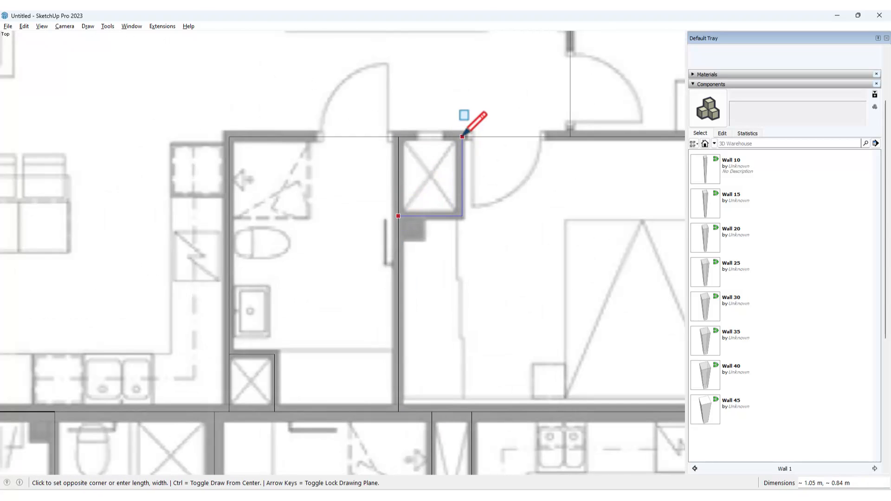
{"action": "left_click", "coordinate": [460, 136]}
{"action": "scroll", "coordinate": [403, 250], "scroll_direction": "down", "scroll_amount": 5}
{"action": "scroll", "coordinate": [483, 130], "scroll_direction": "up", "scroll_amount": 3}
{"action": "left_click", "coordinate": [477, 162]}
{"action": "scroll", "coordinate": [477, 162], "scroll_direction": "down", "scroll_amount": 4}
{"action": "scroll", "coordinate": [410, 75], "scroll_direction": "up", "scroll_amount": 3}
{"action": "left_click", "coordinate": [317, 49]}
Trace the lower apartment corner bedroom's upper wall from the right outline and its left wall down to the lower outline
{"action": "scroll", "coordinate": [402, 135], "scroll_direction": "down", "scroll_amount": 3}
{"action": "middle_click_drag", "start_coordinate": [437, 249], "coordinate": [495, 139], "text": "shift"}
{"action": "middle_click_drag", "start_coordinate": [364, 271], "coordinate": [484, 134], "text": "shift"}
{"action": "scroll", "coordinate": [446, 312], "scroll_direction": "up", "scroll_amount": 4}
{"action": "key", "text": "l"}
{"action": "scroll", "coordinate": [603, 339], "scroll_direction": "up", "scroll_amount": 1}
{"action": "left_click", "coordinate": [604, 335]}
{"action": "left_click", "coordinate": [242, 335]}
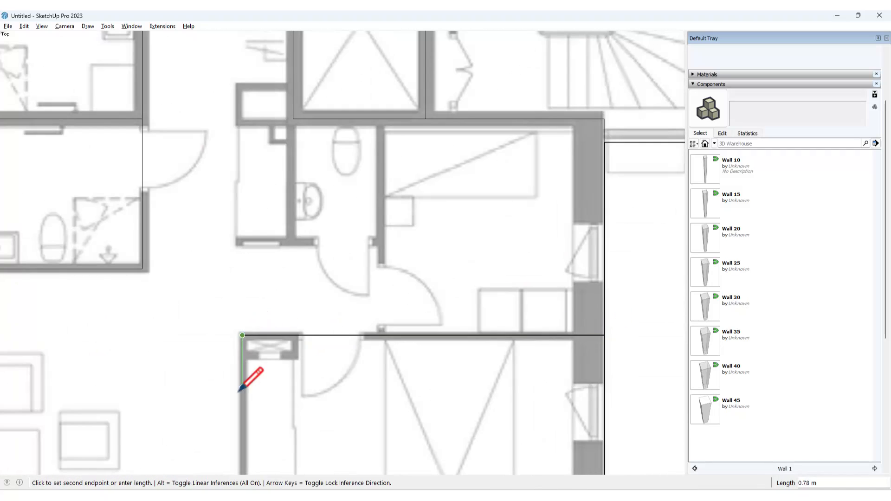
{"action": "middle_click_drag", "start_coordinate": [238, 391], "coordinate": [245, 192], "text": "shift"}
{"action": "left_click", "coordinate": [250, 394]}
Draw the wall line between the lower apartment's small bedroom and toilet, about 3.36 m up to the party wall
{"action": "scroll", "coordinate": [249, 394], "scroll_direction": "down", "scroll_amount": 4}
{"action": "scroll", "coordinate": [235, 263], "scroll_direction": "up", "scroll_amount": 4}
{"action": "left_click", "coordinate": [408, 341]}
{"action": "left_click", "coordinate": [407, 131]}
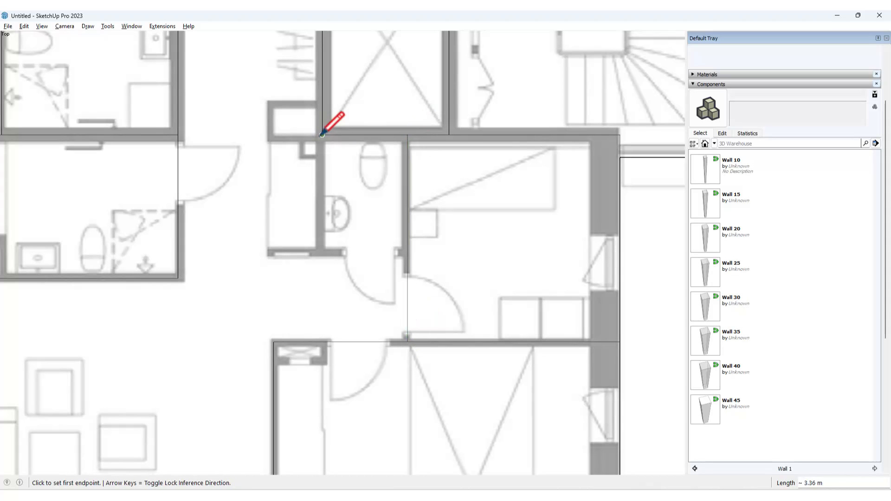
Trace the lower apartment toilet's left wall and its lower wall out to the end of the adjoining closet
{"action": "left_click", "coordinate": [408, 252]}
{"action": "scroll", "coordinate": [268, 252], "scroll_direction": "up", "scroll_amount": 2}
{"action": "left_click", "coordinate": [269, 252]}
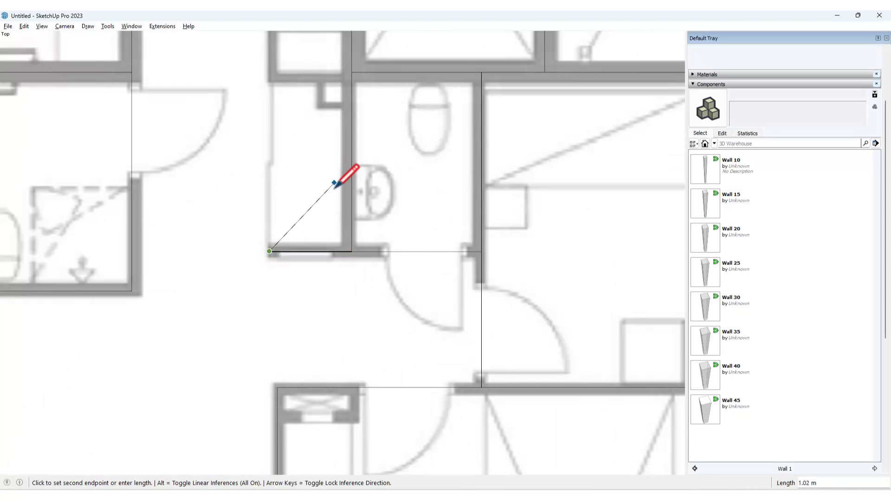
{"action": "scroll", "coordinate": [337, 185], "scroll_direction": "down", "scroll_amount": 2}
{"action": "scroll", "coordinate": [348, 95], "scroll_direction": "up", "scroll_amount": 2}
Draw rectangles around the shaft beside the elevator's left wall and the small duct below it
{"action": "key", "text": "r"}
{"action": "left_click", "coordinate": [349, 86]}
{"action": "left_click", "coordinate": [273, 136]}
{"action": "scroll", "coordinate": [339, 171], "scroll_direction": "down", "scroll_amount": 5}
{"action": "middle_click_drag", "start_coordinate": [338, 170], "coordinate": [354, 207], "text": "shift"}
{"action": "scroll", "coordinate": [354, 207], "scroll_direction": "up", "scroll_amount": 5}
{"action": "left_click", "coordinate": [354, 207]}
{"action": "key", "text": "space"}
Trace the lower apartment dining room's side wall up from the outline and its upper wall on both sides of the opening
{"action": "scroll", "coordinate": [417, 208], "scroll_direction": "down", "scroll_amount": 4}
{"action": "scroll", "coordinate": [302, 381], "scroll_direction": "up", "scroll_amount": 4}
{"action": "key", "text": "l"}
{"action": "left_click", "coordinate": [311, 383]}
{"action": "left_click", "coordinate": [311, 118]}
{"action": "left_click", "coordinate": [243, 117]}
{"action": "middle_click_drag", "start_coordinate": [244, 118], "coordinate": [434, 209], "text": "shift"}
{"action": "left_click", "coordinate": [107, 208]}
{"action": "key", "text": "space"}
Inspect the traced wall lines across the whole floor plan for missing walls
{"action": "scroll", "coordinate": [351, 278], "scroll_direction": "down", "scroll_amount": 7}
{"action": "middle_click_drag", "start_coordinate": [398, 179], "coordinate": [274, 237], "text": "shift"}
{"action": "middle_click_drag", "start_coordinate": [439, 188], "coordinate": [420, 264], "text": "shift"}
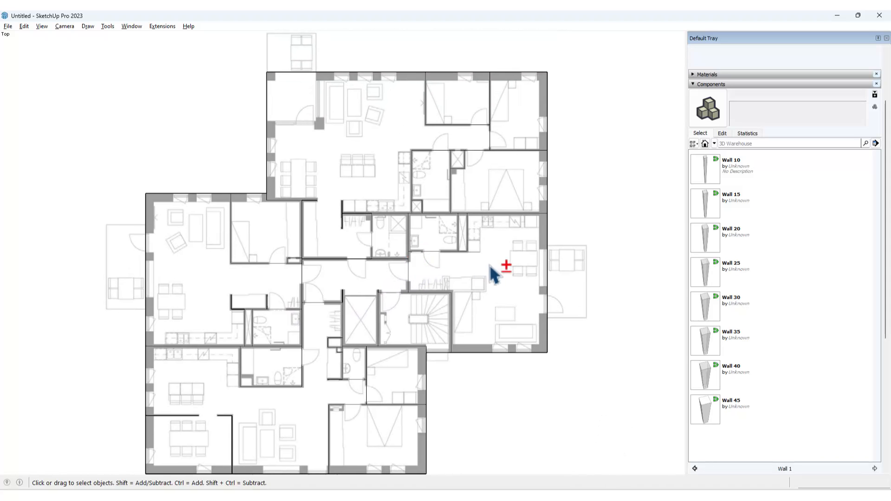
{"action": "middle_click_drag", "start_coordinate": [492, 269], "coordinate": [493, 234], "text": "shift"}
{"action": "middle_click_drag", "start_coordinate": [415, 288], "coordinate": [443, 250], "text": "shift"}
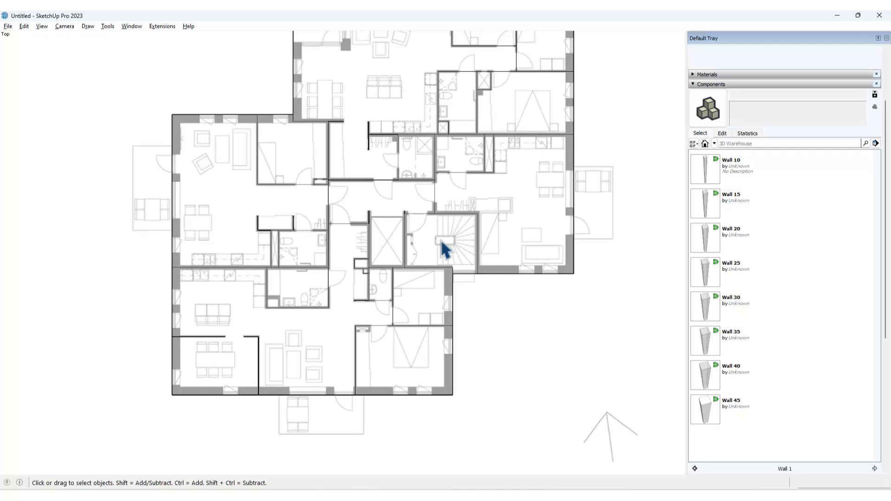
{"action": "scroll", "coordinate": [410, 354], "scroll_direction": "up", "scroll_amount": 3}
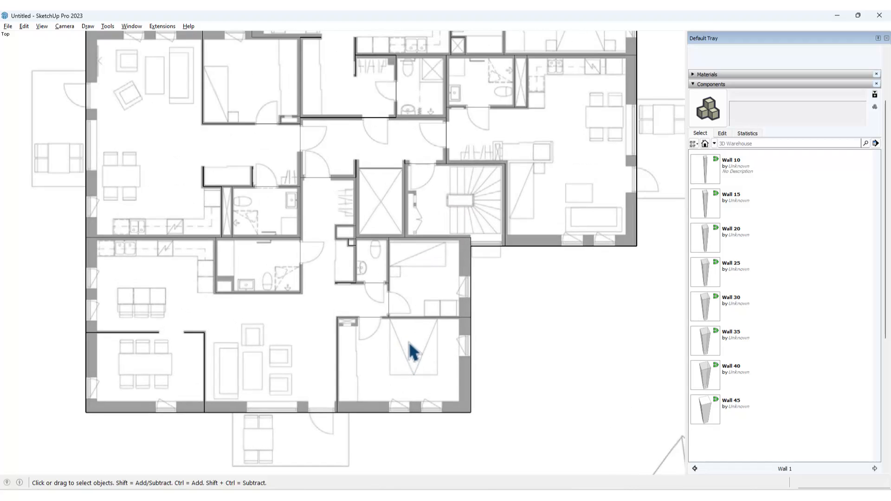
{"action": "middle_click_drag", "start_coordinate": [356, 255], "coordinate": [339, 302], "text": "shift"}
{"action": "middle_click_drag", "start_coordinate": [439, 237], "coordinate": [390, 317], "text": "shift"}
{"action": "middle_click_drag", "start_coordinate": [420, 255], "coordinate": [427, 302], "text": "shift"}
{"action": "scroll", "coordinate": [462, 215], "scroll_direction": "down", "scroll_amount": 4}
Select all connected faces and edges of the traced floor plan and look at it in perspective
{"action": "left_click", "coordinate": [464, 215]}
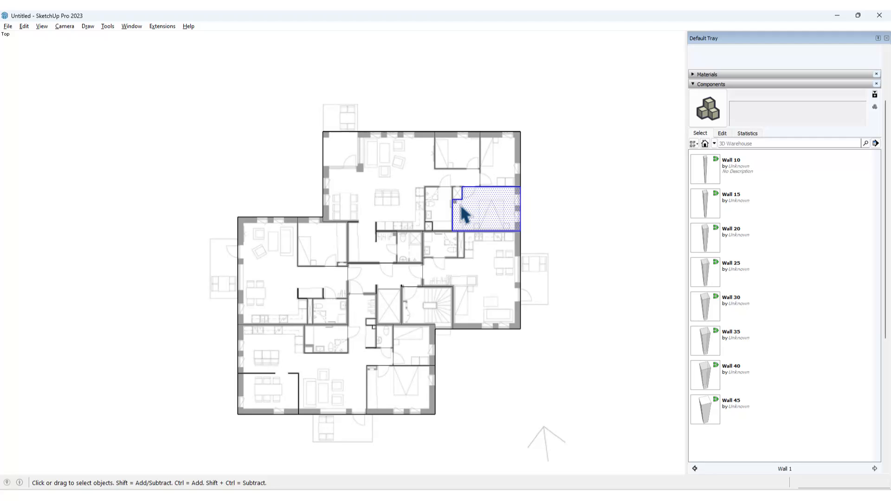
{"action": "triple_click", "coordinate": [464, 214]}
{"action": "scroll", "coordinate": [438, 268], "scroll_direction": "up", "scroll_amount": 3}
{"action": "scroll", "coordinate": [421, 255], "scroll_direction": "down", "scroll_amount": 5}
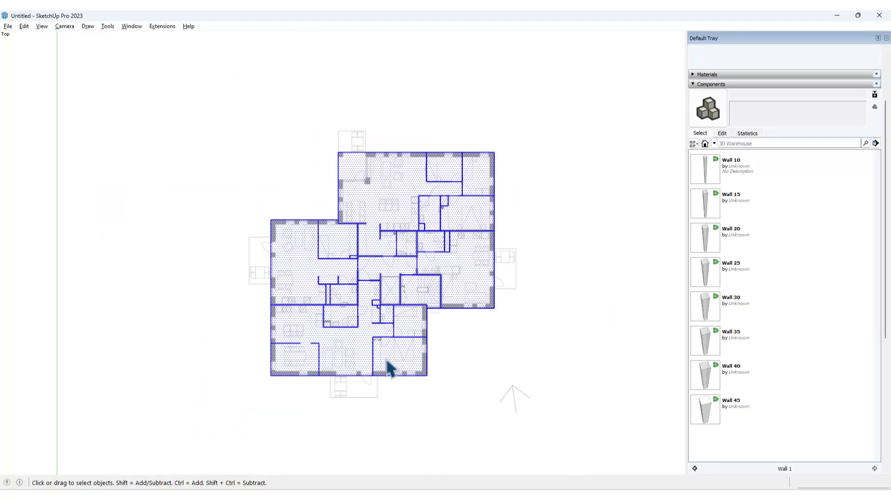
{"action": "scroll", "coordinate": [411, 336], "scroll_direction": "up", "scroll_amount": 3}
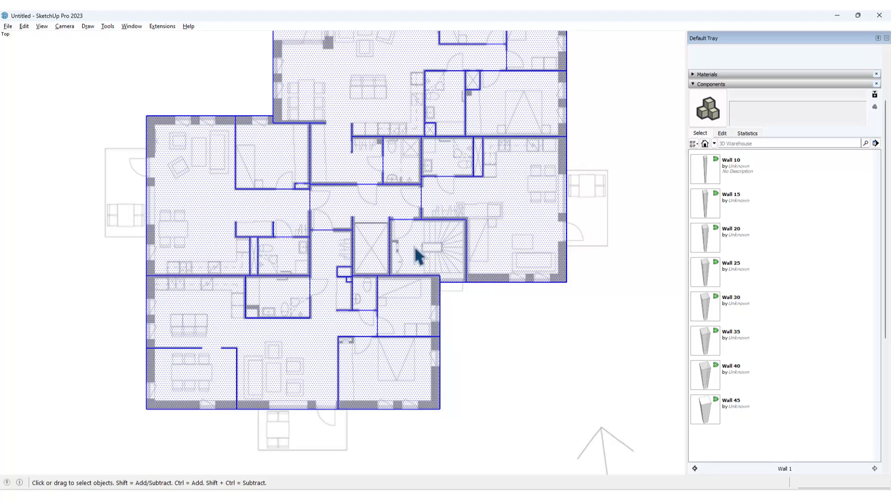
{"action": "scroll", "coordinate": [391, 263], "scroll_direction": "down", "scroll_amount": 3}
{"action": "scroll", "coordinate": [392, 266], "scroll_direction": "down", "scroll_amount": 1}
{"action": "middle_click_drag", "start_coordinate": [384, 258], "coordinate": [453, 188]}
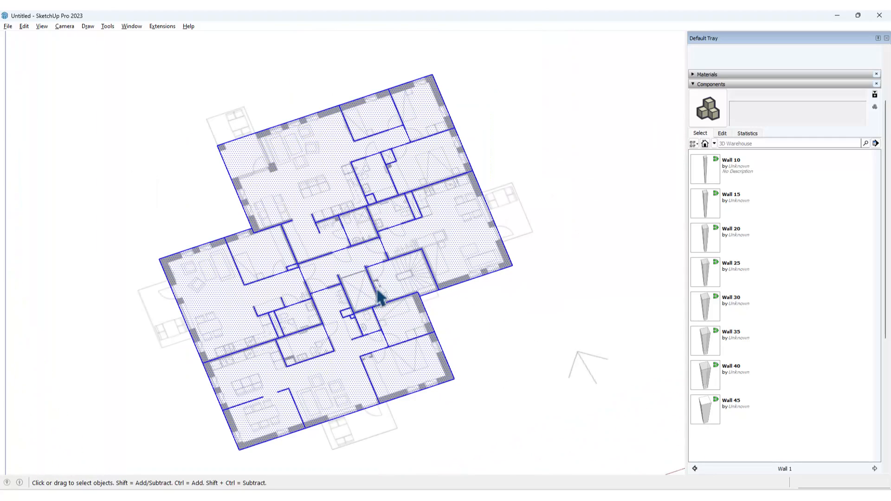
Toggle the display of the s4u-Frame toolbar on and back off
{"action": "right_click", "coordinate": [275, 24]}
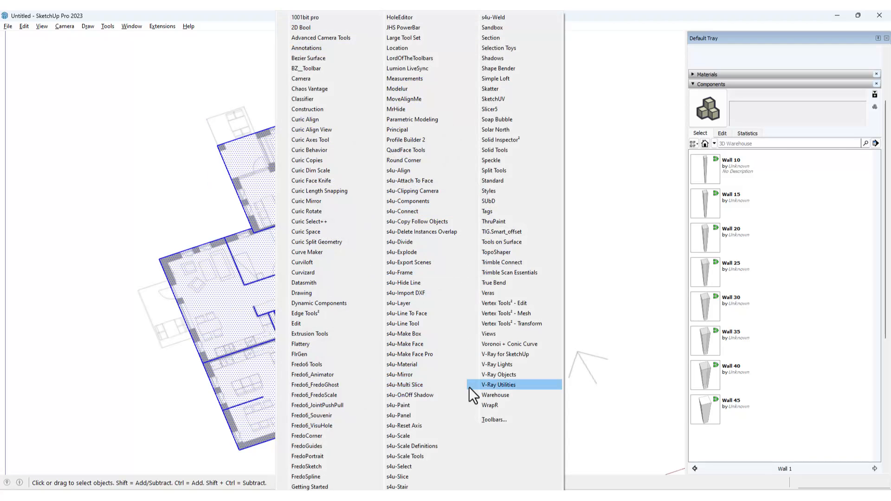
{"action": "left_click", "coordinate": [428, 274]}
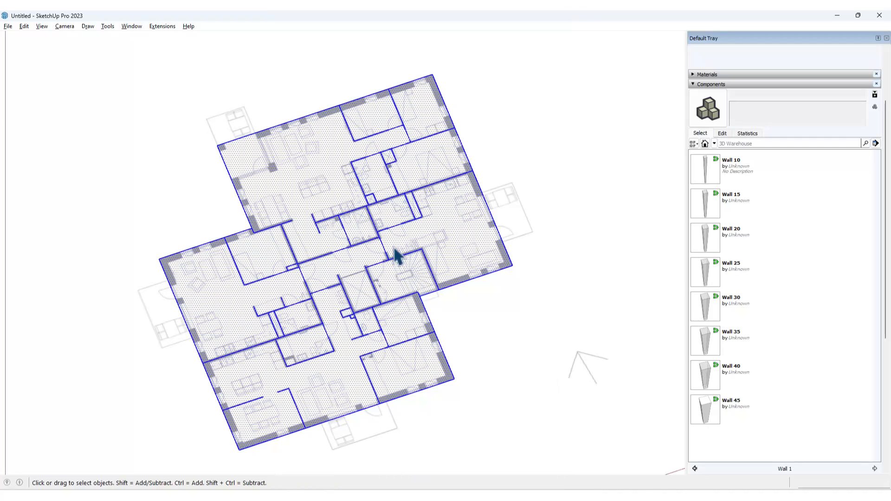
{"action": "right_click", "coordinate": [371, 25]}
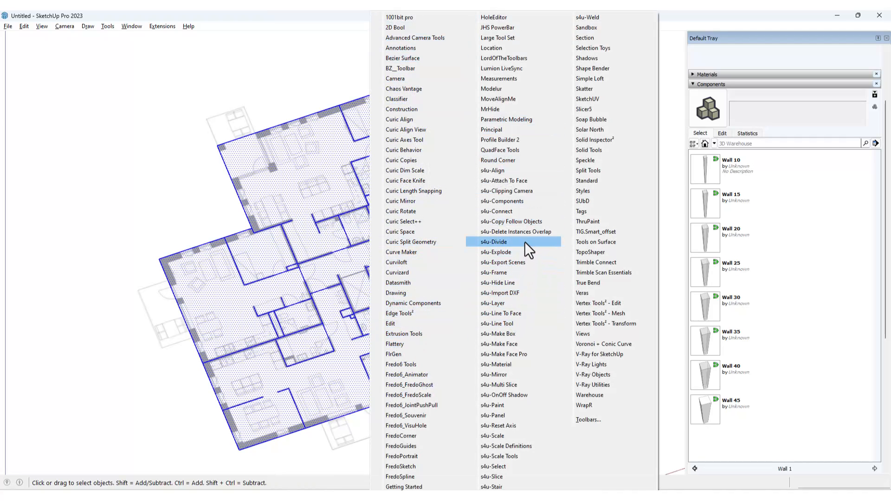
{"action": "left_click", "coordinate": [525, 273]}
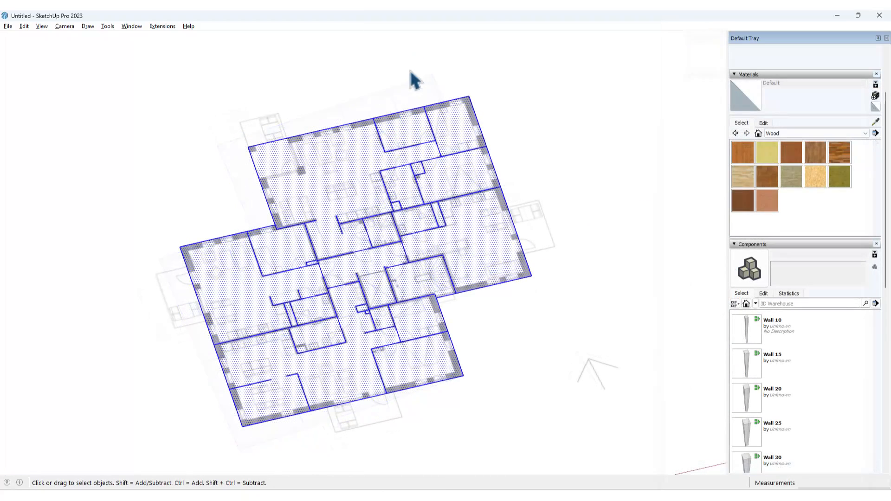
Filter the keyboard shortcut preferences for "frame" and select the Suforyou Make Frame command
{"action": "left_click", "coordinate": [124, 26]}
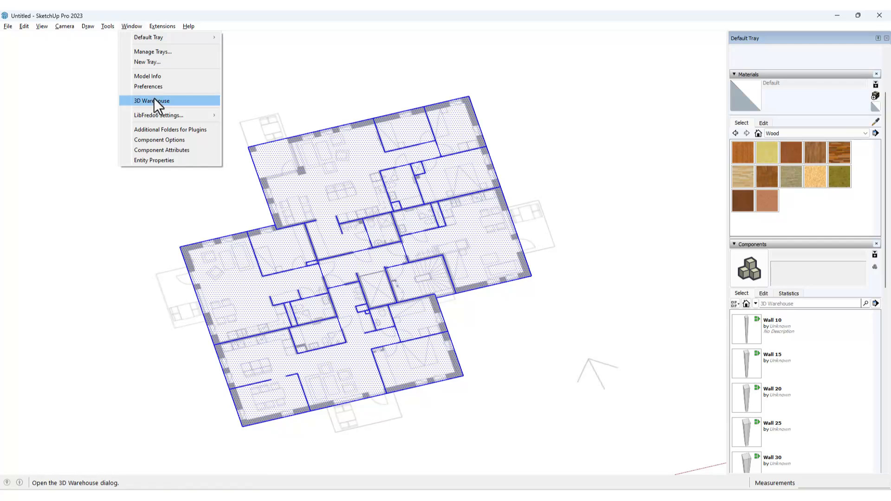
{"action": "left_click", "coordinate": [156, 86]}
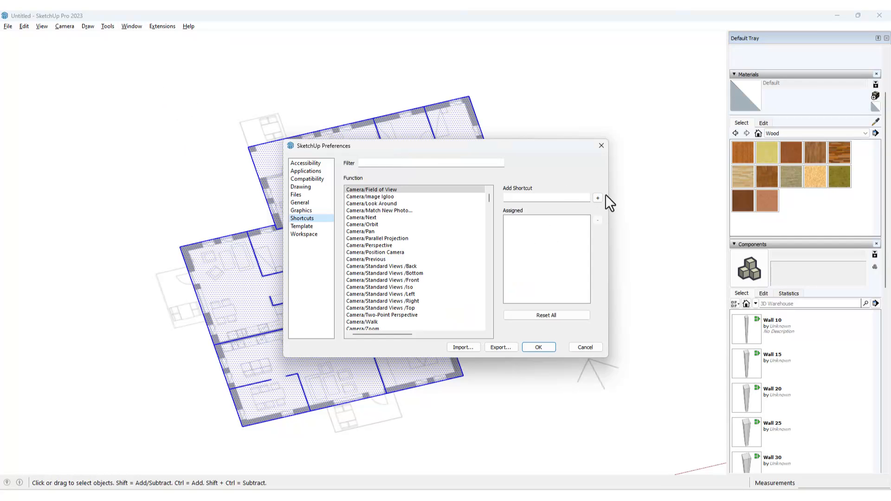
{"action": "left_click", "coordinate": [405, 162]}
{"action": "type", "text": "s4u"}
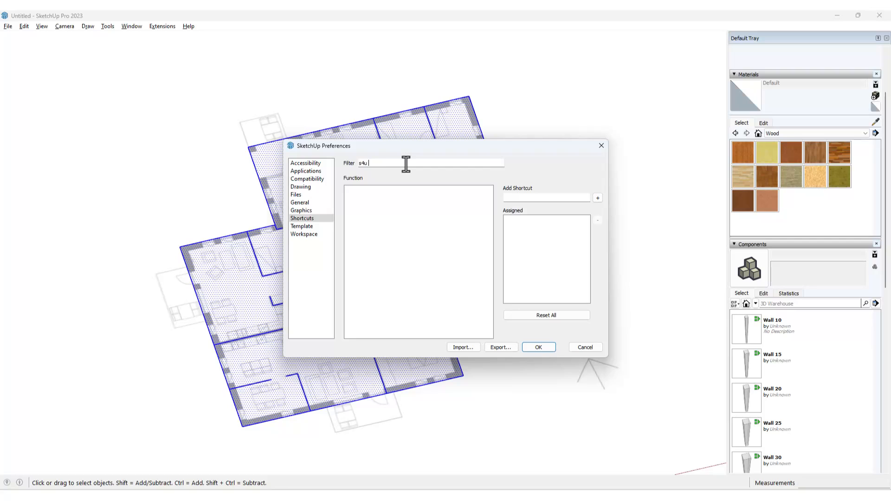
{"action": "type", "text": "frame"}
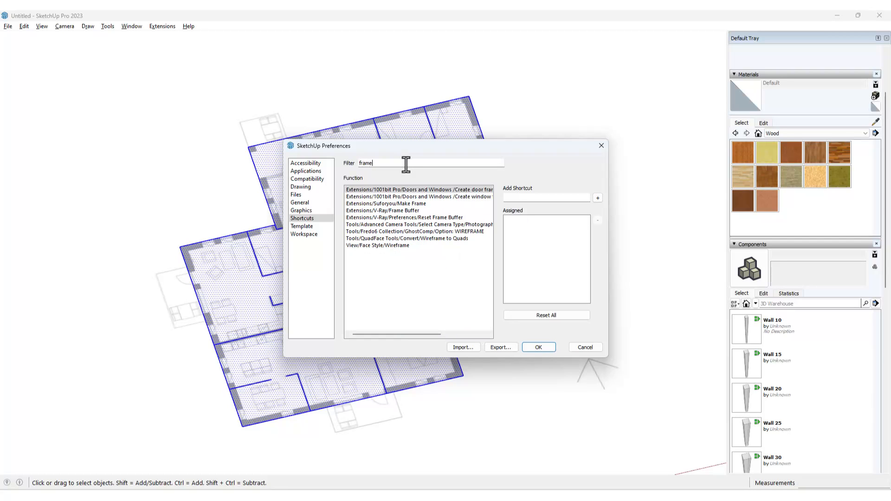
{"action": "left_click", "coordinate": [413, 204]}
{"action": "left_click", "coordinate": [520, 220]}
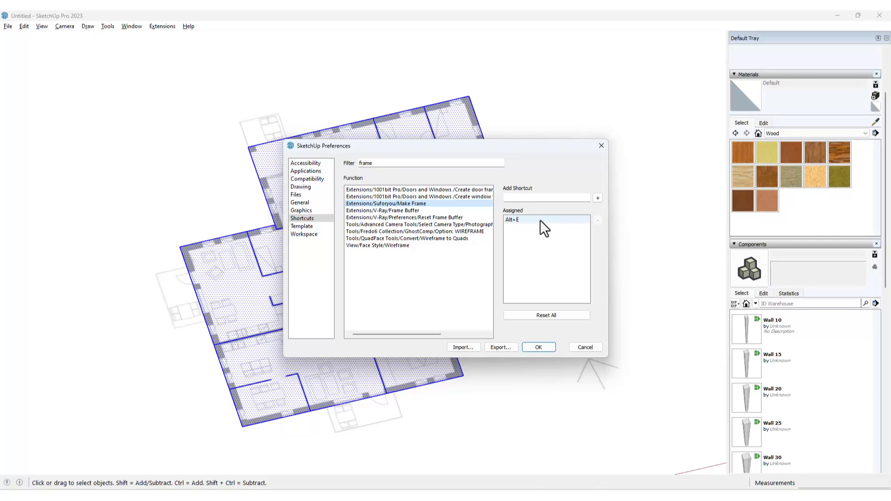
Assign Alt+E as the shortcut for Make Frame and accept the preferences
{"action": "left_click", "coordinate": [545, 202]}
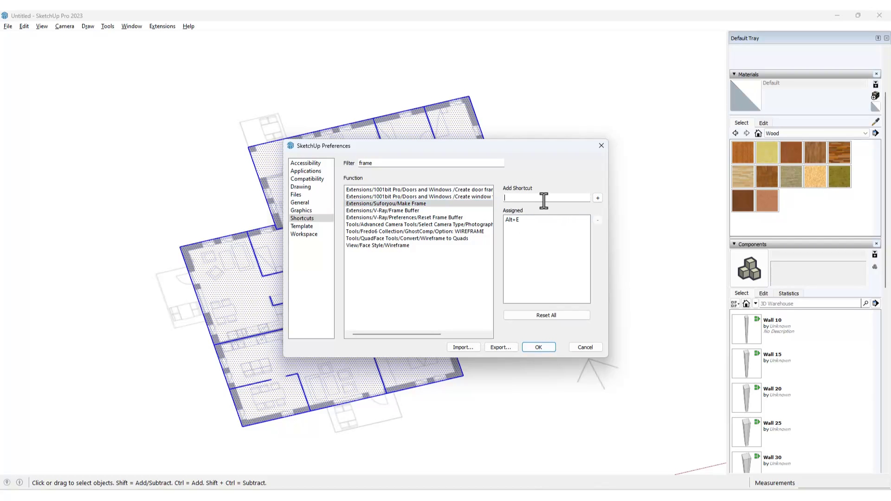
{"action": "key", "text": "alt+e"}
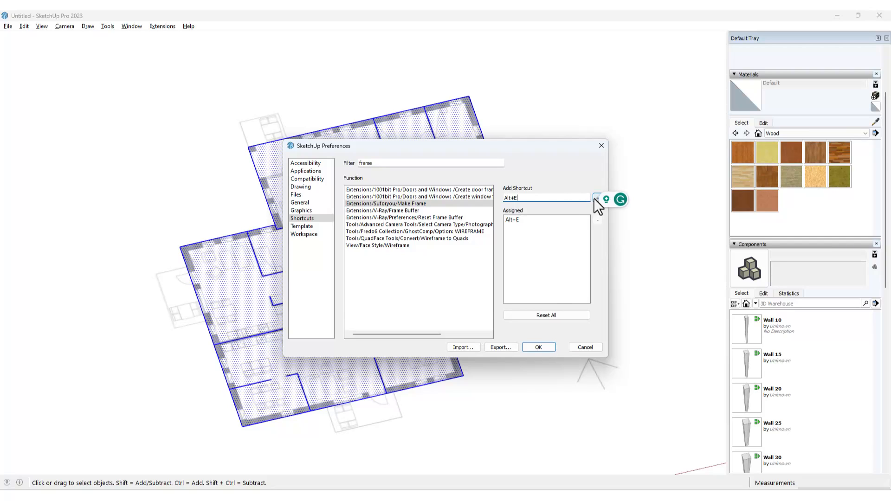
{"action": "left_click", "coordinate": [596, 199]}
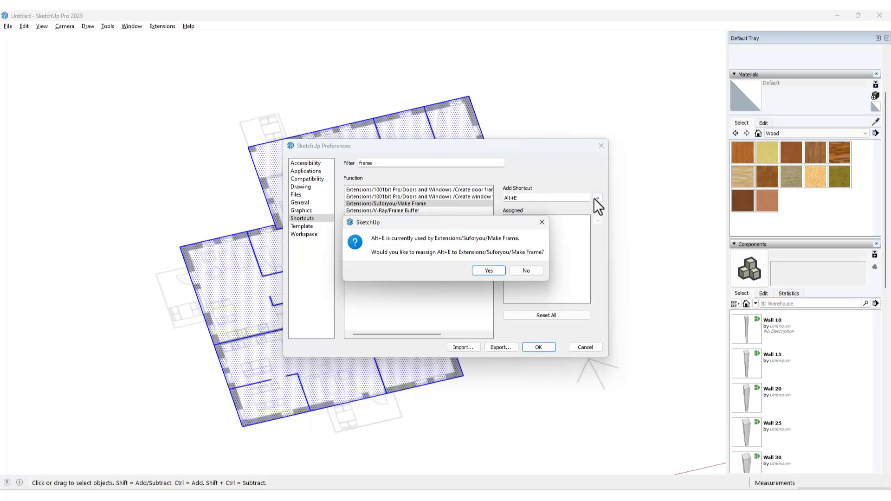
{"action": "left_click", "coordinate": [489, 271]}
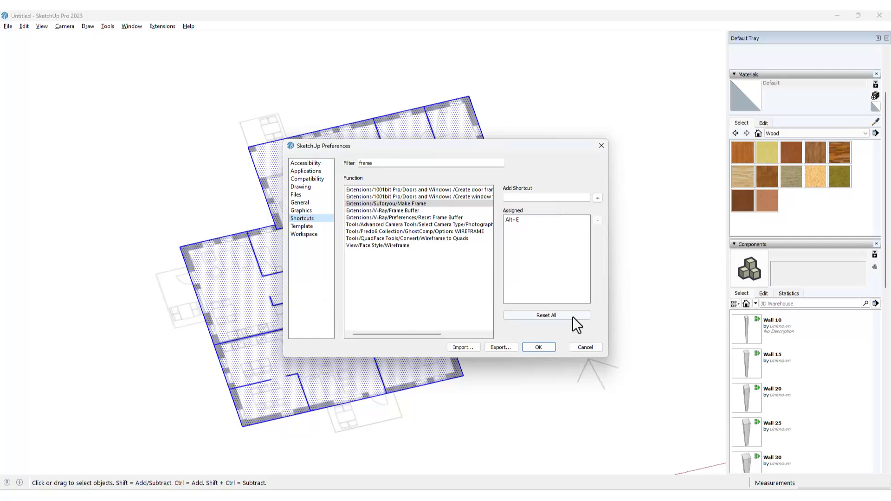
{"action": "left_click", "coordinate": [538, 347]}
Start Make Frame on the selected floor plan and set the border width to 0.45 m and border height to 3 m
{"action": "middle_click_drag", "start_coordinate": [396, 231], "coordinate": [387, 224]}
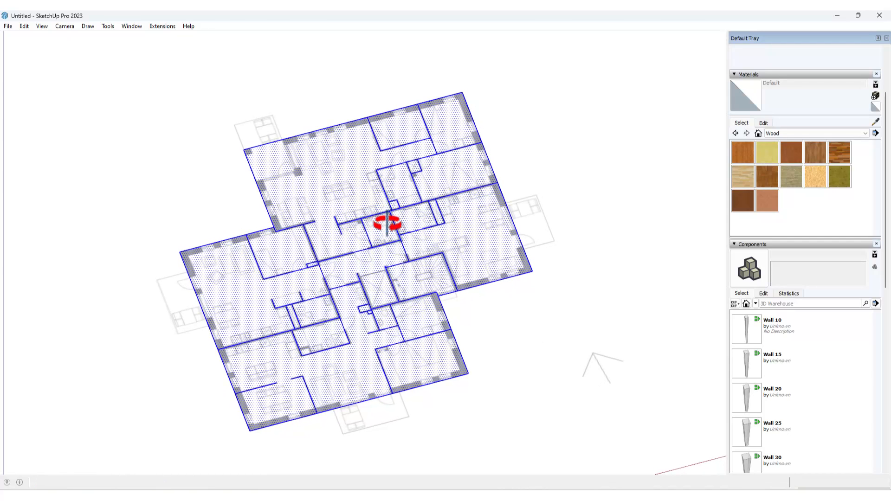
{"action": "key", "text": "alt+e"}
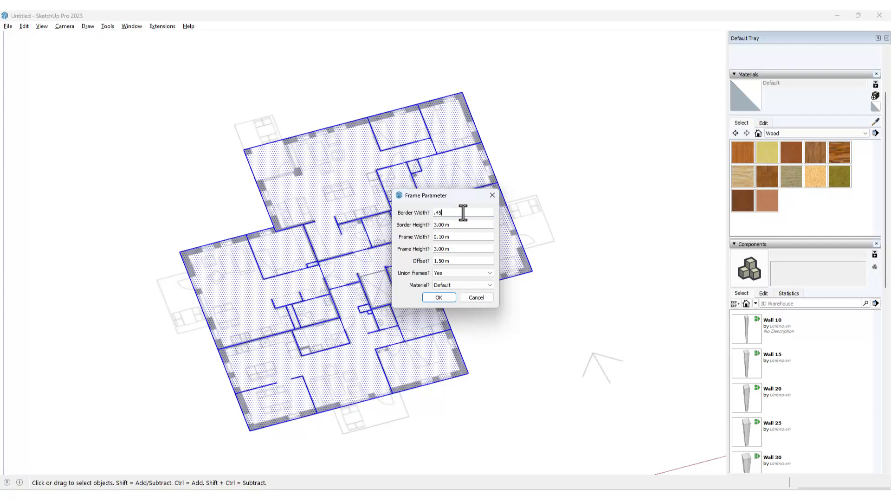
{"action": "key", "text": "Tab"}
{"action": "type", "text": "3"}
{"action": "key", "text": "Tab"}
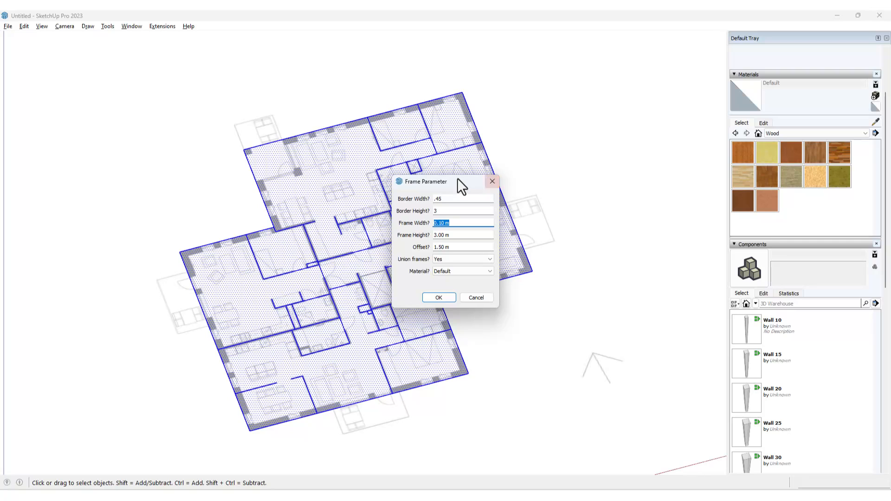
{"action": "left_click_drag", "start_coordinate": [460, 195], "coordinate": [650, 127]}
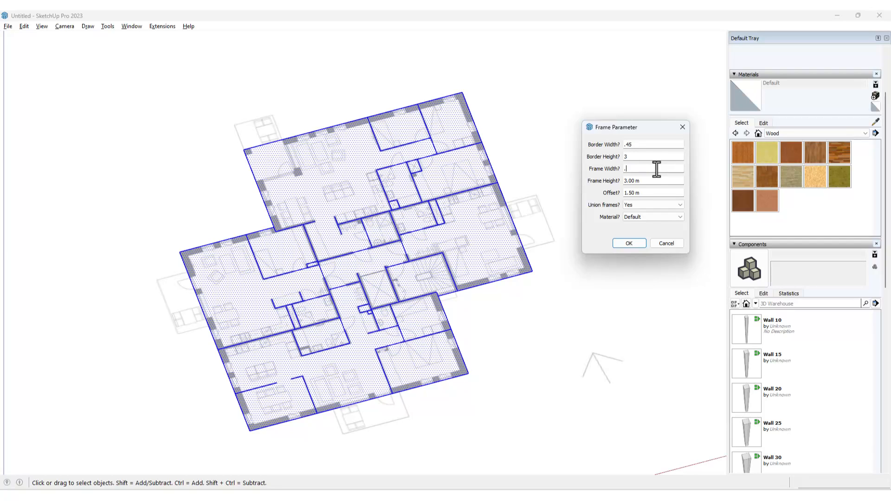
Set frame width 0.1 m, frame height 3 m and offset 0, and generate the walls with frames united
{"action": "type", "text": "1"}
{"action": "key", "text": "Tab"}
{"action": "type", "text": "3"}
{"action": "left_click_drag", "start_coordinate": [655, 195], "coordinate": [595, 194]}
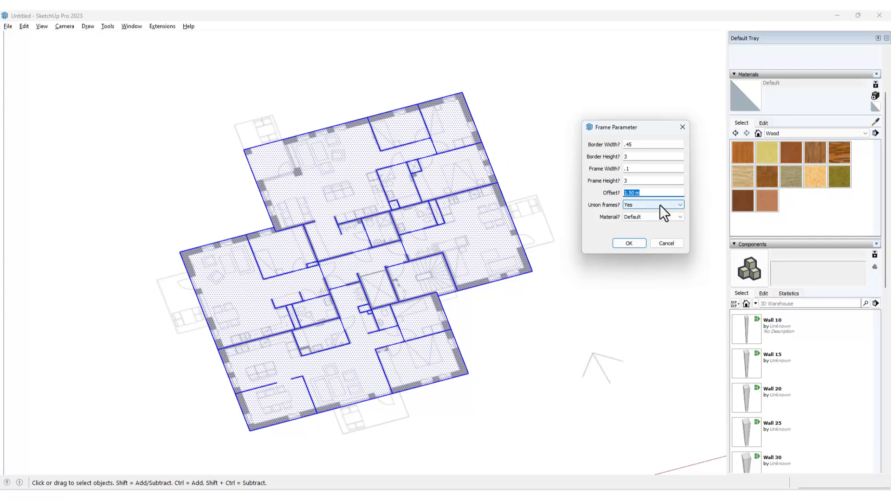
{"action": "type", "text": "0"}
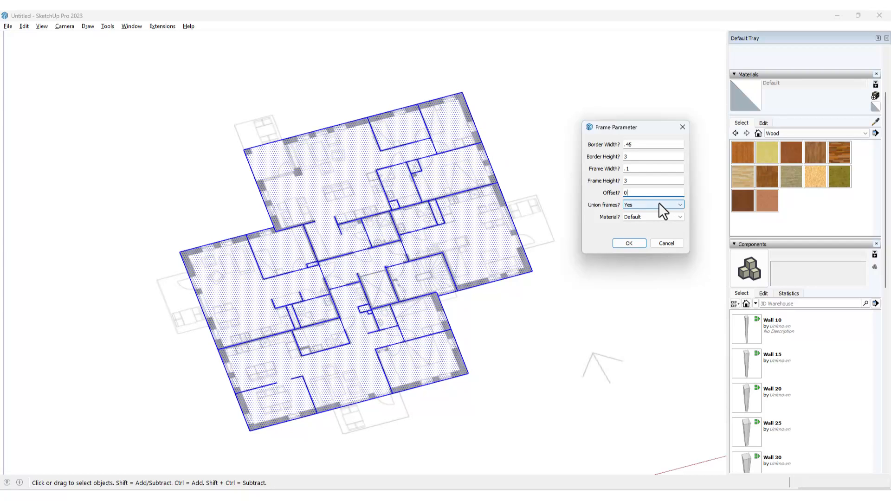
{"action": "left_click", "coordinate": [639, 243]}
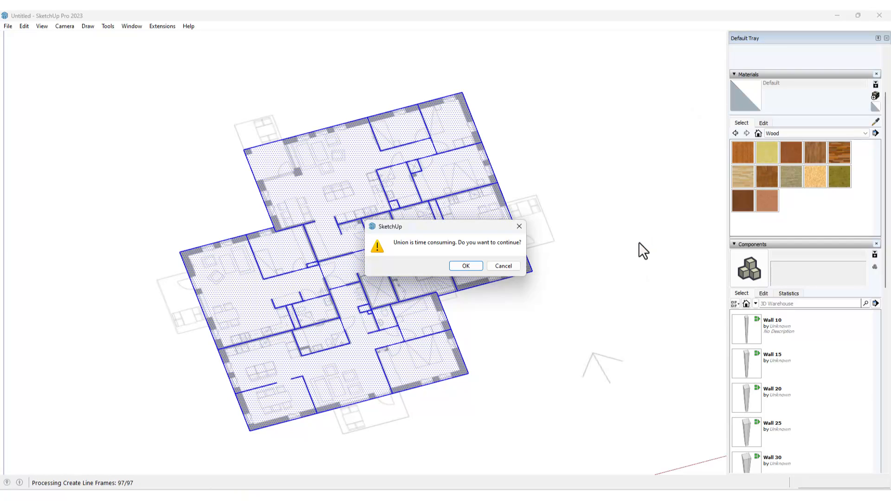
{"action": "left_click", "coordinate": [468, 265]}
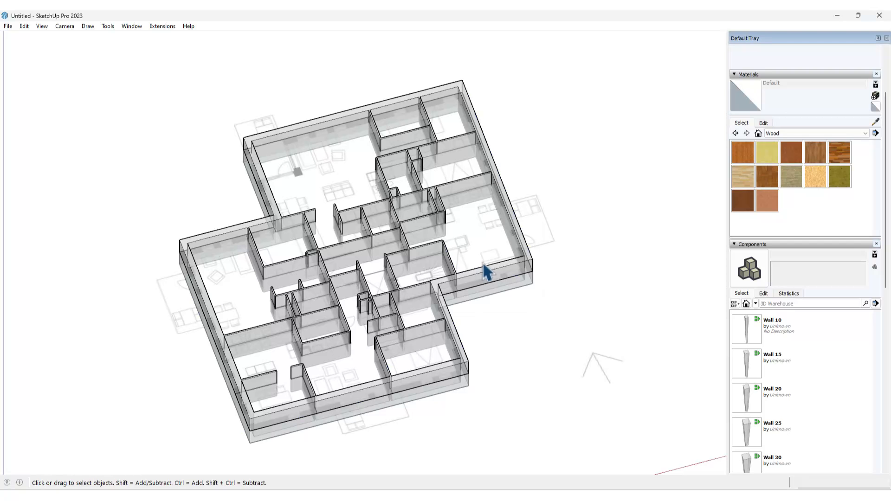
Inspect the generated walls from the side and from above, checking their vertical position relative to the floor plan
{"action": "middle_click_drag", "start_coordinate": [483, 294], "coordinate": [466, 244]}
{"action": "scroll", "coordinate": [408, 271], "scroll_direction": "up", "scroll_amount": 5}
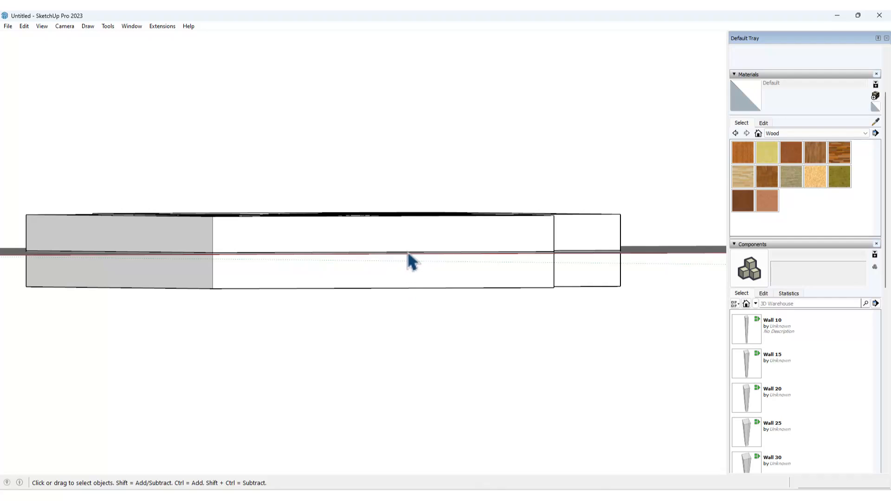
{"action": "middle_click_drag", "start_coordinate": [410, 256], "coordinate": [412, 240]}
{"action": "middle_click_drag", "start_coordinate": [556, 251], "coordinate": [525, 273]}
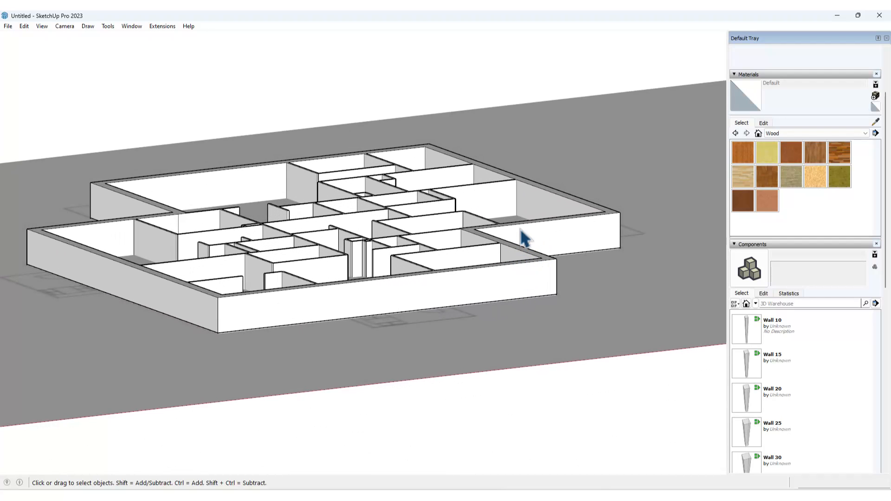
{"action": "middle_click_drag", "start_coordinate": [525, 239], "coordinate": [507, 259]}
{"action": "scroll", "coordinate": [498, 394], "scroll_direction": "up", "scroll_amount": 5}
{"action": "scroll", "coordinate": [489, 258], "scroll_direction": "down", "scroll_amount": 5}
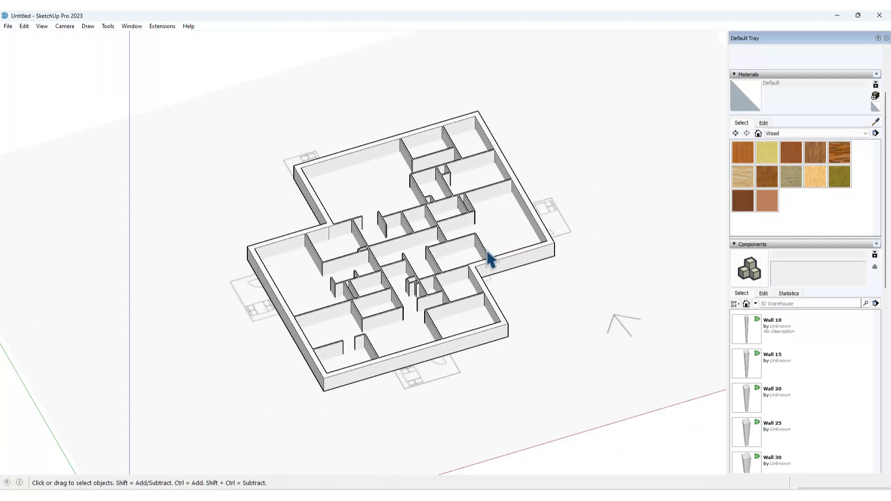
{"action": "scroll", "coordinate": [483, 323], "scroll_direction": "up", "scroll_amount": 5}
{"action": "scroll", "coordinate": [483, 323], "scroll_direction": "down", "scroll_amount": 5}
{"action": "middle_click_drag", "start_coordinate": [495, 243], "coordinate": [469, 318]}
Undo the generated walls and rerun Make Frame on the traced plan with an offset of 1.5 m and united frames
{"action": "key", "text": "ctrl+z"}
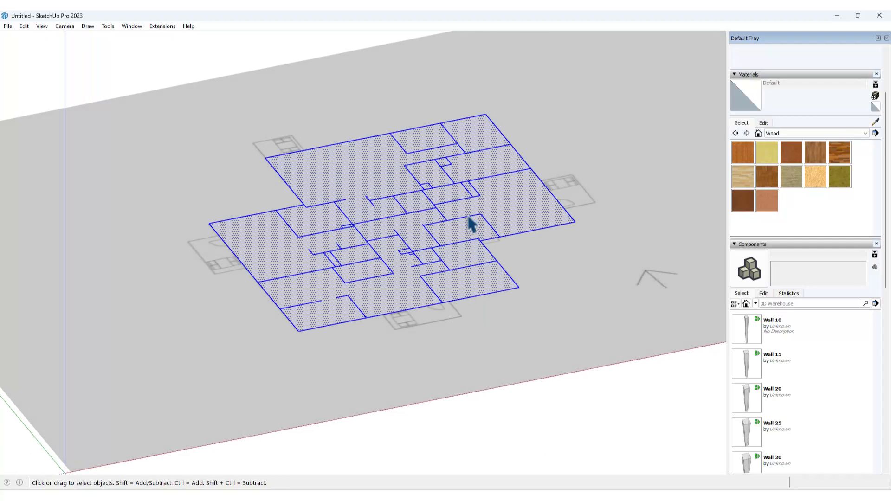
{"action": "middle_click_drag", "start_coordinate": [468, 216], "coordinate": [466, 269]}
{"action": "key", "text": "f"}
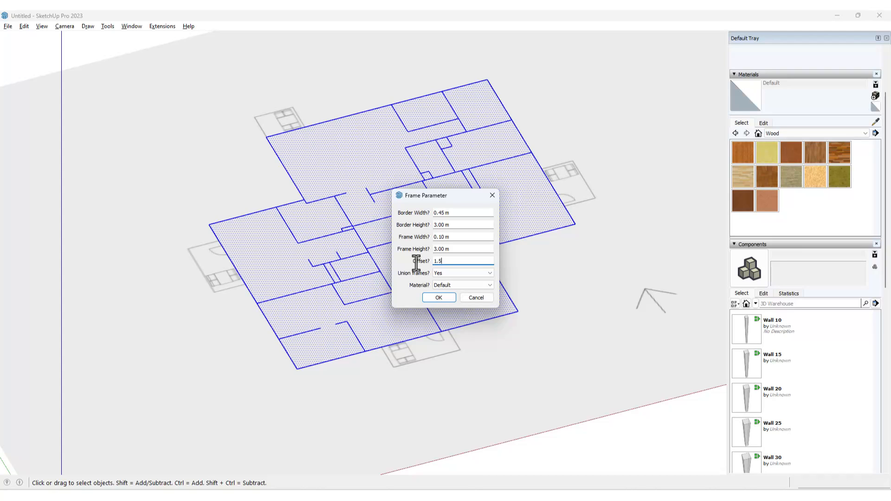
{"action": "left_click", "coordinate": [438, 297]}
{"action": "left_click", "coordinate": [464, 267]}
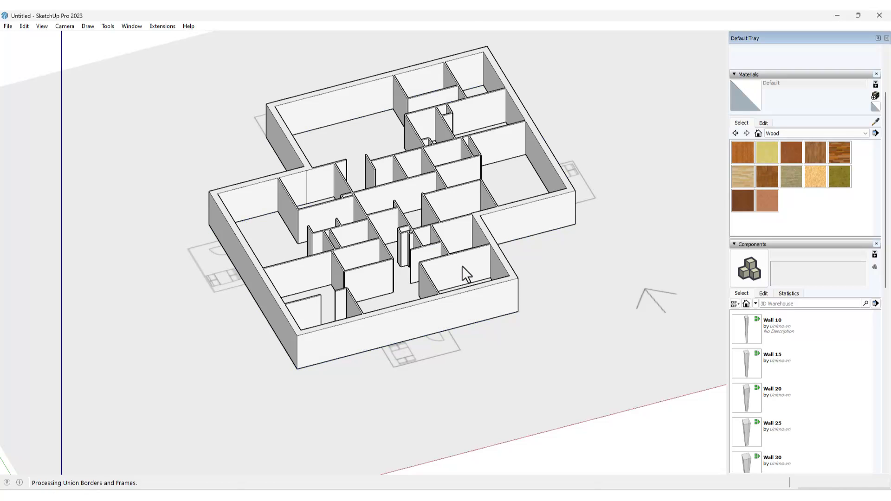
Inspect the regenerated walls across the plan and the wall corners around the elevator shaft and small duct
{"action": "middle_click_drag", "start_coordinate": [457, 354], "coordinate": [447, 405]}
{"action": "scroll", "coordinate": [423, 249], "scroll_direction": "up", "scroll_amount": 3}
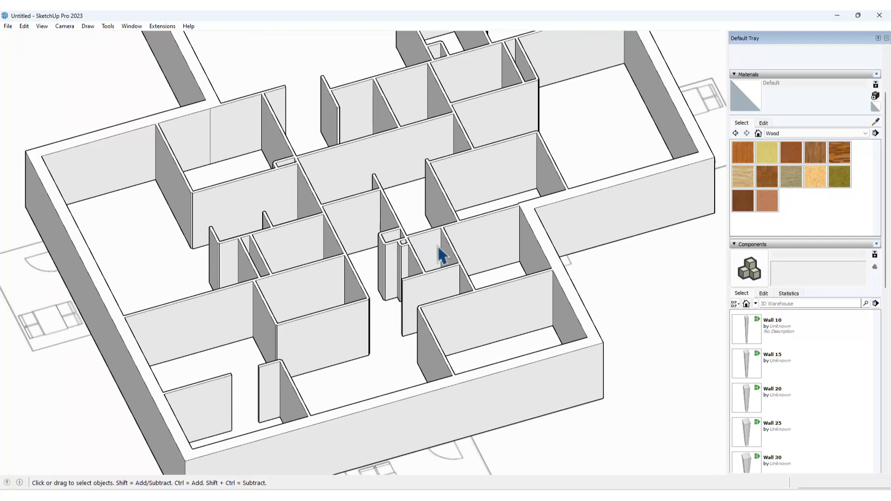
{"action": "scroll", "coordinate": [437, 258], "scroll_direction": "down", "scroll_amount": 4}
{"action": "scroll", "coordinate": [438, 258], "scroll_direction": "up", "scroll_amount": 1}
{"action": "middle_click_drag", "start_coordinate": [437, 258], "coordinate": [393, 315]}
{"action": "scroll", "coordinate": [415, 337], "scroll_direction": "up", "scroll_amount": 4}
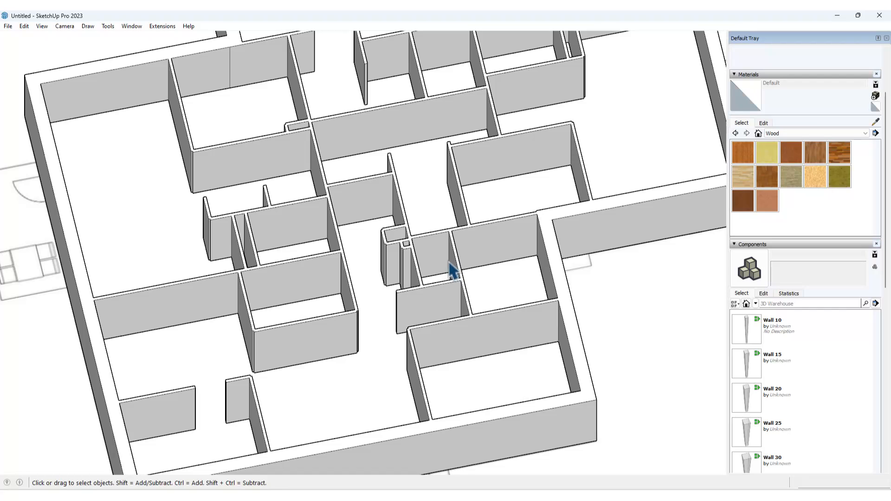
{"action": "scroll", "coordinate": [402, 253], "scroll_direction": "up", "scroll_amount": 4}
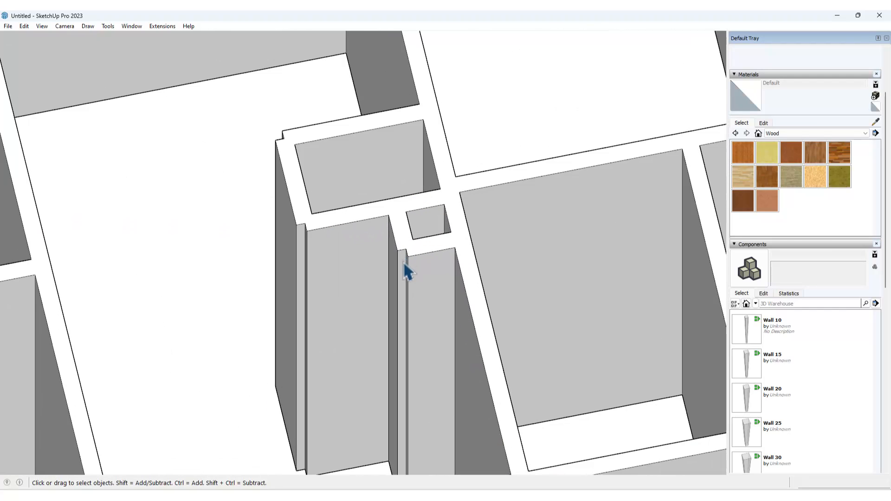
{"action": "scroll", "coordinate": [402, 261], "scroll_direction": "up", "scroll_amount": 3}
{"action": "scroll", "coordinate": [402, 263], "scroll_direction": "up", "scroll_amount": 2}
{"action": "key", "text": "shift+z"}
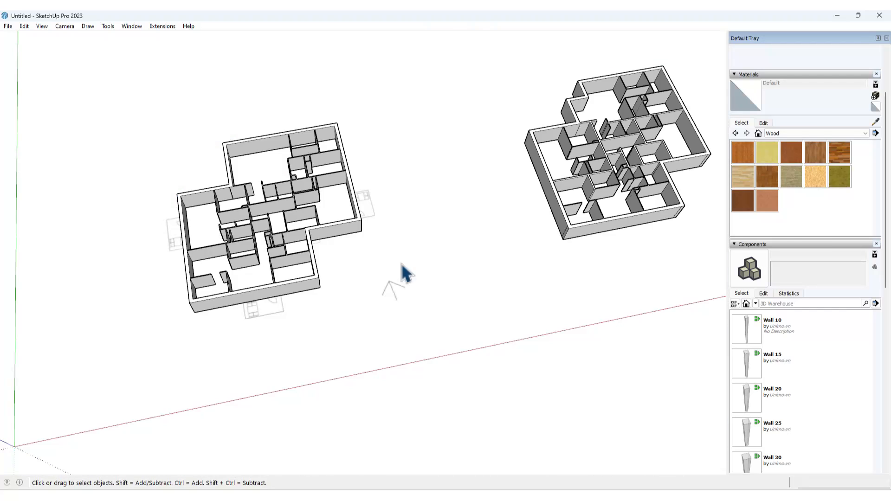
Push/Pull the small notched faces at the corners of the shaft and duct walls flush with the adjoining walls
{"action": "middle_click_drag", "start_coordinate": [312, 234], "coordinate": [388, 273]}
{"action": "scroll", "coordinate": [388, 273], "scroll_direction": "up", "scroll_amount": 8}
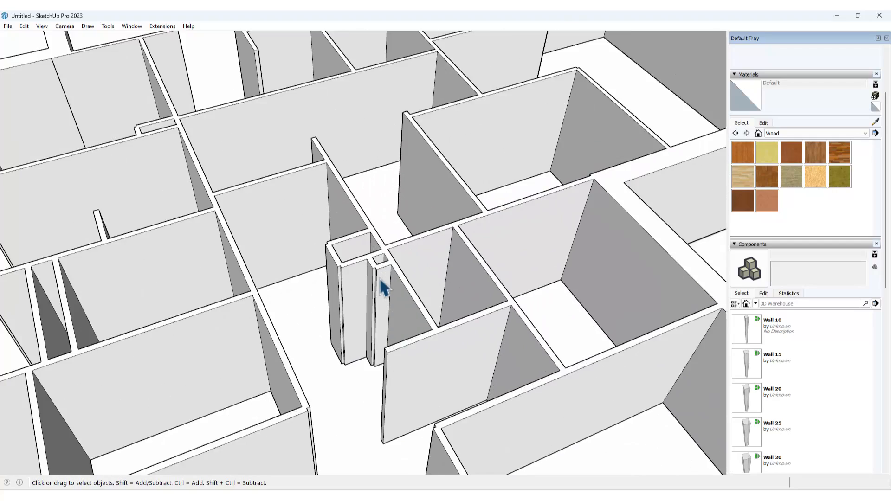
{"action": "scroll", "coordinate": [376, 276], "scroll_direction": "up", "scroll_amount": 2}
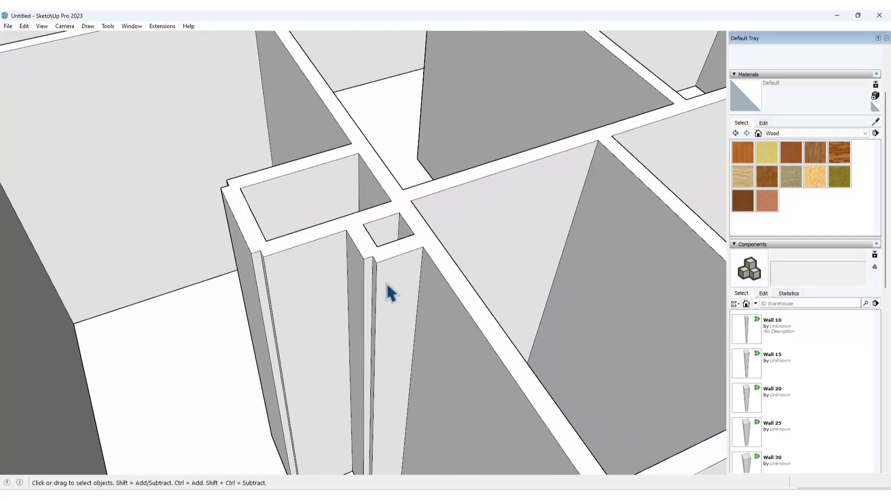
{"action": "middle_click_drag", "start_coordinate": [261, 263], "coordinate": [367, 275], "text": "shift"}
{"action": "scroll", "coordinate": [432, 274], "scroll_direction": "up", "scroll_amount": 3}
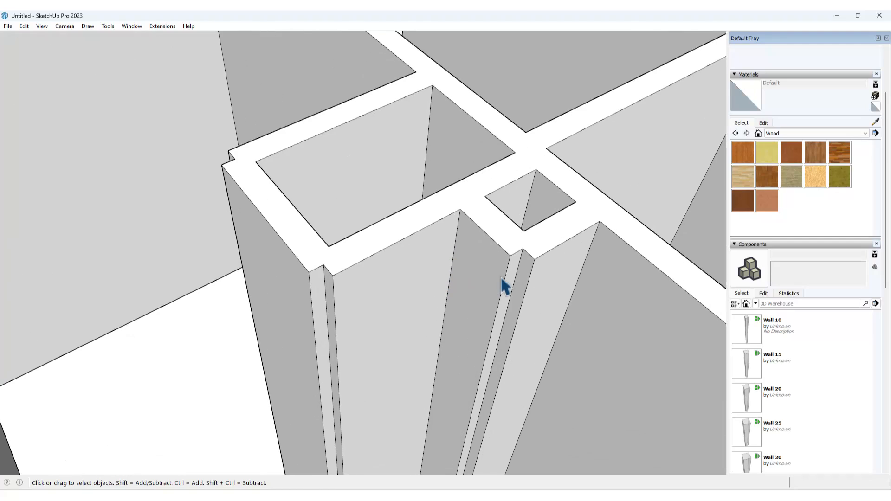
{"action": "key", "text": "p"}
{"action": "left_click", "coordinate": [513, 281]}
{"action": "left_click", "coordinate": [557, 284]}
{"action": "left_click", "coordinate": [321, 302]}
{"action": "scroll", "coordinate": [321, 302], "scroll_direction": "down", "scroll_amount": 3}
{"action": "middle_click_drag", "start_coordinate": [330, 275], "coordinate": [589, 272]}
{"action": "left_click", "coordinate": [601, 260]}
{"action": "scroll", "coordinate": [396, 172], "scroll_direction": "down", "scroll_amount": 6}
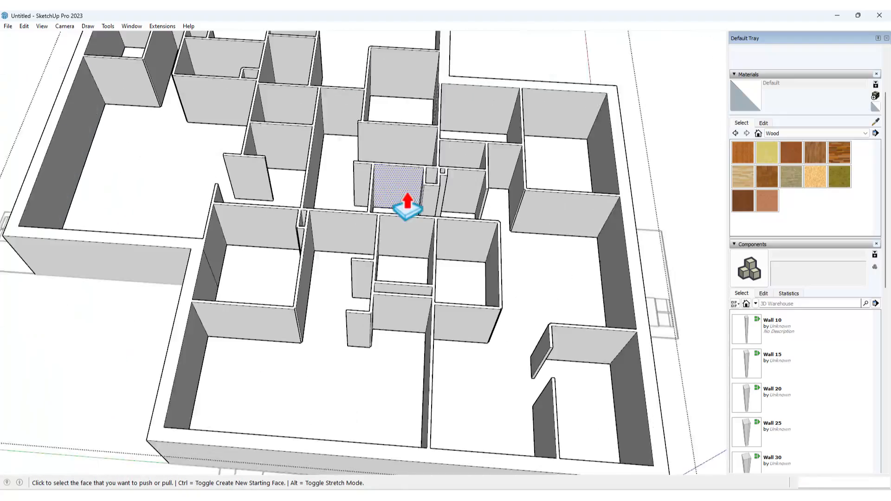
Push/Pull the narrow notched faces at the outer corners of the rooms beside the small ducts flush with the adjoining walls
{"action": "scroll", "coordinate": [305, 232], "scroll_direction": "up", "scroll_amount": 4}
{"action": "scroll", "coordinate": [343, 204], "scroll_direction": "down", "scroll_amount": 3}
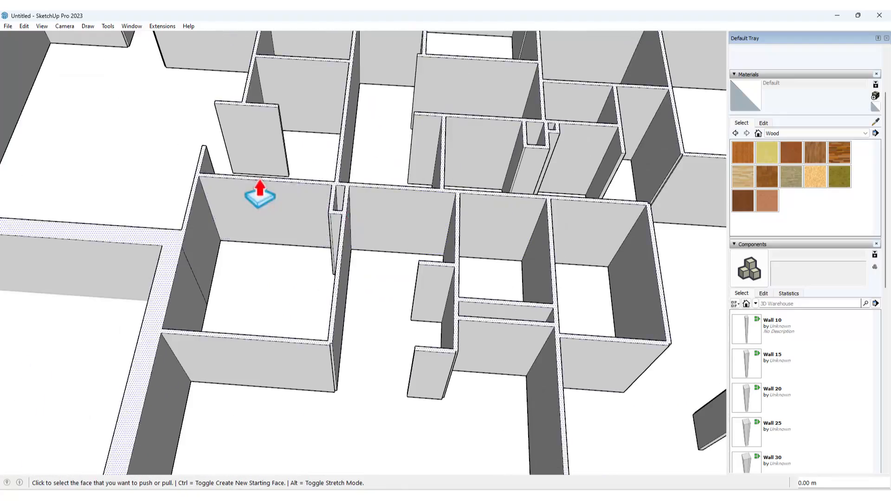
{"action": "middle_click_drag", "start_coordinate": [261, 181], "coordinate": [358, 376], "text": "shift"}
{"action": "scroll", "coordinate": [311, 137], "scroll_direction": "up", "scroll_amount": 1}
{"action": "scroll", "coordinate": [311, 144], "scroll_direction": "up", "scroll_amount": 2}
{"action": "middle_click_drag", "start_coordinate": [311, 147], "coordinate": [486, 175], "text": "shift"}
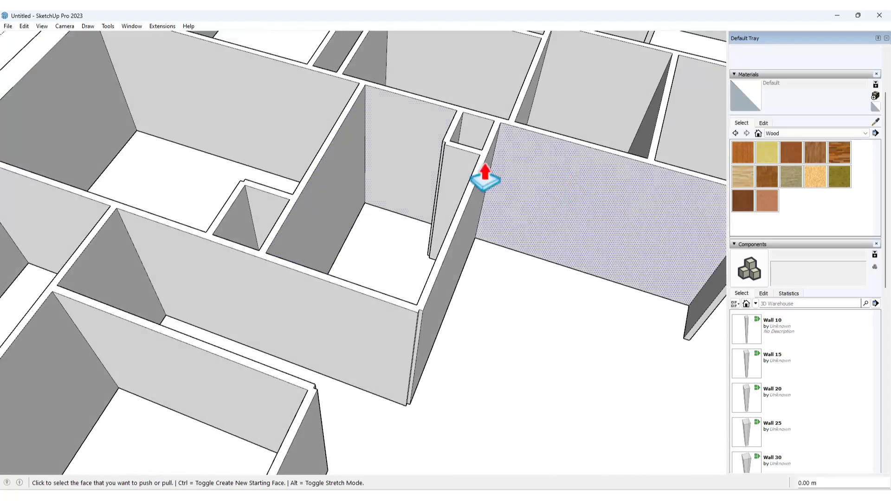
{"action": "scroll", "coordinate": [409, 146], "scroll_direction": "up", "scroll_amount": 2}
{"action": "scroll", "coordinate": [475, 152], "scroll_direction": "down", "scroll_amount": 3}
{"action": "scroll", "coordinate": [461, 324], "scroll_direction": "up", "scroll_amount": 3}
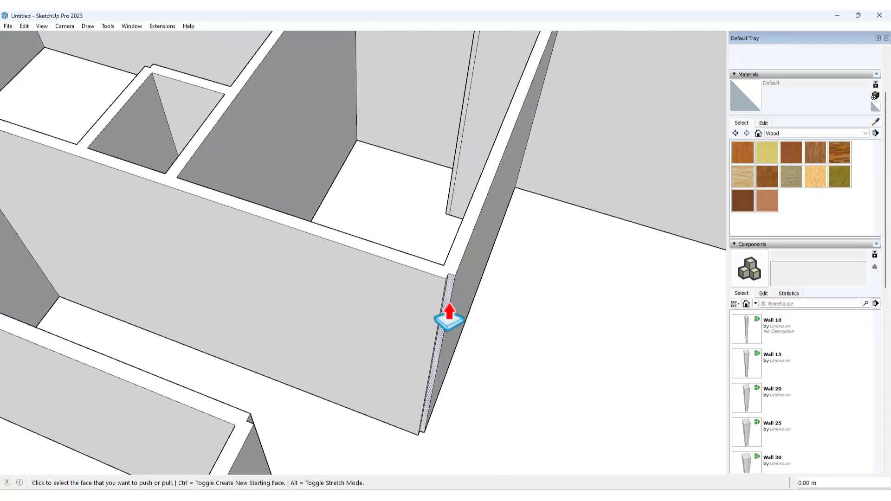
{"action": "scroll", "coordinate": [420, 227], "scroll_direction": "down", "scroll_amount": 3}
{"action": "middle_click_drag", "start_coordinate": [420, 236], "coordinate": [111, 218]}
{"action": "scroll", "coordinate": [140, 179], "scroll_direction": "up", "scroll_amount": 2}
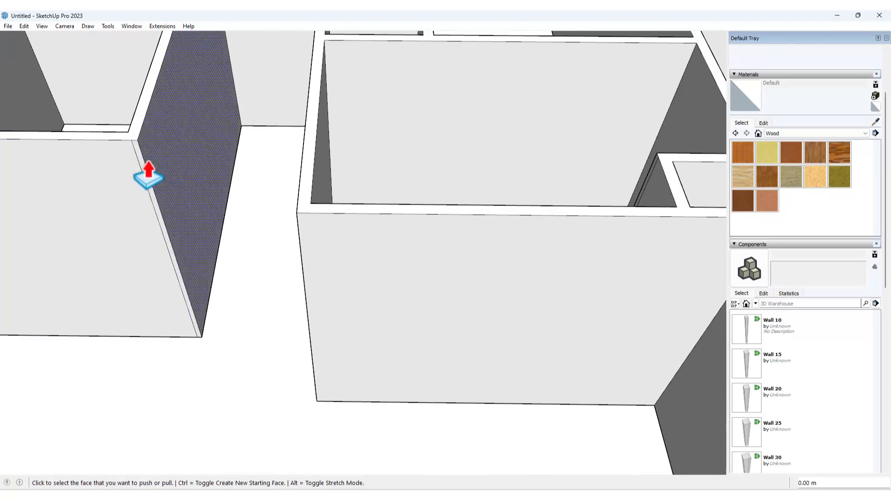
Push/Pull the narrow notched faces at the free corners of the two narrow duct enclosures flush with the neighbouring walls
{"action": "scroll", "coordinate": [289, 222], "scroll_direction": "down", "scroll_amount": 5}
{"action": "middle_click_drag", "start_coordinate": [289, 223], "coordinate": [26, 246]}
{"action": "scroll", "coordinate": [446, 219], "scroll_direction": "up", "scroll_amount": 6}
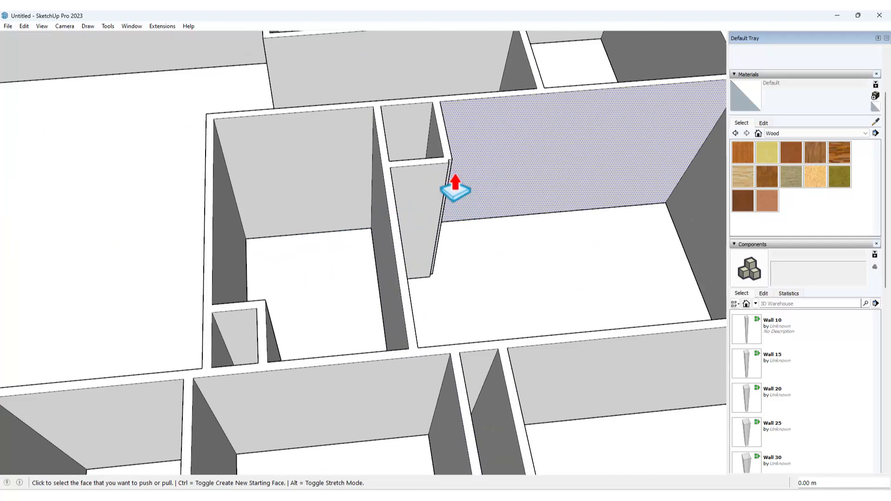
{"action": "scroll", "coordinate": [453, 198], "scroll_direction": "down", "scroll_amount": 3}
{"action": "scroll", "coordinate": [485, 318], "scroll_direction": "up", "scroll_amount": 4}
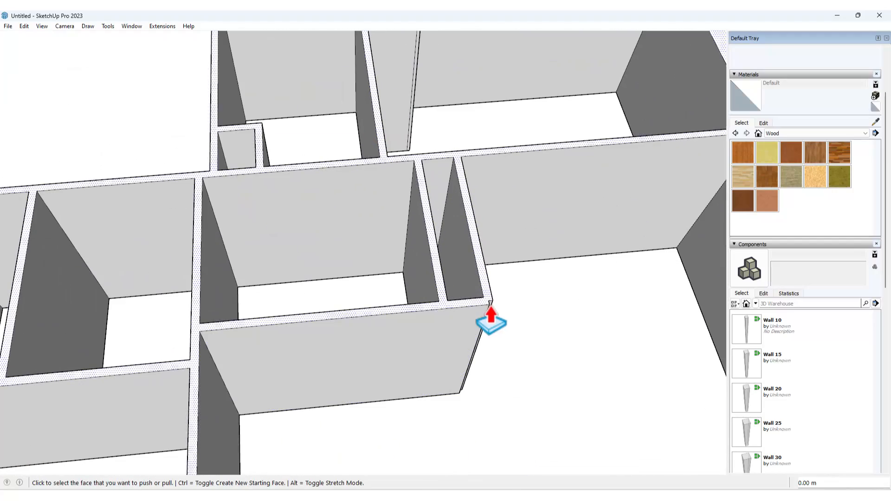
{"action": "scroll", "coordinate": [440, 172], "scroll_direction": "down", "scroll_amount": 5}
{"action": "scroll", "coordinate": [437, 169], "scroll_direction": "up", "scroll_amount": 2}
{"action": "middle_click_drag", "start_coordinate": [438, 169], "coordinate": [316, 260]}
{"action": "scroll", "coordinate": [350, 265], "scroll_direction": "up", "scroll_amount": 3}
Push/Pull the notched face at the outer corner of the room across the corridor from the shaft flush with its walls
{"action": "scroll", "coordinate": [350, 258], "scroll_direction": "down", "scroll_amount": 5}
{"action": "middle_click_drag", "start_coordinate": [479, 302], "coordinate": [459, 341]}
{"action": "scroll", "coordinate": [325, 251], "scroll_direction": "up", "scroll_amount": 8}
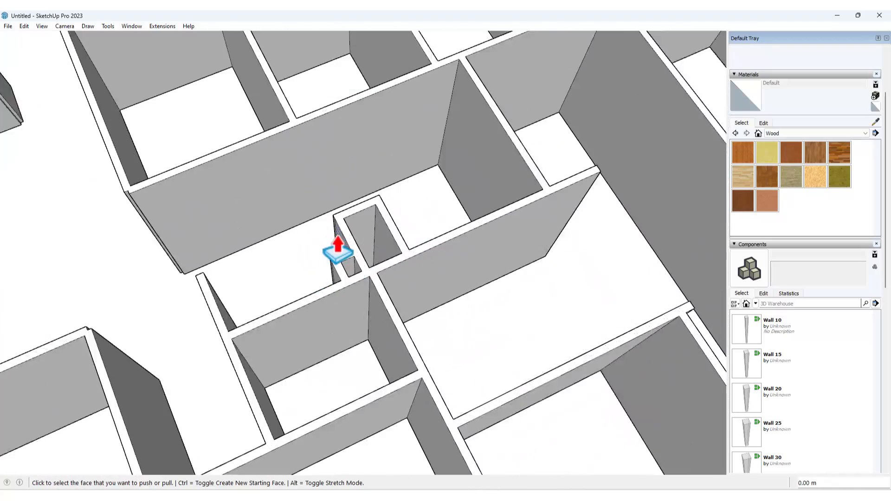
{"action": "scroll", "coordinate": [341, 319], "scroll_direction": "down", "scroll_amount": 4}
{"action": "scroll", "coordinate": [280, 314], "scroll_direction": "up", "scroll_amount": 4}
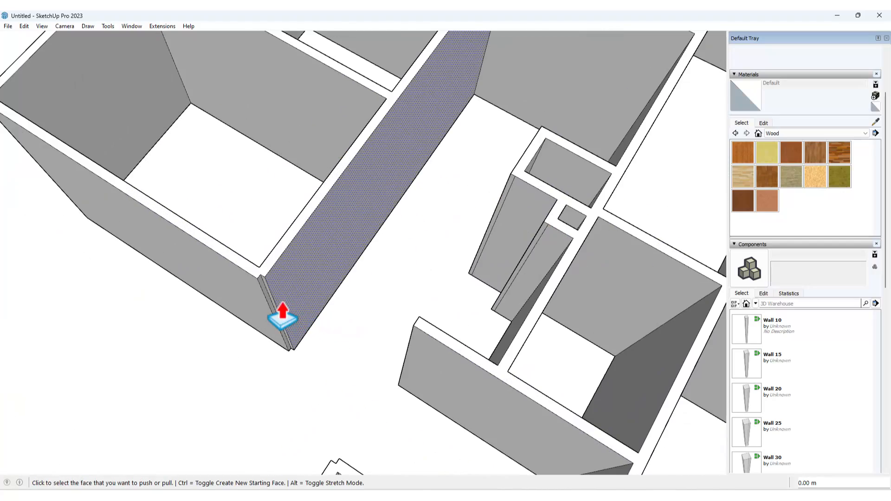
{"action": "scroll", "coordinate": [279, 314], "scroll_direction": "down", "scroll_amount": 4}
{"action": "middle_click_drag", "start_coordinate": [331, 287], "coordinate": [420, 285]}
{"action": "scroll", "coordinate": [333, 294], "scroll_direction": "up", "scroll_amount": 4}
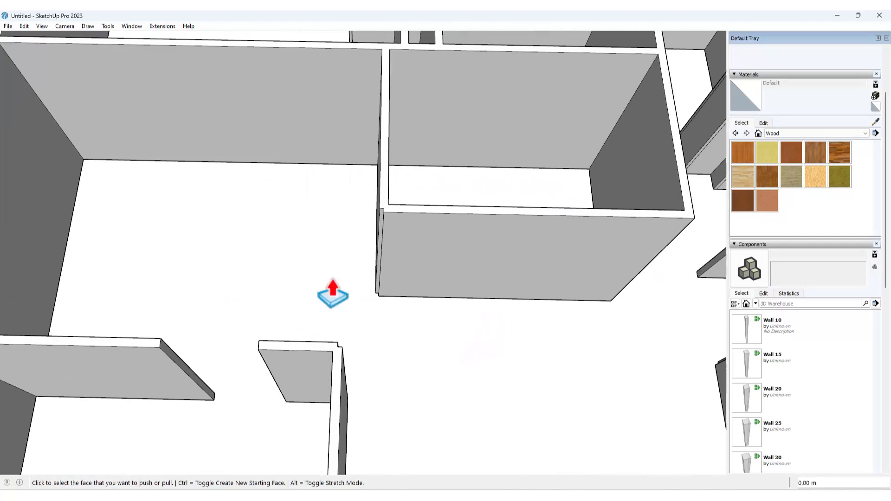
Push/Pull the notched face at the corner of the short L-shaped partition flush with the adjoining wall faces
{"action": "middle_click_drag", "start_coordinate": [382, 251], "coordinate": [213, 294]}
{"action": "scroll", "coordinate": [207, 324], "scroll_direction": "up", "scroll_amount": 4}
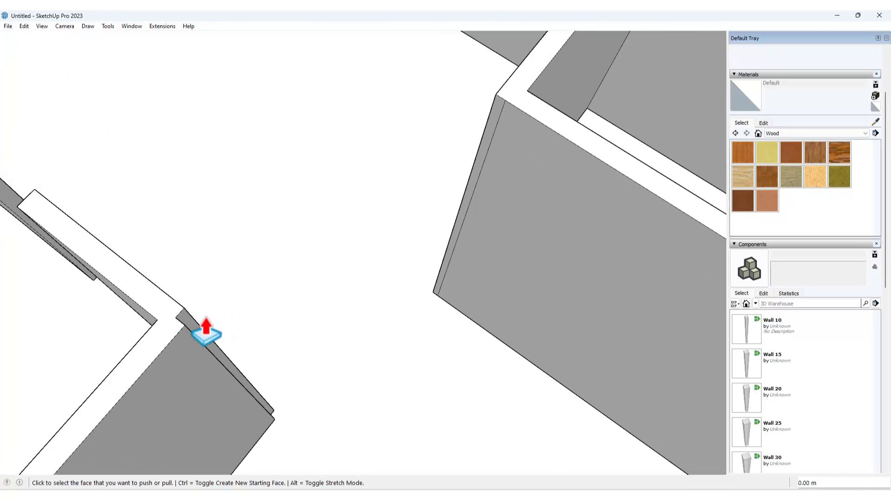
{"action": "scroll", "coordinate": [399, 300], "scroll_direction": "down", "scroll_amount": 4}
{"action": "scroll", "coordinate": [206, 360], "scroll_direction": "down", "scroll_amount": 4}
{"action": "middle_click_drag", "start_coordinate": [348, 258], "coordinate": [441, 242]}
{"action": "scroll", "coordinate": [367, 185], "scroll_direction": "up", "scroll_amount": 3}
{"action": "left_click", "coordinate": [293, 243]}
{"action": "left_click", "coordinate": [293, 232]}
{"action": "double_click", "coordinate": [245, 80]}
Push/Pull the remaining notched room corner near the free-standing wall end flush with the adjoining walls
{"action": "scroll", "coordinate": [248, 116], "scroll_direction": "down", "scroll_amount": 4}
{"action": "middle_click_drag", "start_coordinate": [472, 158], "coordinate": [429, 204], "text": "shift"}
{"action": "scroll", "coordinate": [425, 209], "scroll_direction": "up", "scroll_amount": 3}
{"action": "scroll", "coordinate": [414, 213], "scroll_direction": "down", "scroll_amount": 3}
{"action": "middle_click_drag", "start_coordinate": [448, 175], "coordinate": [431, 217], "text": "shift"}
{"action": "scroll", "coordinate": [450, 353], "scroll_direction": "up", "scroll_amount": 4}
{"action": "scroll", "coordinate": [446, 350], "scroll_direction": "up", "scroll_amount": 2}
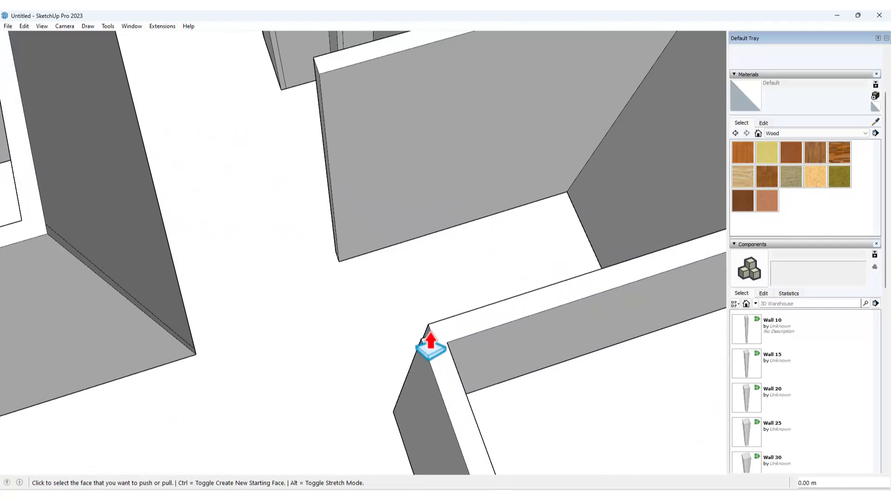
{"action": "scroll", "coordinate": [454, 291], "scroll_direction": "down", "scroll_amount": 6}
{"action": "middle_click_drag", "start_coordinate": [453, 290], "coordinate": [509, 255]}
{"action": "scroll", "coordinate": [563, 235], "scroll_direction": "up", "scroll_amount": 3}
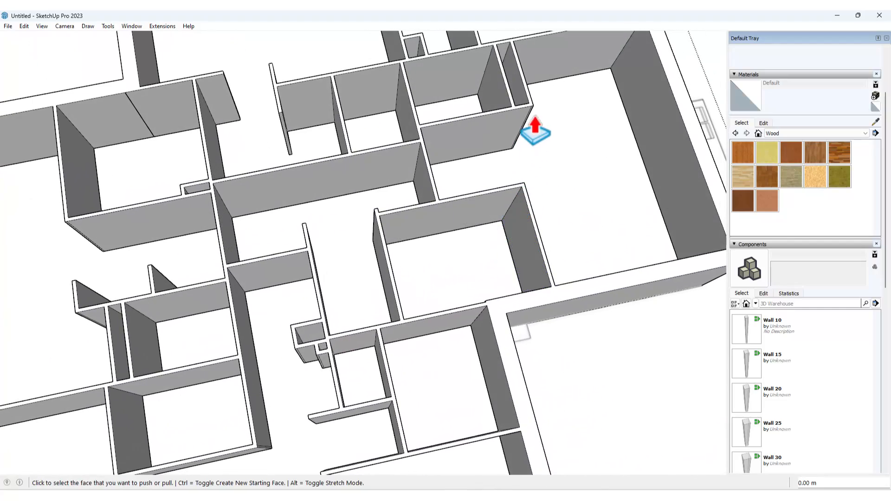
Inspect the wall corners across the whole plan from several angles for leftover notches
{"action": "middle_click_drag", "start_coordinate": [441, 172], "coordinate": [458, 99]}
{"action": "middle_click_drag", "start_coordinate": [364, 253], "coordinate": [443, 98]}
{"action": "scroll", "coordinate": [443, 98], "scroll_direction": "down", "scroll_amount": 5}
{"action": "scroll", "coordinate": [489, 245], "scroll_direction": "up", "scroll_amount": 4}
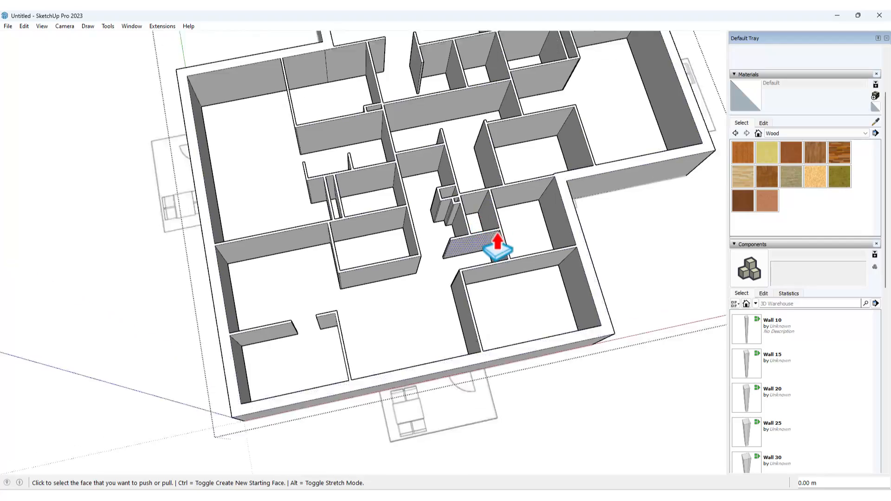
{"action": "middle_click_drag", "start_coordinate": [517, 146], "coordinate": [716, 175]}
{"action": "middle_click_drag", "start_coordinate": [353, 205], "coordinate": [442, 172]}
{"action": "scroll", "coordinate": [249, 195], "scroll_direction": "down", "scroll_amount": 5}
Select all the wall geometry and run CleanUp³ on the selection with coplanar faces merged and stray edges erased, dismissing the result dialogs
{"action": "key", "text": "space"}
{"action": "scroll", "coordinate": [362, 204], "scroll_direction": "down", "scroll_amount": 3}
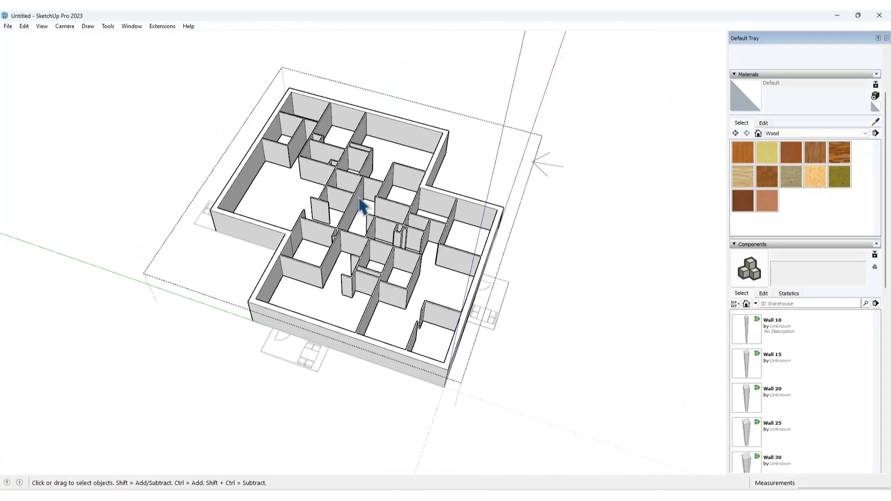
{"action": "key", "text": "ctrl+a"}
{"action": "middle_click_drag", "start_coordinate": [403, 221], "coordinate": [280, 208]}
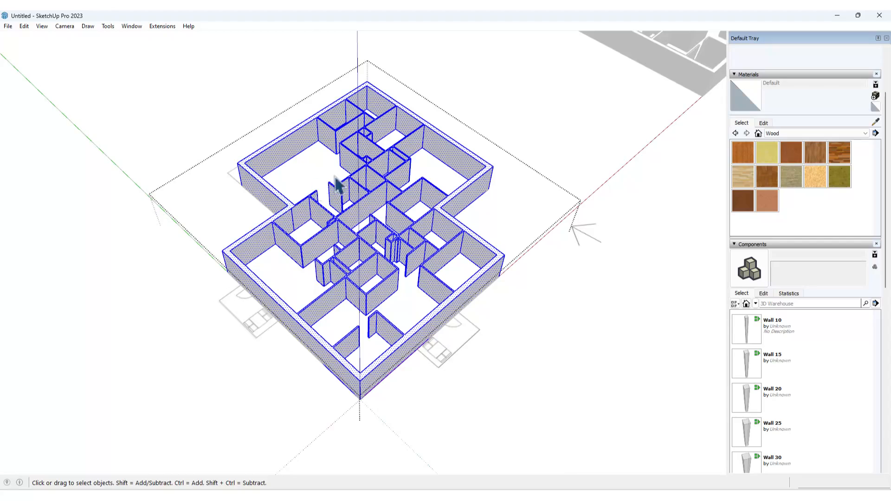
{"action": "scroll", "coordinate": [338, 186], "scroll_direction": "up", "scroll_amount": 4}
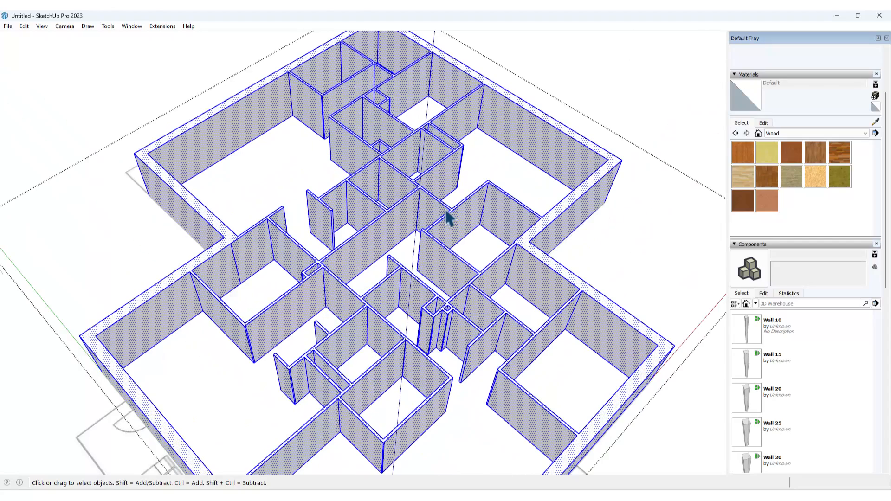
{"action": "key", "text": "shift+c"}
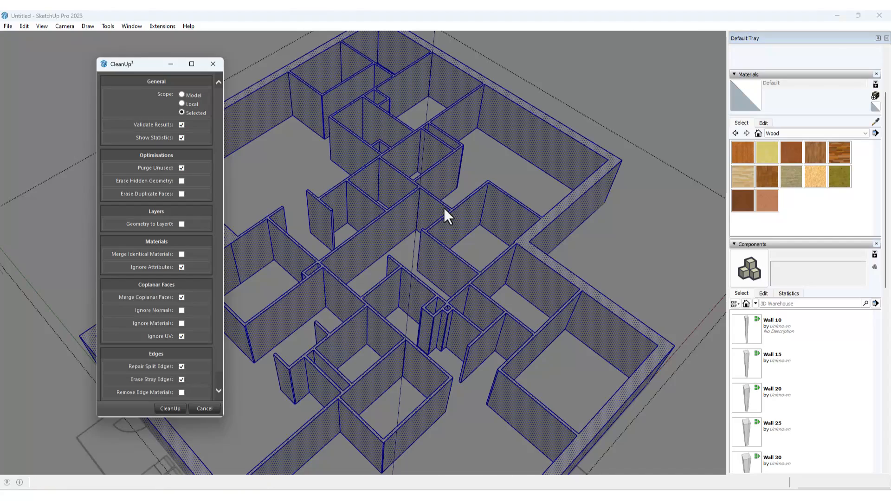
{"action": "left_click", "coordinate": [169, 408]}
{"action": "left_click", "coordinate": [668, 367]}
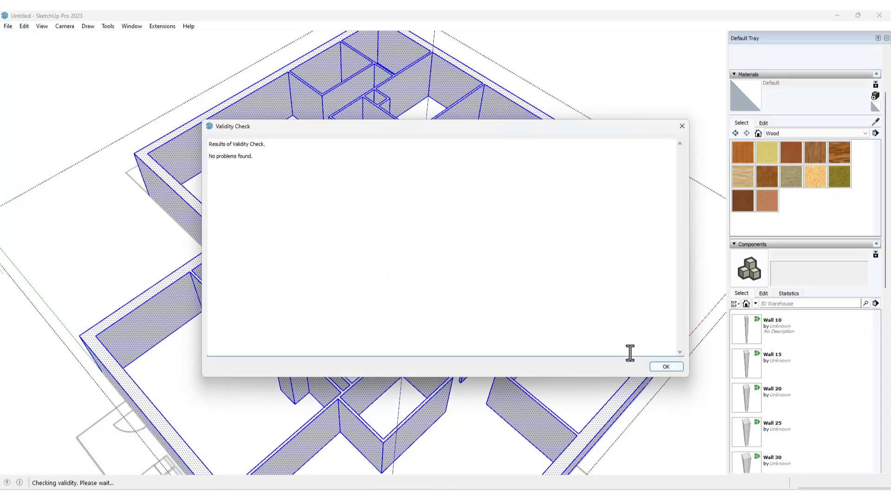
{"action": "left_click", "coordinate": [664, 367]}
Inspect the cleaned wall geometry up close and from above, and leave the walls' editing context
{"action": "scroll", "coordinate": [437, 306], "scroll_direction": "up", "scroll_amount": 5}
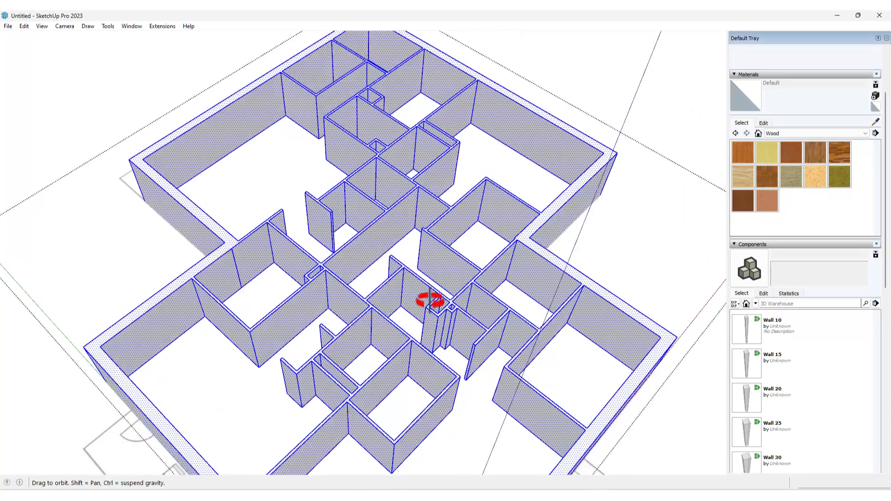
{"action": "scroll", "coordinate": [453, 273], "scroll_direction": "down", "scroll_amount": 10}
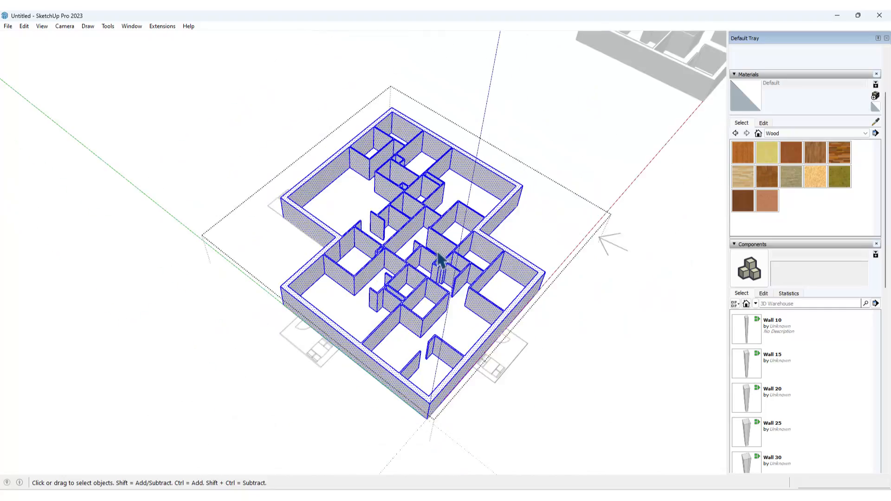
{"action": "scroll", "coordinate": [409, 216], "scroll_direction": "up", "scroll_amount": 6}
{"action": "scroll", "coordinate": [501, 256], "scroll_direction": "up", "scroll_amount": 2}
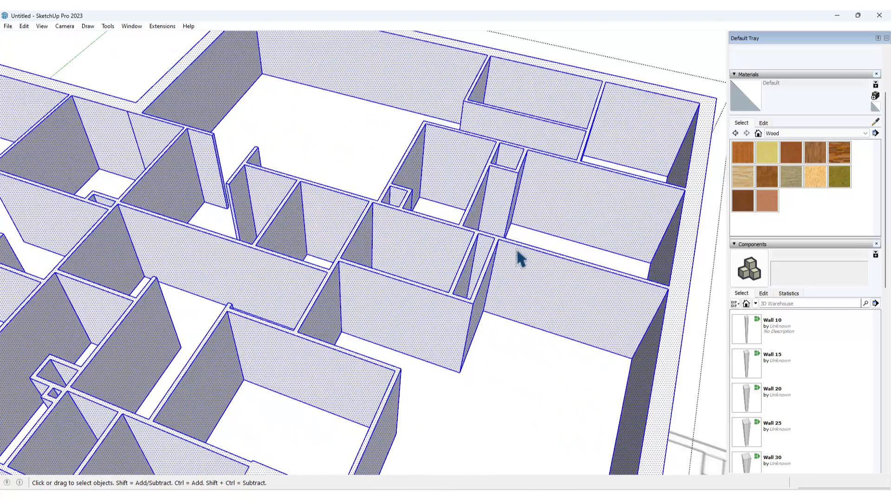
{"action": "scroll", "coordinate": [521, 255], "scroll_direction": "down", "scroll_amount": 6}
{"action": "left_click", "coordinate": [645, 130]}
{"action": "middle_click_drag", "start_coordinate": [543, 201], "coordinate": [548, 353]}
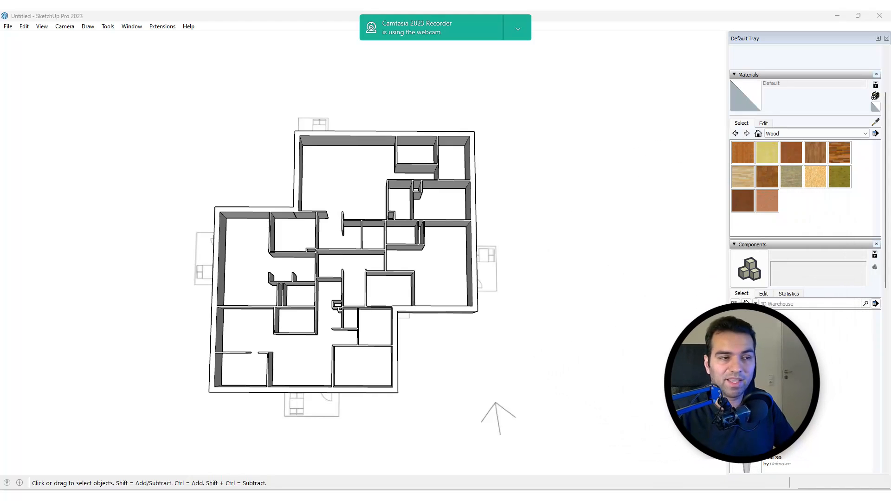
Clear the generated walls and the traced wall lines off the floor plan image
{"action": "scroll", "coordinate": [415, 310], "scroll_direction": "down", "scroll_amount": 3}
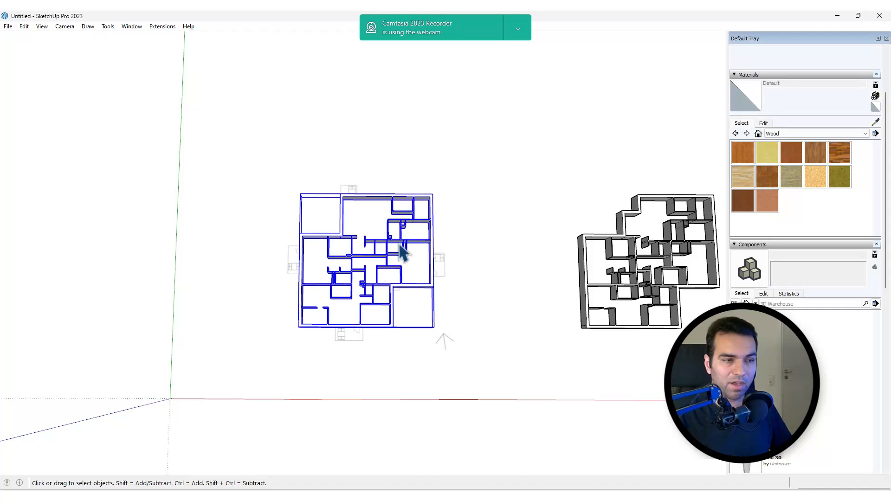
{"action": "left_click", "coordinate": [404, 249]}
{"action": "scroll", "coordinate": [404, 251], "scroll_direction": "up", "scroll_amount": 3}
{"action": "right_click", "coordinate": [400, 252]}
{"action": "left_click", "coordinate": [433, 37]}
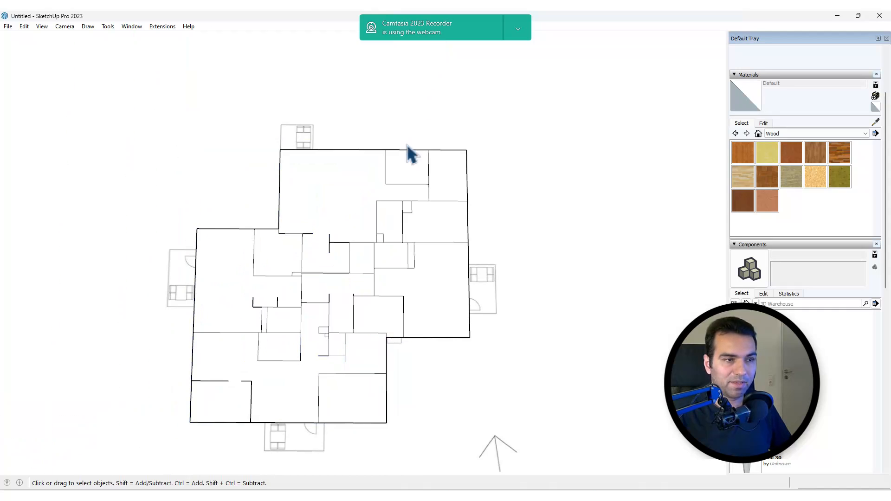
{"action": "triple_click", "coordinate": [392, 242]}
{"action": "key", "text": "Escape"}
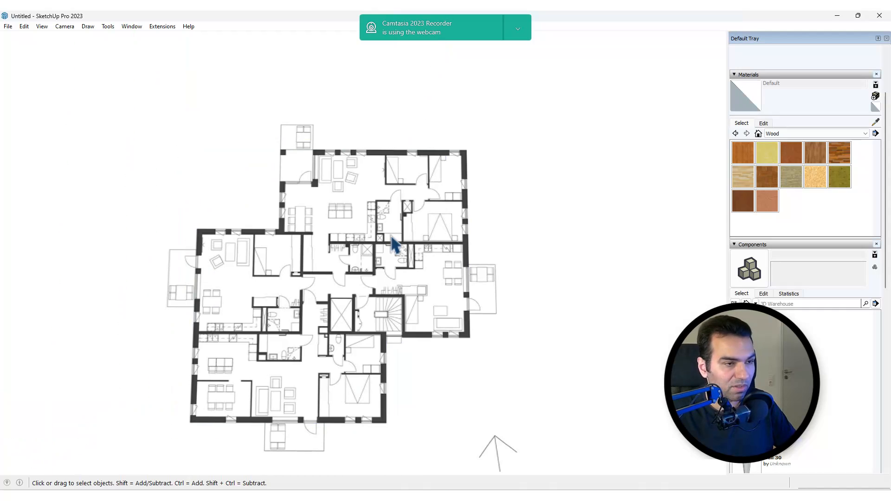
Examine the floor plan image, looking at the apartment layout and its party walls around the staircase
{"action": "mouse_move", "coordinate": [408, 264]}
{"action": "middle_mouse_down"}
{"action": "mouse_move", "coordinate": [398, 256]}
{"action": "mouse_move", "coordinate": [405, 277]}
{"action": "middle_mouse_up"}
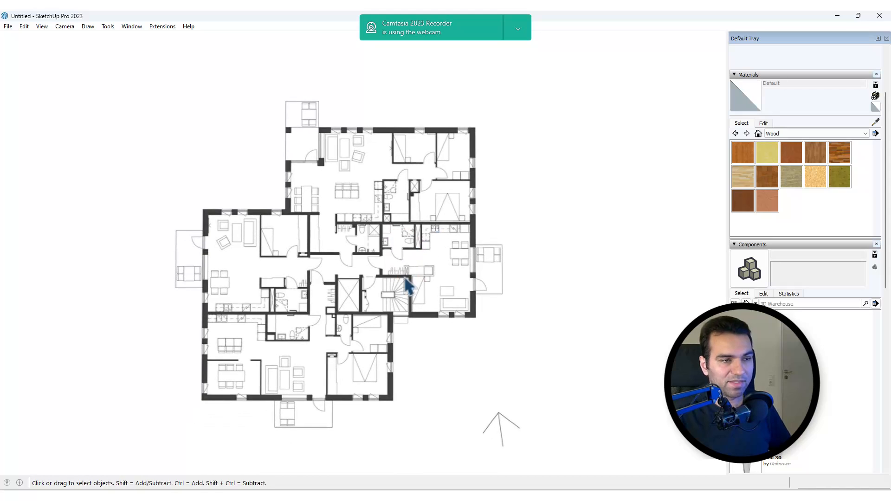
{"action": "scroll", "coordinate": [410, 218], "scroll_direction": "up", "scroll_amount": 3}
{"action": "scroll", "coordinate": [535, 236], "scroll_direction": "down", "scroll_amount": 3}
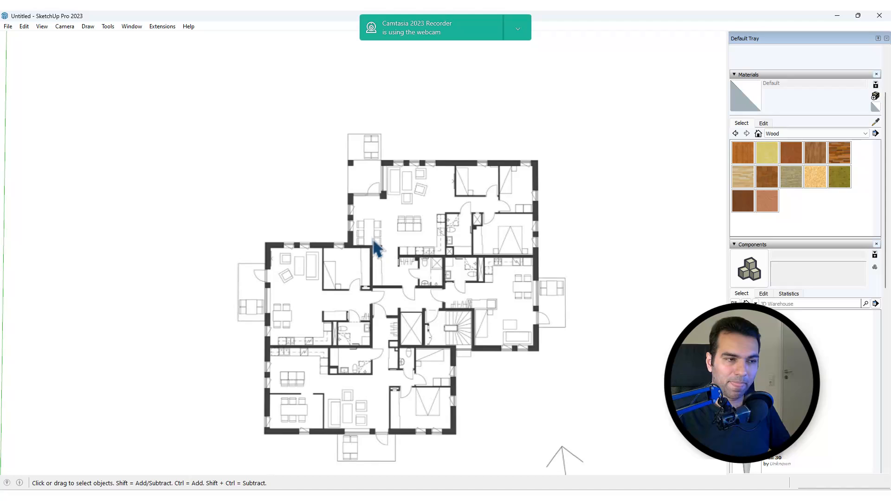
{"action": "scroll", "coordinate": [440, 253], "scroll_direction": "up", "scroll_amount": 5}
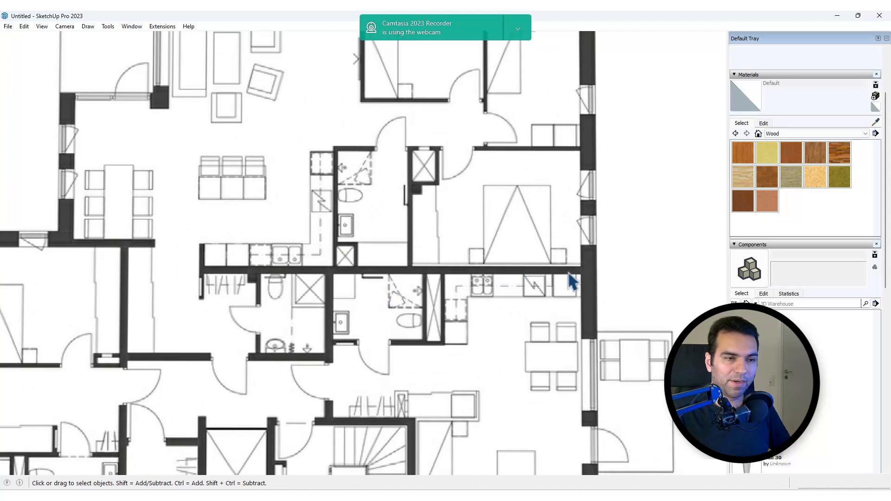
{"action": "scroll", "coordinate": [589, 280], "scroll_direction": "down", "scroll_amount": 4}
{"action": "scroll", "coordinate": [537, 281], "scroll_direction": "up", "scroll_amount": 2}
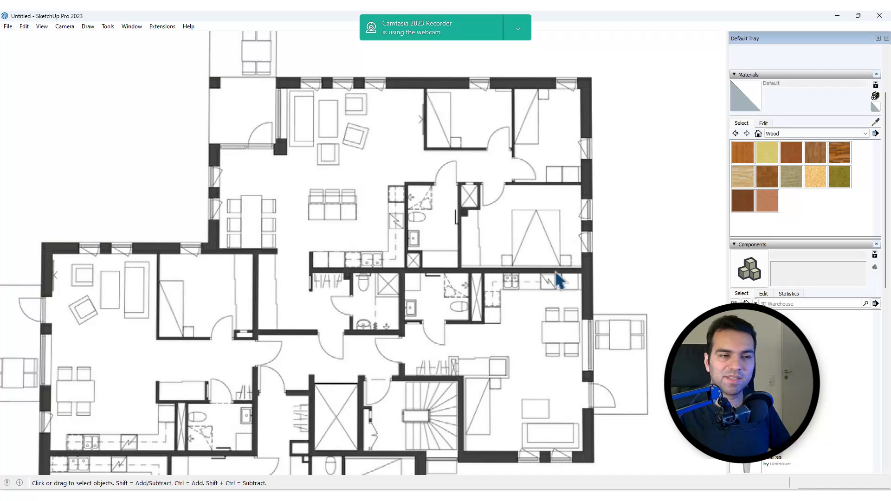
{"action": "scroll", "coordinate": [509, 250], "scroll_direction": "down", "scroll_amount": 3}
{"action": "middle_click_drag", "start_coordinate": [506, 260], "coordinate": [478, 226], "text": "shift"}
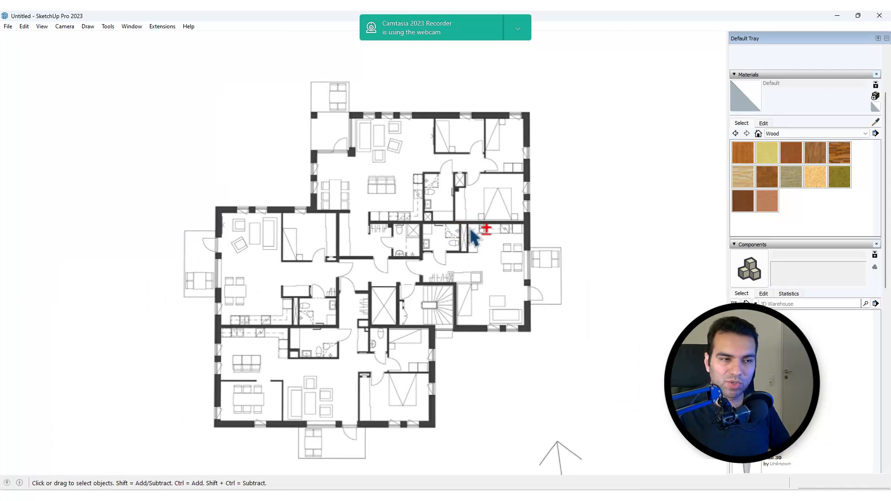
Draw a rectangle over the apartment beside the staircase and an adjoining one about 4.4 by 2.5 m over its entrance and bathroom
{"action": "scroll", "coordinate": [473, 237], "scroll_direction": "up", "scroll_amount": 2}
{"action": "key", "text": "r"}
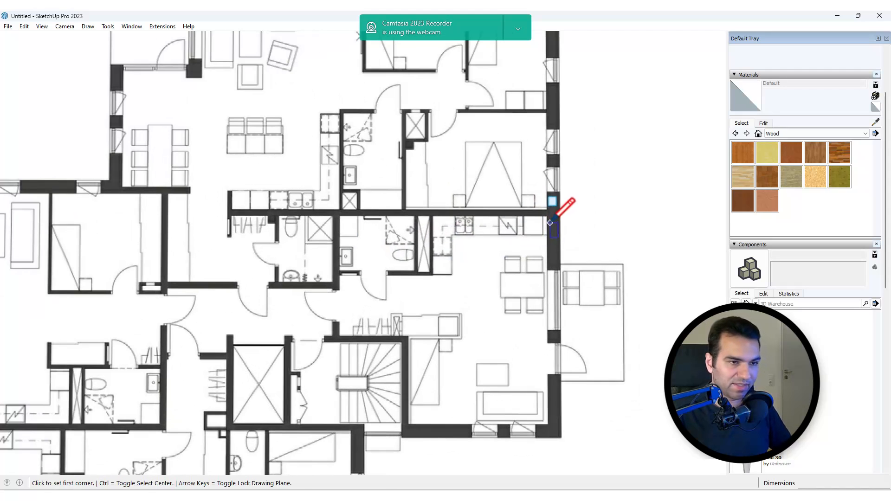
{"action": "left_click", "coordinate": [555, 214]}
{"action": "scroll", "coordinate": [428, 299], "scroll_direction": "down", "scroll_amount": 3}
{"action": "scroll", "coordinate": [423, 334], "scroll_direction": "up", "scroll_amount": 3}
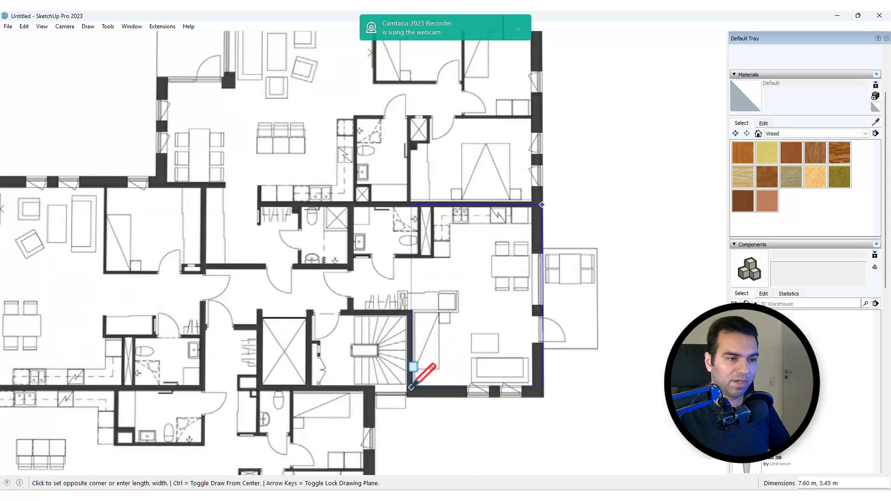
{"action": "left_click", "coordinate": [412, 389]}
{"action": "left_click", "coordinate": [408, 205]}
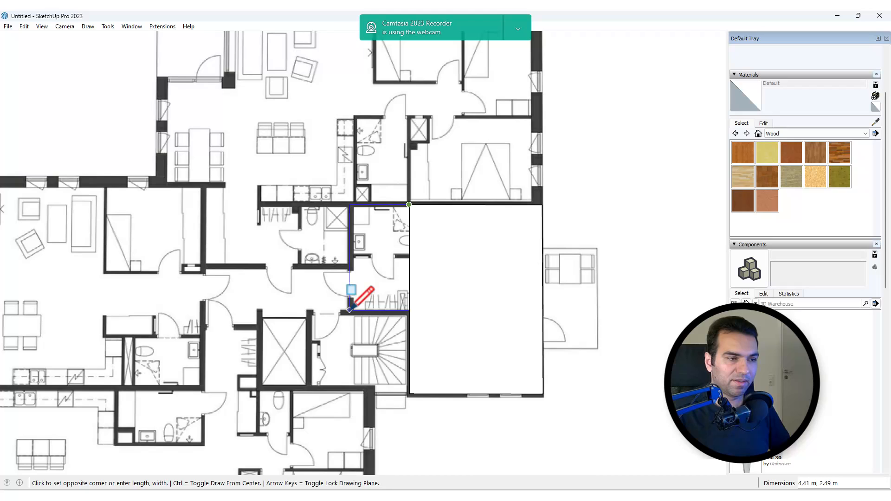
{"action": "left_click", "coordinate": [350, 312]}
Erase the dividing edge between the two rectangles and select the merged L-shaped apartment face
{"action": "scroll", "coordinate": [497, 254], "scroll_direction": "down", "scroll_amount": 3}
{"action": "key", "text": "space"}
{"action": "key", "text": "e"}
{"action": "left_click", "coordinate": [450, 258]}
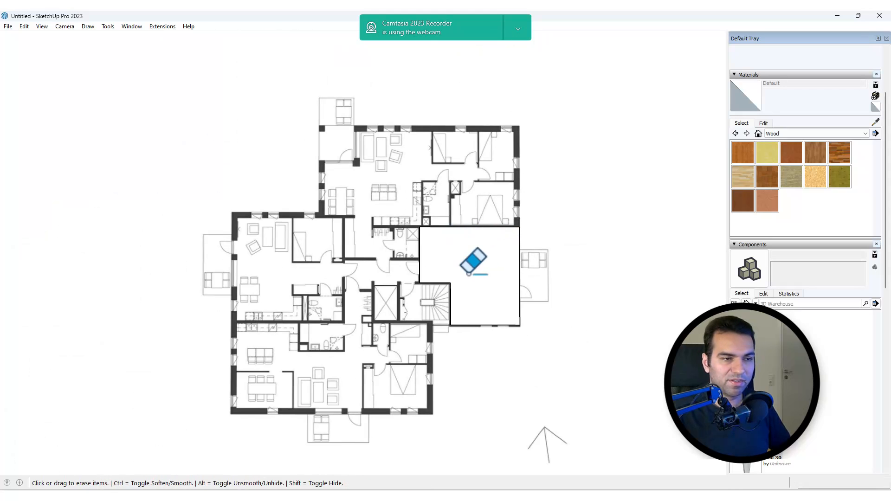
{"action": "middle_click_drag", "start_coordinate": [458, 259], "coordinate": [468, 264], "text": "shift"}
{"action": "key", "text": "space"}
{"action": "left_click", "coordinate": [483, 263]}
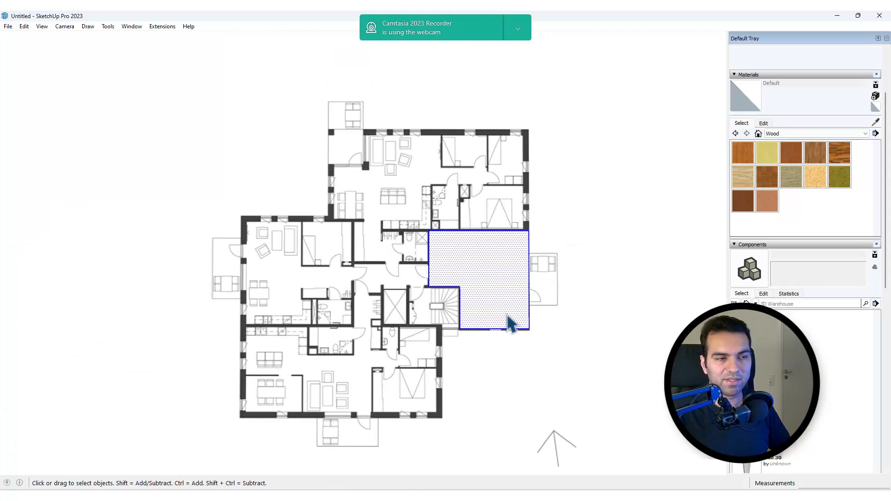
Draw a rectangle about 16.1 by 8.2 m over the large apartment bordering the upper edge of the L-shaped face
{"action": "scroll", "coordinate": [476, 247], "scroll_direction": "up", "scroll_amount": 2}
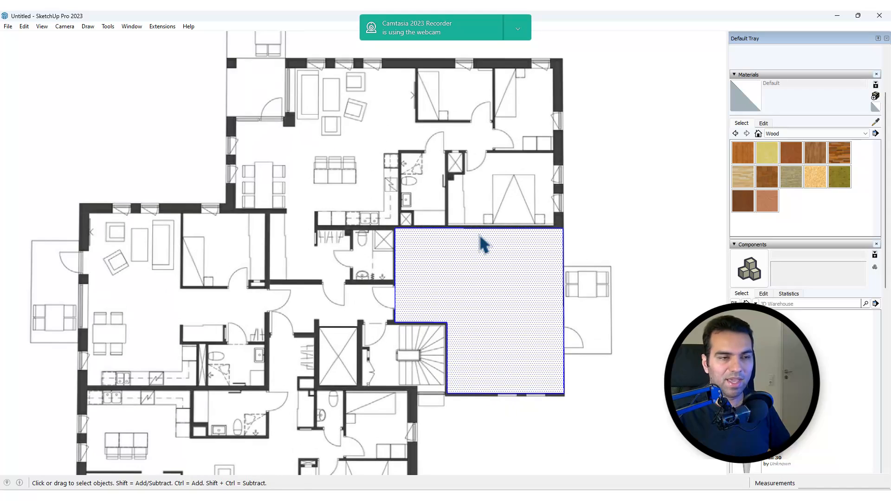
{"action": "scroll", "coordinate": [480, 241], "scroll_direction": "down", "scroll_amount": 3}
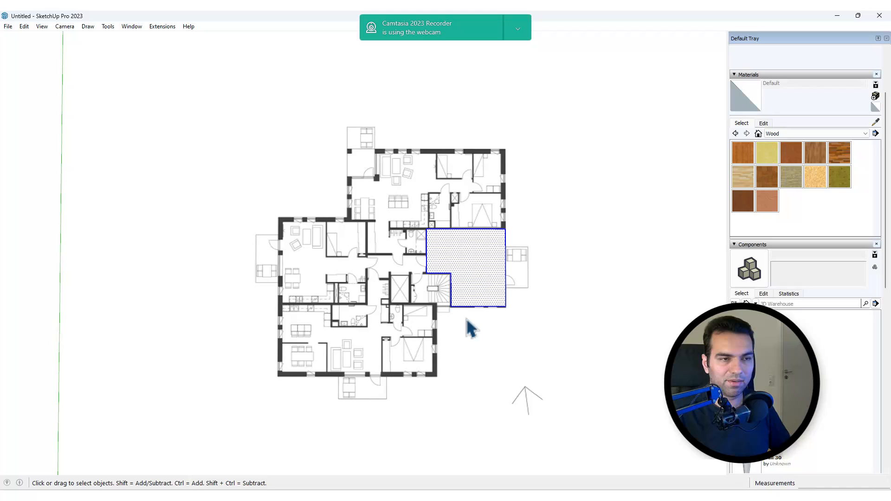
{"action": "scroll", "coordinate": [497, 252], "scroll_direction": "up", "scroll_amount": 3}
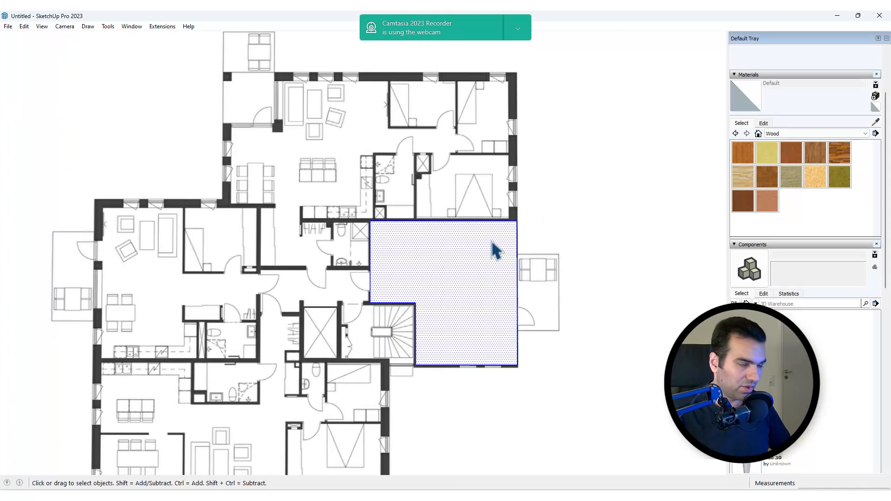
{"action": "scroll", "coordinate": [495, 251], "scroll_direction": "down", "scroll_amount": 3}
{"action": "scroll", "coordinate": [427, 232], "scroll_direction": "up", "scroll_amount": 2}
{"action": "key", "text": "r"}
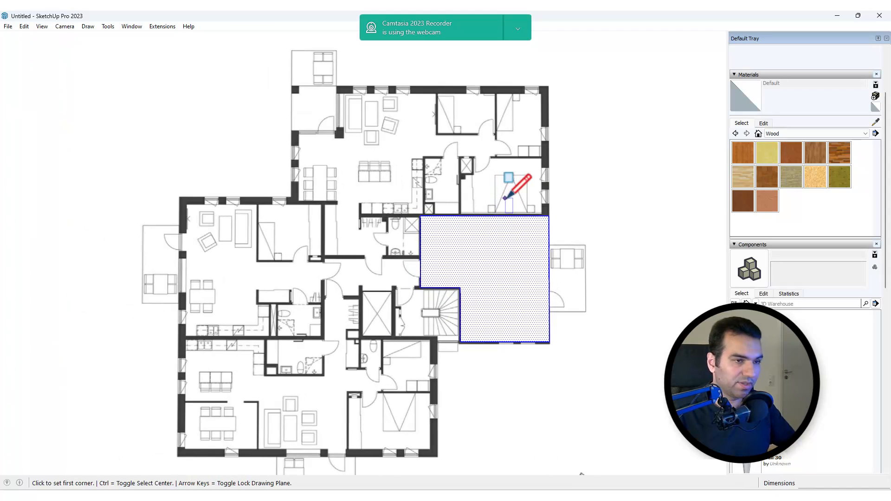
{"action": "left_click", "coordinate": [549, 217]}
{"action": "scroll", "coordinate": [358, 98], "scroll_direction": "up", "scroll_amount": 2}
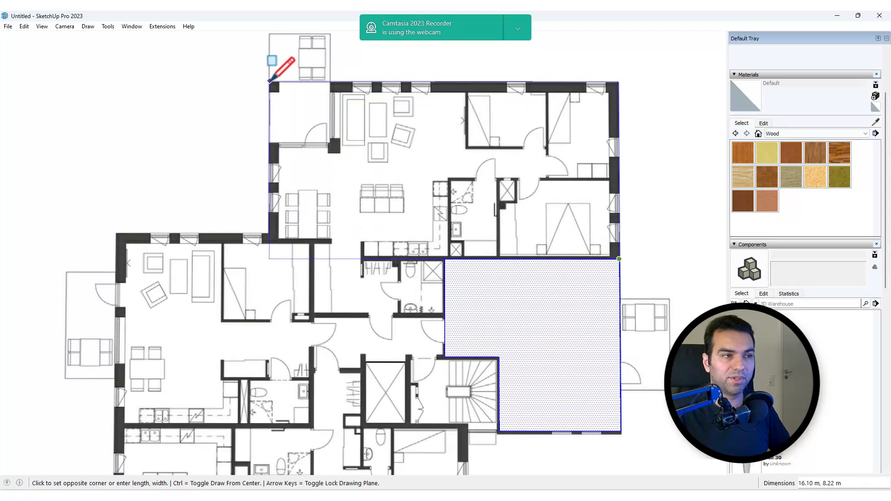
{"action": "left_click", "coordinate": [270, 81]}
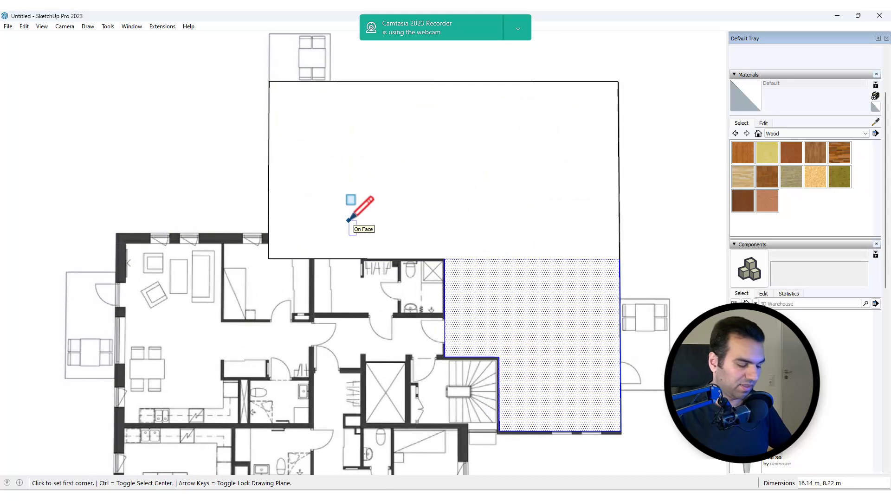
Turn on X-ray and draw a rectangle about 3.3 by 6.1 m over the apartment's entrance and bathroom, plus a small one over the overlapping corner
{"action": "key", "text": "y"}
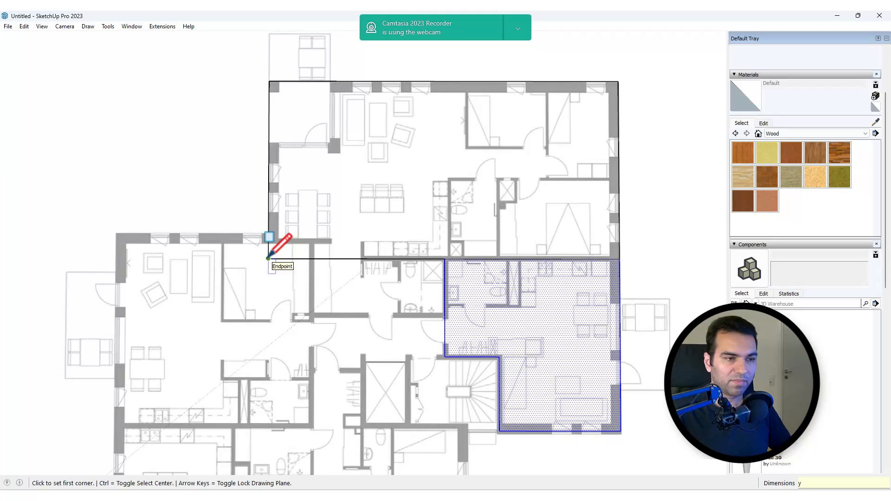
{"action": "left_click", "coordinate": [444, 314]}
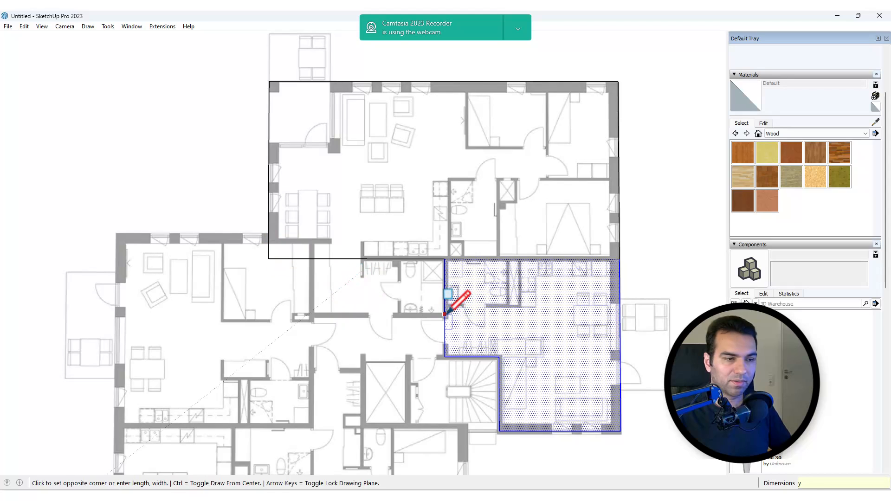
{"action": "left_click", "coordinate": [312, 242]}
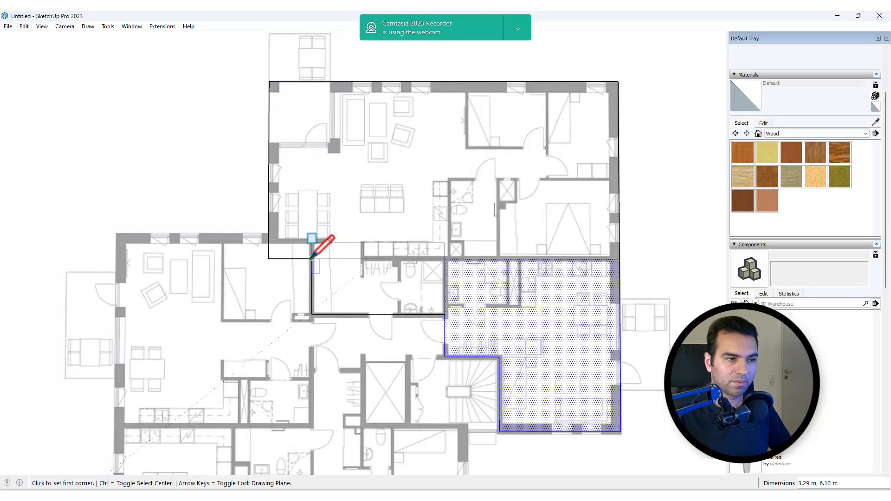
{"action": "left_click", "coordinate": [312, 258]}
{"action": "left_click", "coordinate": [269, 240]}
Erase the overlapping corner's outer edges and the dividing edges between the rectangles, and select the merged apartment face
{"action": "key", "text": "e"}
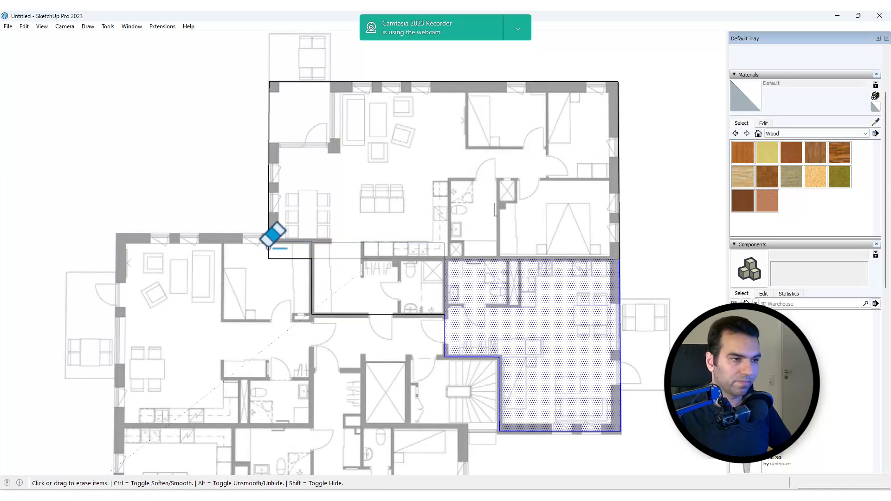
{"action": "mouse_move", "coordinate": [268, 248]}
{"action": "left_mouse_down"}
{"action": "mouse_move", "coordinate": [289, 266]}
{"action": "mouse_move", "coordinate": [301, 264]}
{"action": "left_mouse_up"}
{"action": "mouse_move", "coordinate": [343, 241]}
{"action": "left_mouse_down"}
{"action": "mouse_move", "coordinate": [342, 262]}
{"action": "mouse_move", "coordinate": [445, 252]}
{"action": "left_mouse_up"}
{"action": "key", "text": "space"}
{"action": "left_click", "coordinate": [446, 227]}
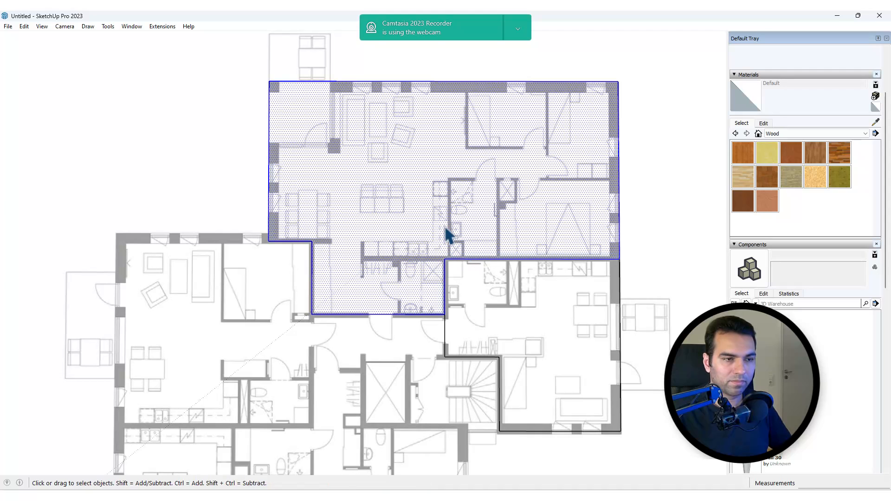
Turn off X-ray and delete both outlined apartment faces together with their boundary edges from the floor plan
{"action": "scroll", "coordinate": [447, 226], "scroll_direction": "down", "scroll_amount": 5}
{"action": "scroll", "coordinate": [418, 228], "scroll_direction": "up", "scroll_amount": 3}
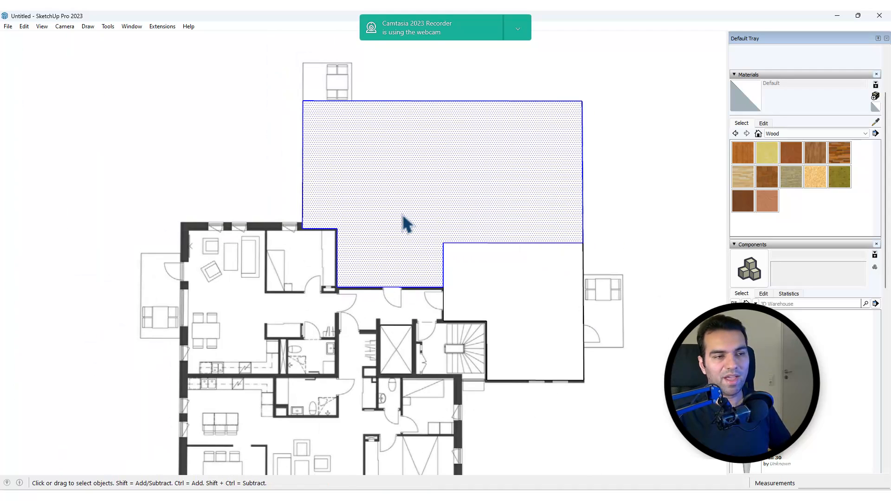
{"action": "double_click", "coordinate": [516, 287], "text": "ctrl"}
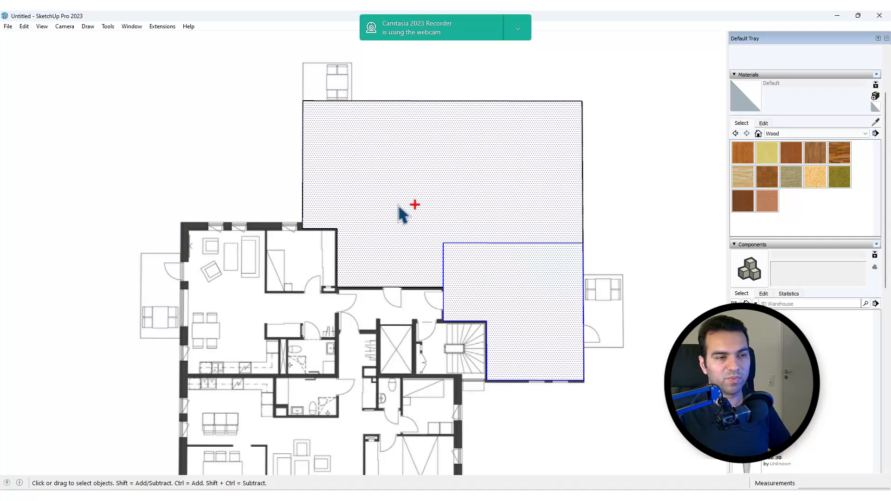
{"action": "scroll", "coordinate": [336, 203], "scroll_direction": "down", "scroll_amount": 2}
{"action": "scroll", "coordinate": [342, 232], "scroll_direction": "up", "scroll_amount": 1}
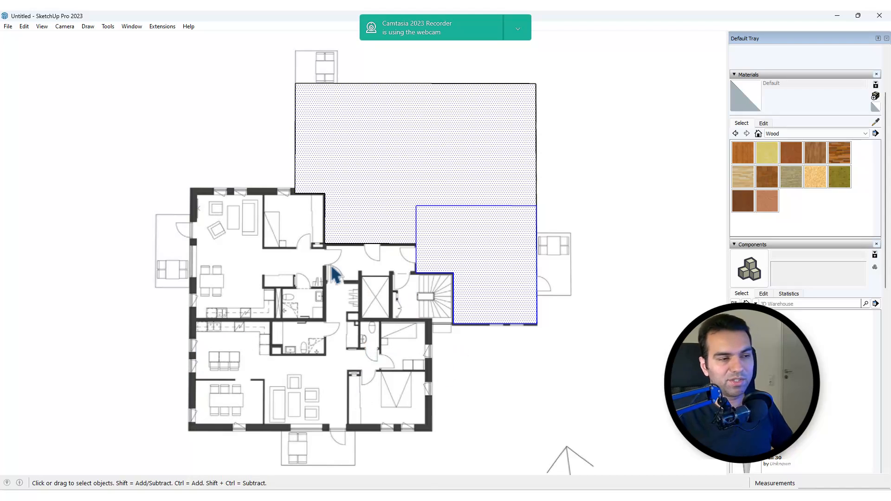
{"action": "left_click", "coordinate": [362, 167]}
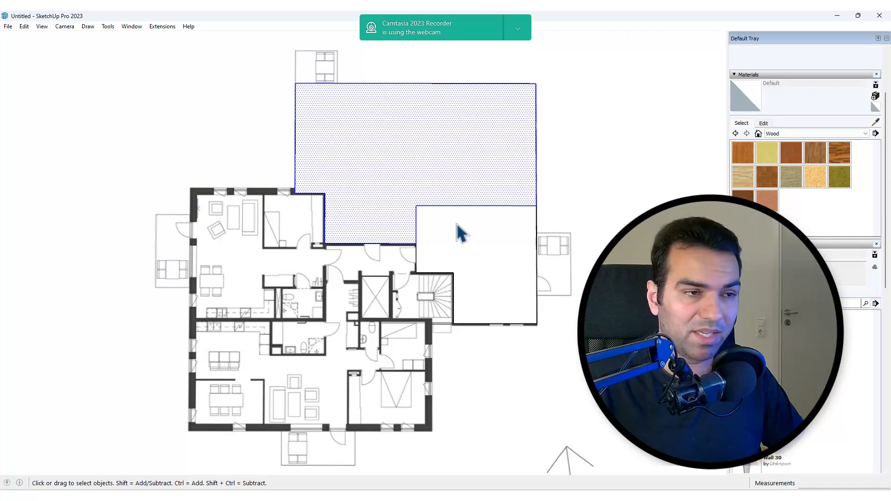
{"action": "left_click", "coordinate": [484, 235], "text": "shift"}
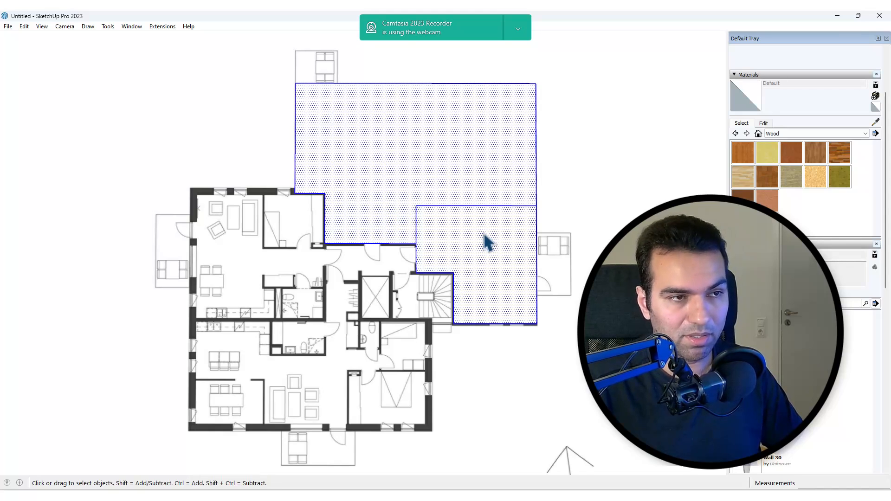
{"action": "key", "text": "Delete"}
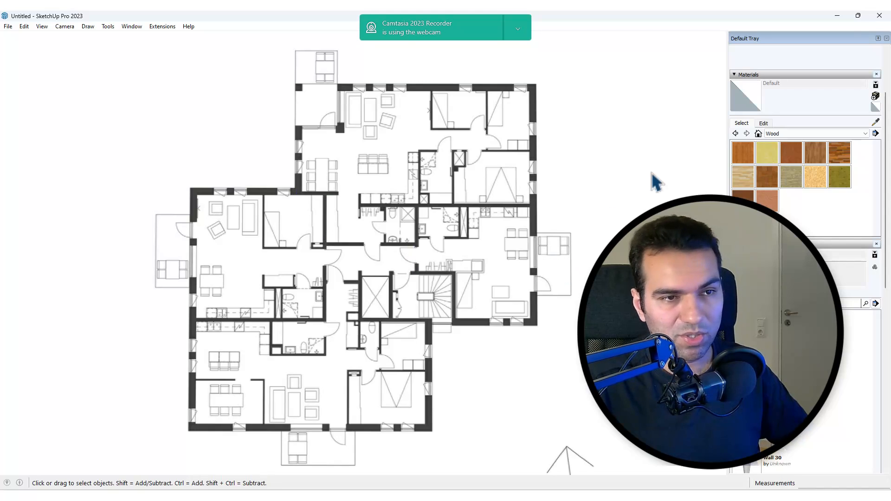
Inspect the 3D apartment walls beside the floor plan, viewing the rooms and wall junctions from above and from several sides
{"action": "left_click", "coordinate": [364, 253]}
{"action": "scroll", "coordinate": [344, 232], "scroll_direction": "down", "scroll_amount": 7}
{"action": "left_click", "coordinate": [532, 113]}
{"action": "middle_click_drag", "start_coordinate": [520, 175], "coordinate": [434, 156], "text": "shift"}
{"action": "scroll", "coordinate": [426, 212], "scroll_direction": "up", "scroll_amount": 3}
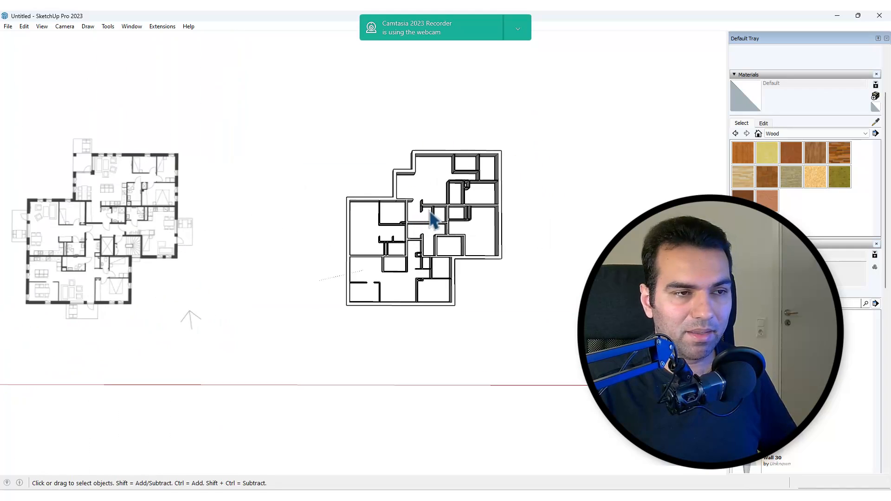
{"action": "scroll", "coordinate": [462, 221], "scroll_direction": "up", "scroll_amount": 3}
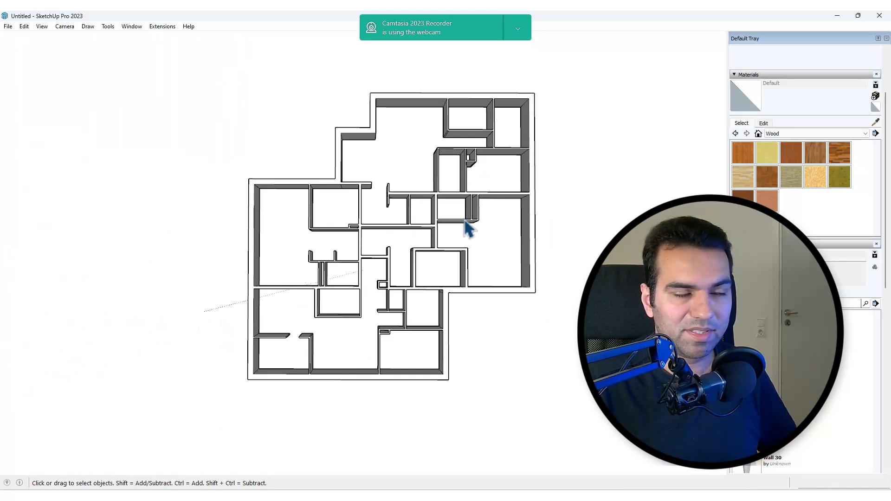
{"action": "middle_click_drag", "start_coordinate": [454, 246], "coordinate": [477, 128]}
{"action": "scroll", "coordinate": [448, 222], "scroll_direction": "up", "scroll_amount": 3}
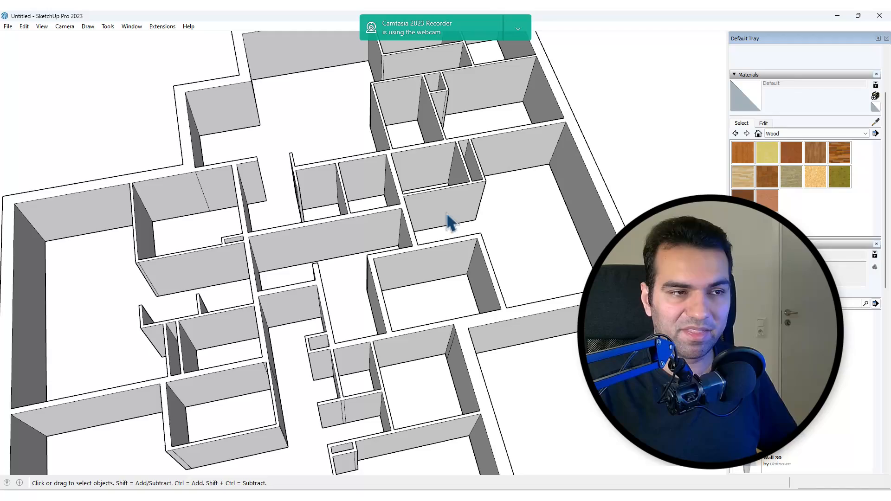
{"action": "scroll", "coordinate": [451, 223], "scroll_direction": "down", "scroll_amount": 5}
{"action": "middle_click_drag", "start_coordinate": [454, 224], "coordinate": [134, 153]}
{"action": "scroll", "coordinate": [450, 290], "scroll_direction": "up", "scroll_amount": 3}
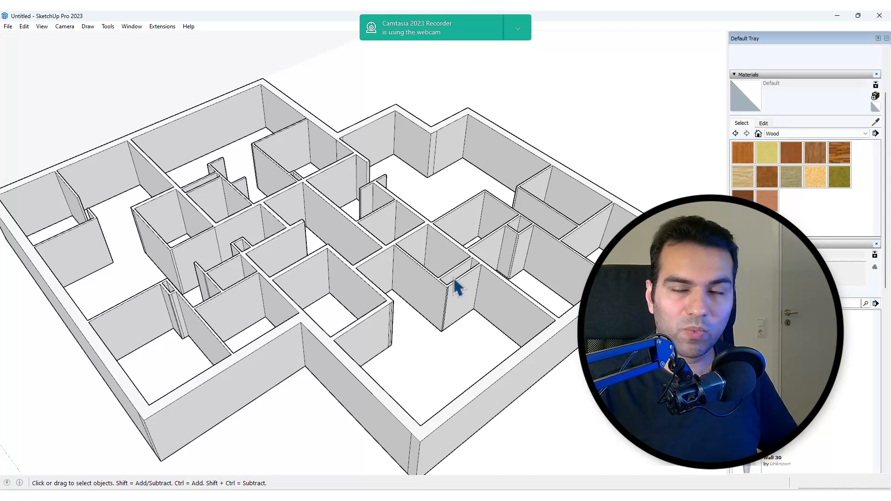
Compare the complete wall model with the floor plan image, viewing both from a distance and the walls up close
{"action": "scroll", "coordinate": [476, 284], "scroll_direction": "down", "scroll_amount": 6}
{"action": "mouse_move", "coordinate": [467, 279]}
{"action": "middle_mouse_down"}
{"action": "mouse_move", "coordinate": [388, 255]}
{"action": "mouse_move", "coordinate": [527, 338]}
{"action": "middle_mouse_up"}
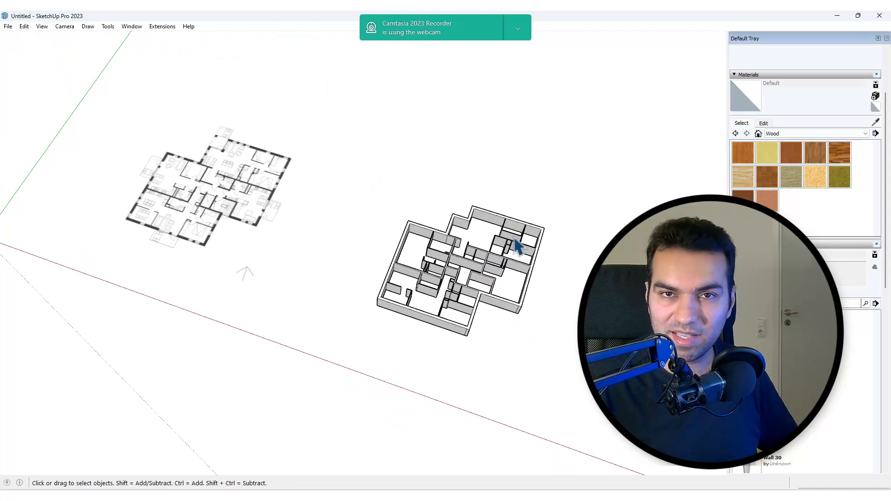
{"action": "scroll", "coordinate": [513, 259], "scroll_direction": "up", "scroll_amount": 3}
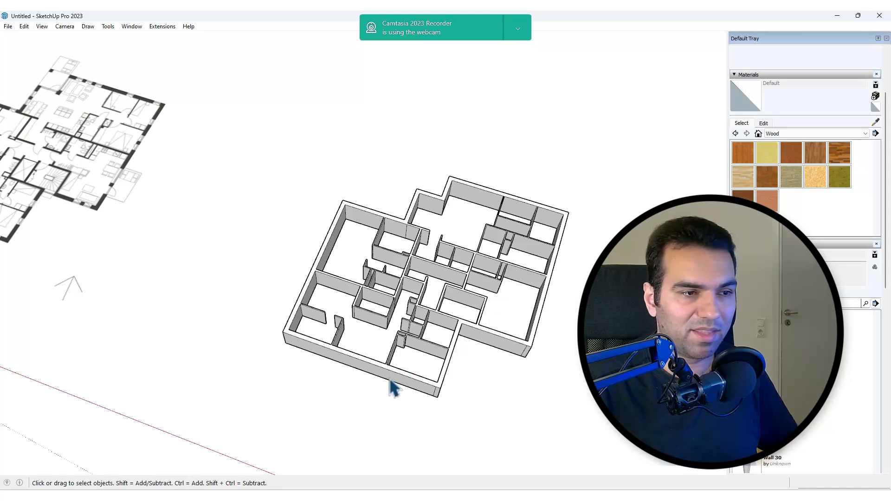
{"action": "middle_click_drag", "start_coordinate": [392, 383], "coordinate": [348, 319]}
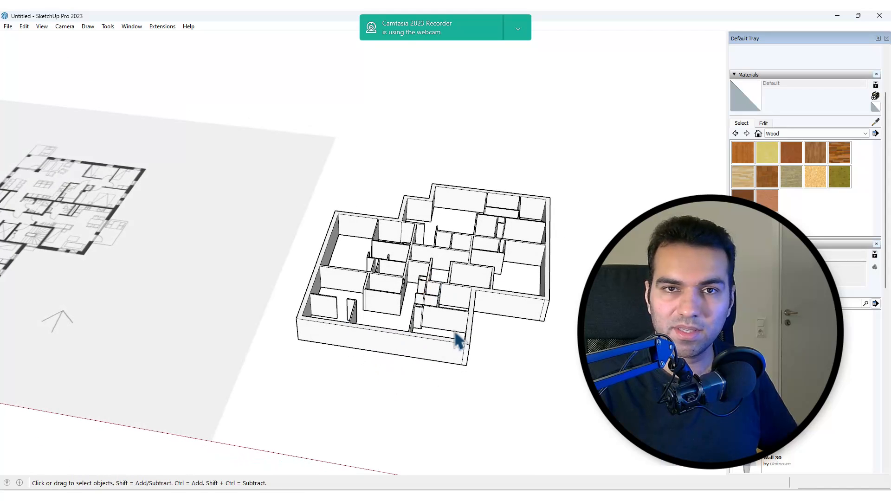
{"action": "middle_click_drag", "start_coordinate": [571, 265], "coordinate": [448, 348]}
{"action": "scroll", "coordinate": [440, 314], "scroll_direction": "up", "scroll_amount": 4}
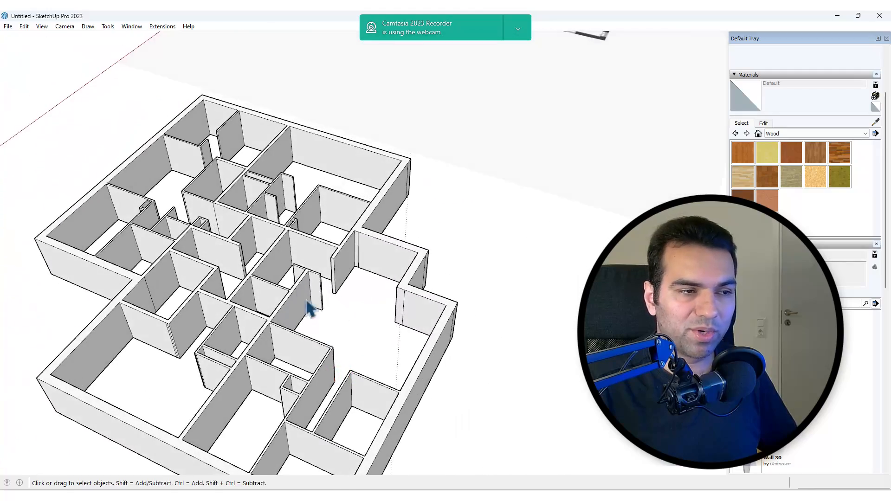
{"action": "scroll", "coordinate": [241, 291], "scroll_direction": "up", "scroll_amount": 3}
{"action": "middle_click_drag", "start_coordinate": [241, 290], "coordinate": [533, 338]}
{"action": "scroll", "coordinate": [510, 280], "scroll_direction": "down", "scroll_amount": 6}
{"action": "mouse_move", "coordinate": [502, 276]}
{"action": "middle_mouse_down"}
{"action": "mouse_move", "coordinate": [422, 304]}
{"action": "mouse_move", "coordinate": [501, 270]}
{"action": "middle_mouse_up"}
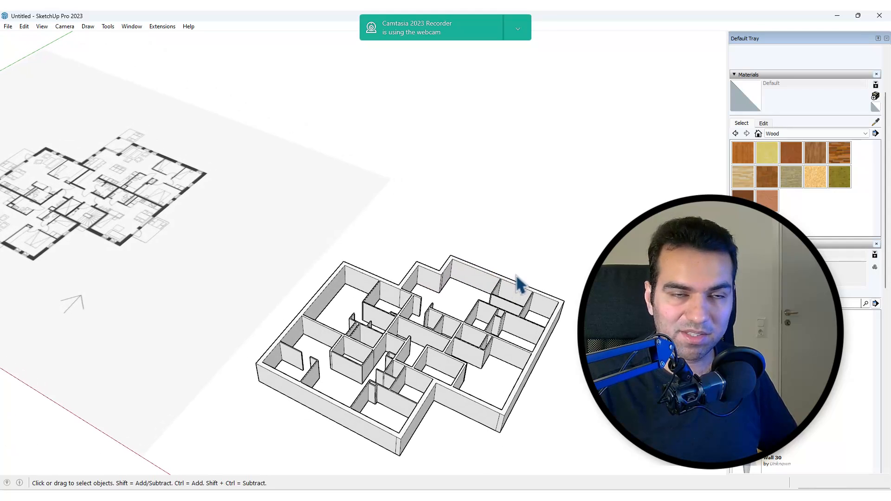
{"action": "scroll", "coordinate": [519, 284], "scroll_direction": "down", "scroll_amount": 3}
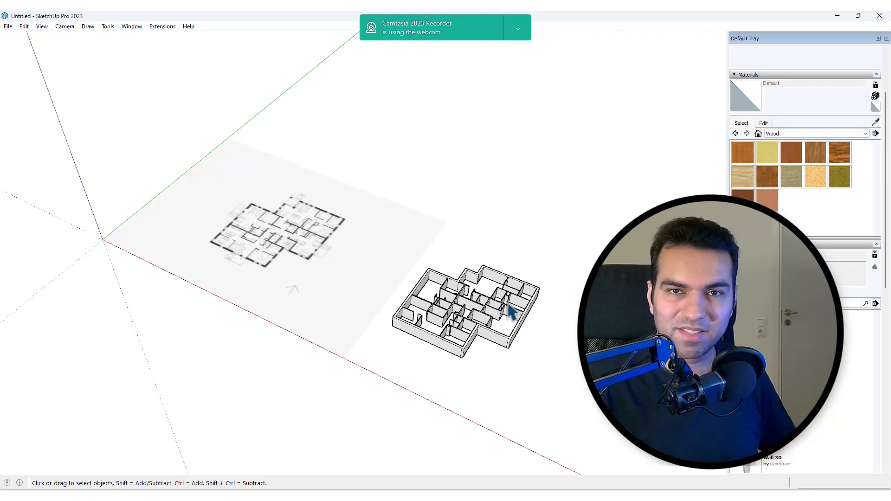
{"action": "middle_click_drag", "start_coordinate": [511, 310], "coordinate": [486, 358]}
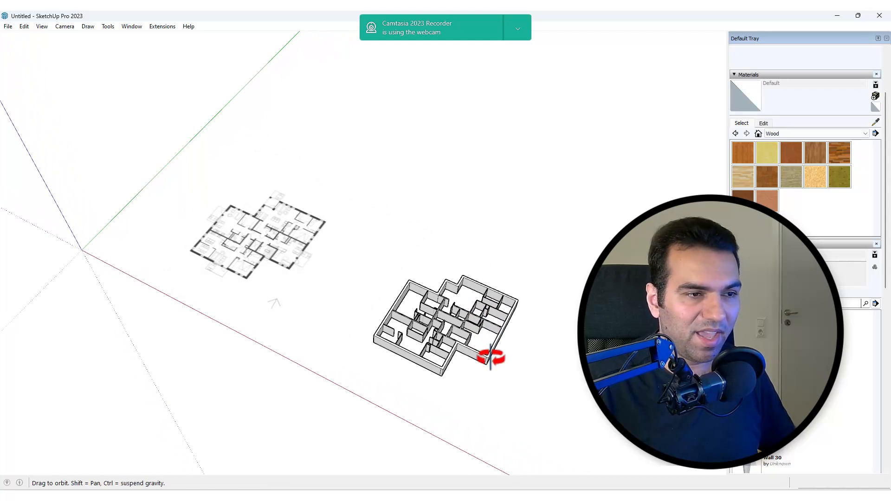
{"action": "scroll", "coordinate": [486, 320], "scroll_direction": "up", "scroll_amount": 3}
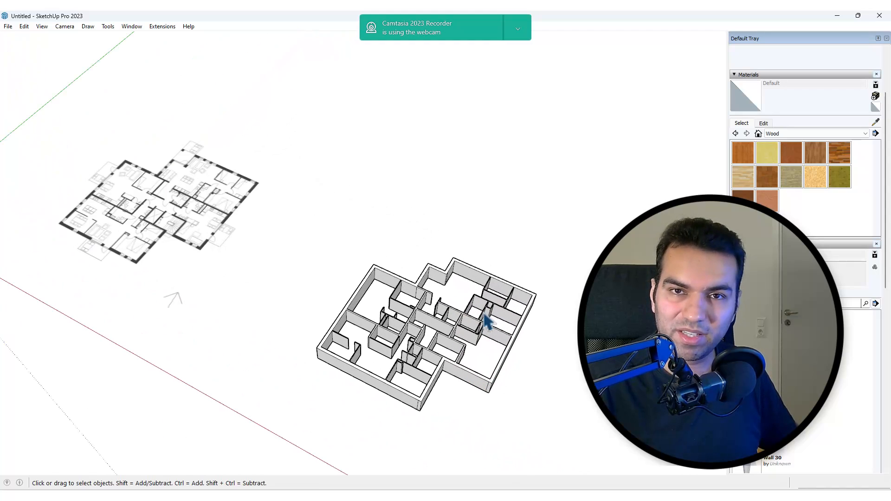